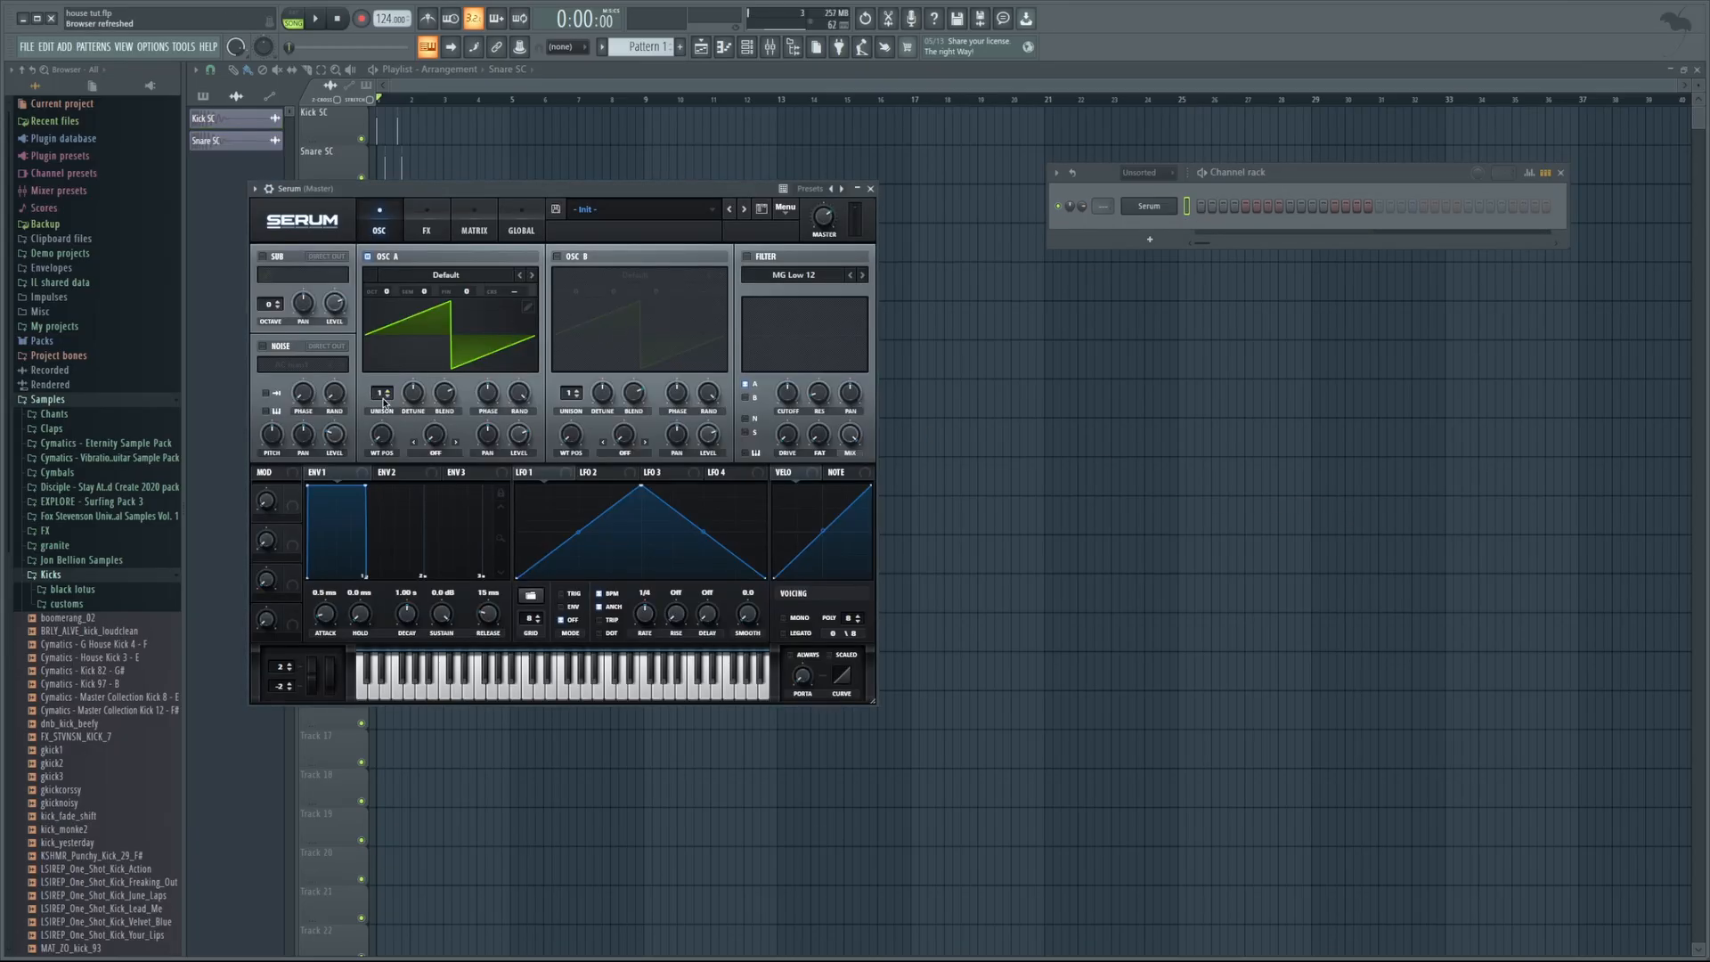
Set oscillator A to 6 unison voices and enable the filter
drag(384, 401, 397, 360)
click(775, 260)
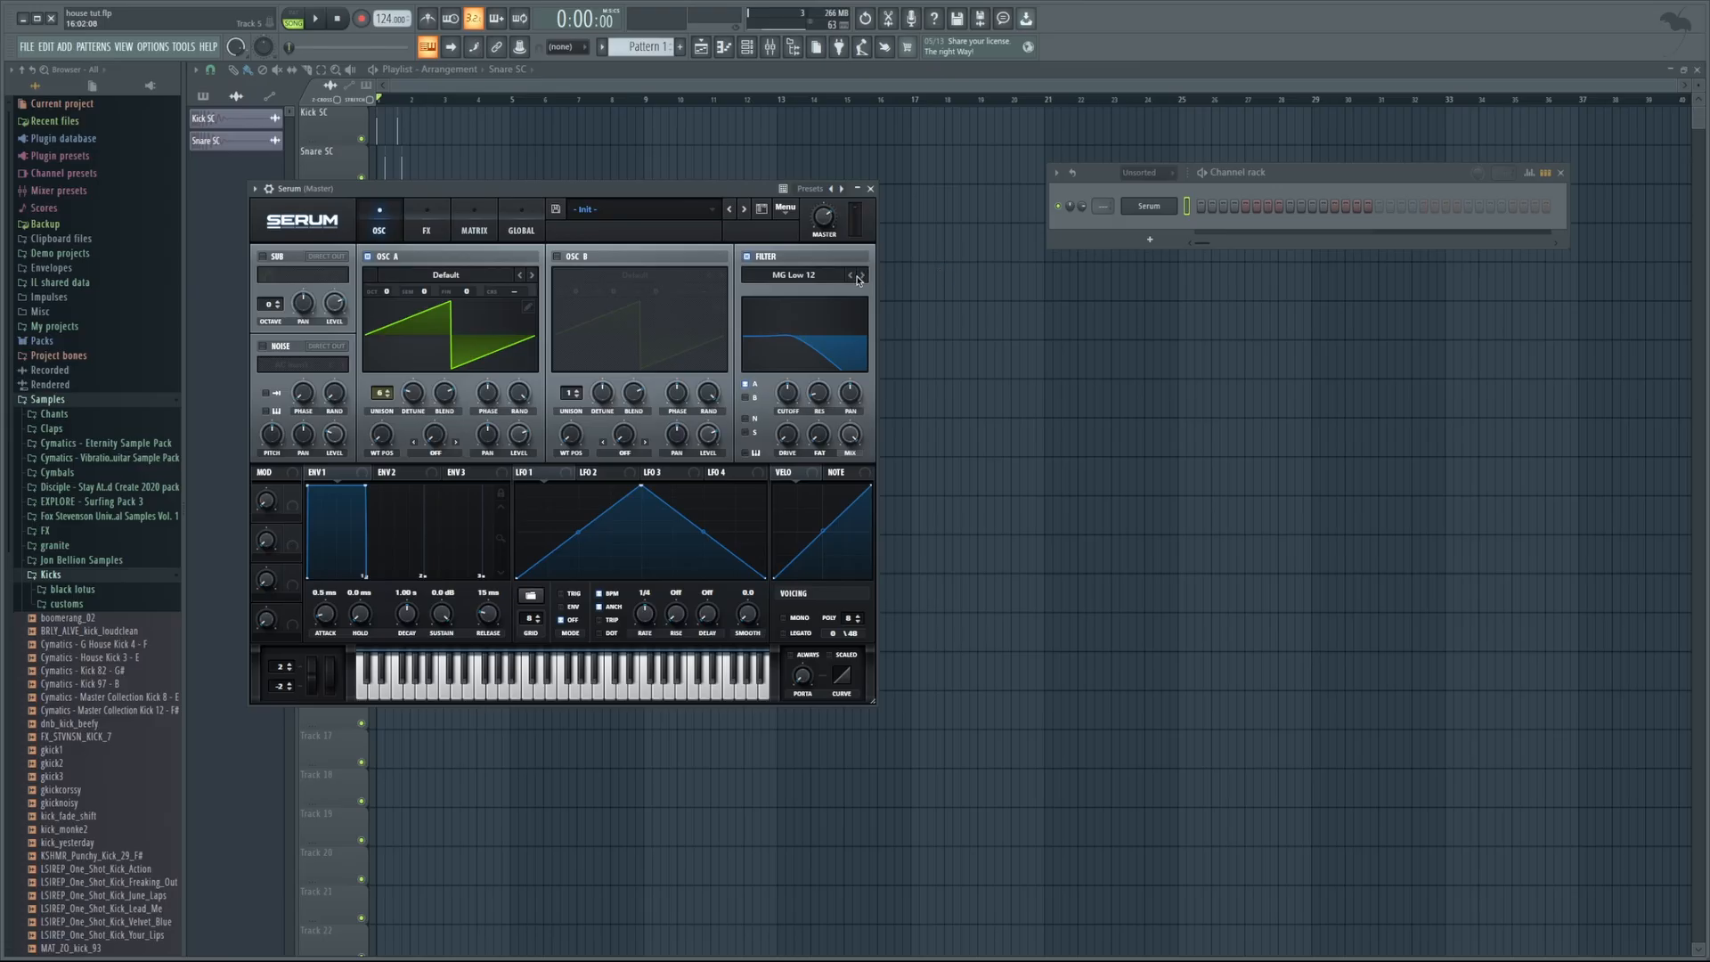
Enter a four-bar bass line in the piano roll using one-bar notes A3, G3, F3 and G3
key(F7)
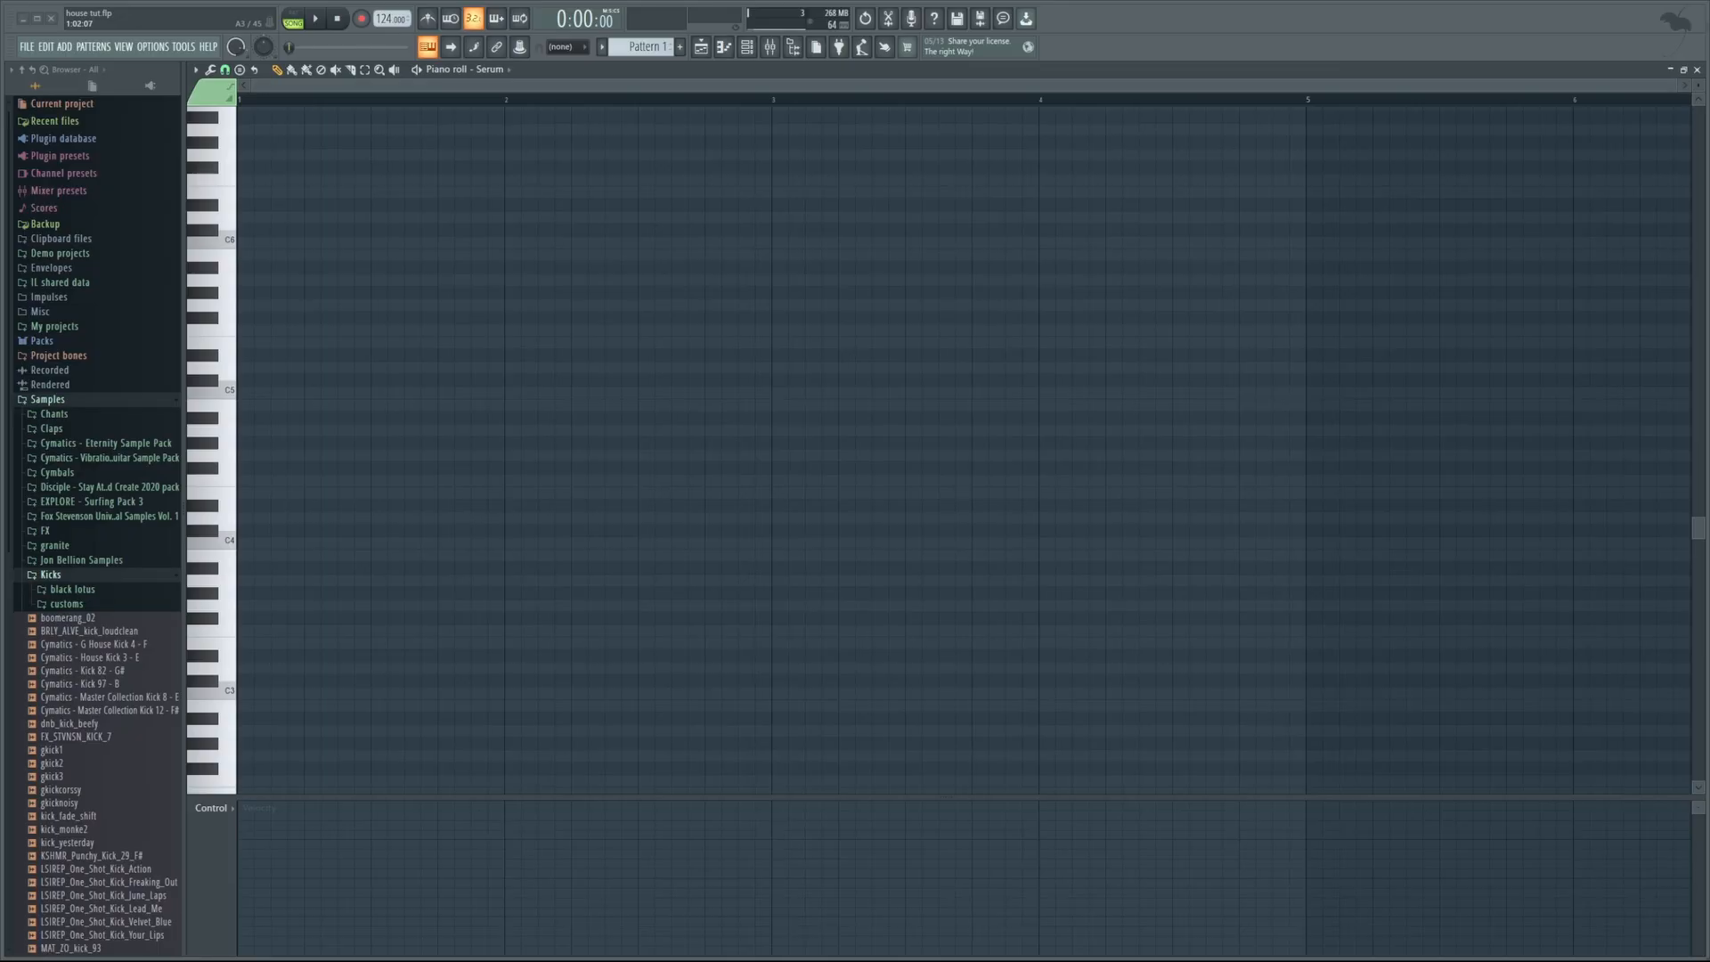
click(249, 581)
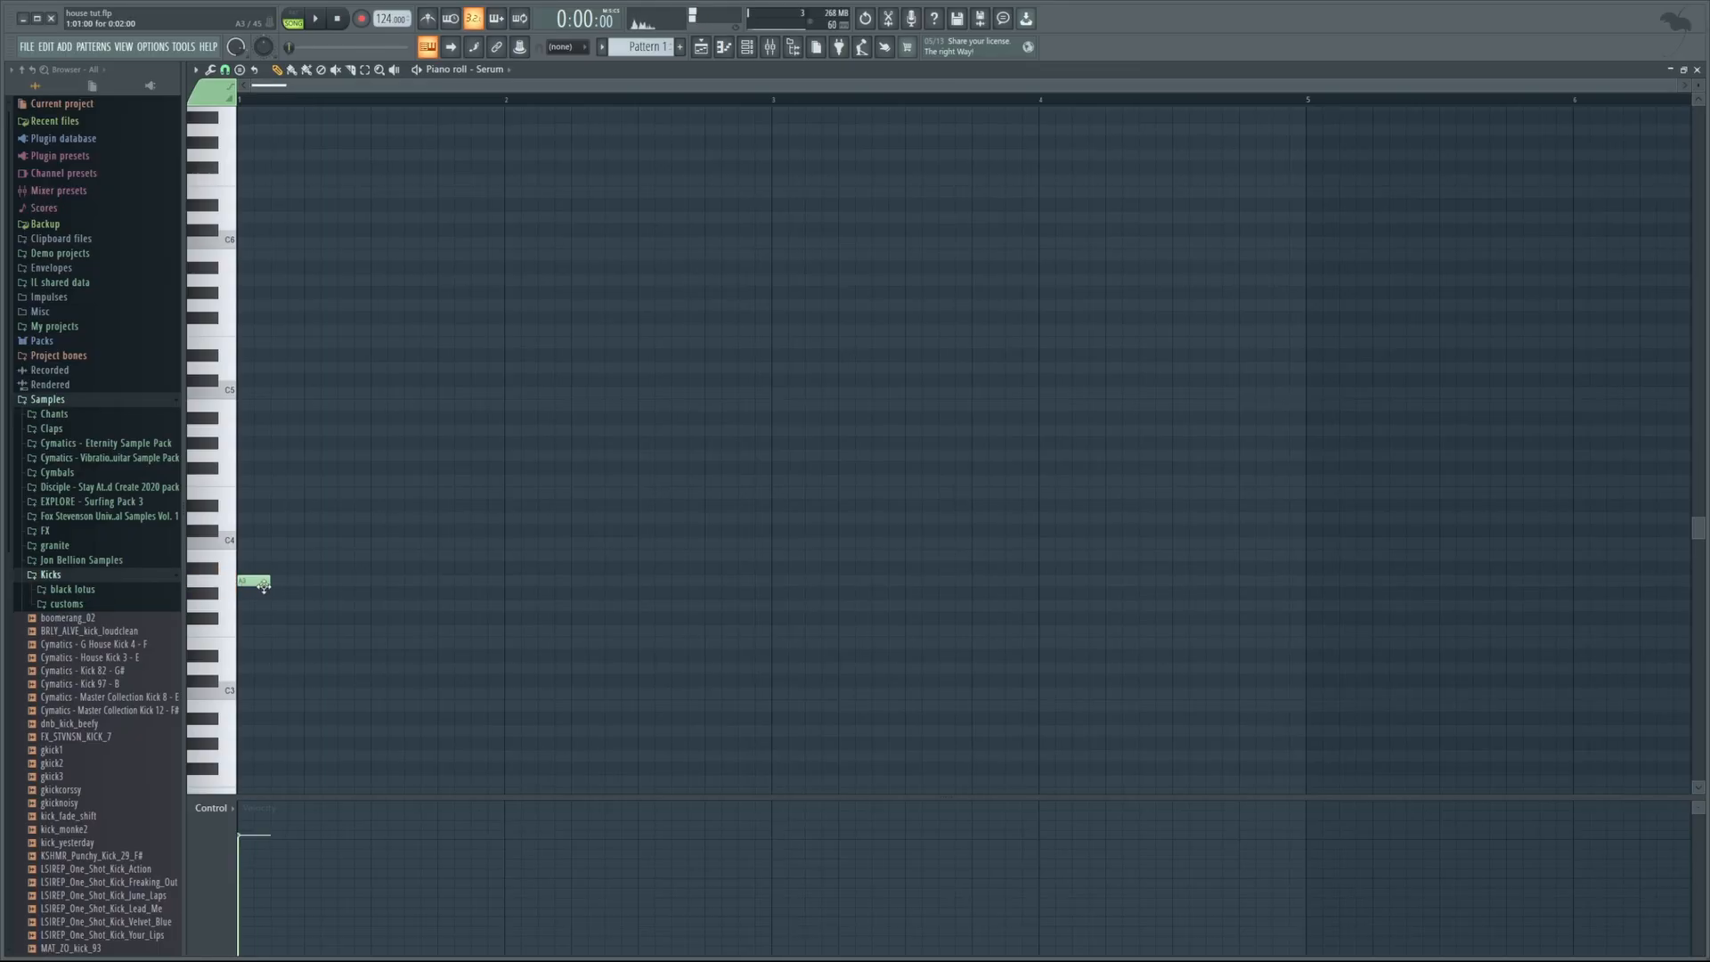
drag(267, 581, 477, 614)
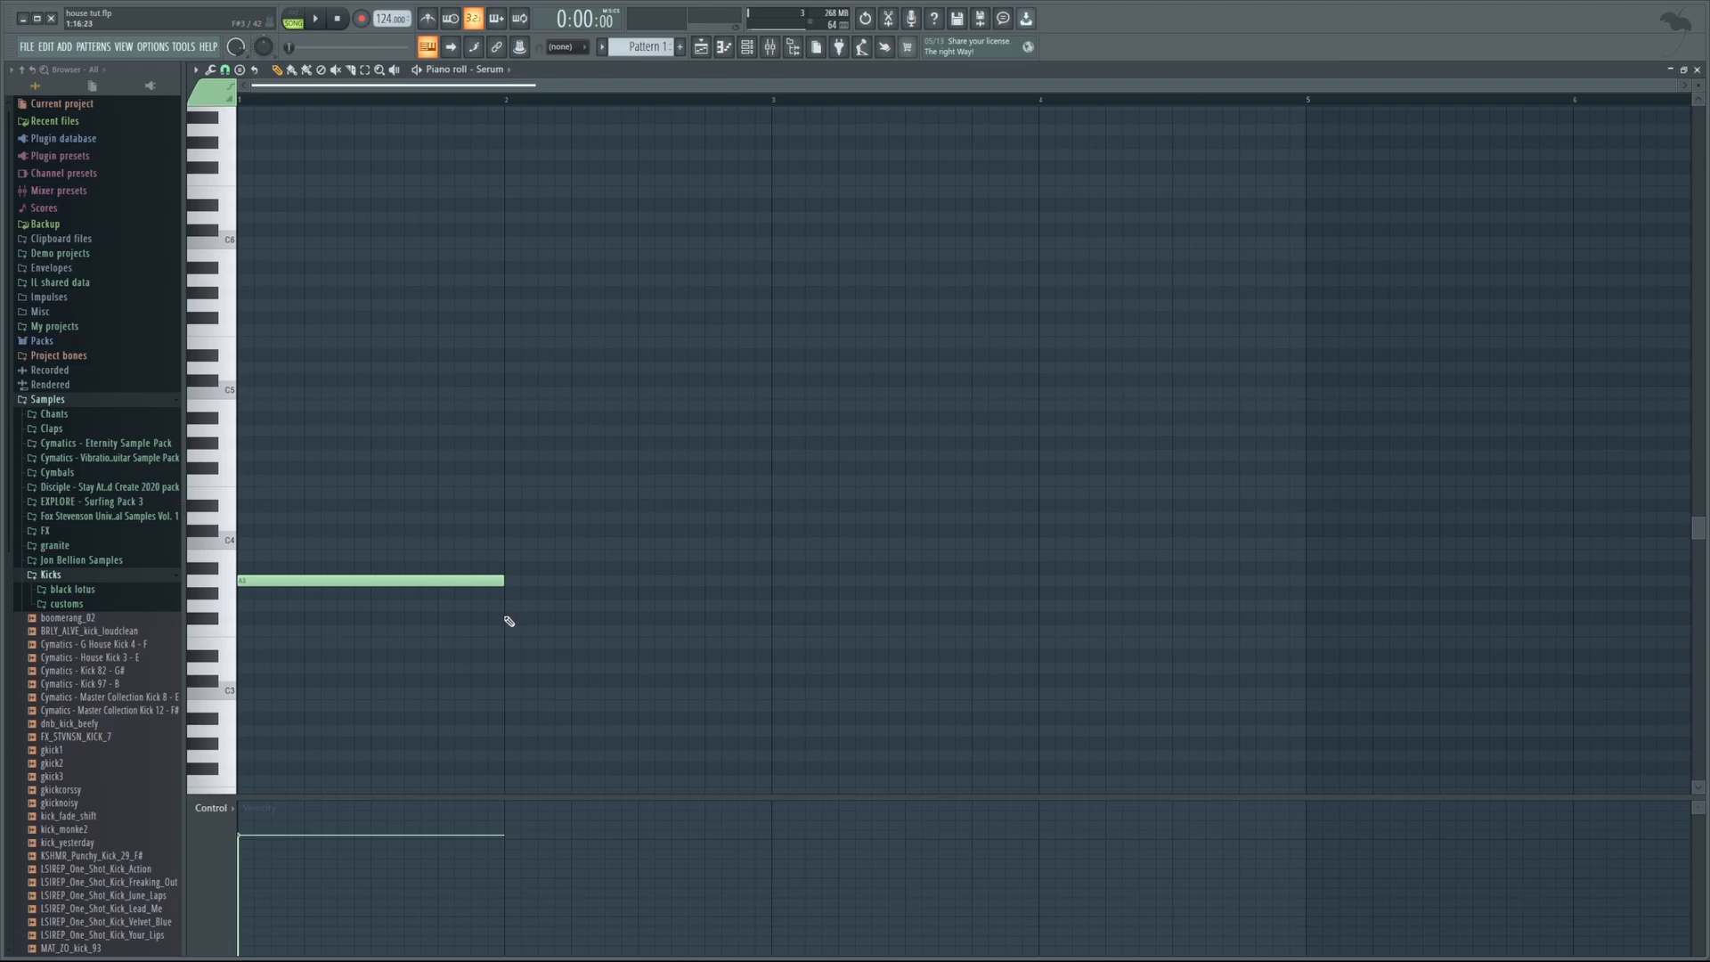
click(512, 610)
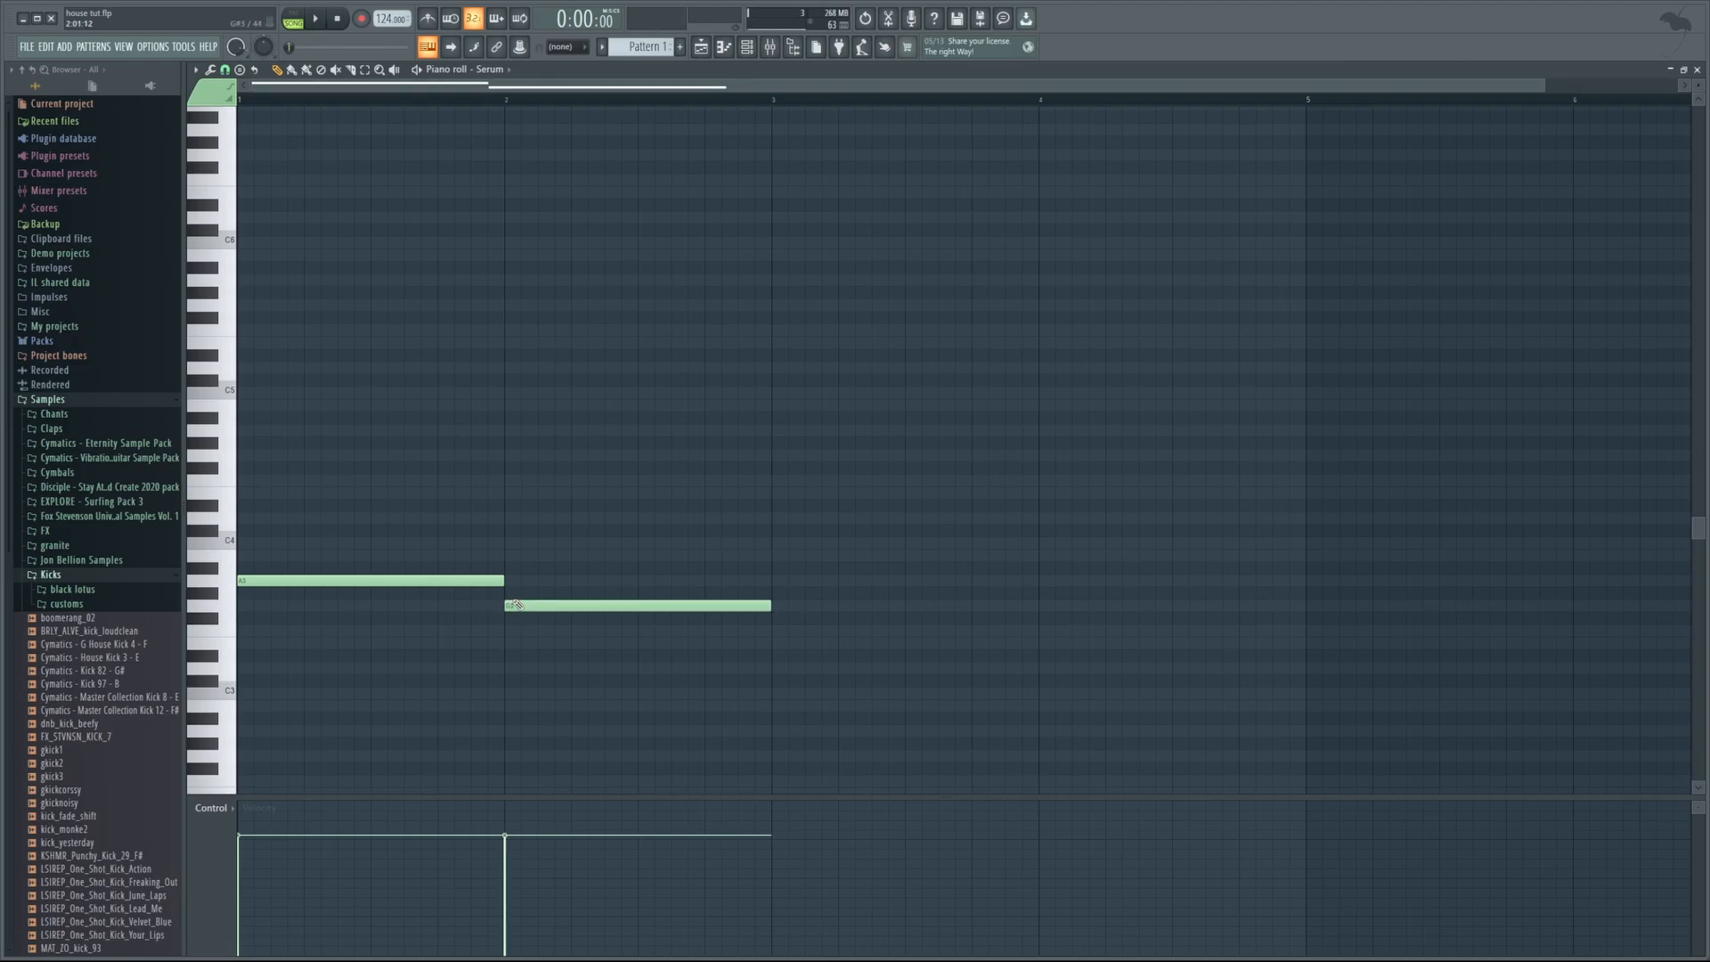
click(775, 635)
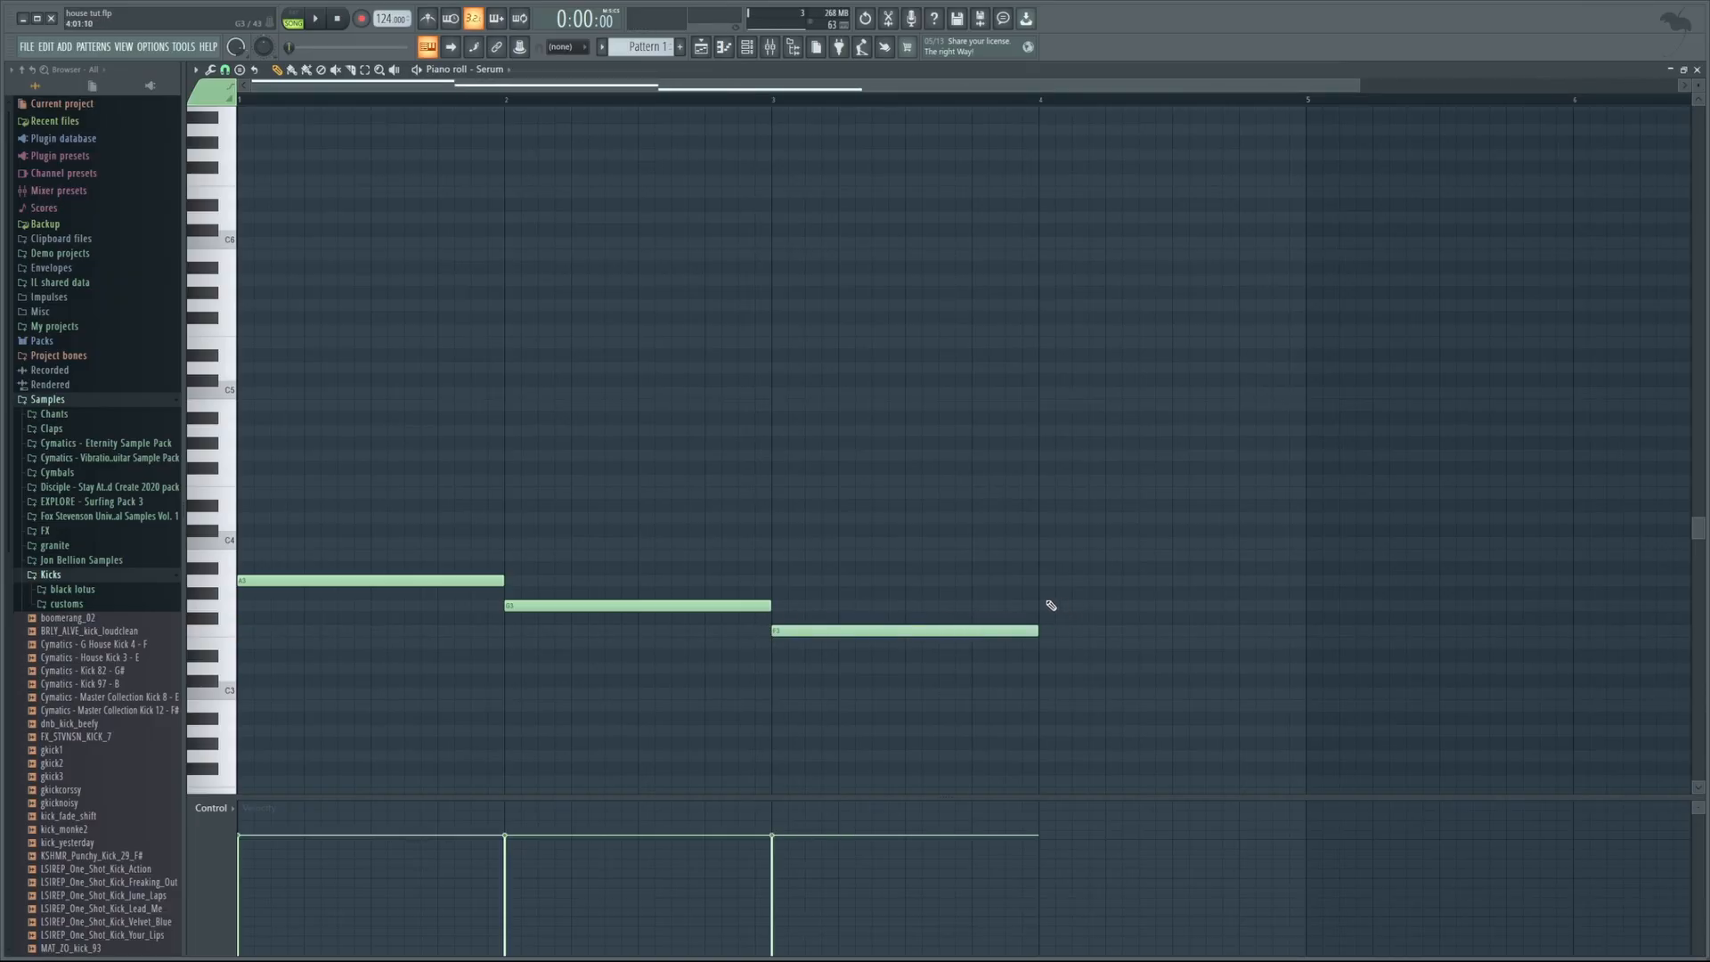
click(1044, 606)
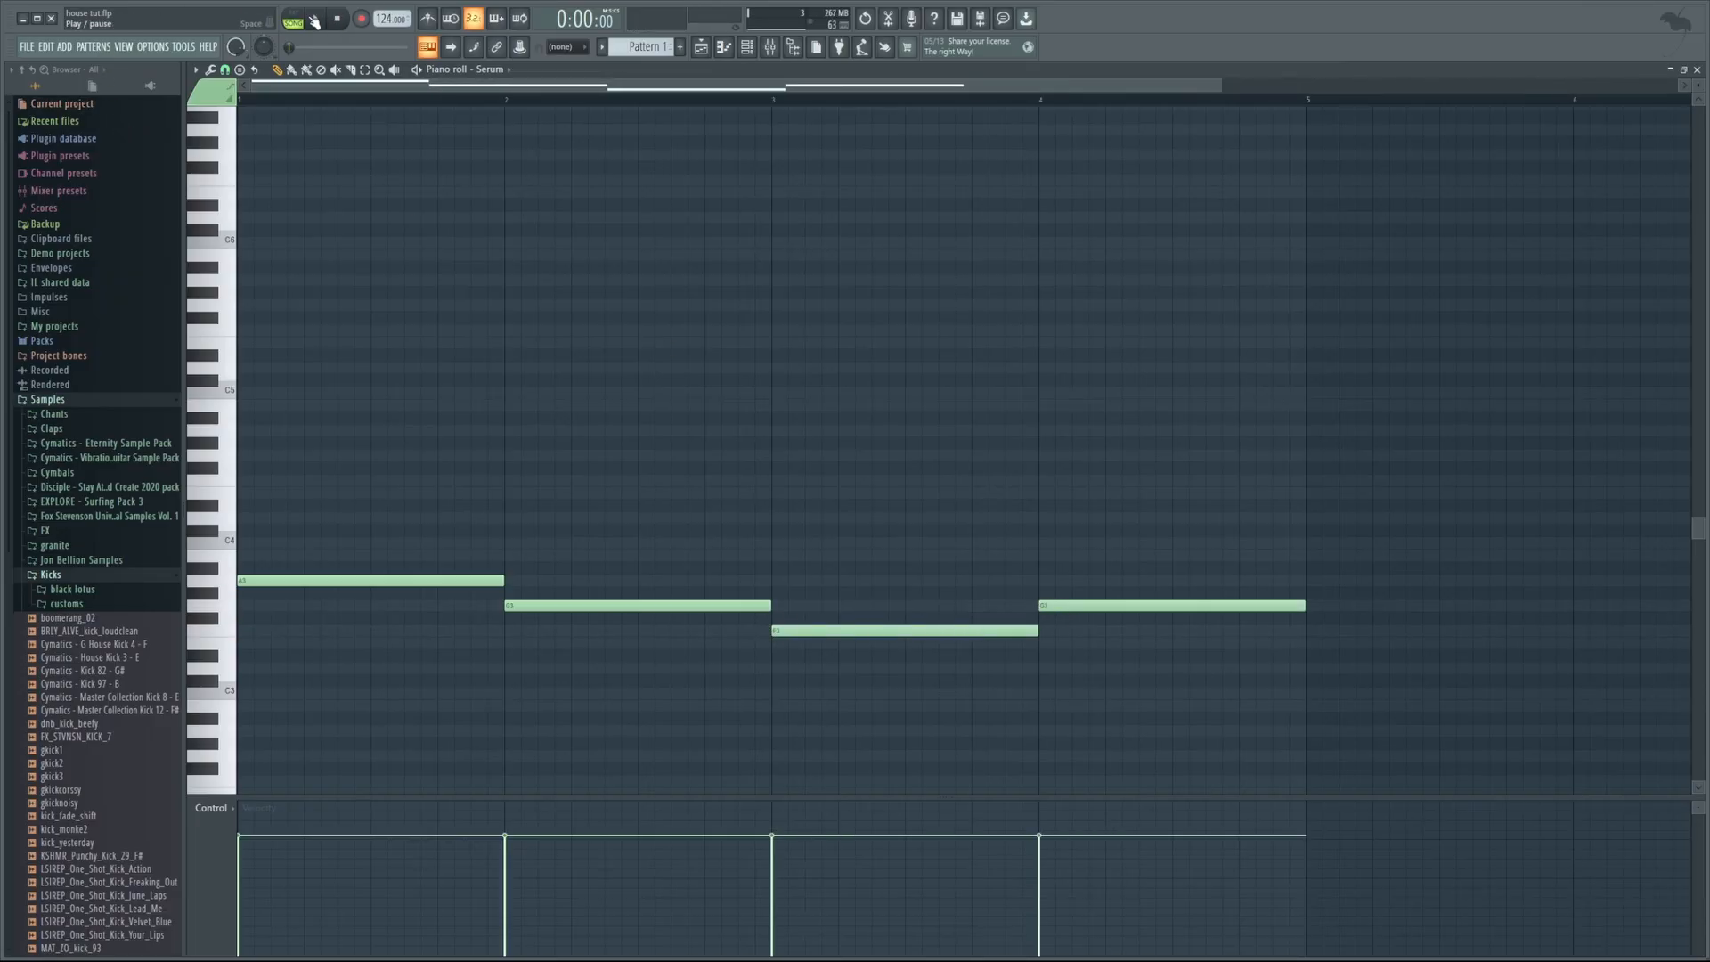
Play back the four-note bass line and return the playhead to near the start
click(458, 102)
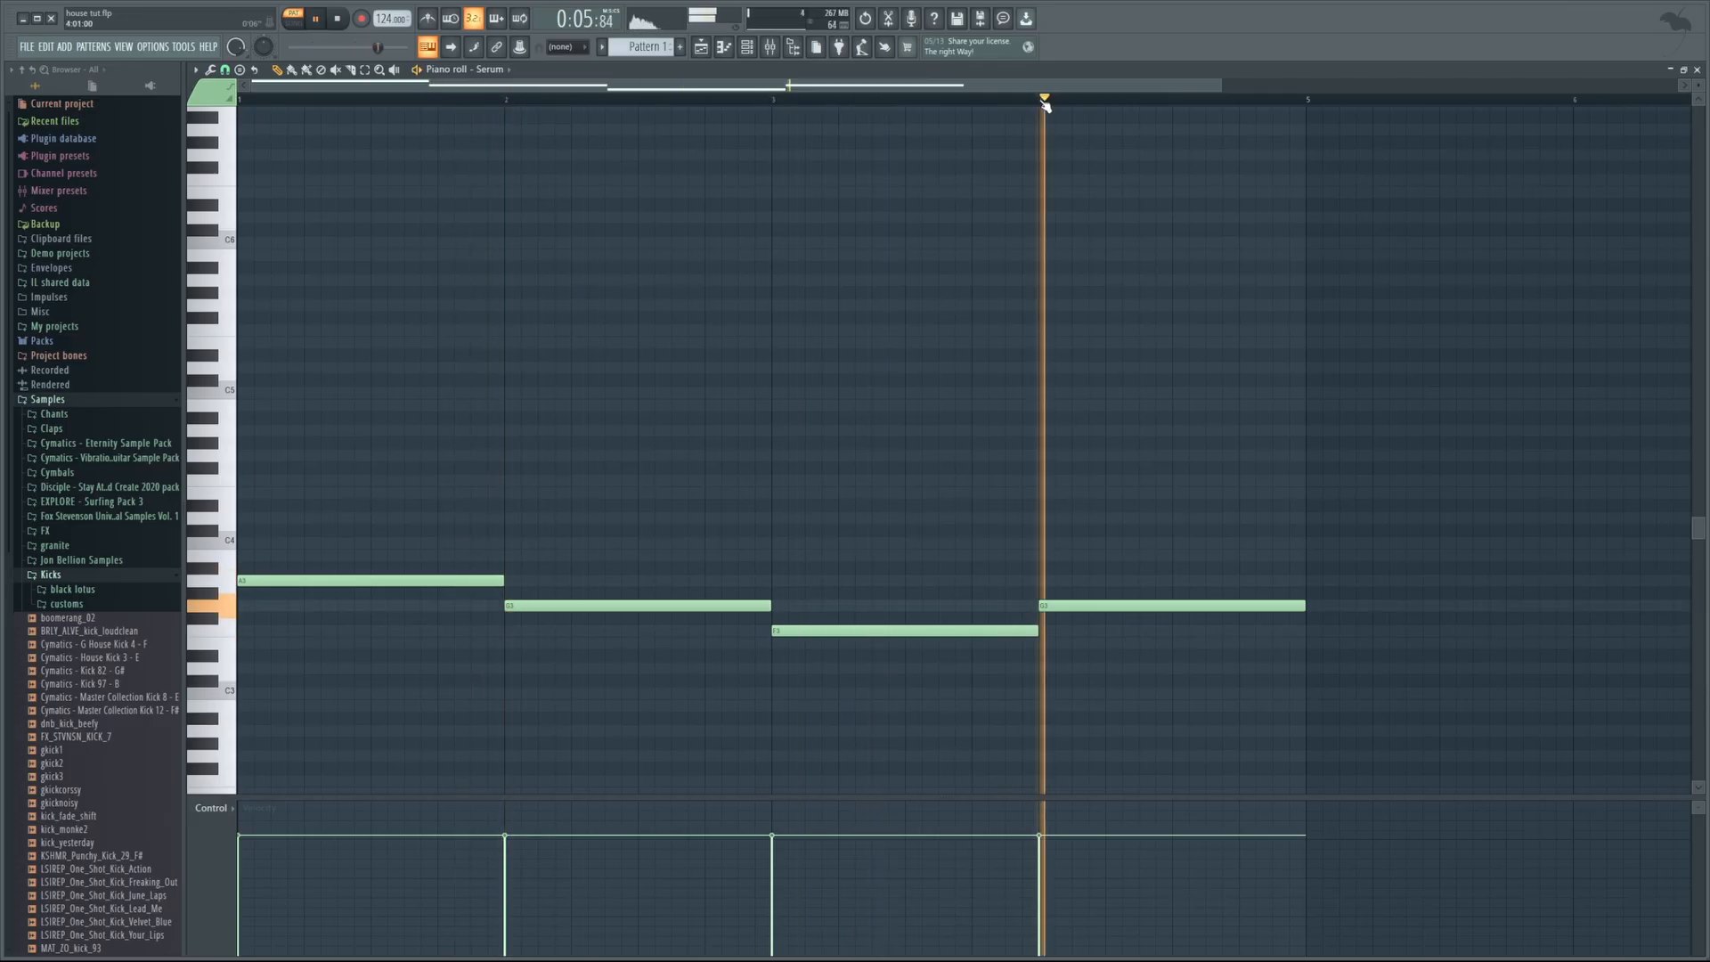
key(space)
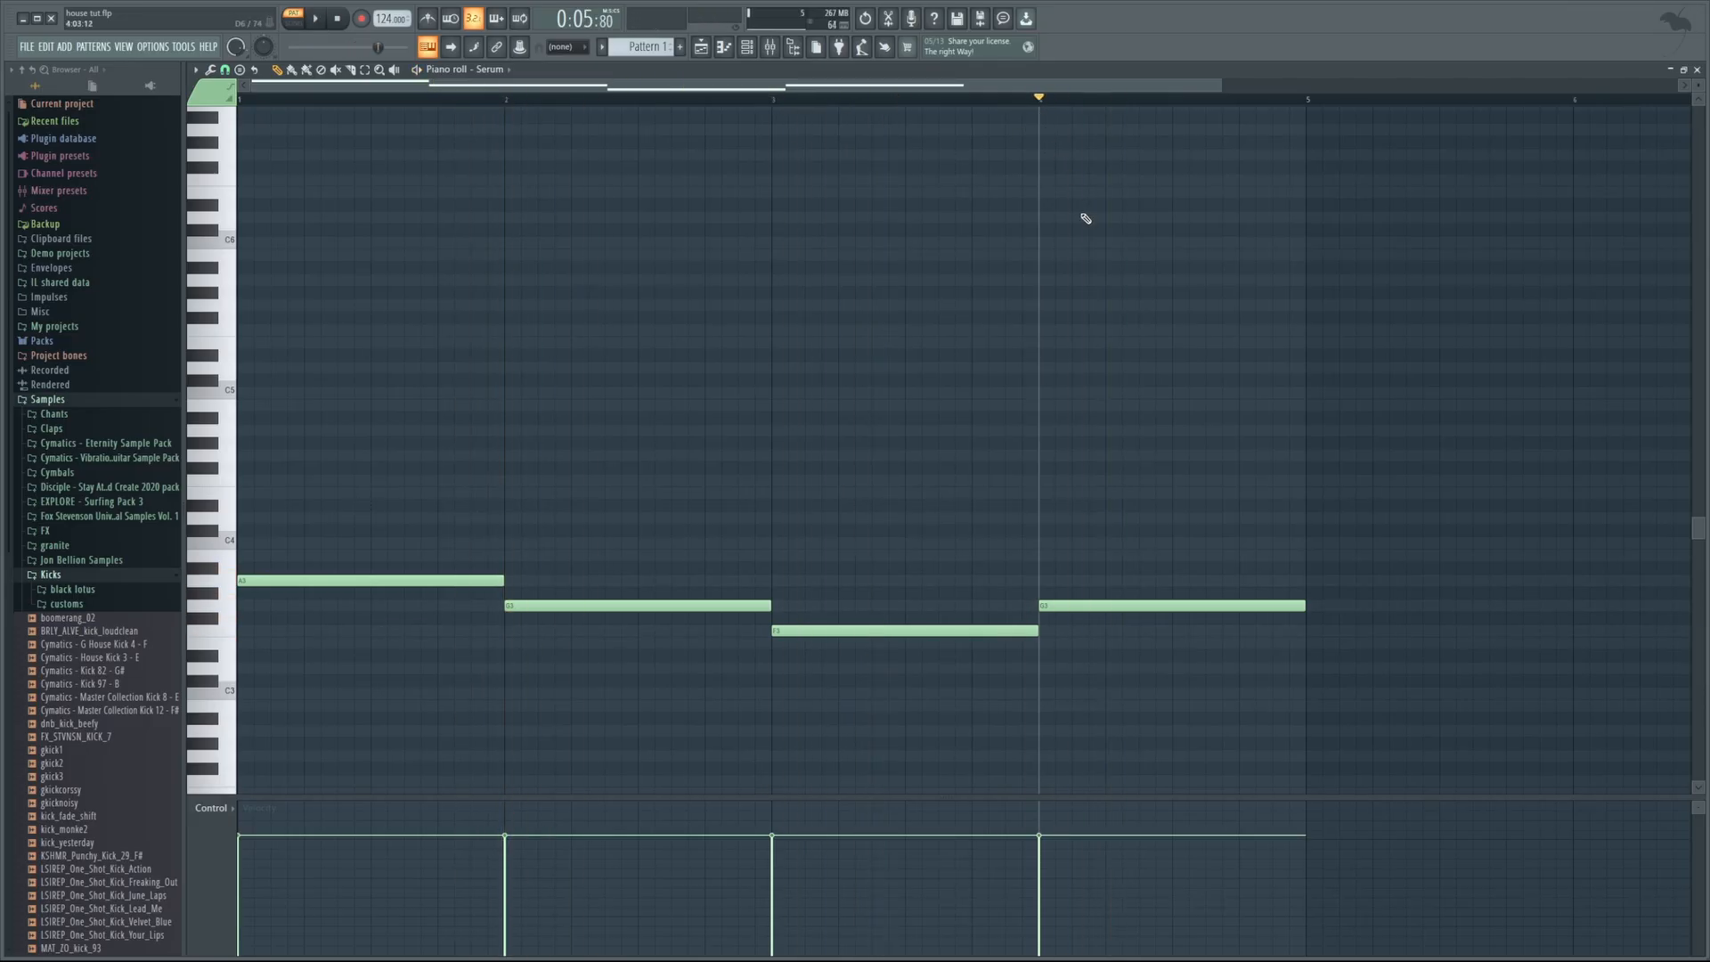
click(254, 100)
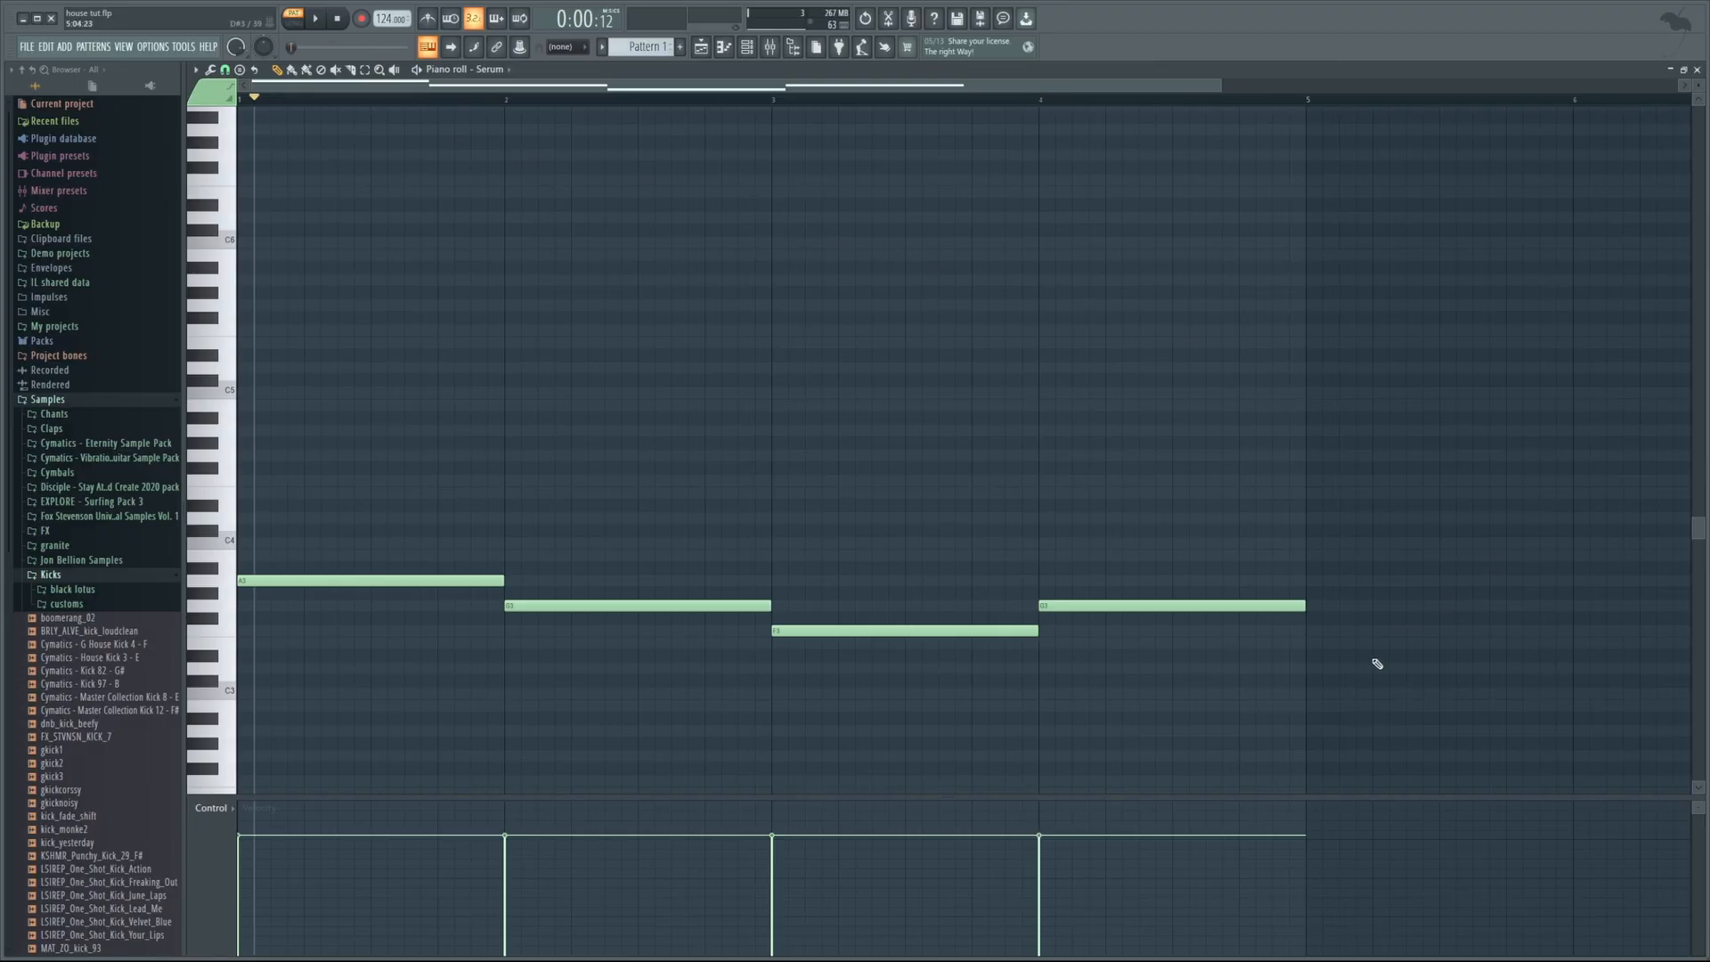
Duplicate the four bass notes one octave up, and stack further copies 4 and 7 semitones above that layer
drag(1377, 686, 237, 516)
drag(239, 580, 229, 431)
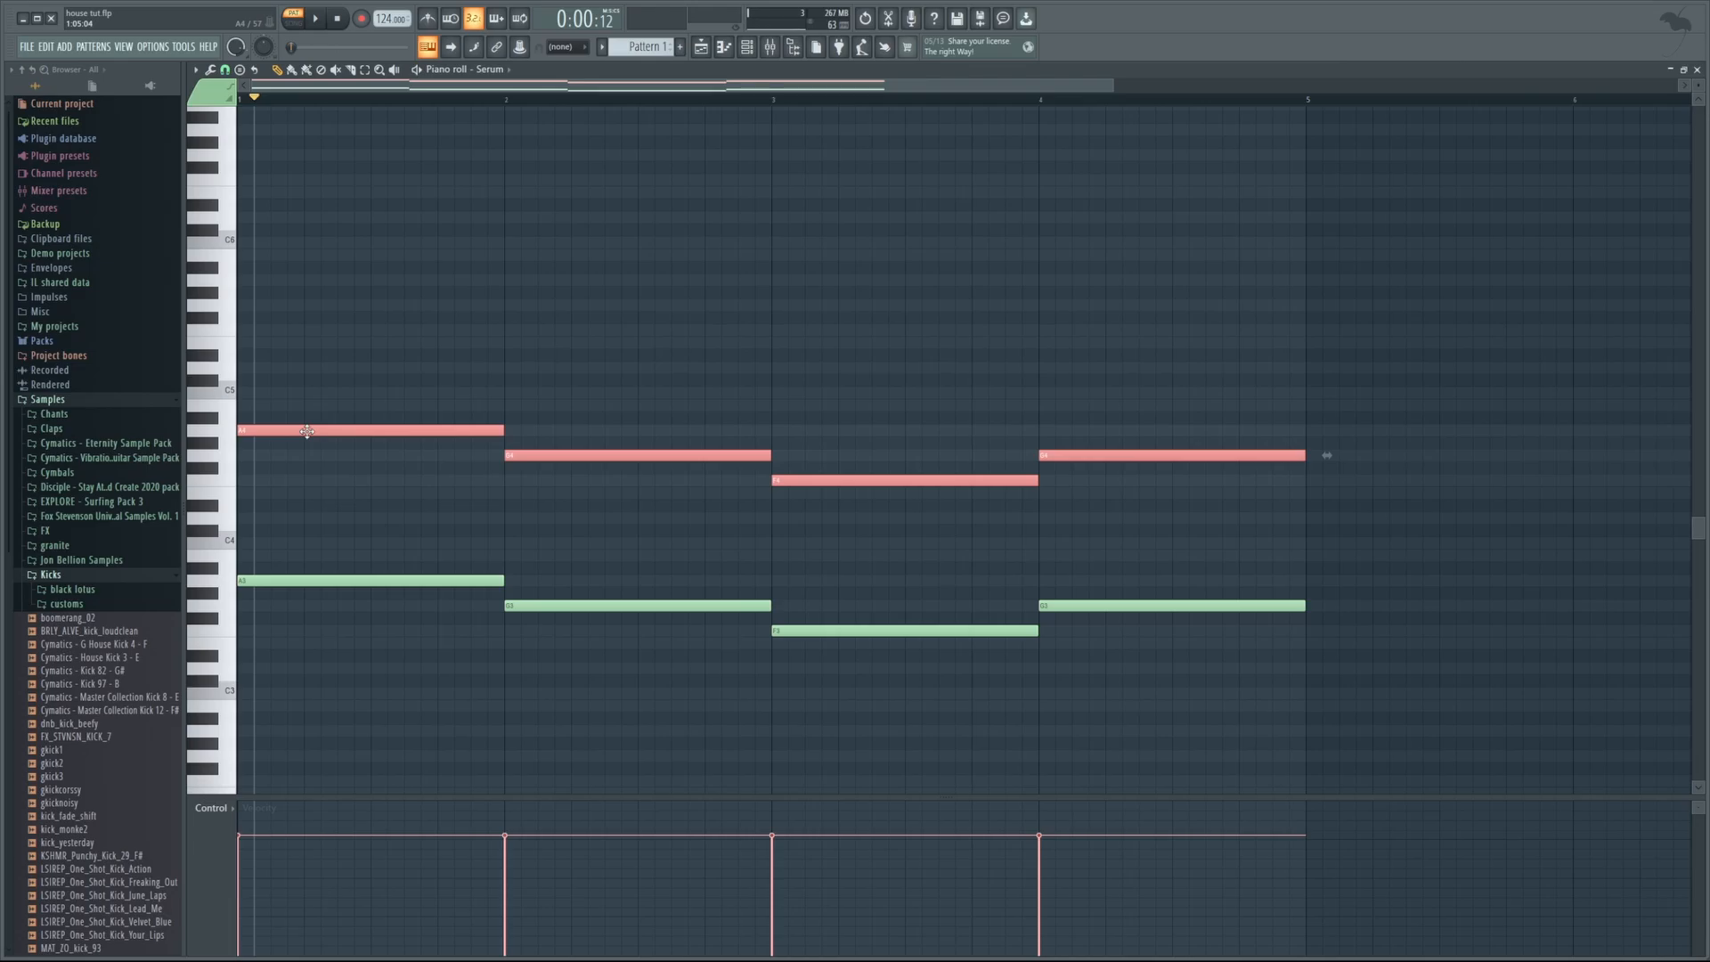
drag(307, 432, 279, 342)
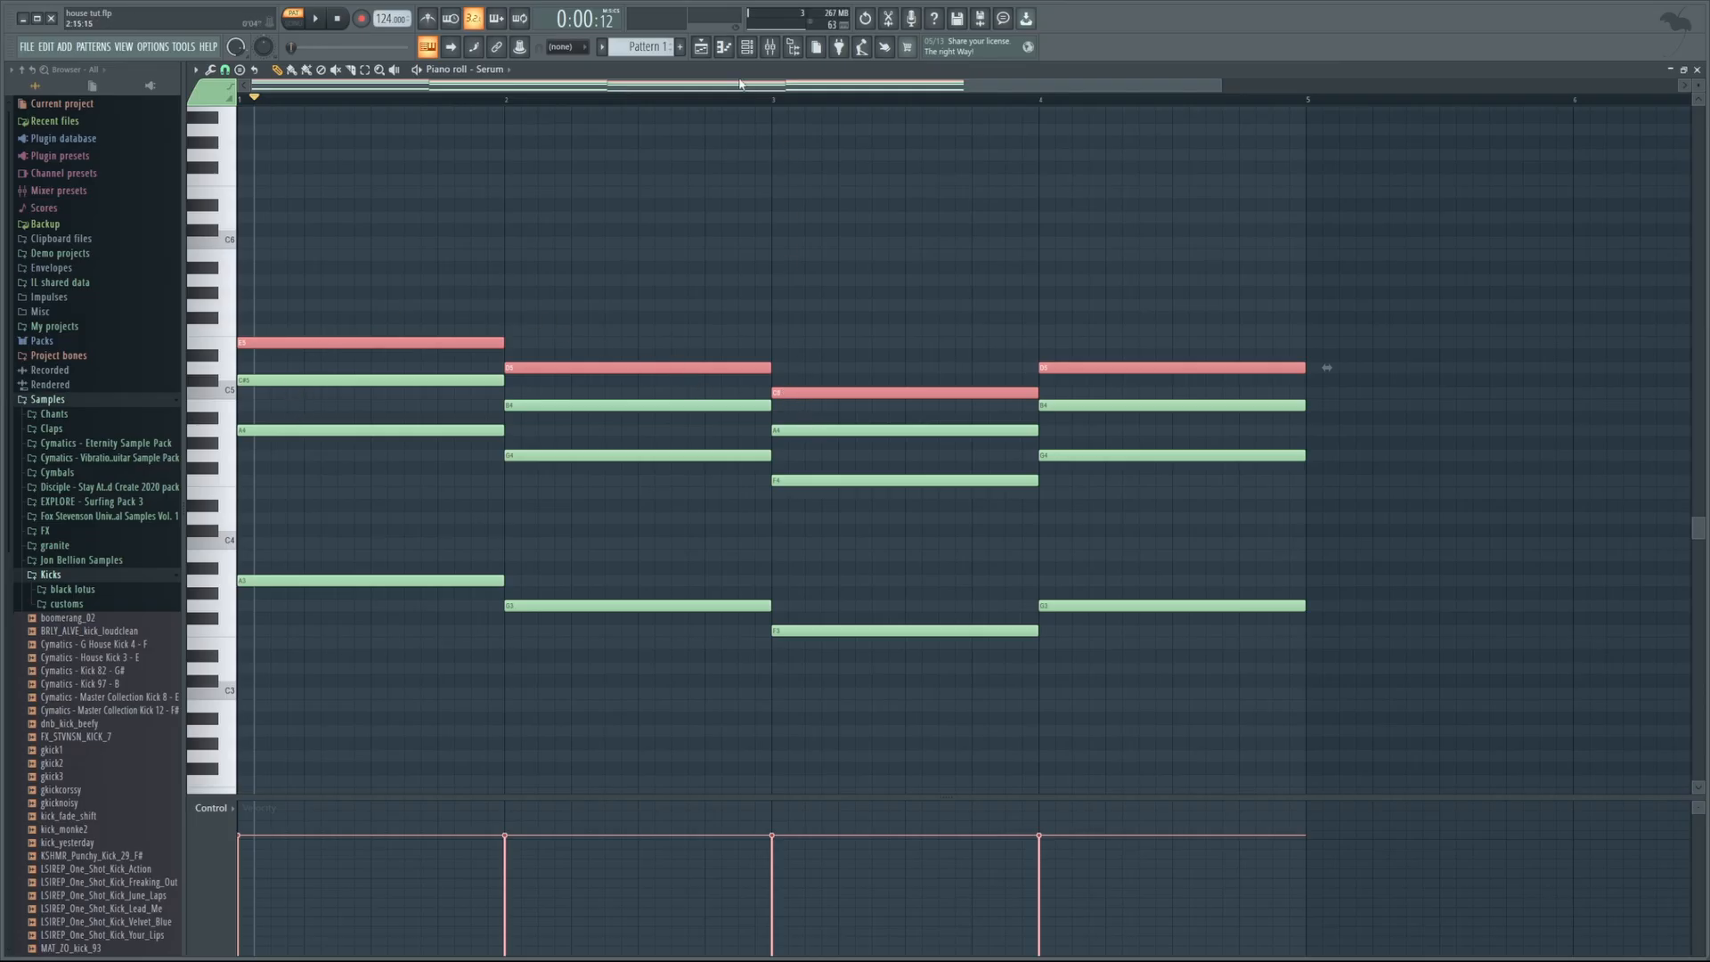
Lower the first chord's C#5 to C5 and play back the chord progression
key(space)
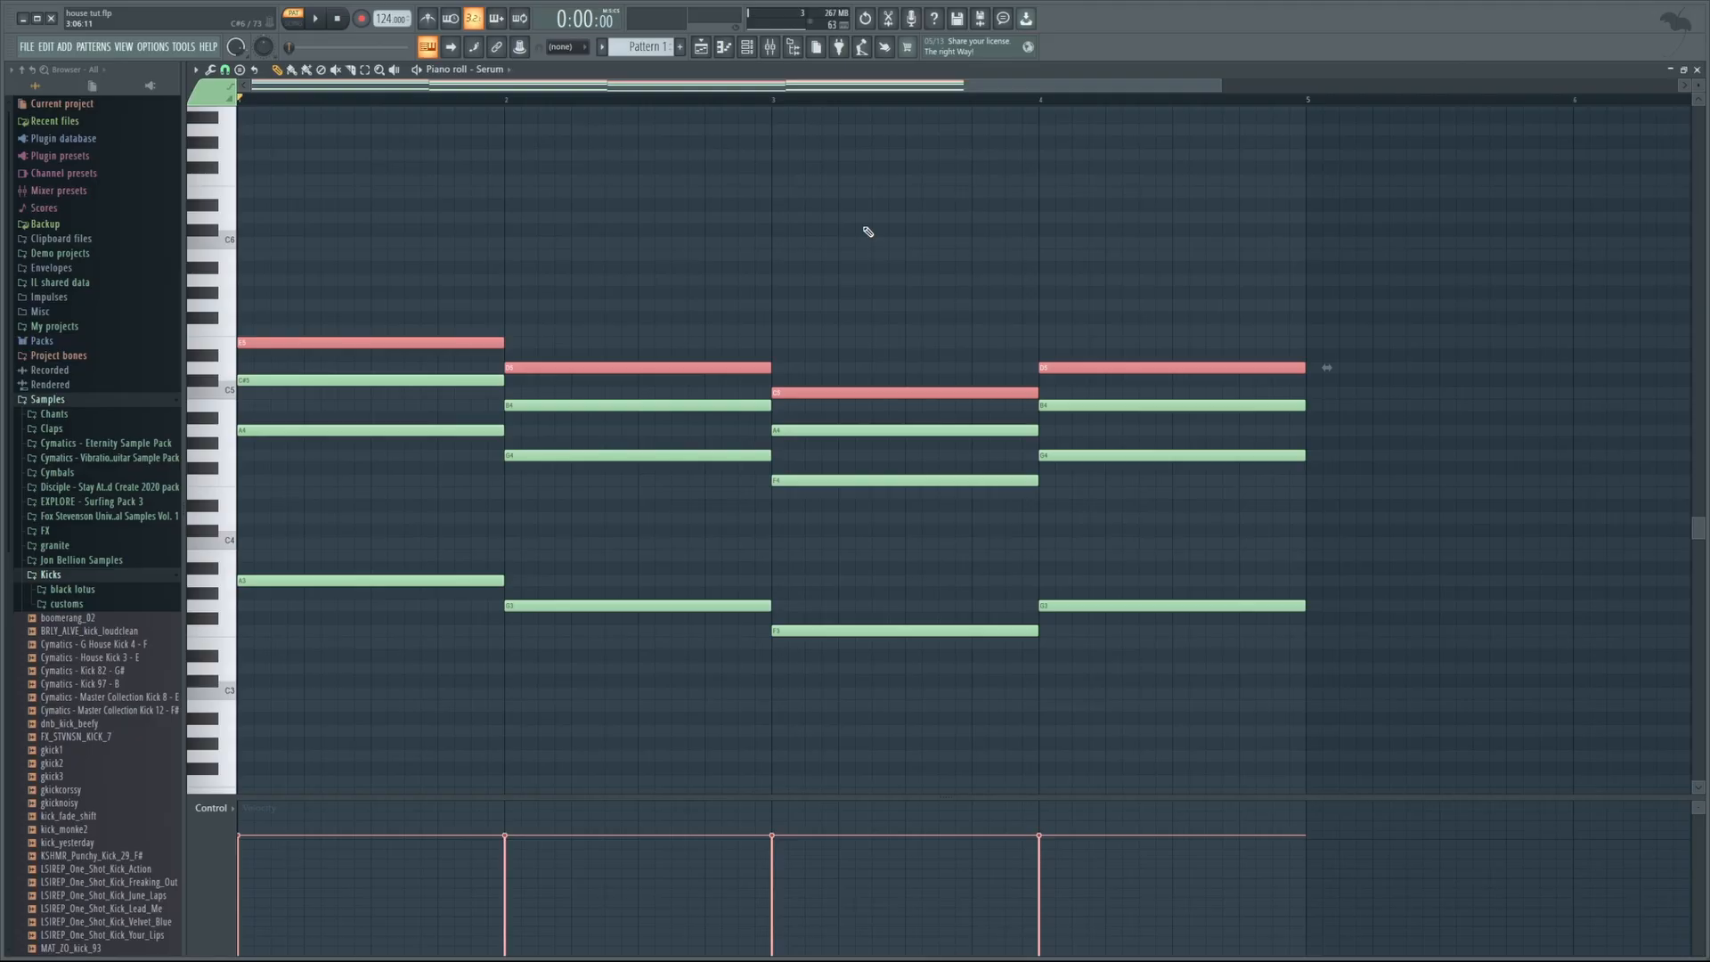
key(space)
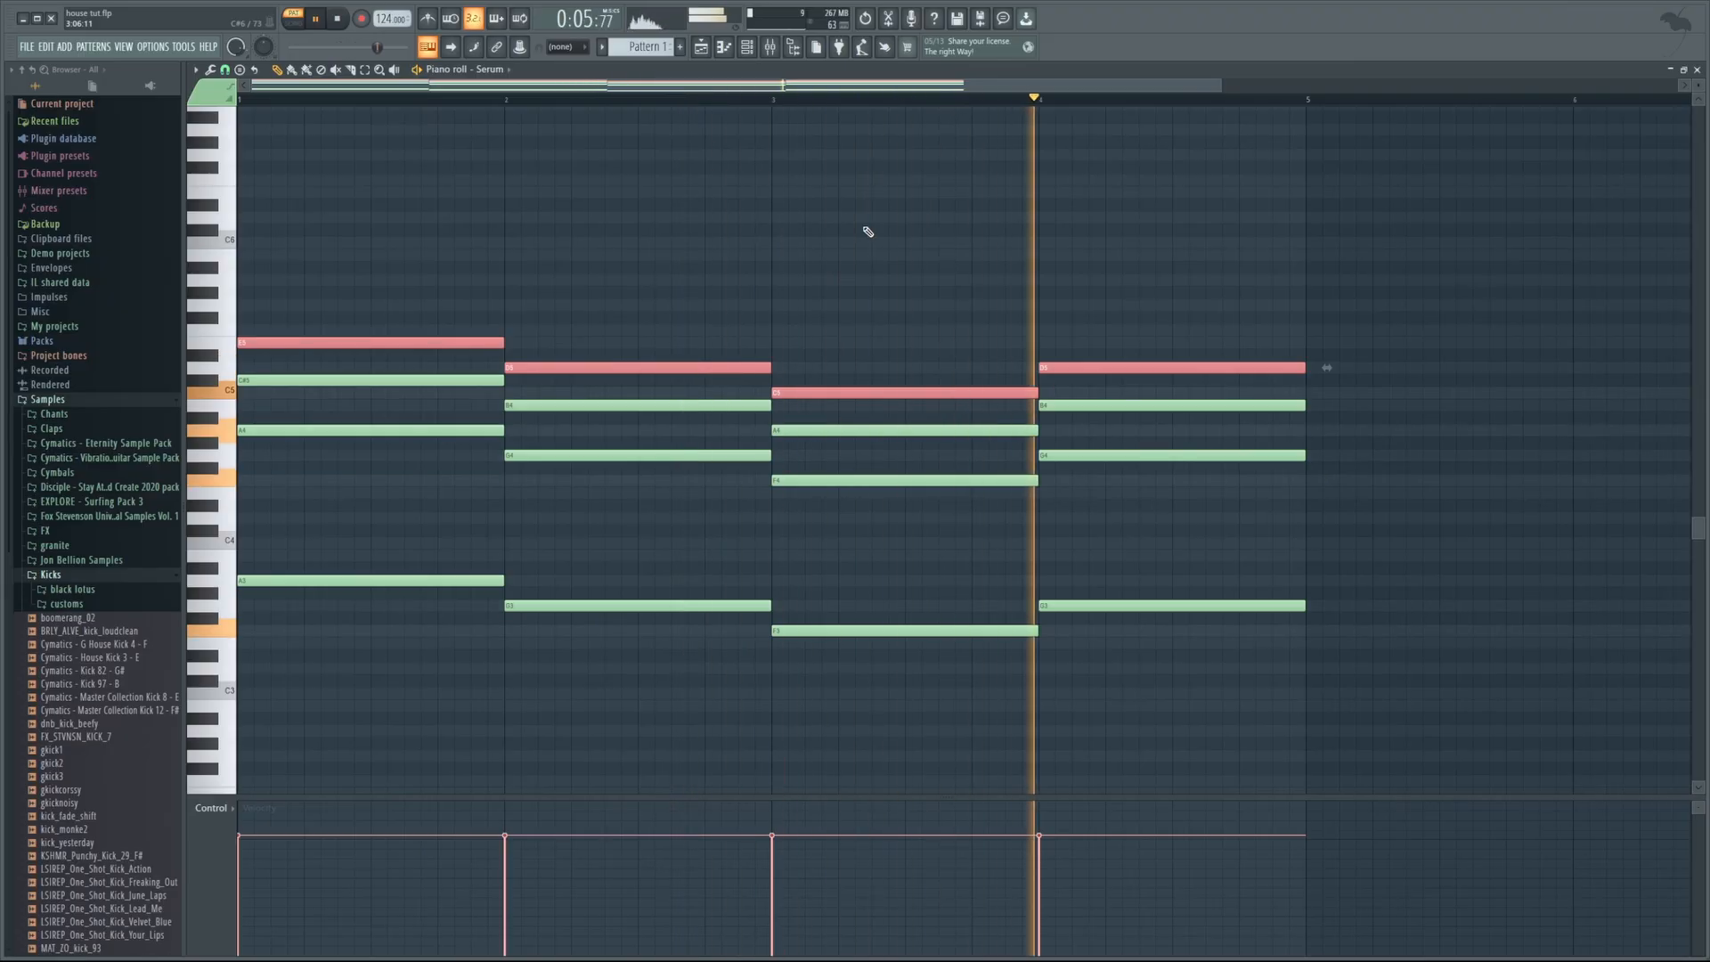
key(space)
key(ctrl+z)
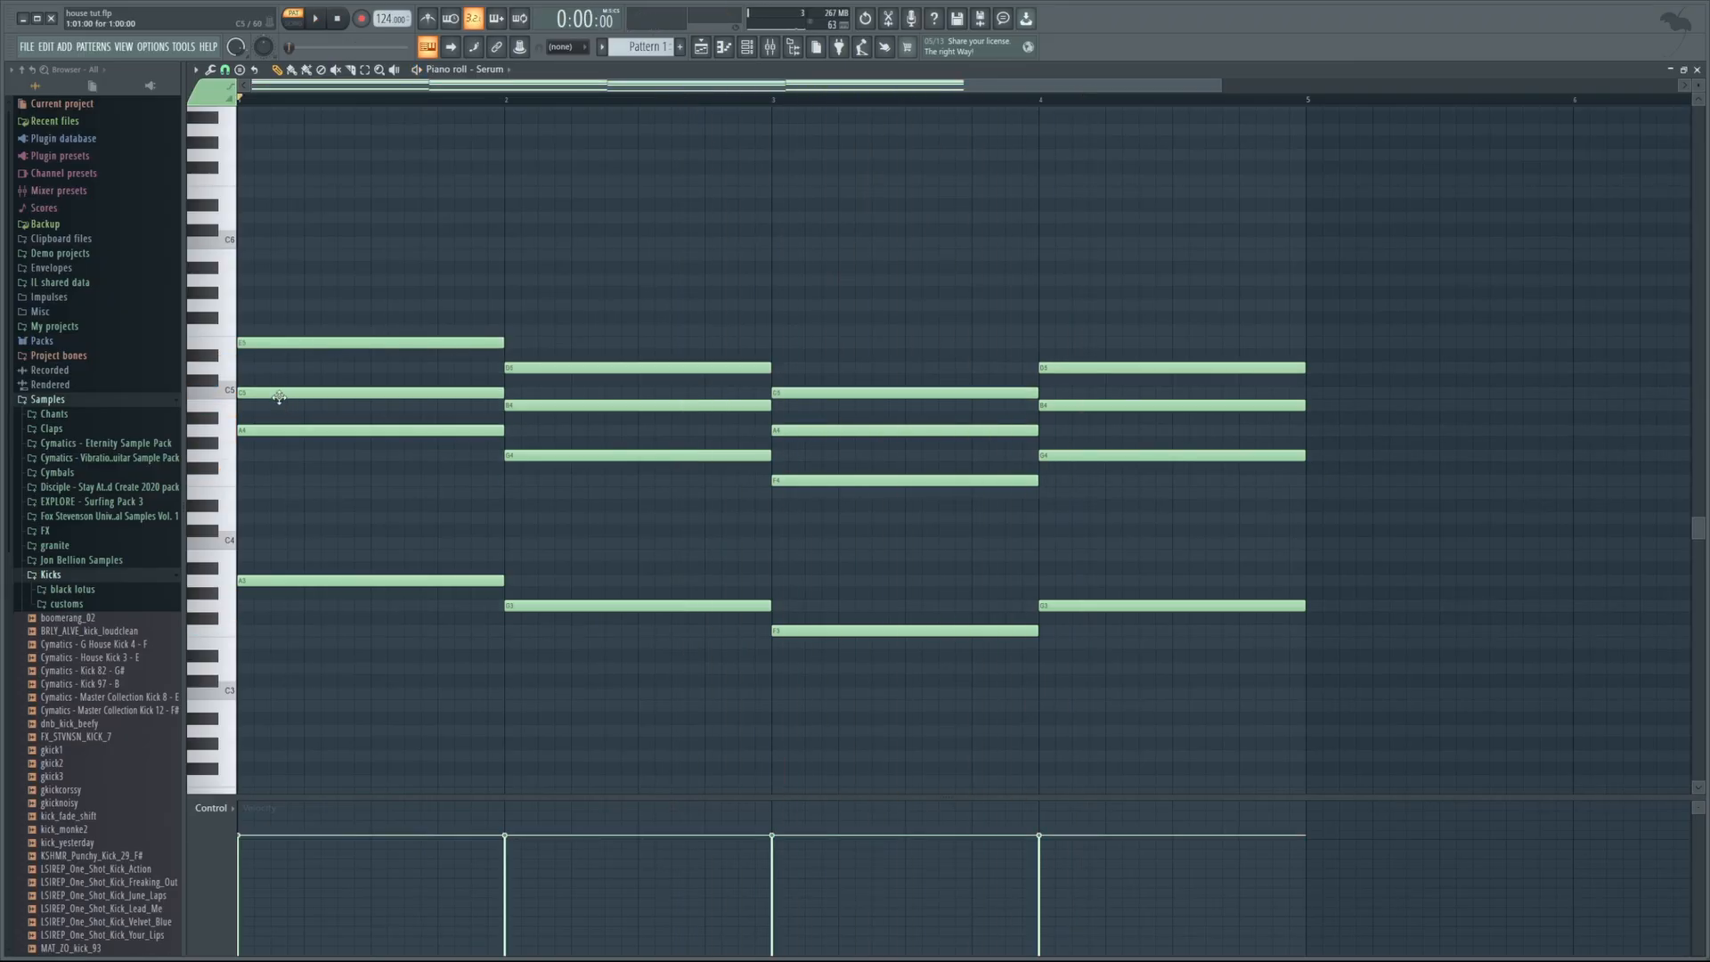
key(space)
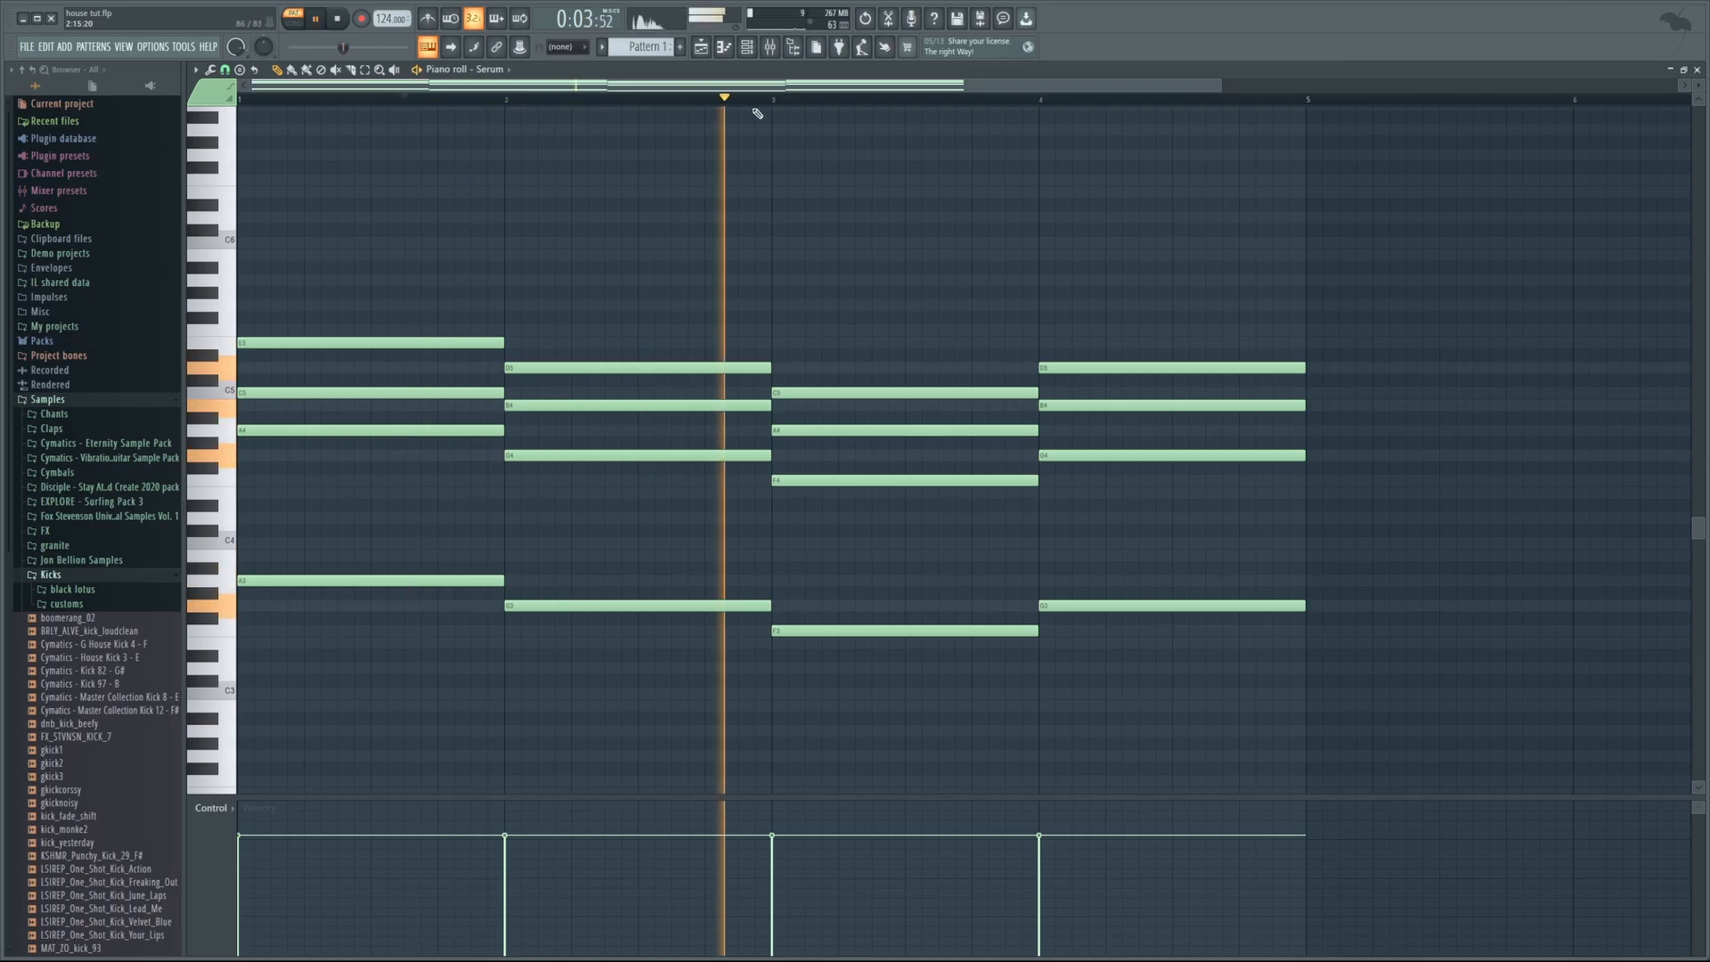
key(space)
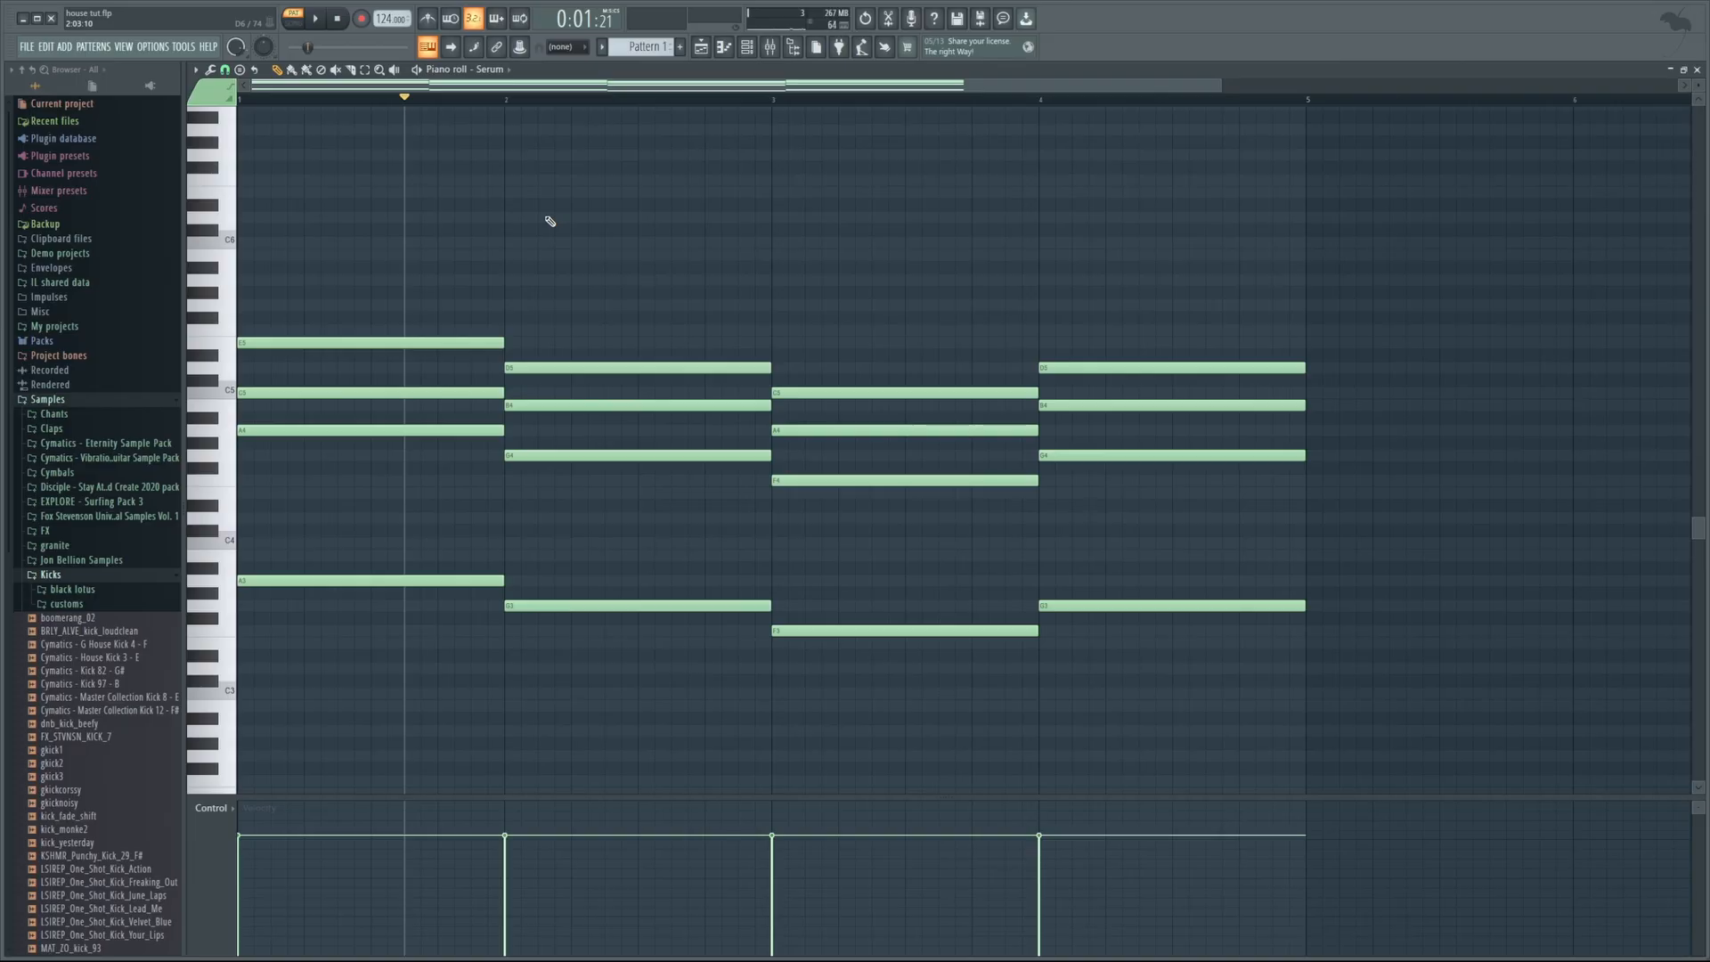
Add full-bar D5 and E4 notes to the first chord and play it back
click(253, 367)
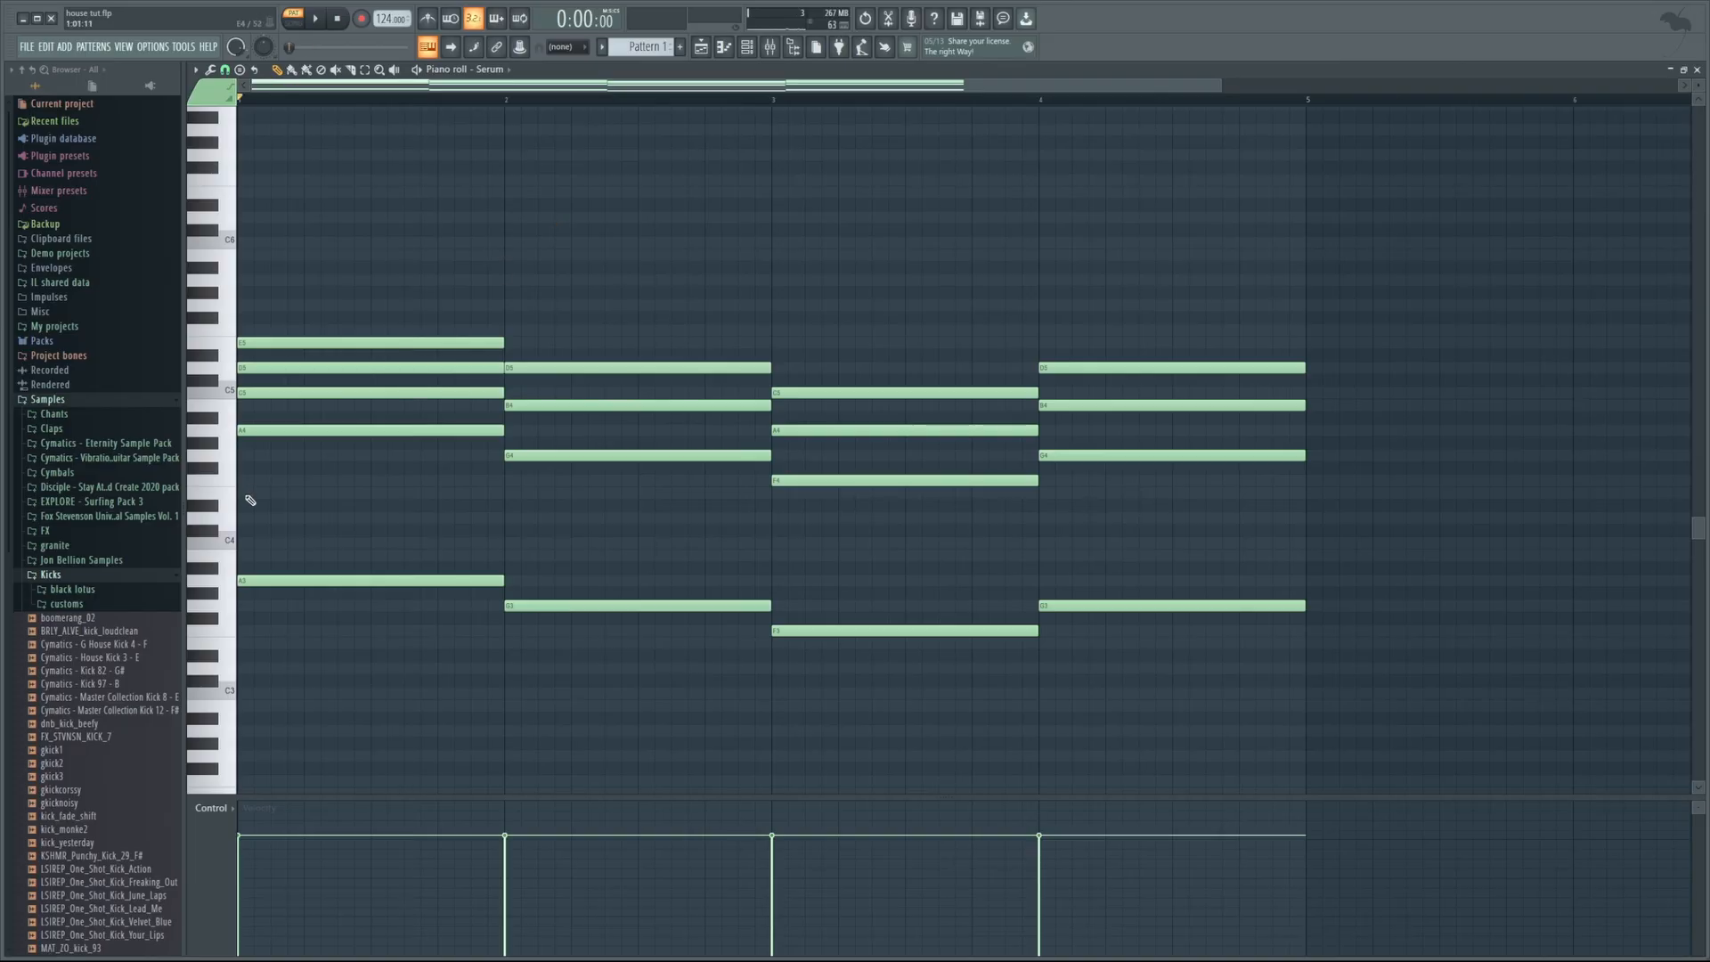
click(249, 493)
key(space)
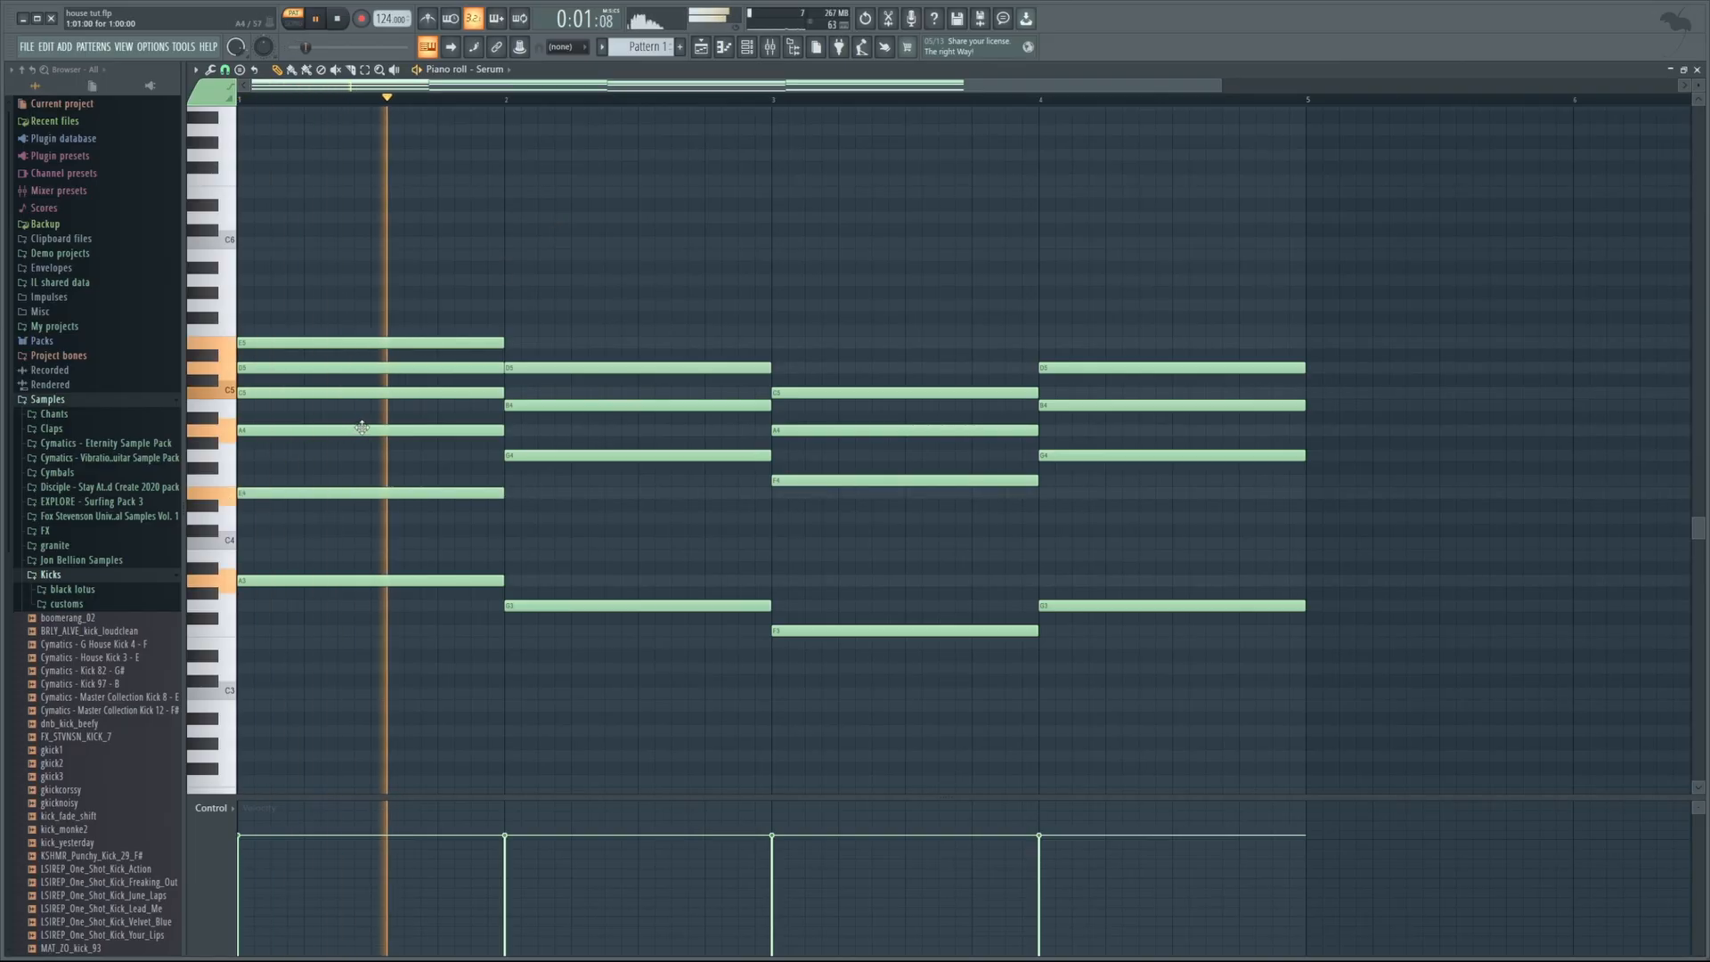
key(space)
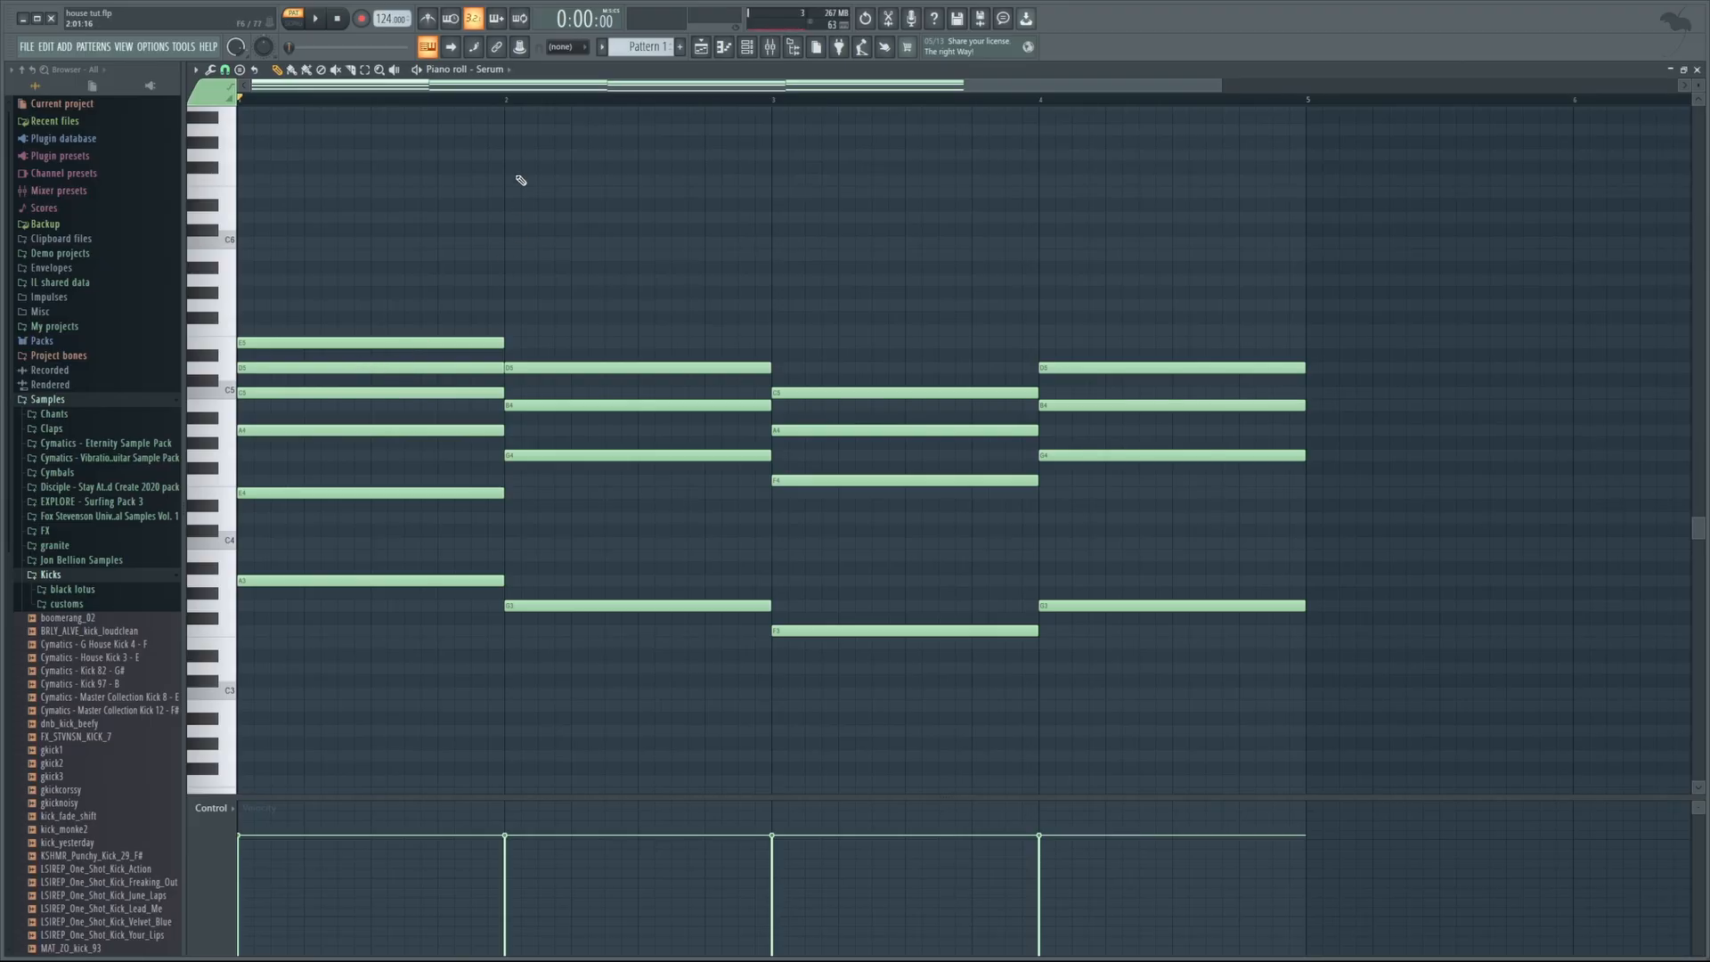
Add C5 and D4 to the second chord, C4 to the third, and C5, D4 and a short closing C4 to the fourth
click(505, 100)
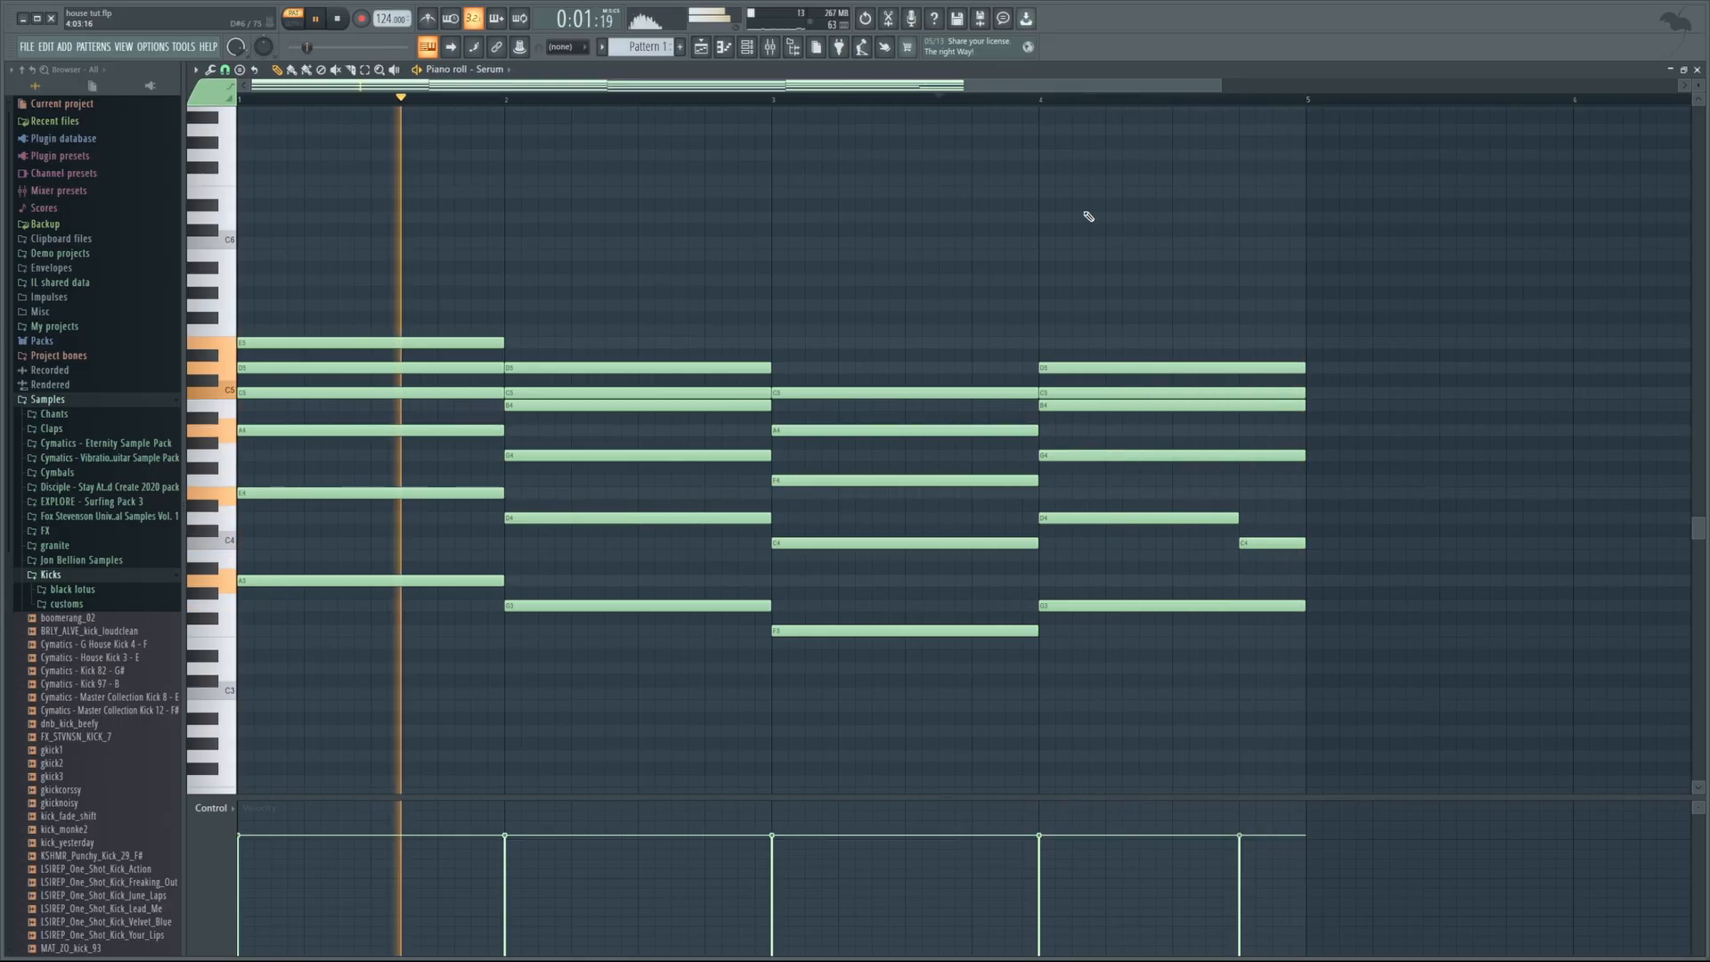
key(space)
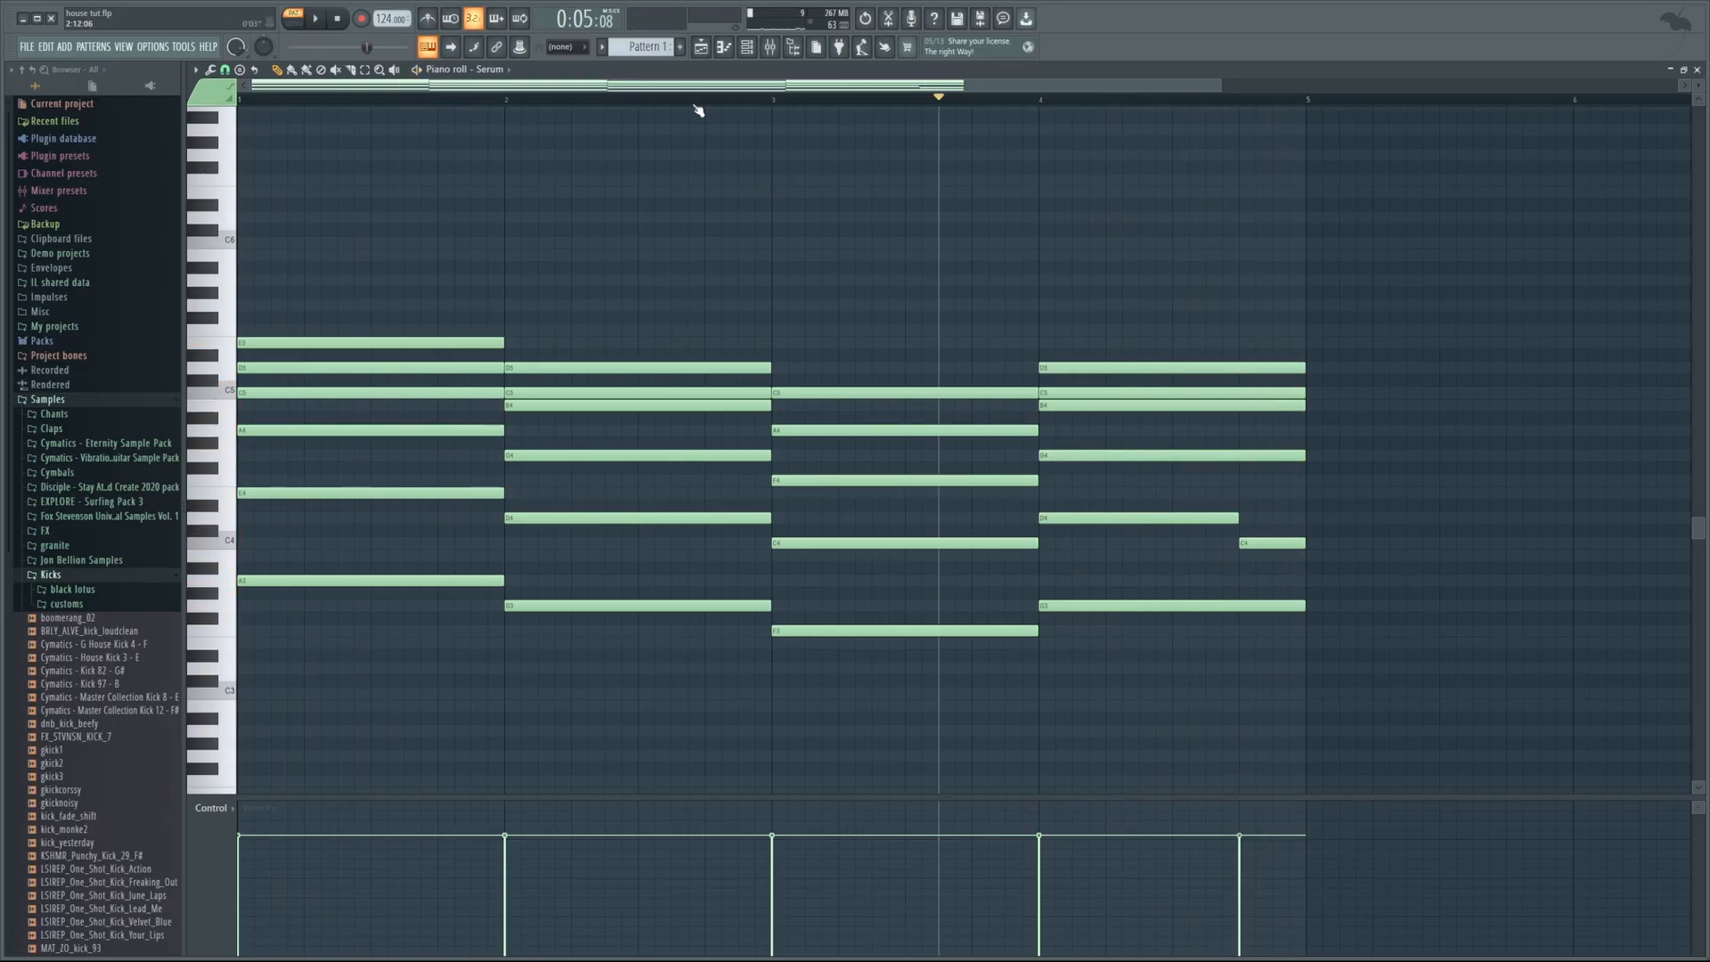
drag(695, 105, 107, 242)
Switch Serum's oscillator A to the Basic Shapes wavetable and turn the filter off while the chords play
click(745, 50)
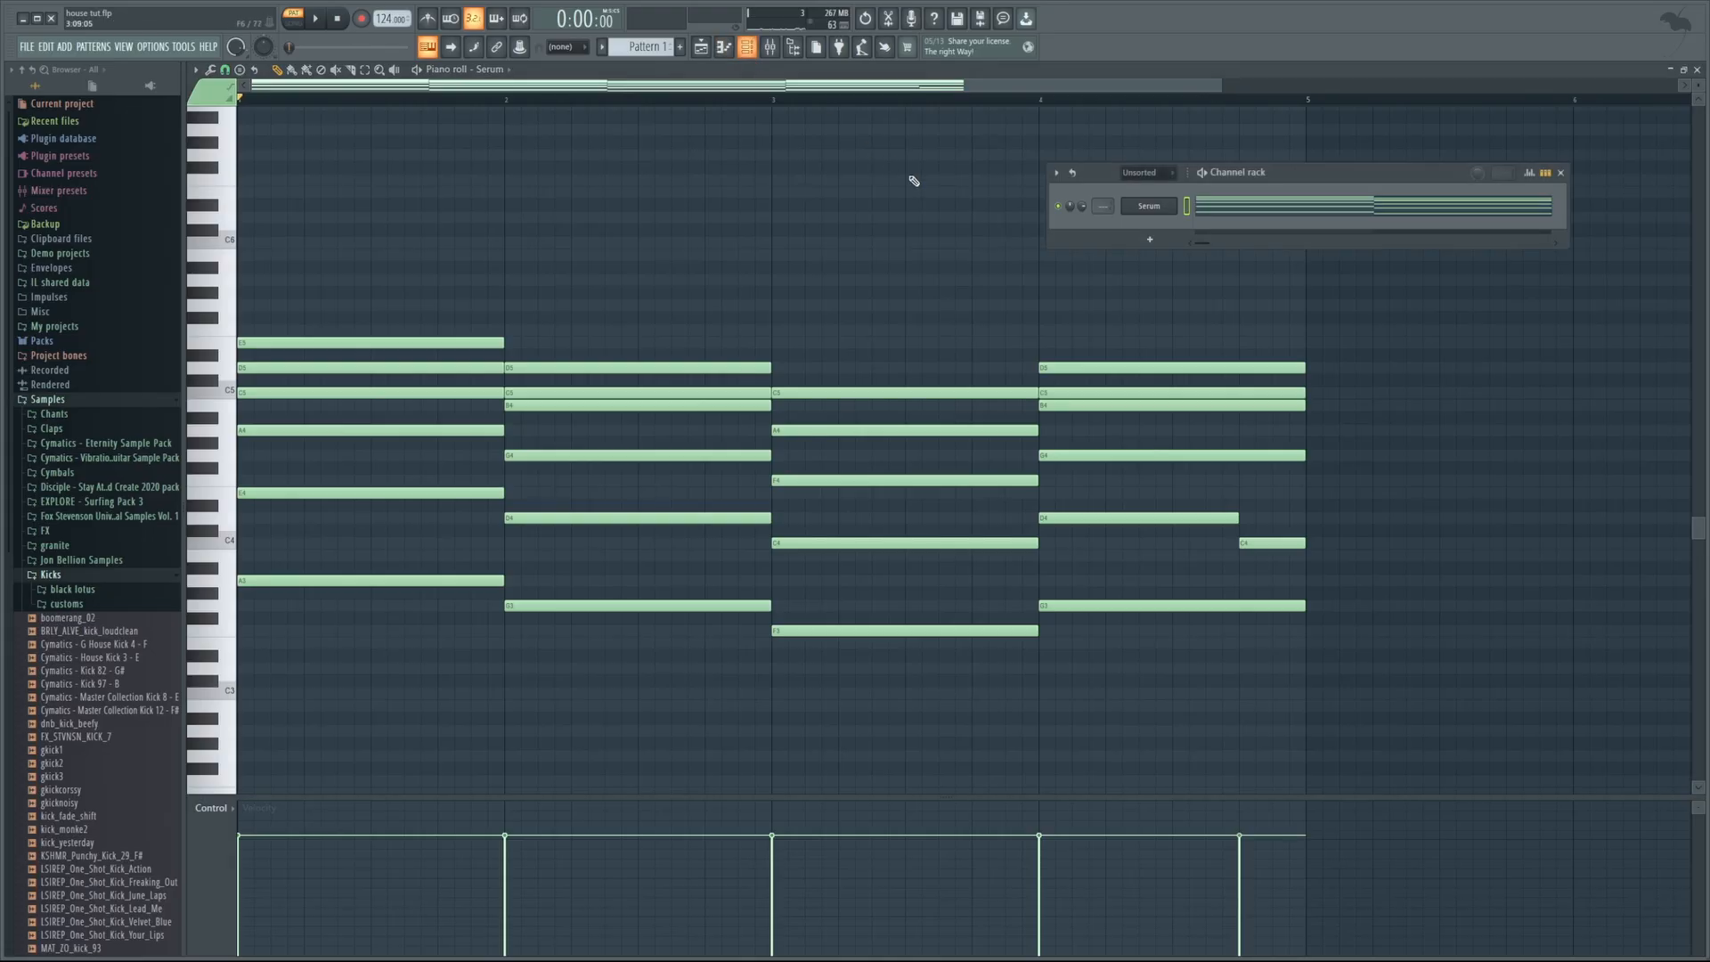
click(1149, 206)
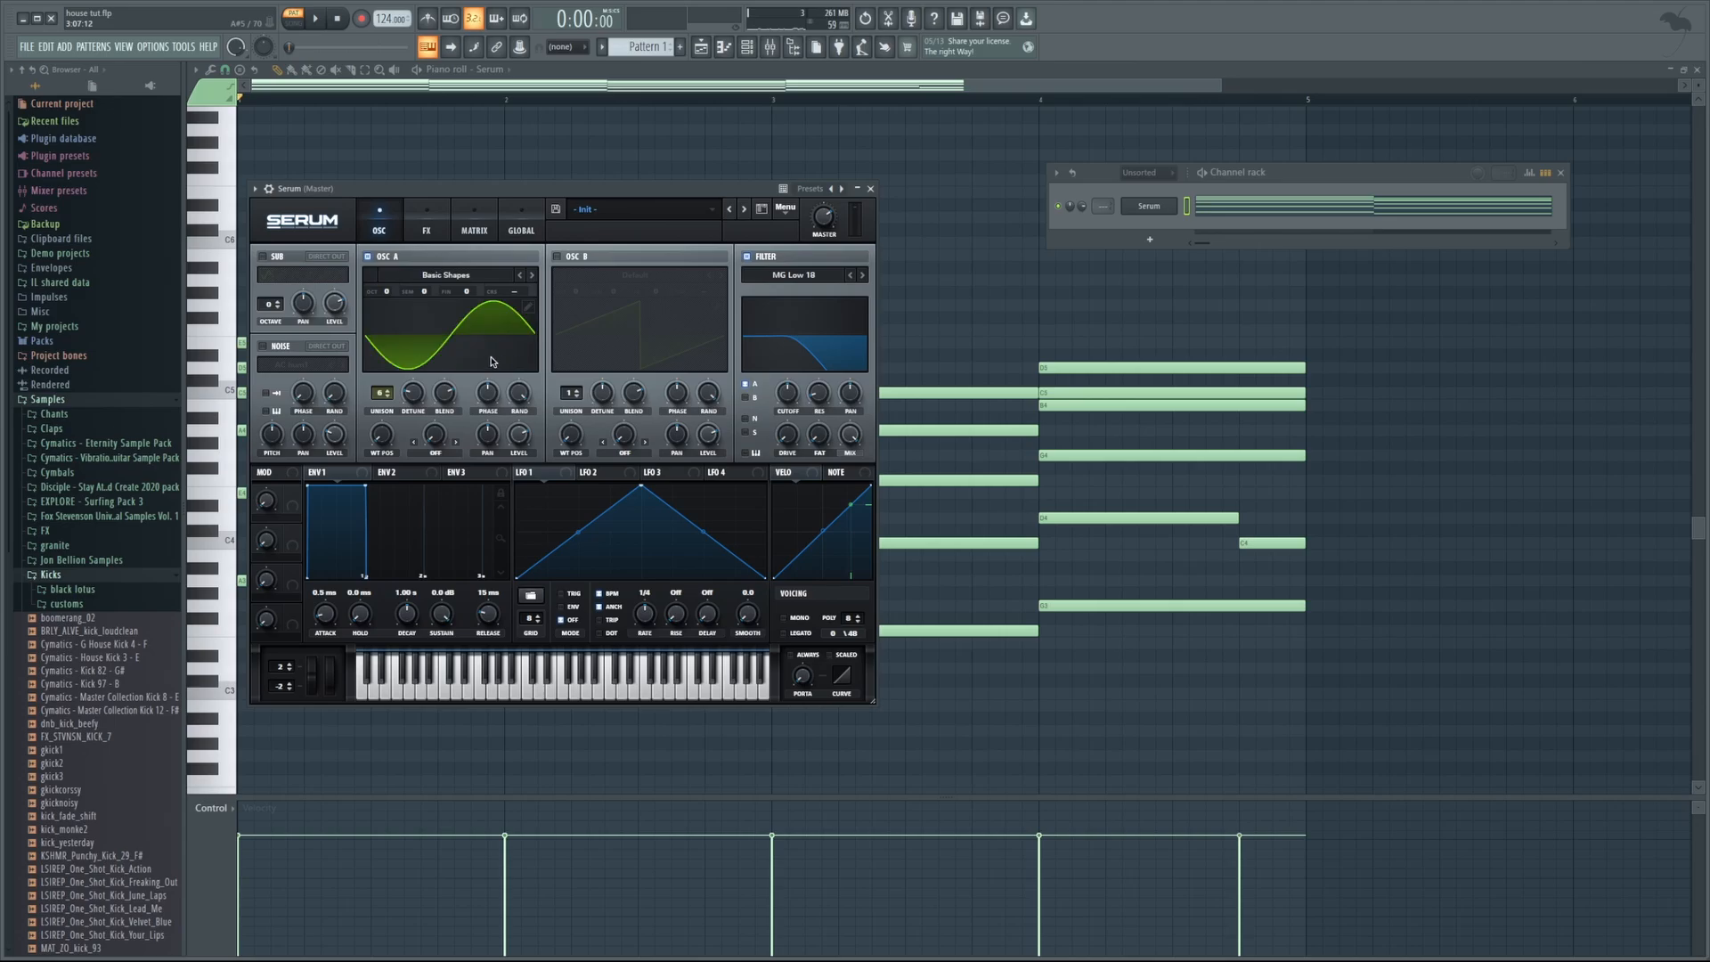
click(315, 20)
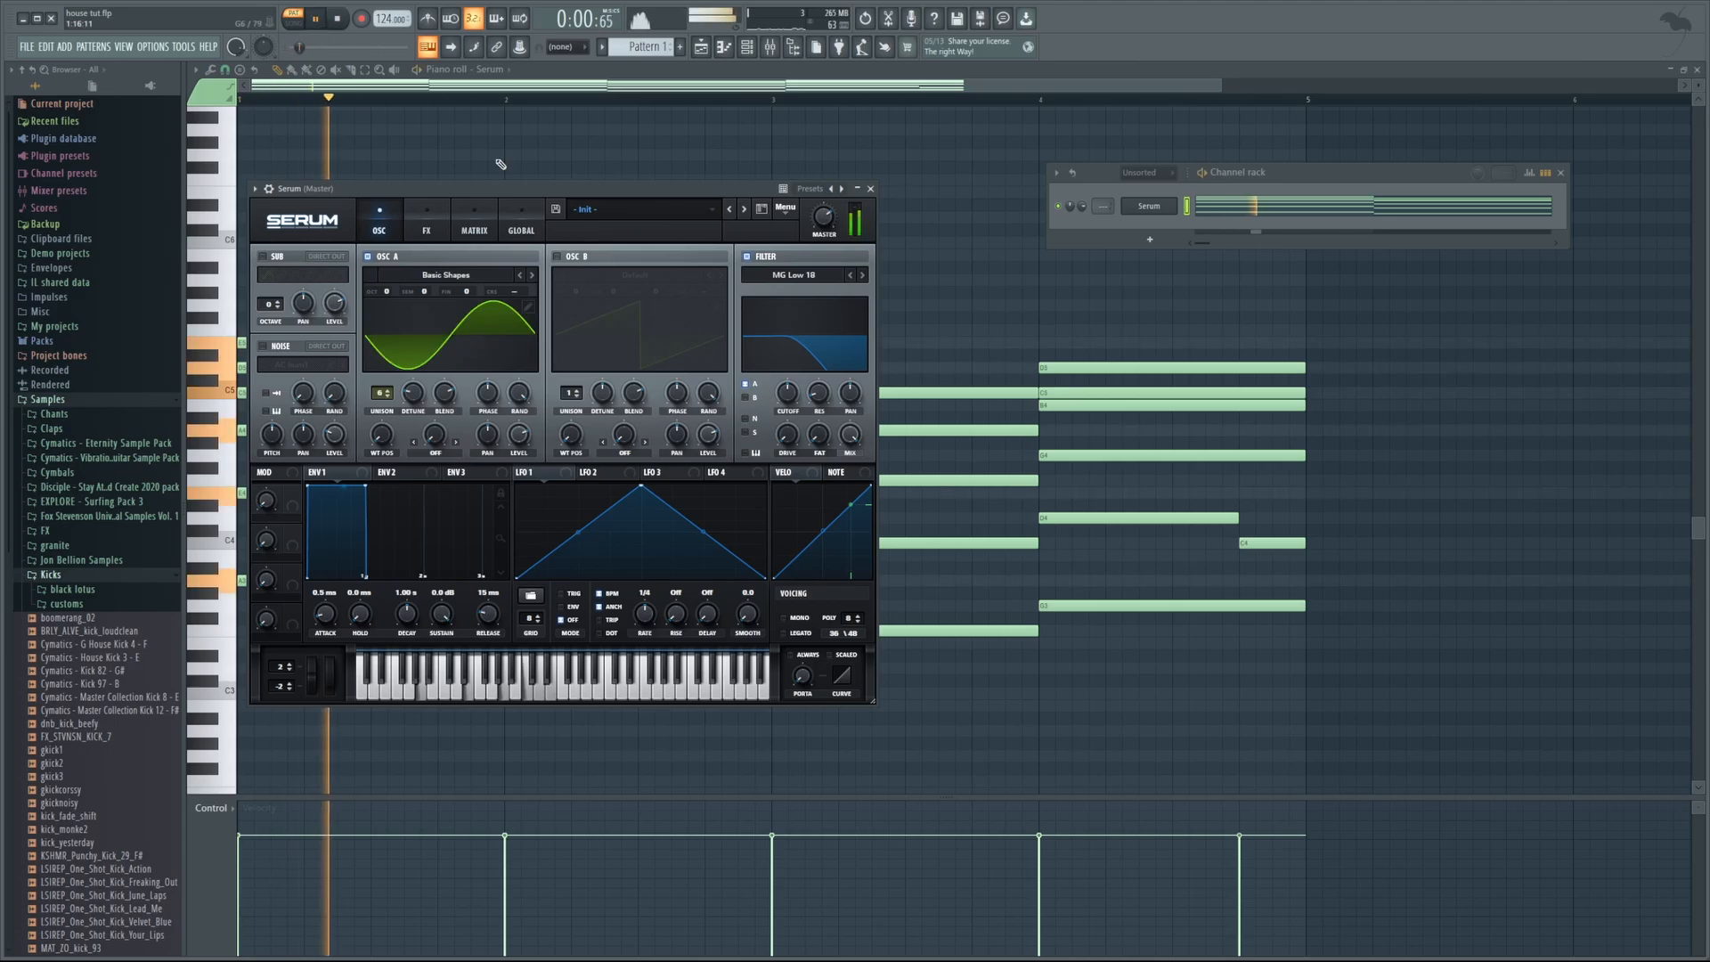
drag(788, 399, 789, 387)
click(746, 256)
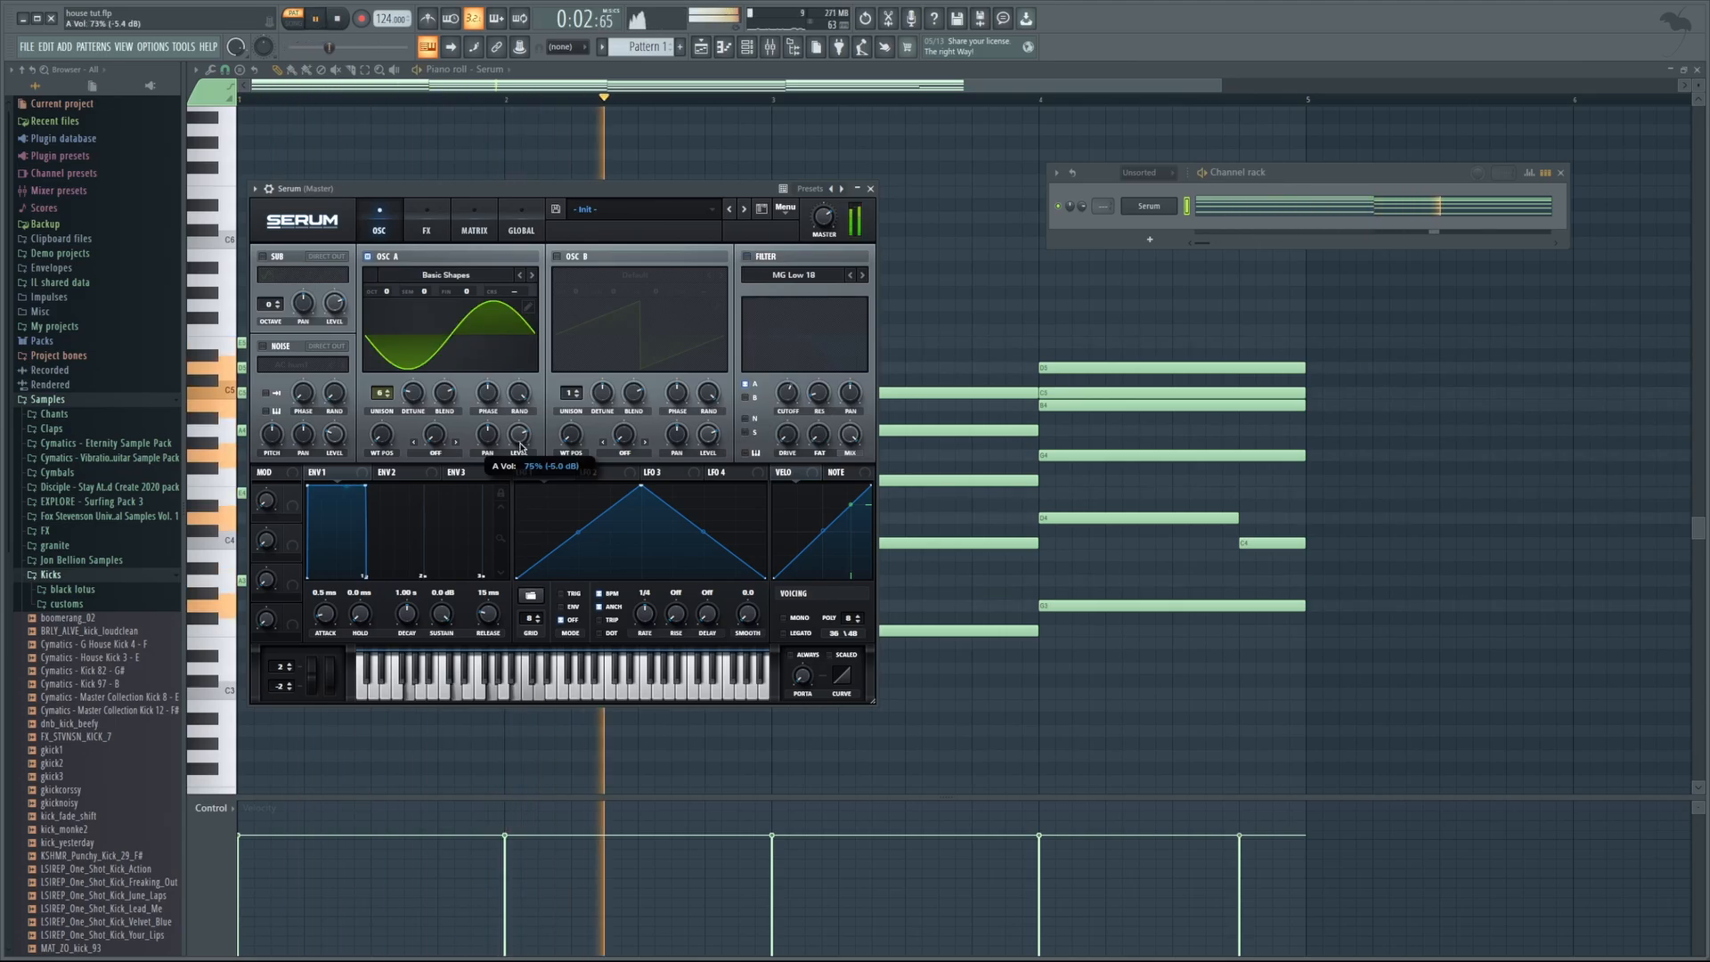
Enable oscillator B with the Basic Shapes wavetable, one octave up, with Sync Window warp and a unison detune of 0.09
click(557, 256)
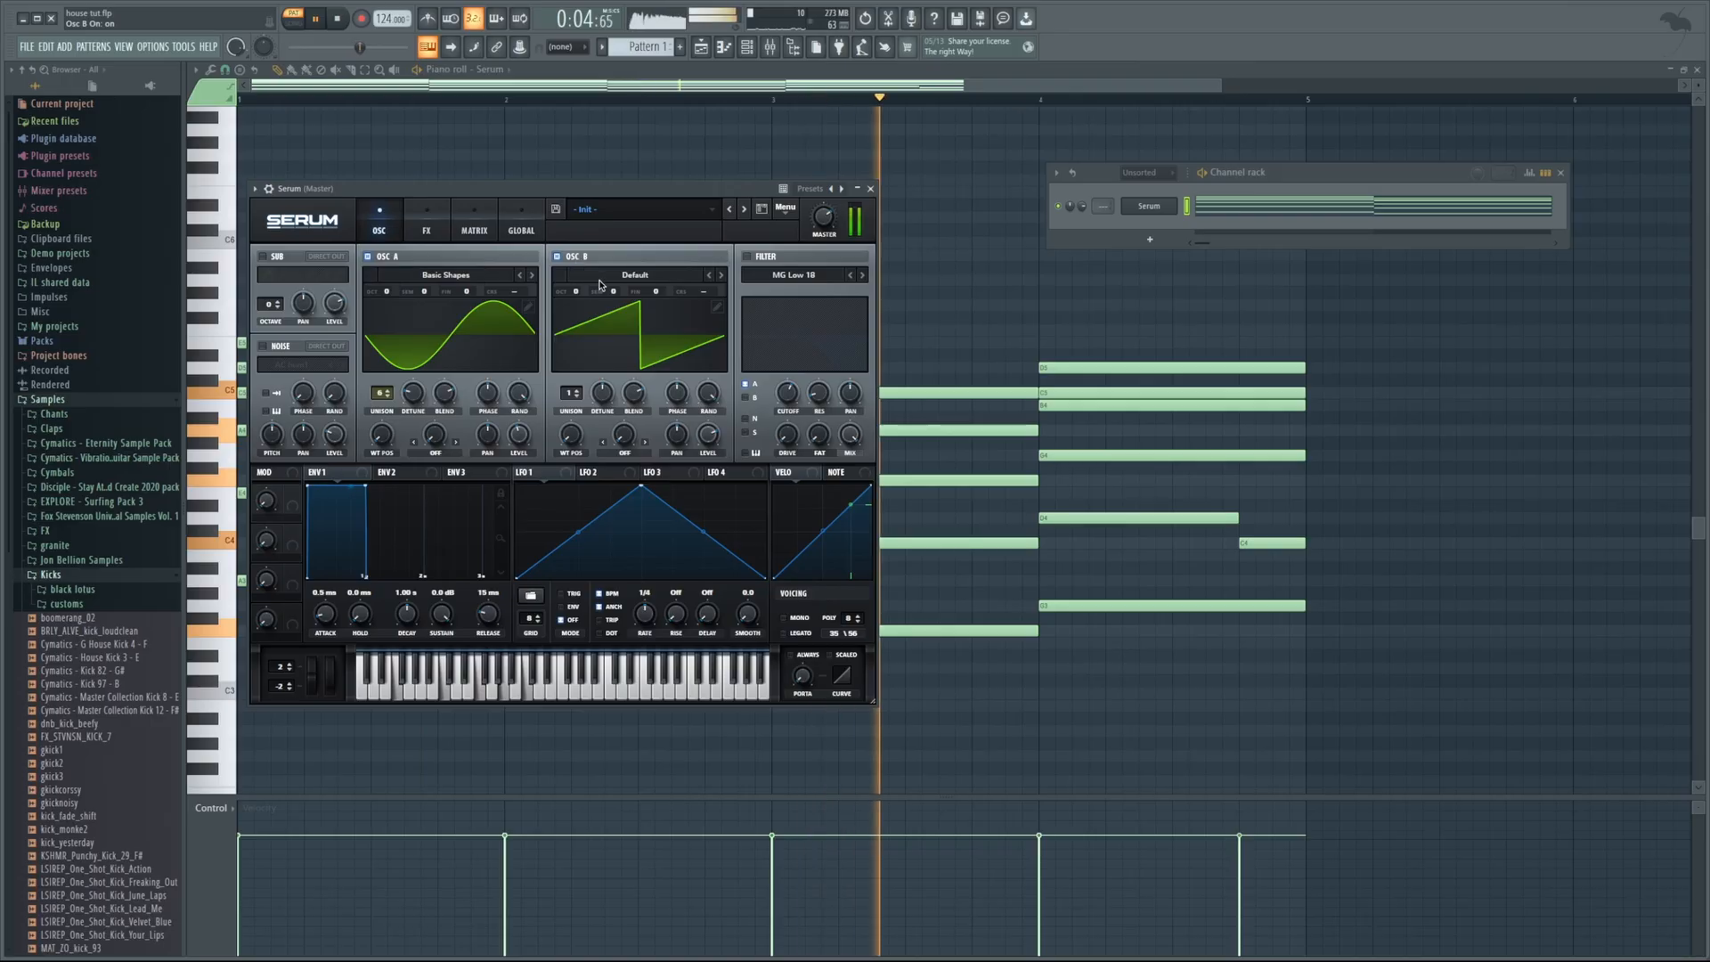
click(720, 275)
drag(576, 292, 575, 284)
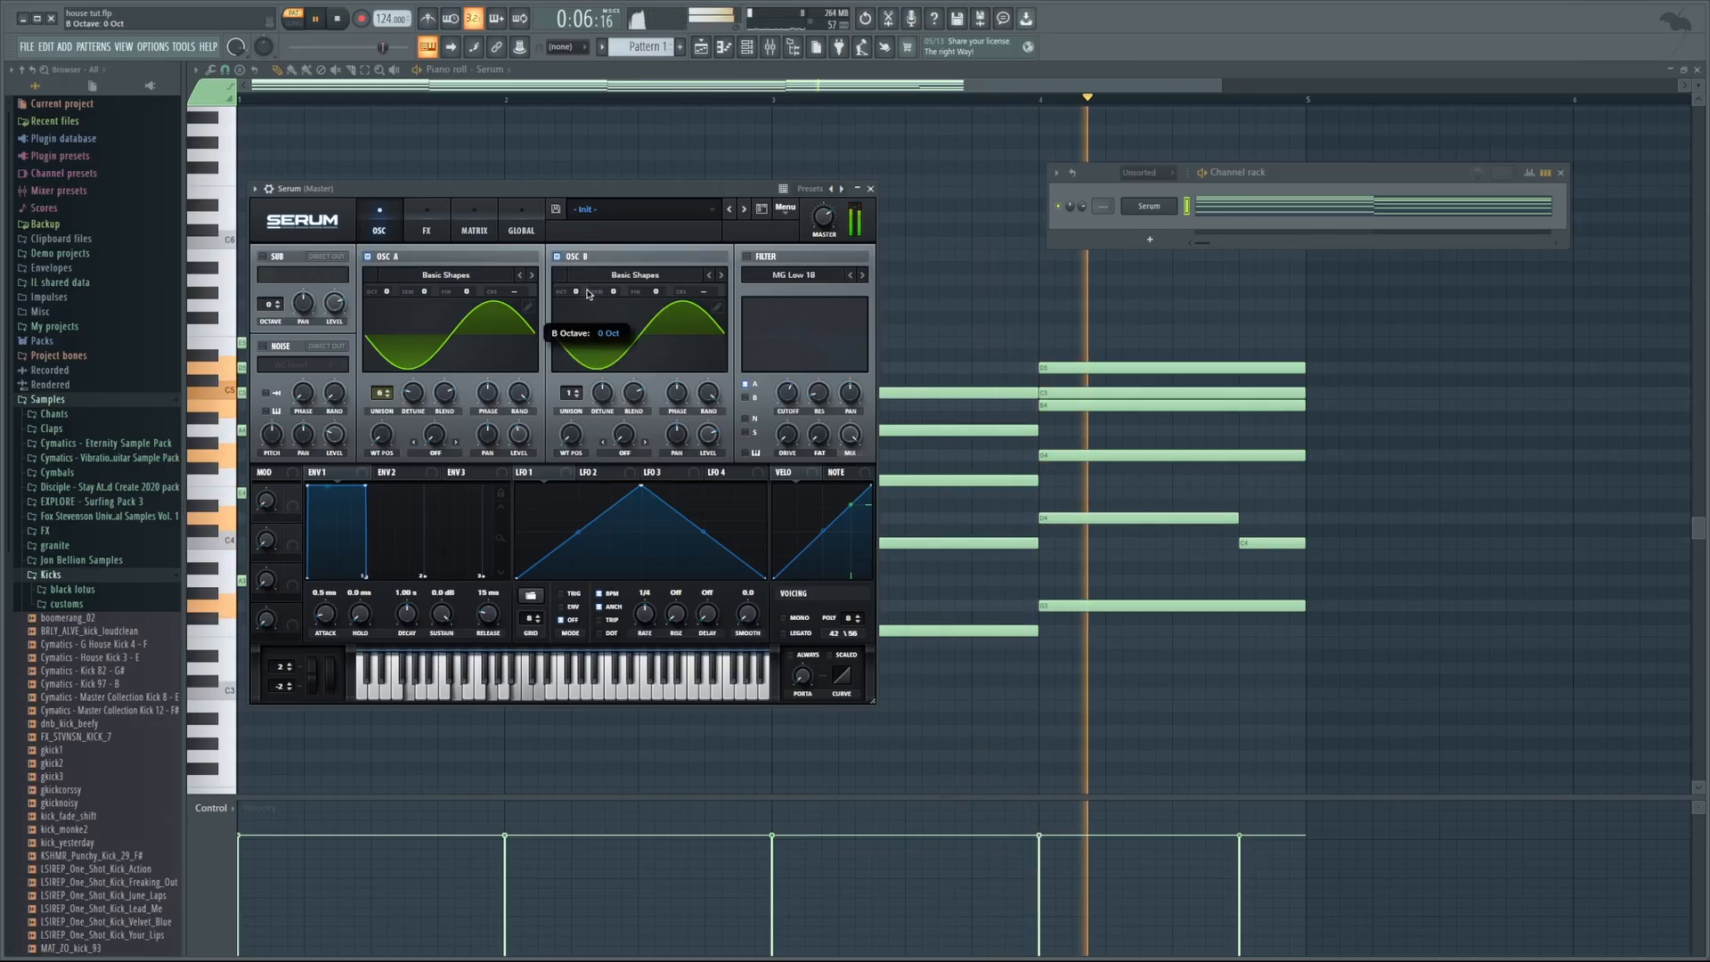
click(643, 443)
click(643, 443)
drag(625, 436, 581, 416)
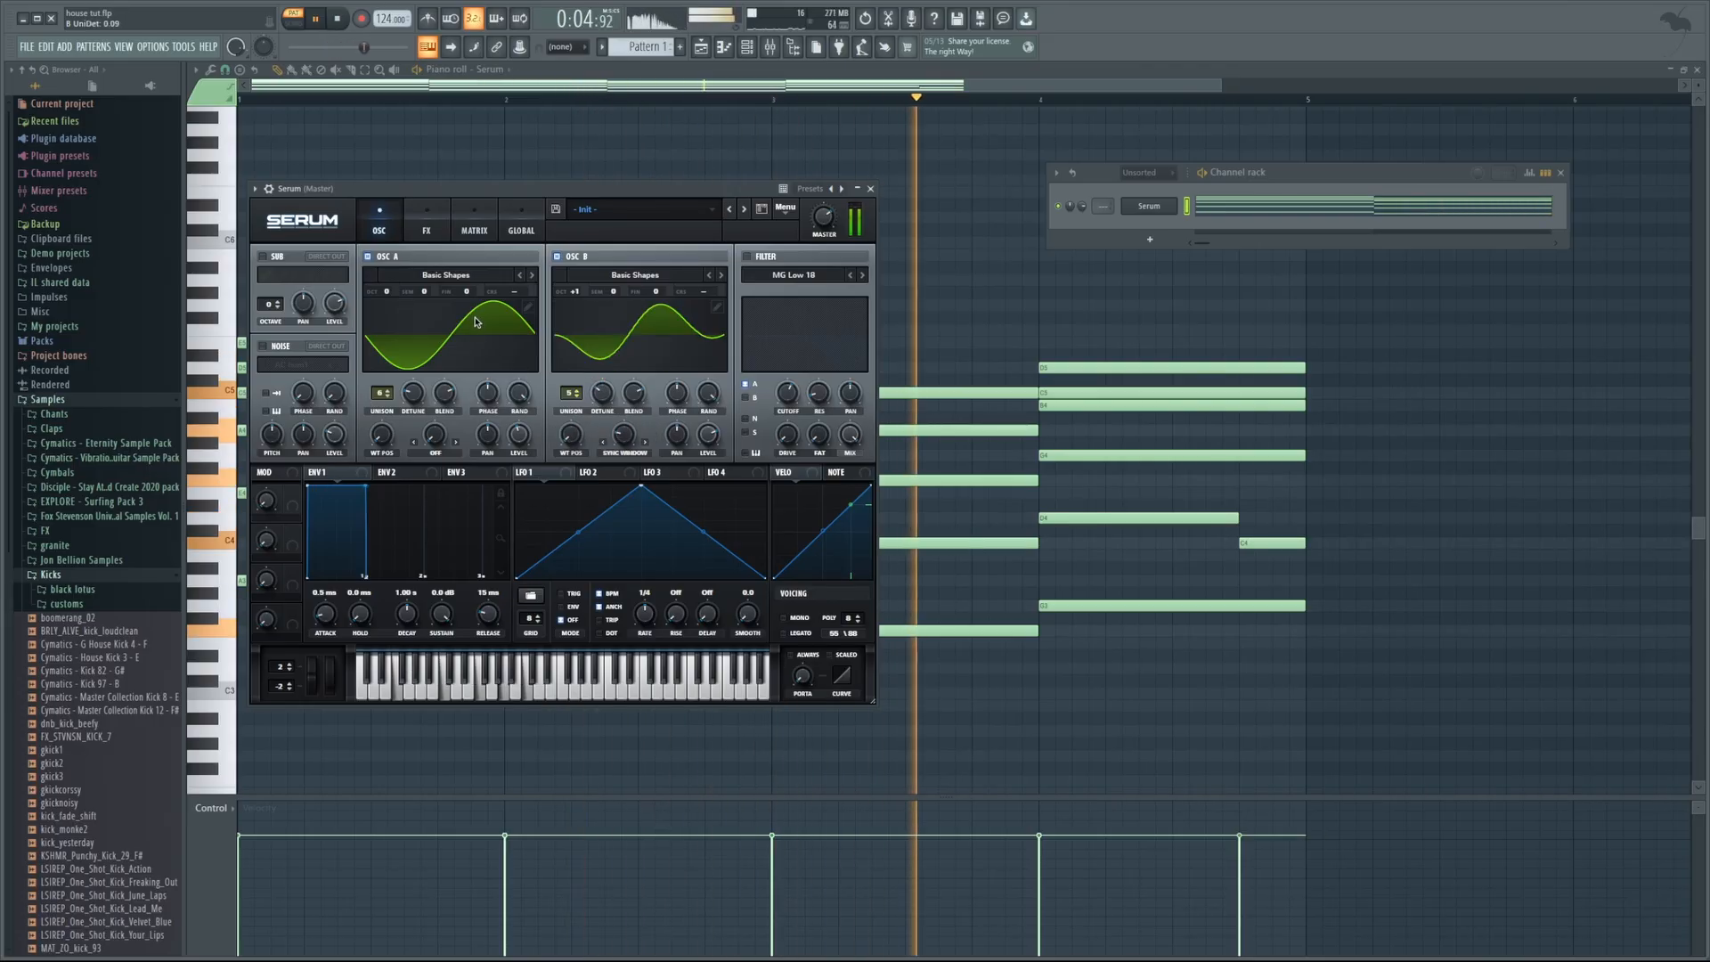
Enable the distortion effect, modulate its level with LFO 1 by 47, and reshape LFO 1 into a falling ramp
click(427, 227)
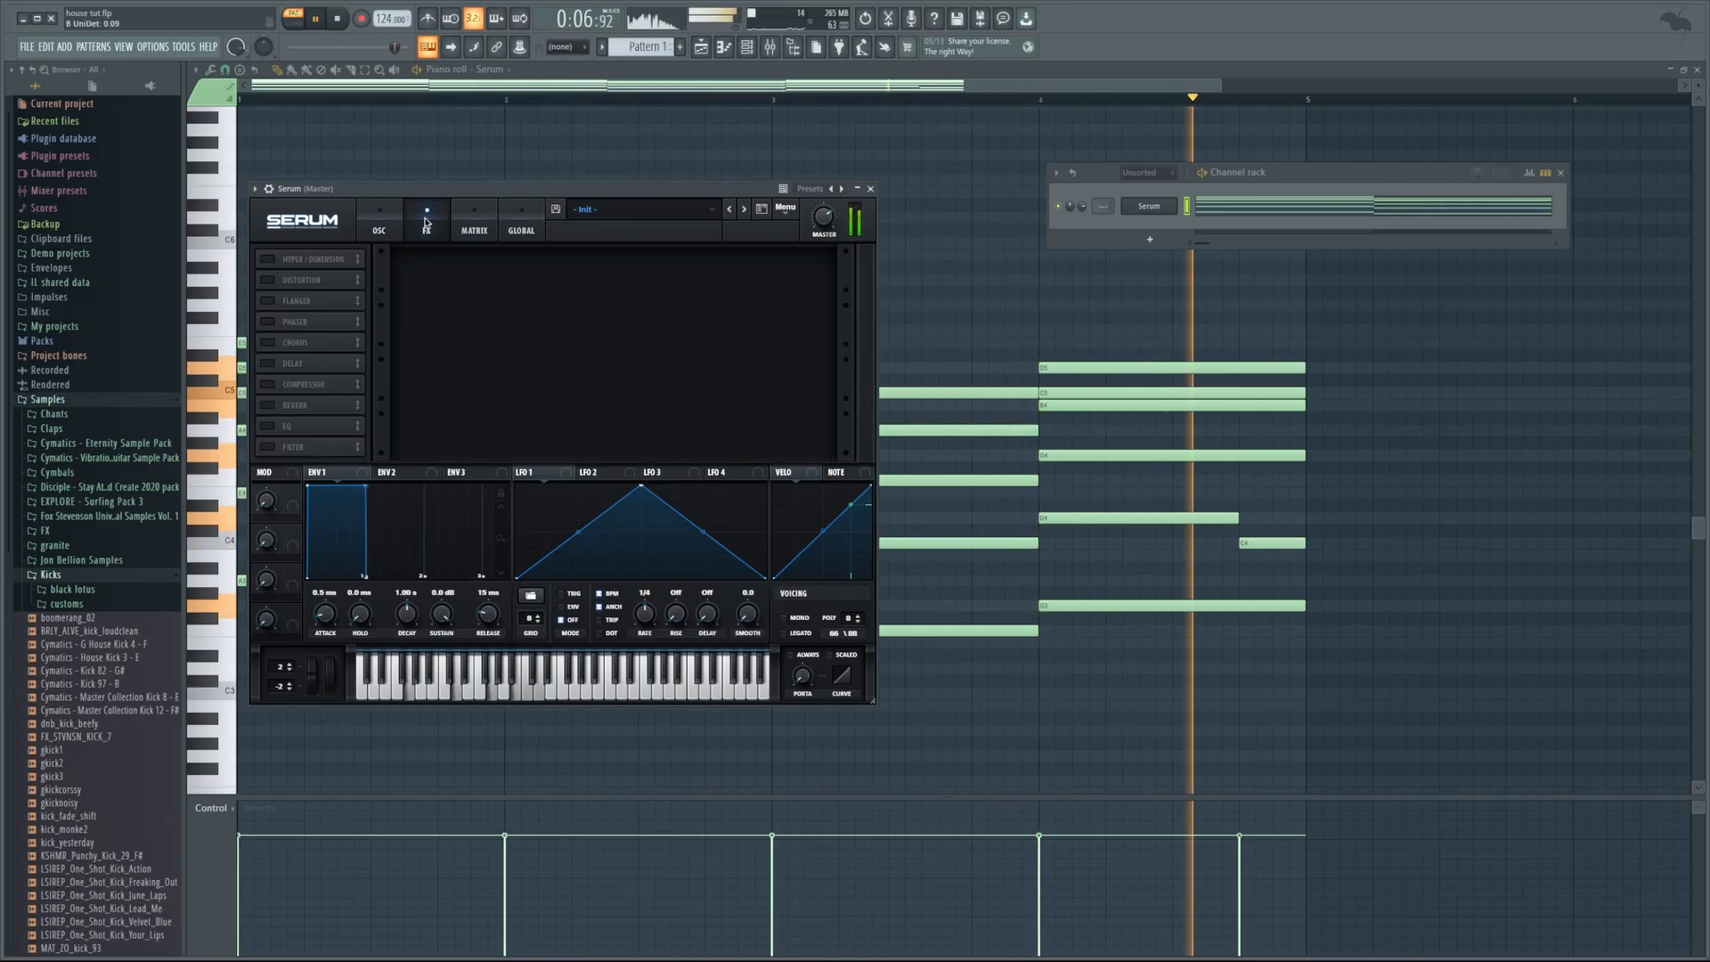
click(267, 280)
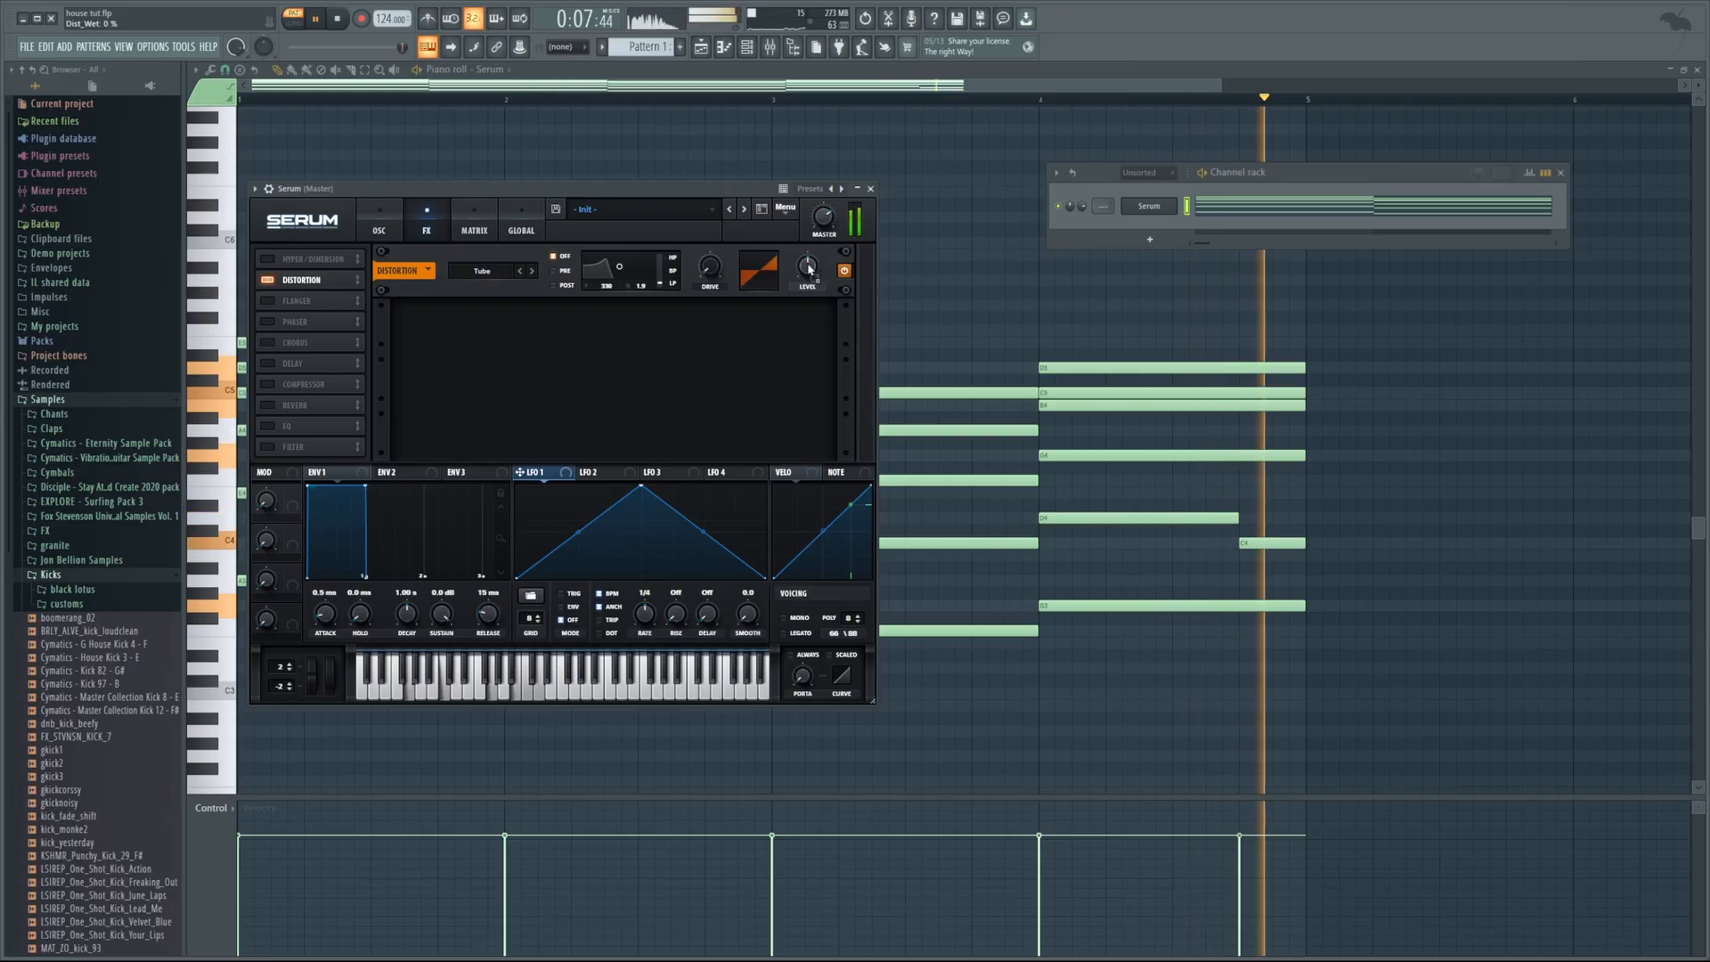
drag(813, 271, 796, 288)
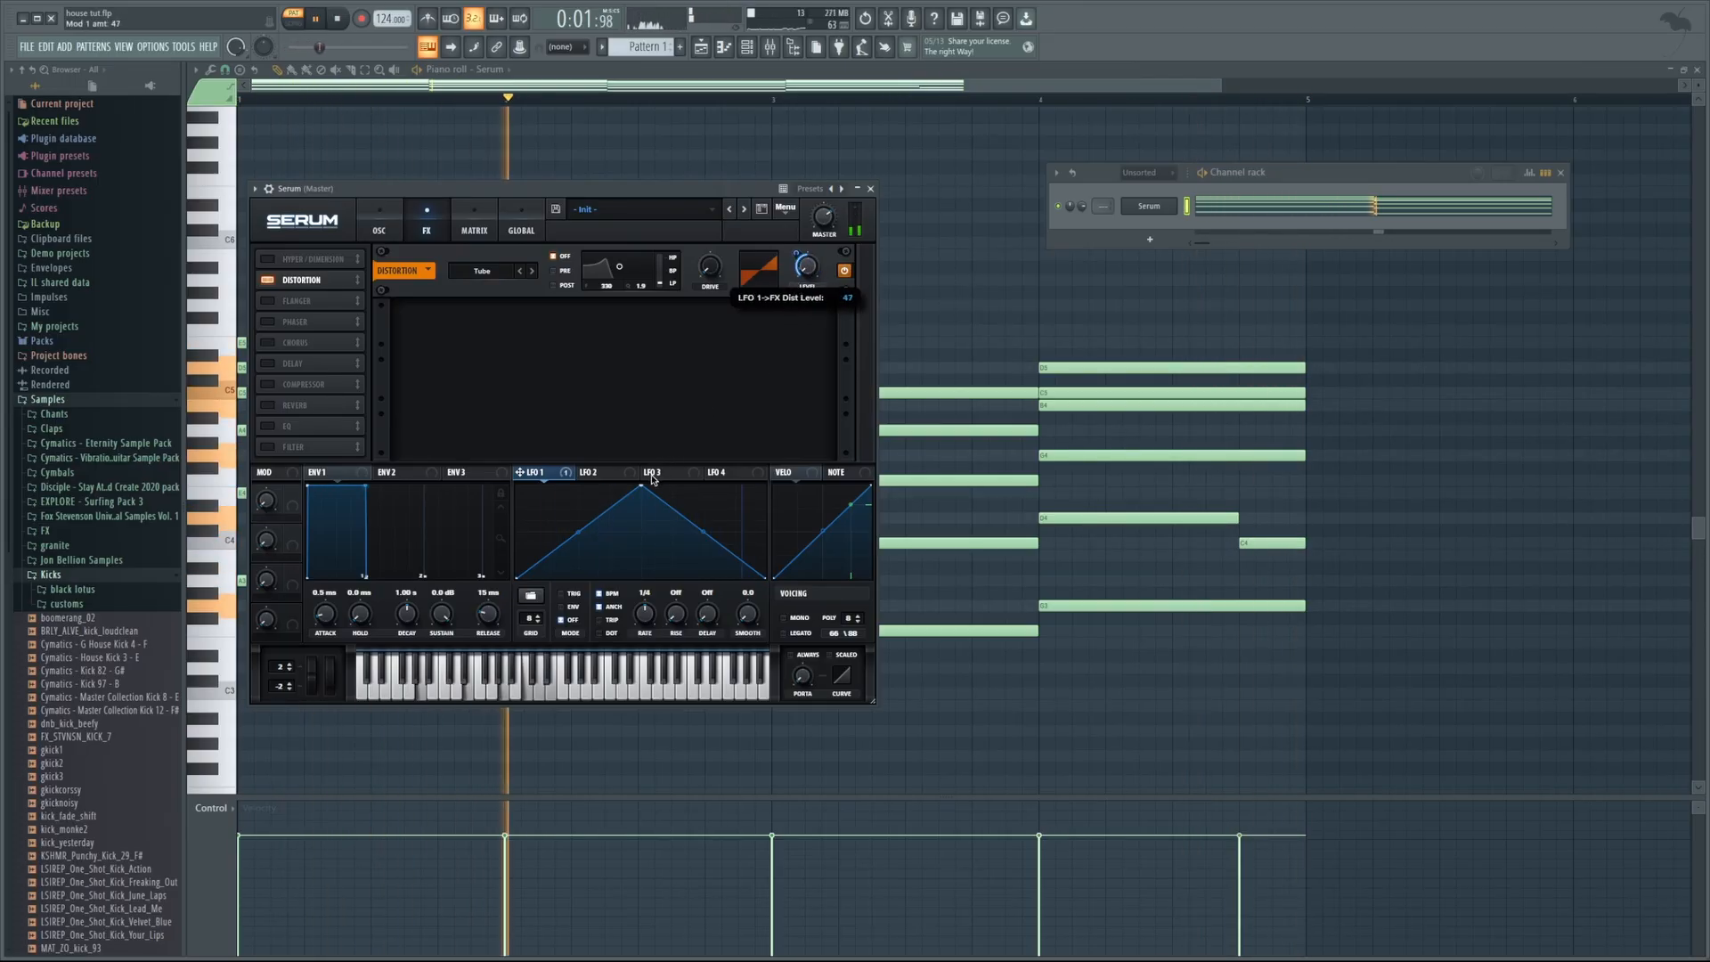
drag(641, 487, 517, 444)
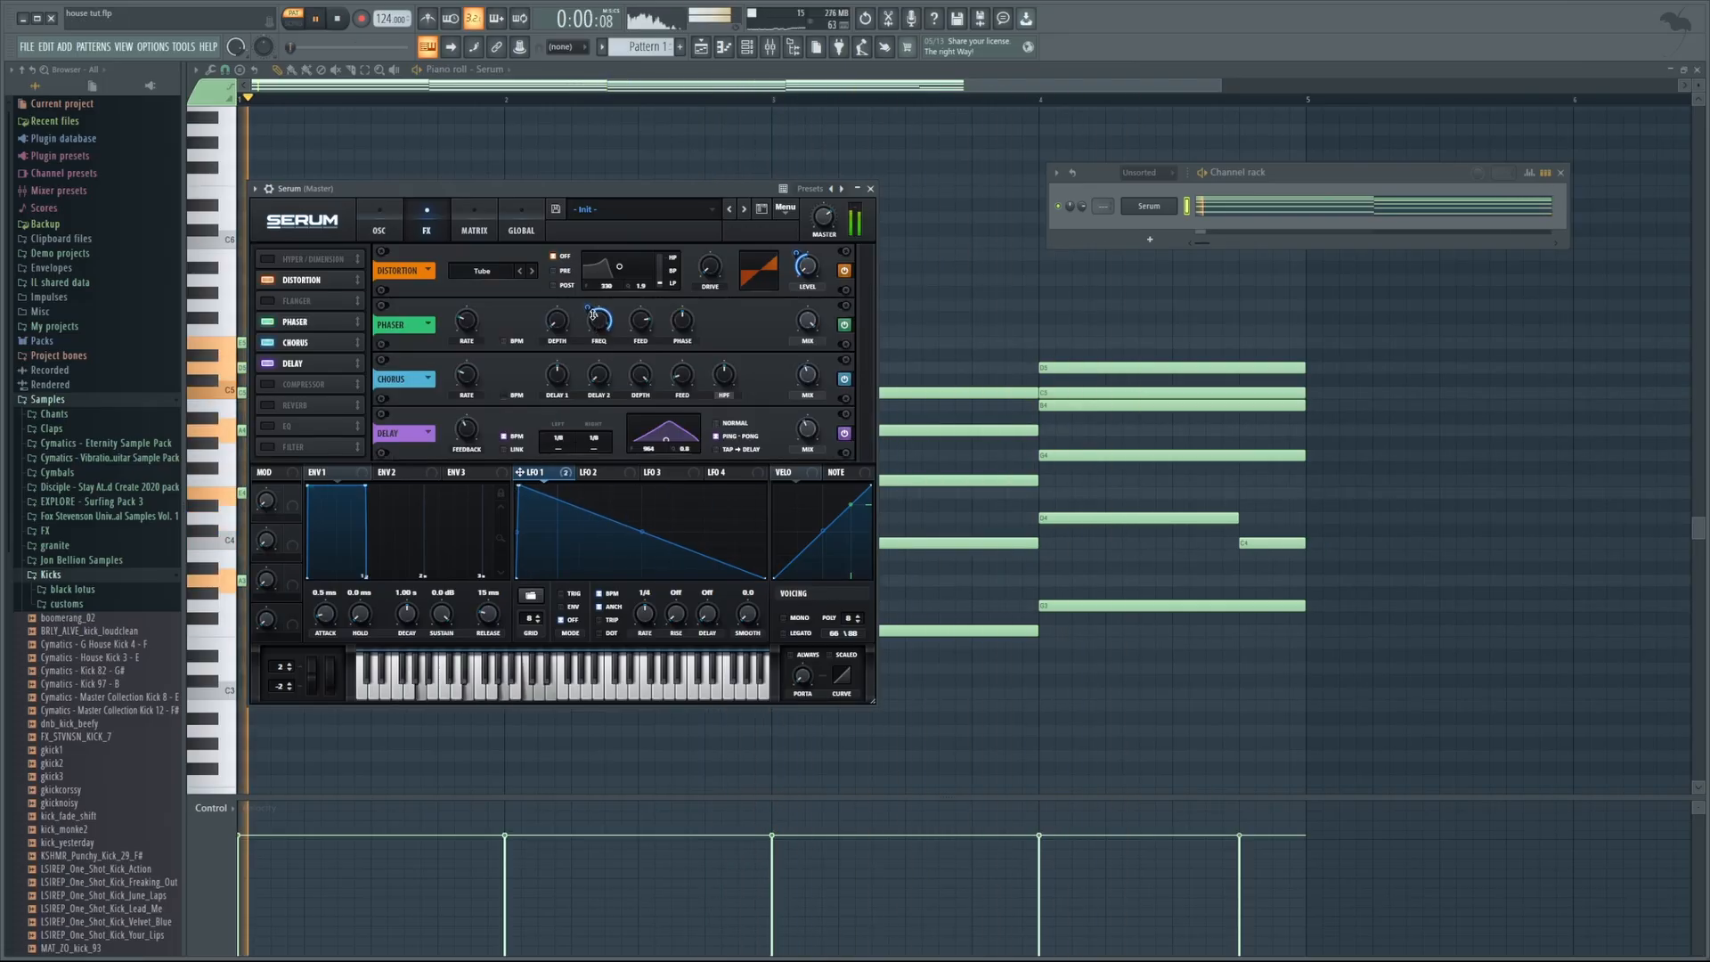
Add phaser, chorus and delay effects, modulating the phaser frequency by note at 22 and setting the phaser mix to about 49%
drag(590, 312, 587, 347)
drag(809, 322, 589, 334)
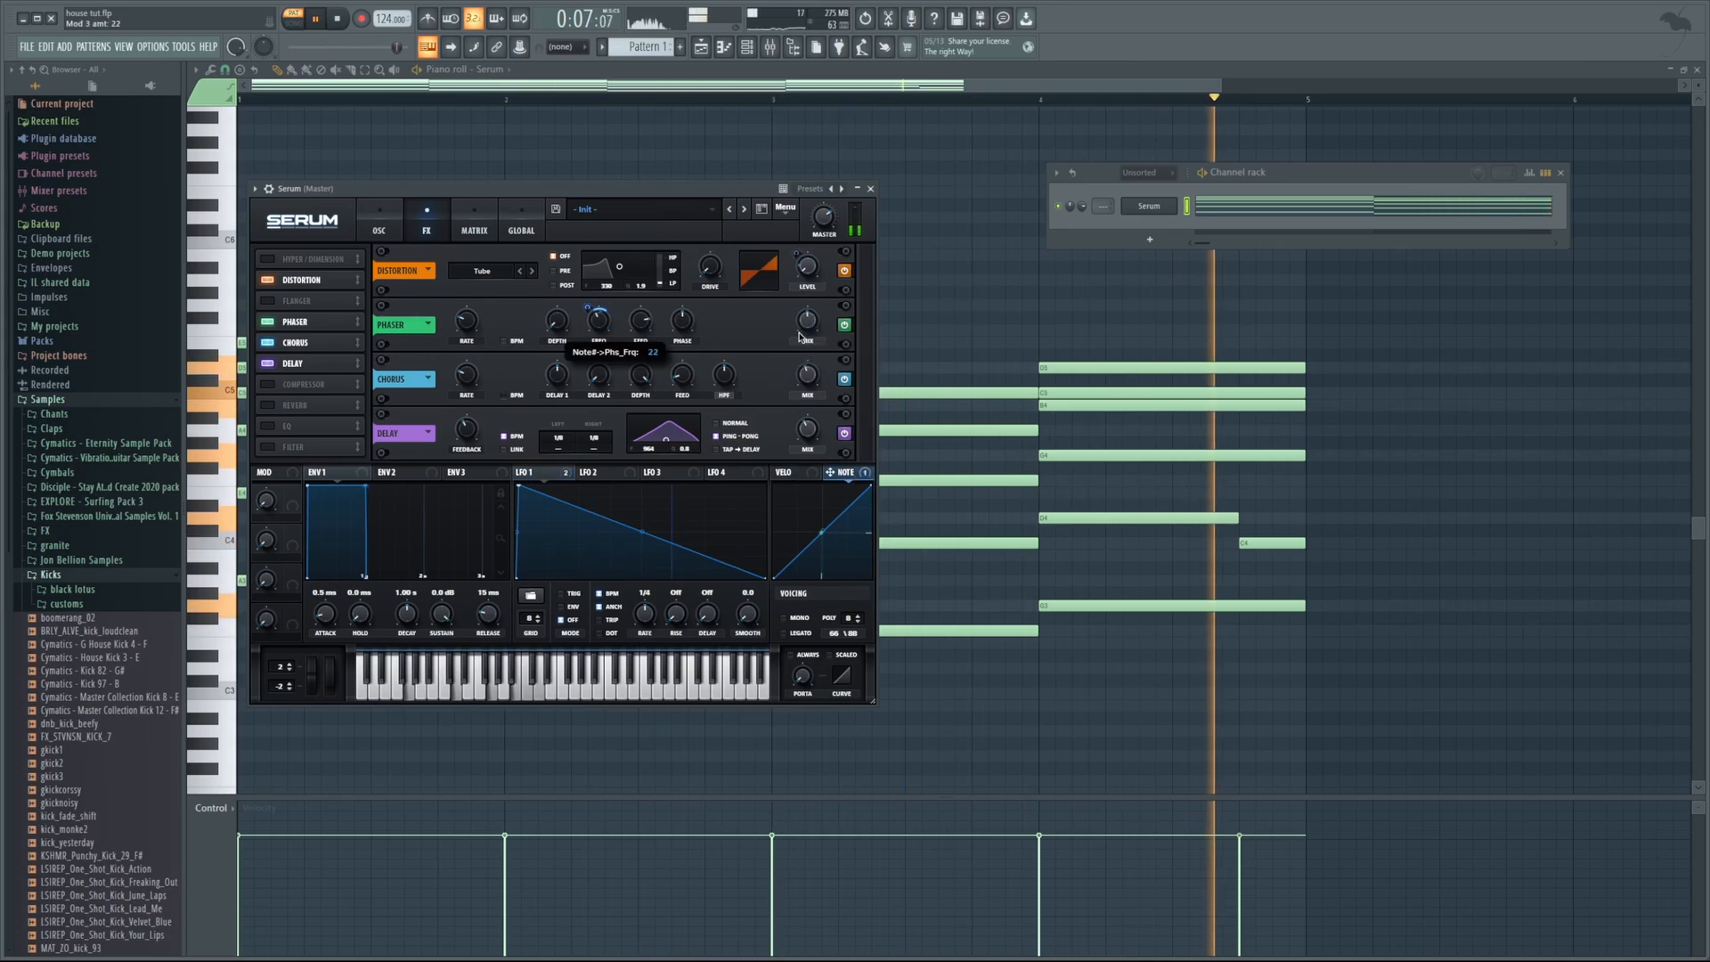
drag(808, 321, 807, 258)
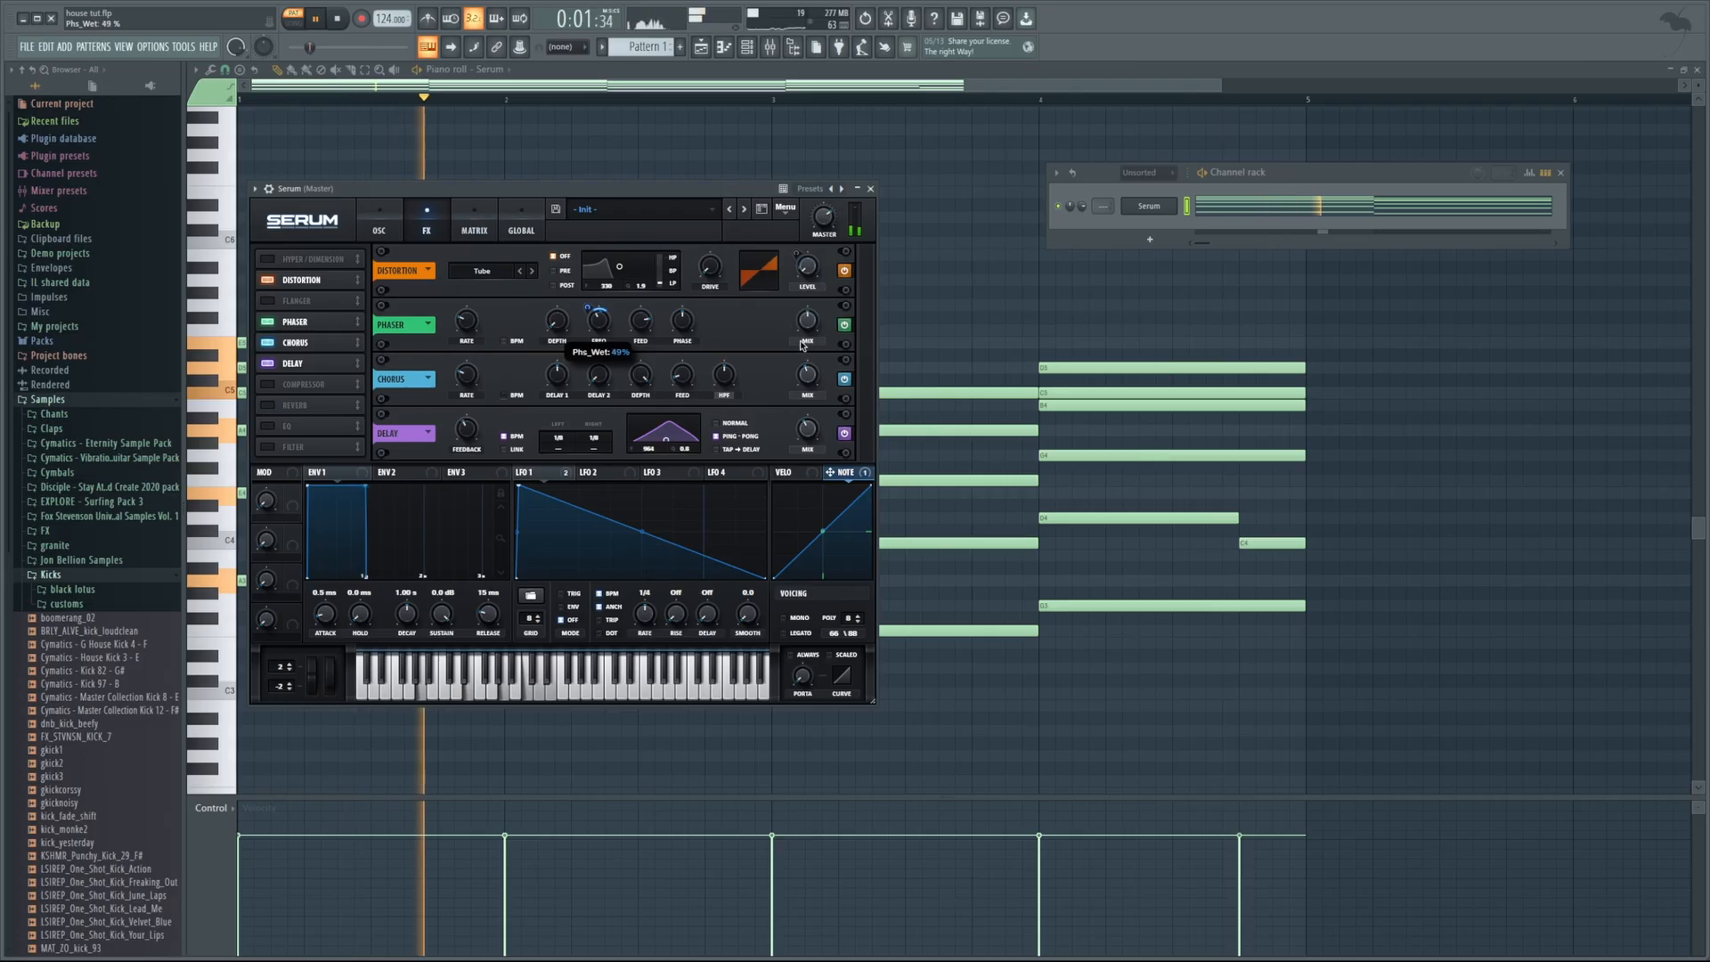
Set the phaser mix to about 49% and route the Serum channel to mixer insert 3
drag(807, 320, 798, 349)
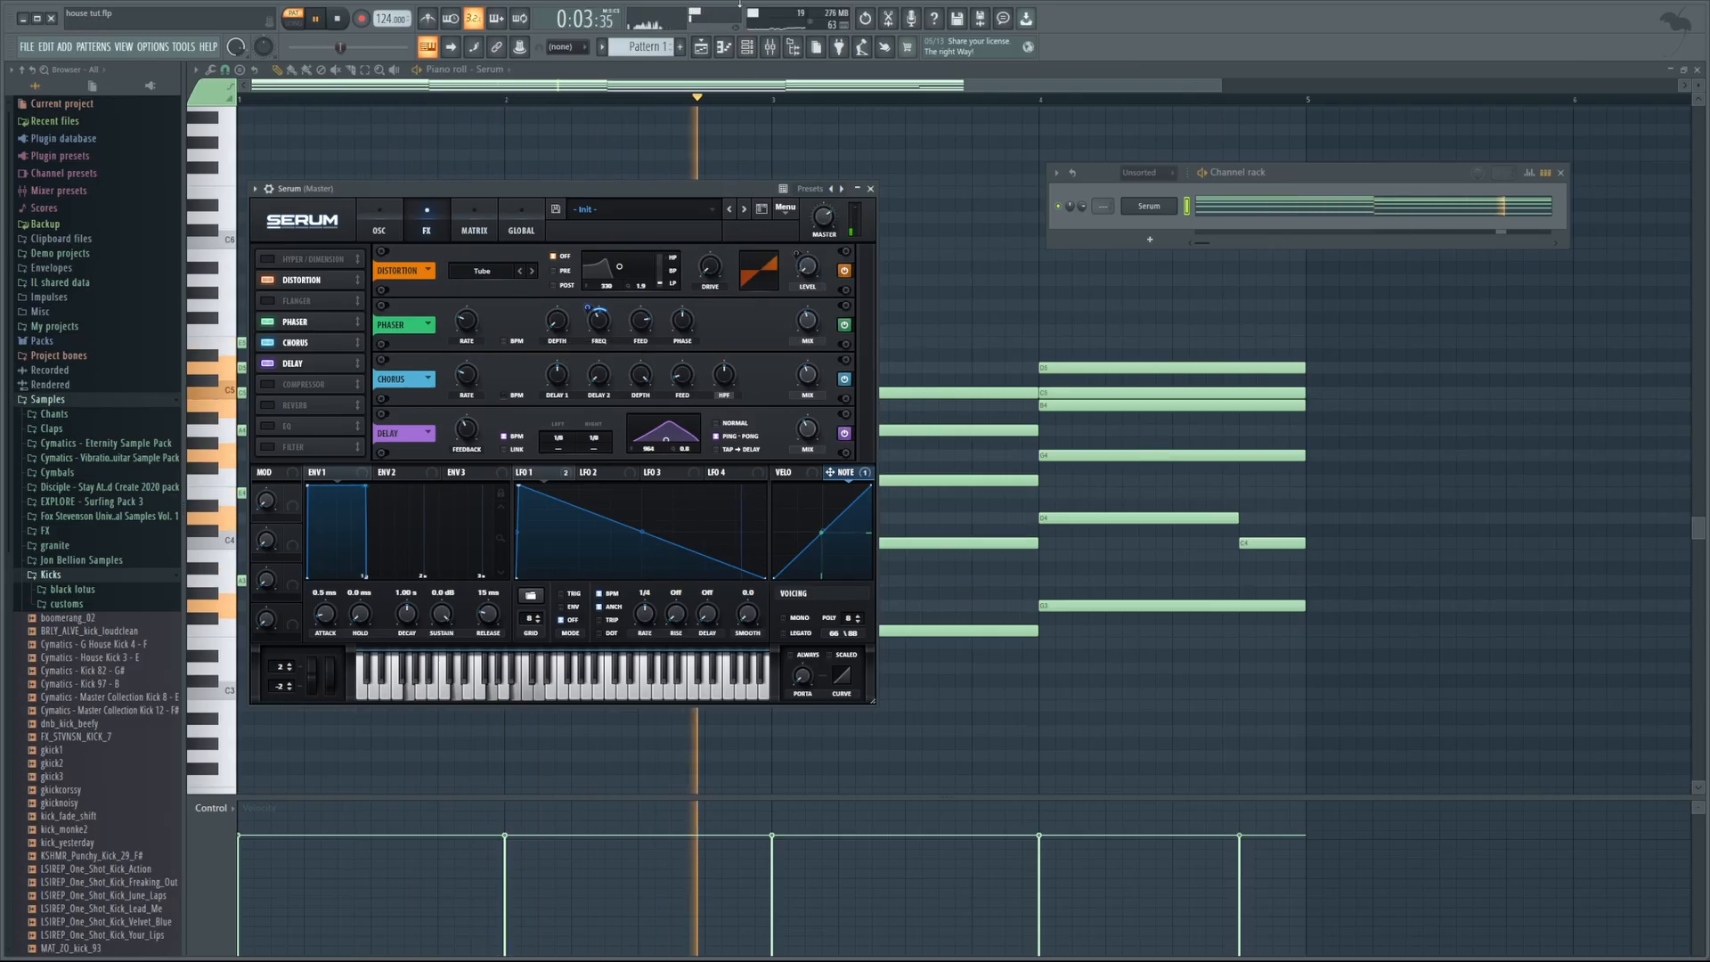
click(770, 47)
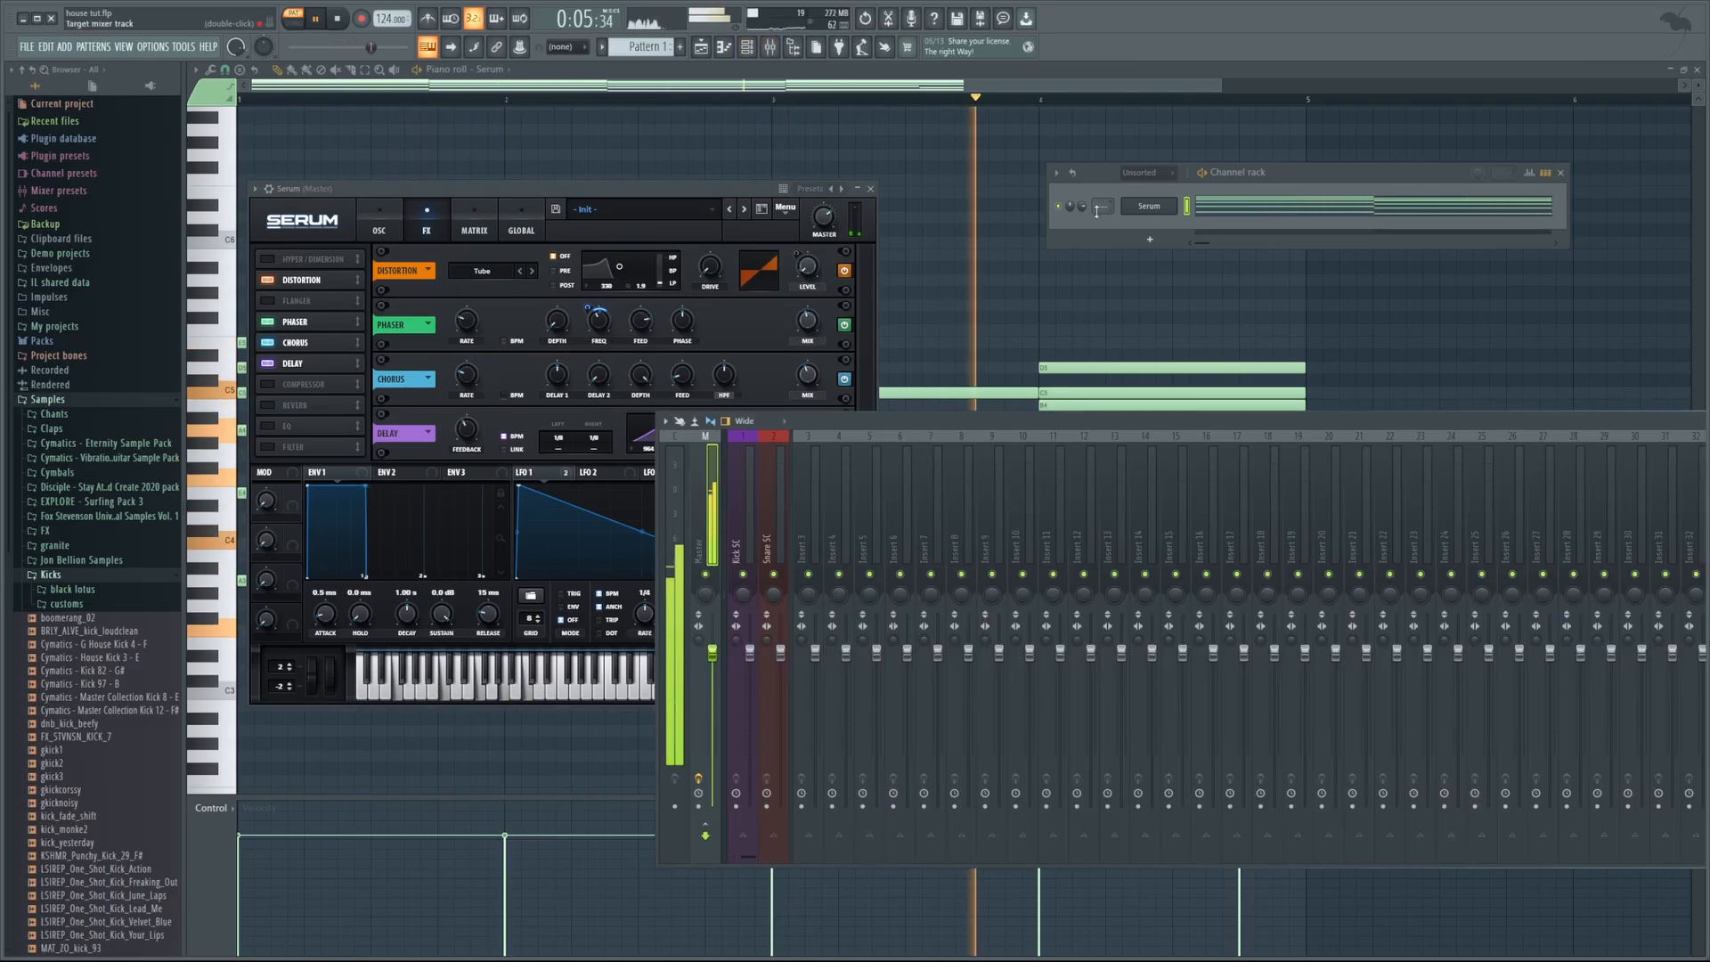
drag(1103, 207, 1103, 193)
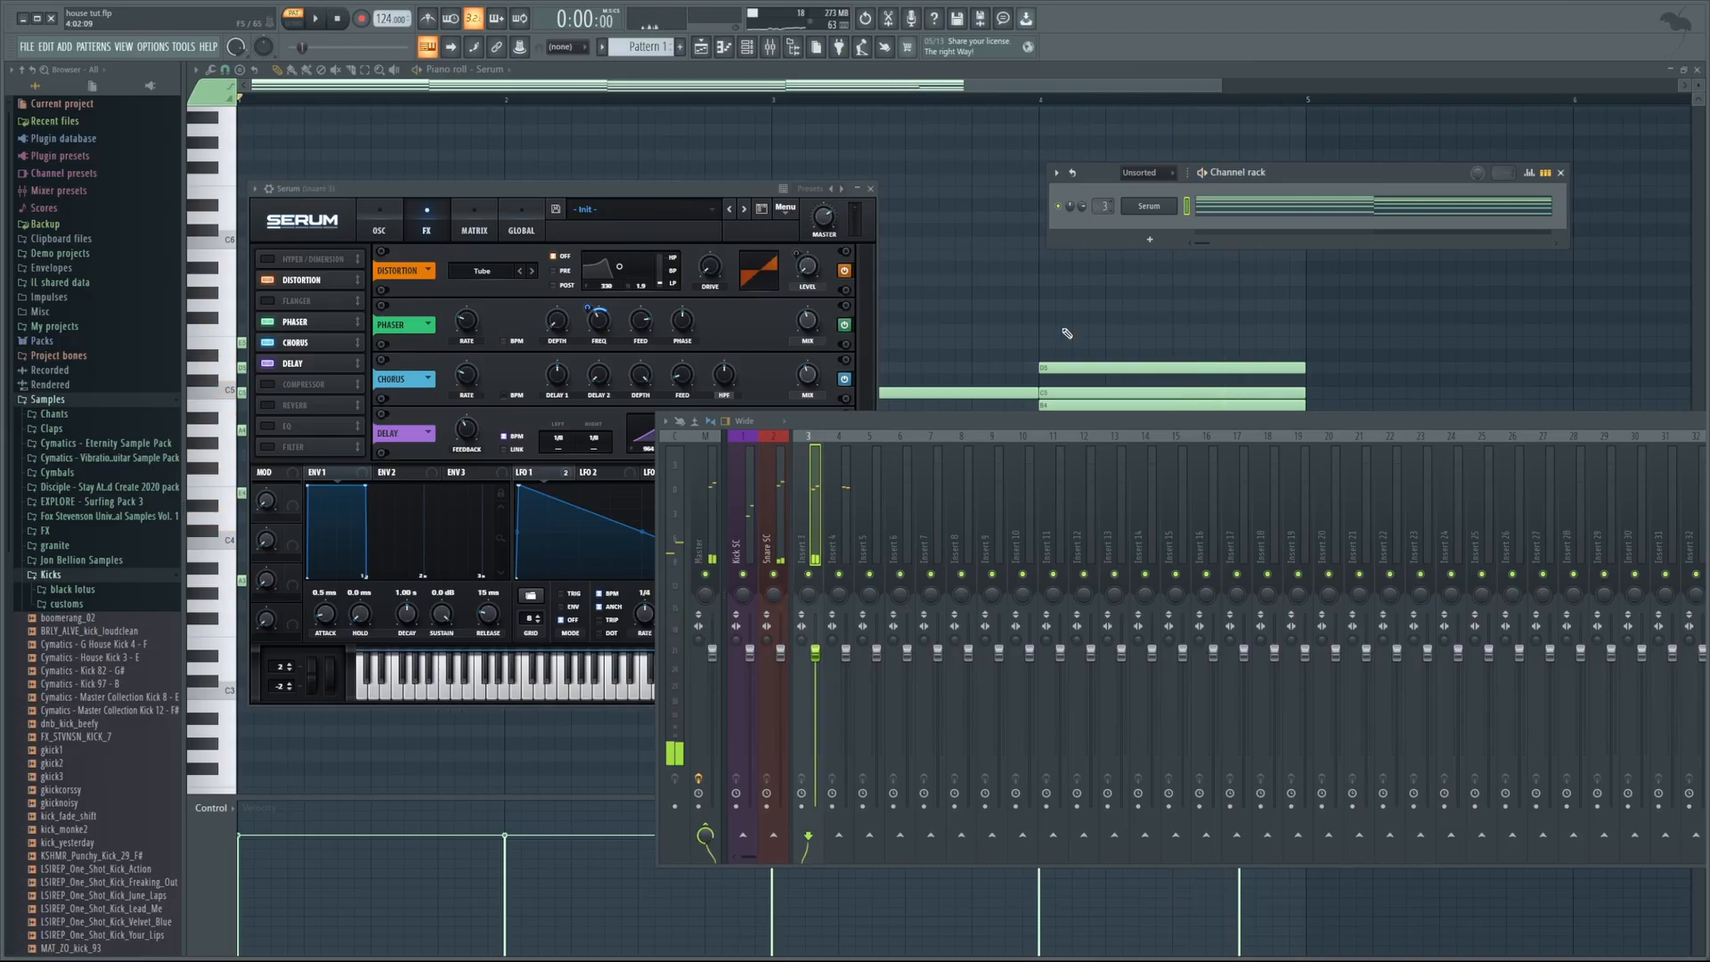
key(space)
Load Disperser in the first effect slot of mixer insert 3 and raise its frequency to about 1.2 kHz during playback
drag(1008, 427, 722, 445)
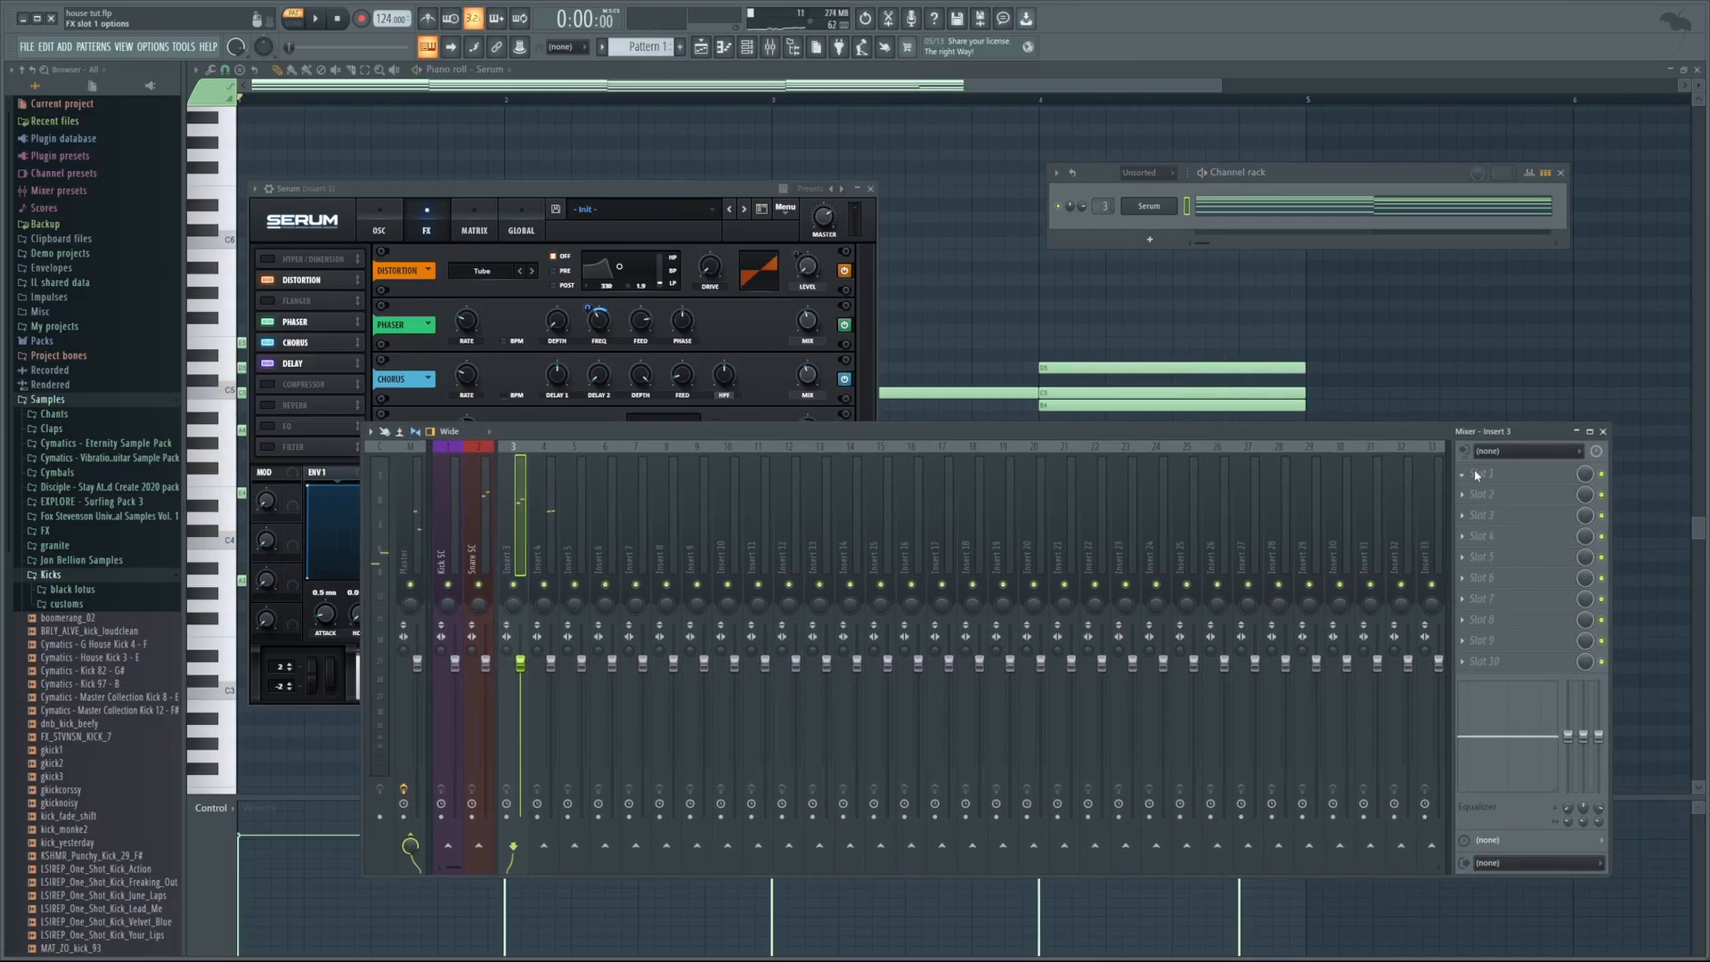
click(1670, 105)
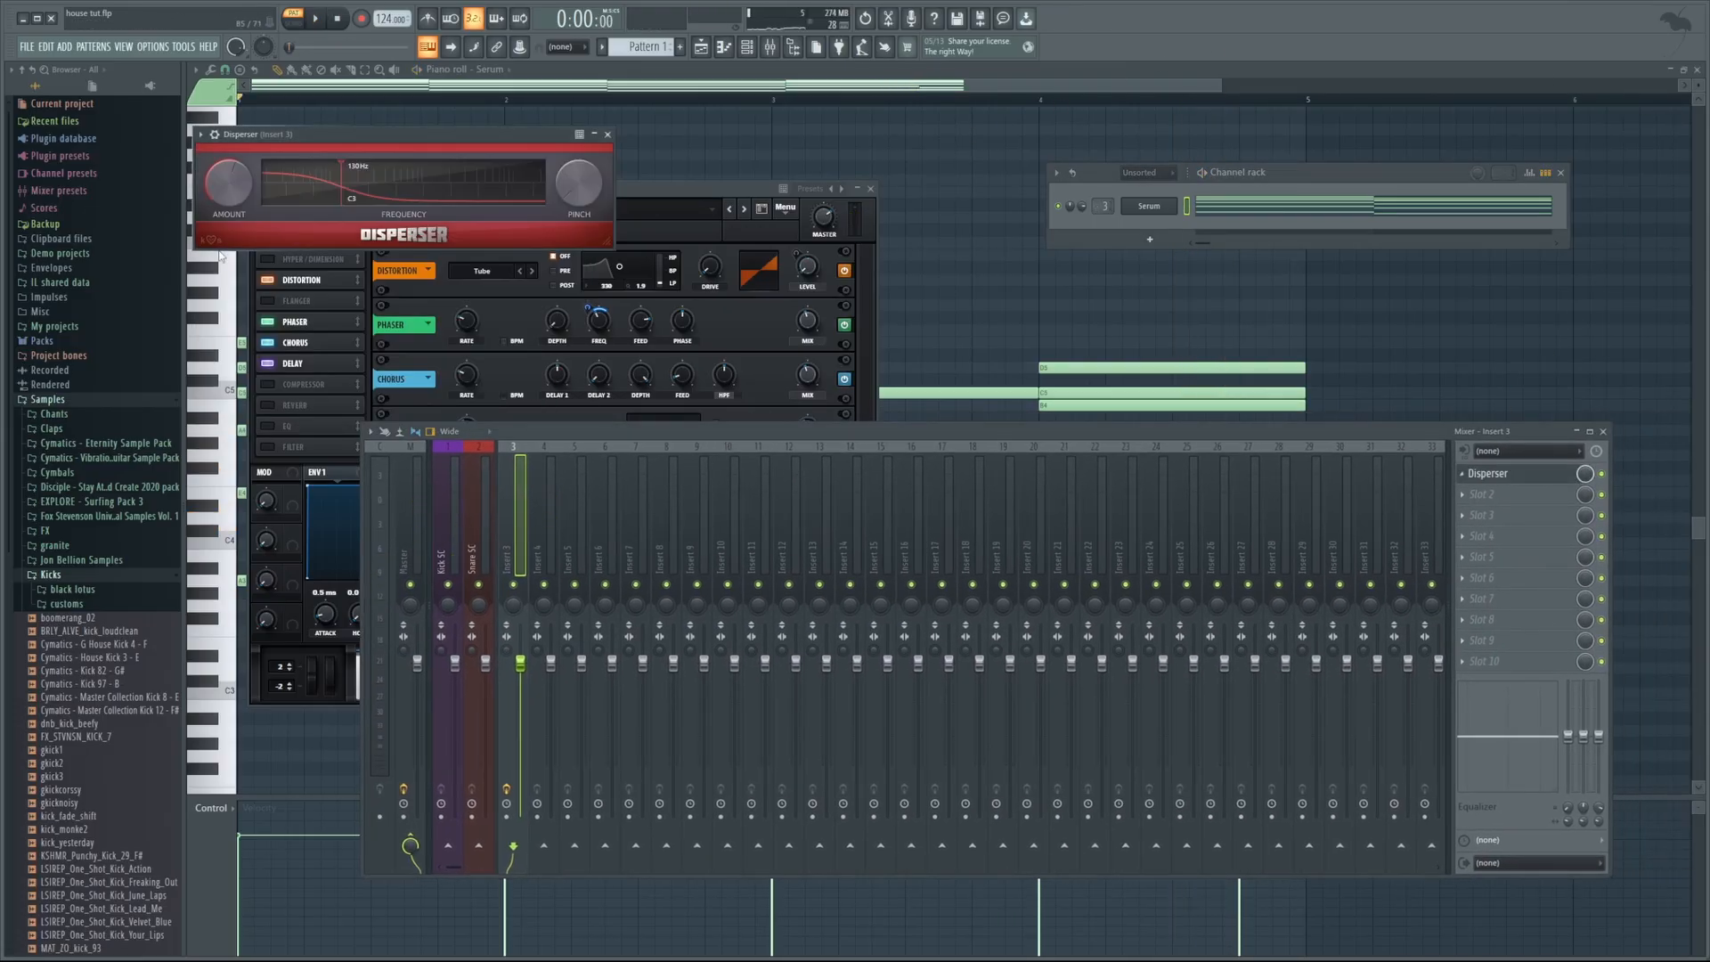
key(space)
drag(374, 182, 459, 182)
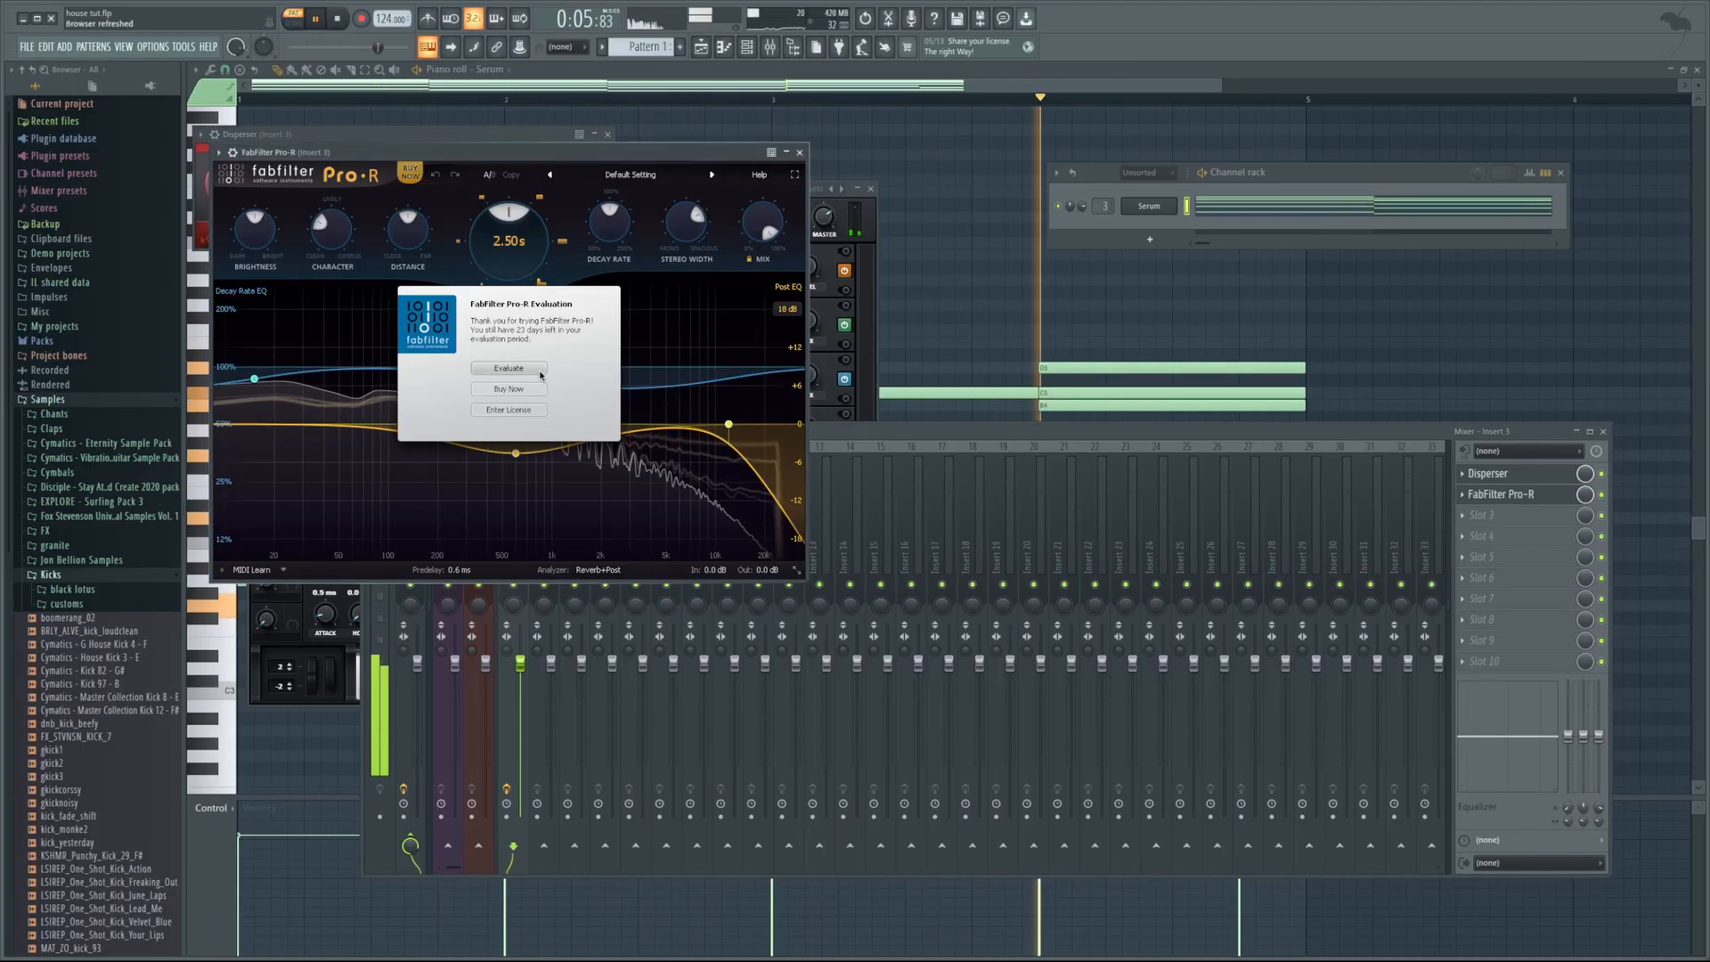
Add FabFilter Pro-R in evaluation mode as insert 3's second effect, with Space at 0.85 s and Mix at about 40%
click(537, 373)
drag(556, 153, 1054, 219)
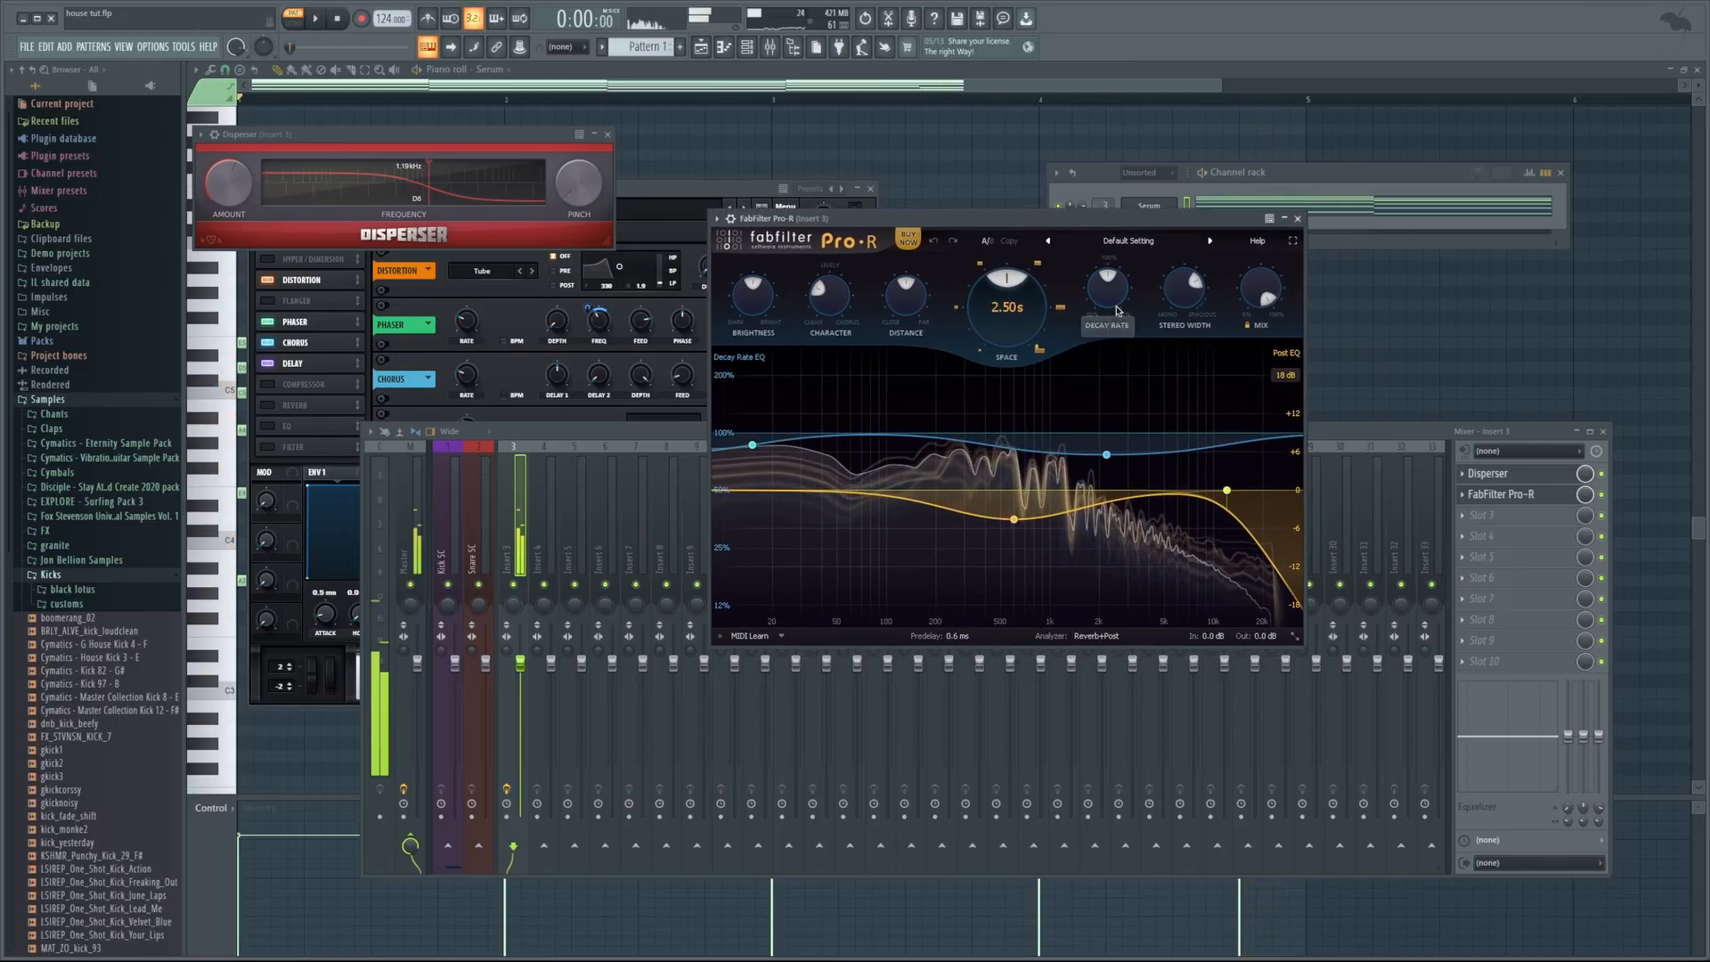
key(space)
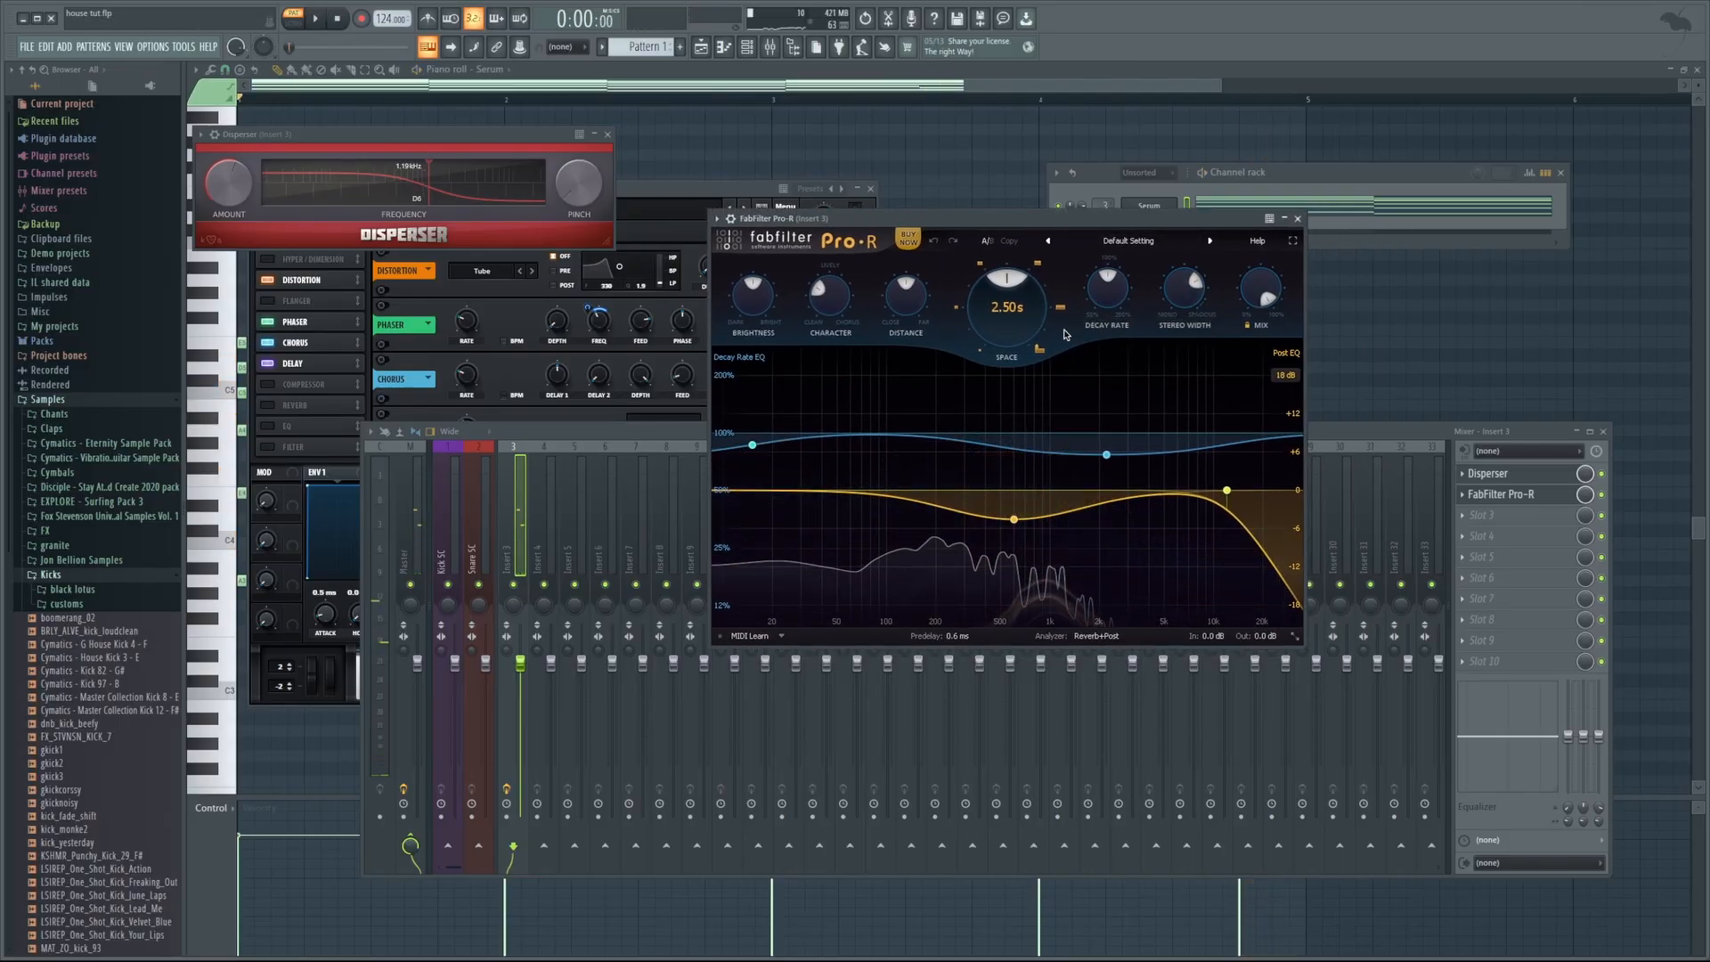
mouse_move(1020, 328)
drag(1020, 327, 1014, 363)
drag(1256, 292, 1186, 406)
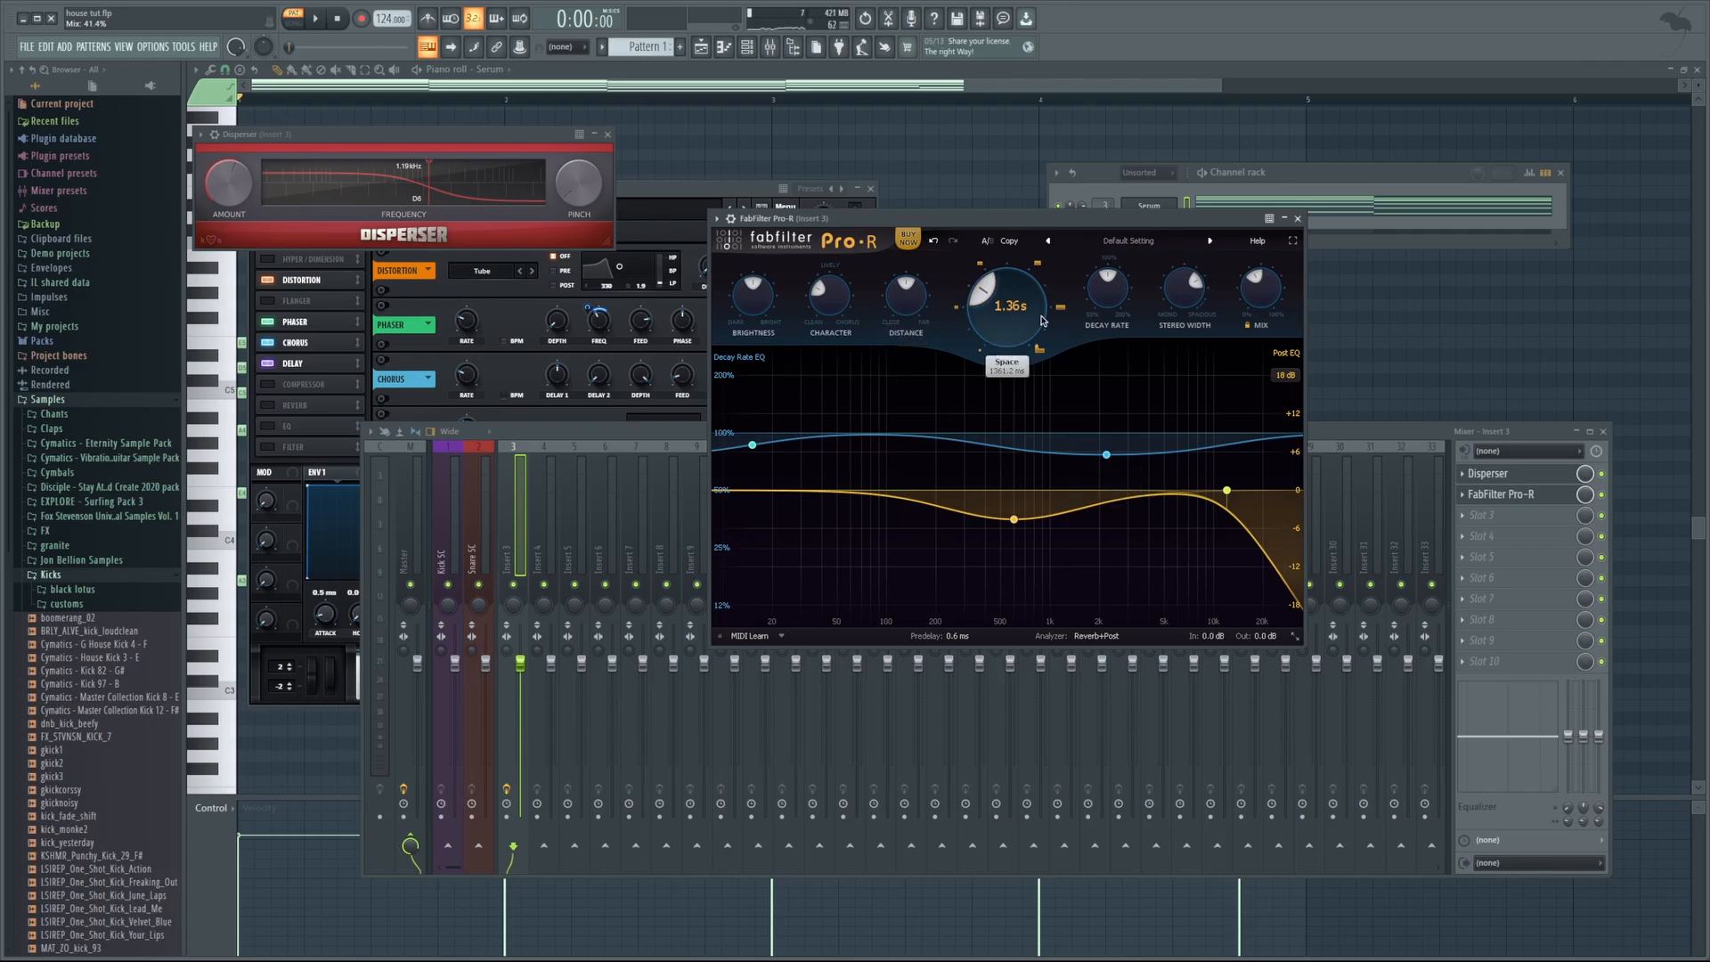
drag(1027, 336, 1025, 349)
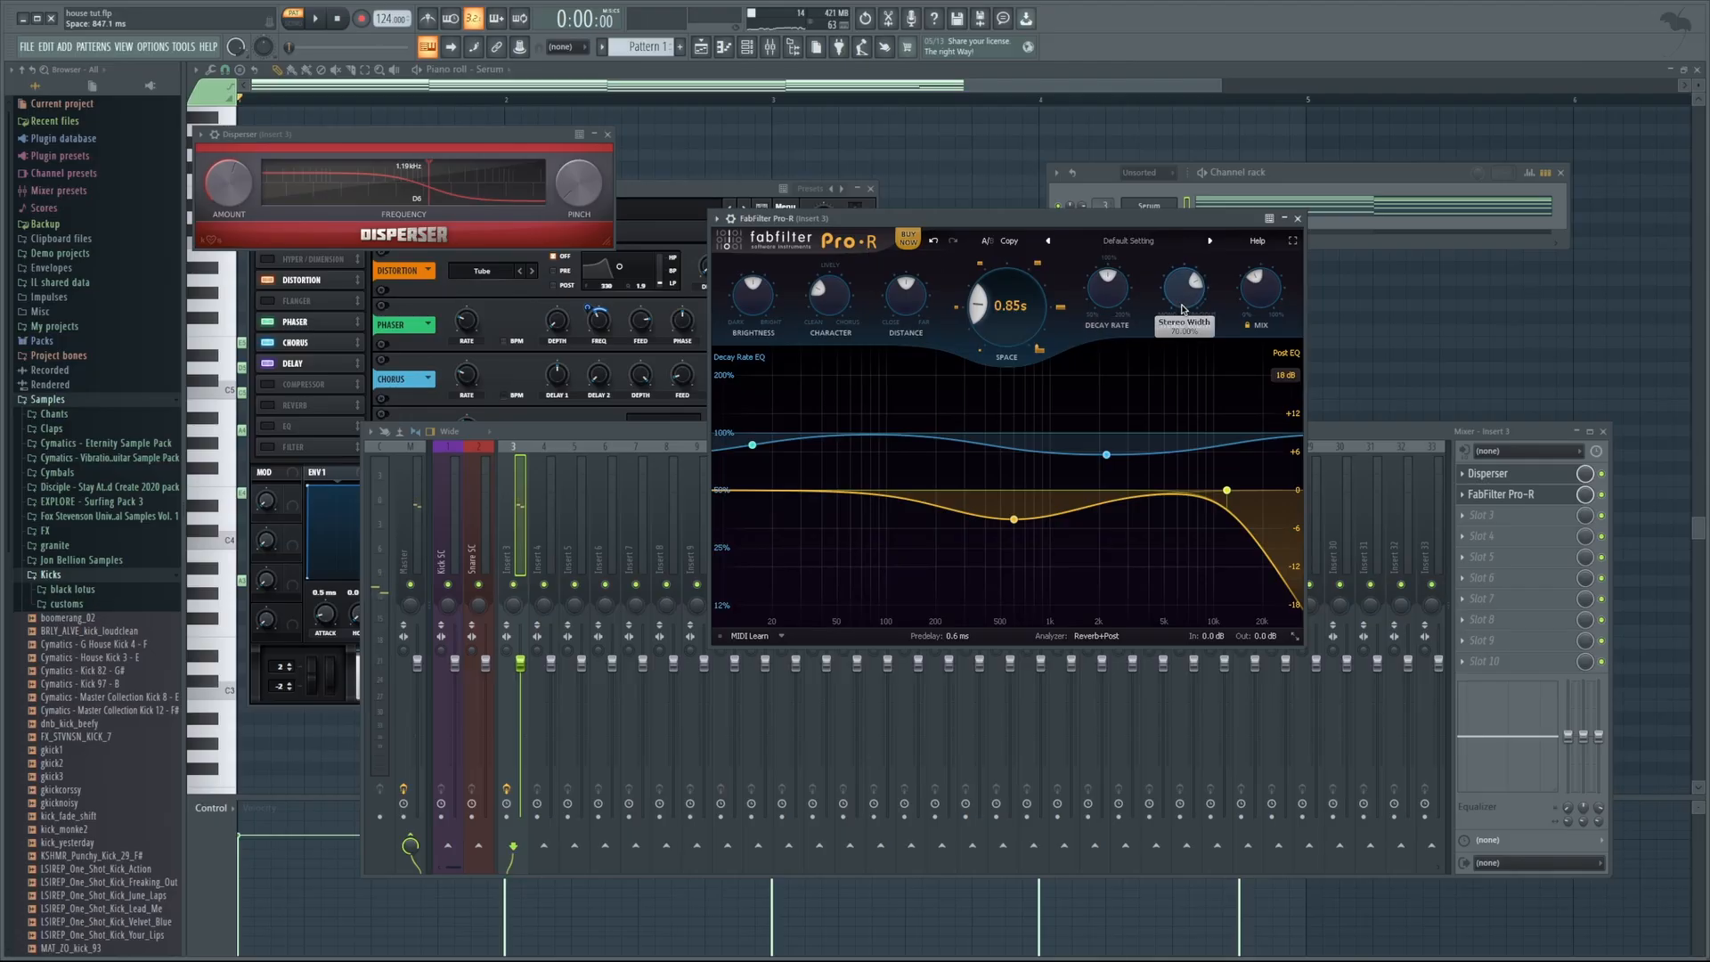
mouse_move(1259, 309)
key(space)
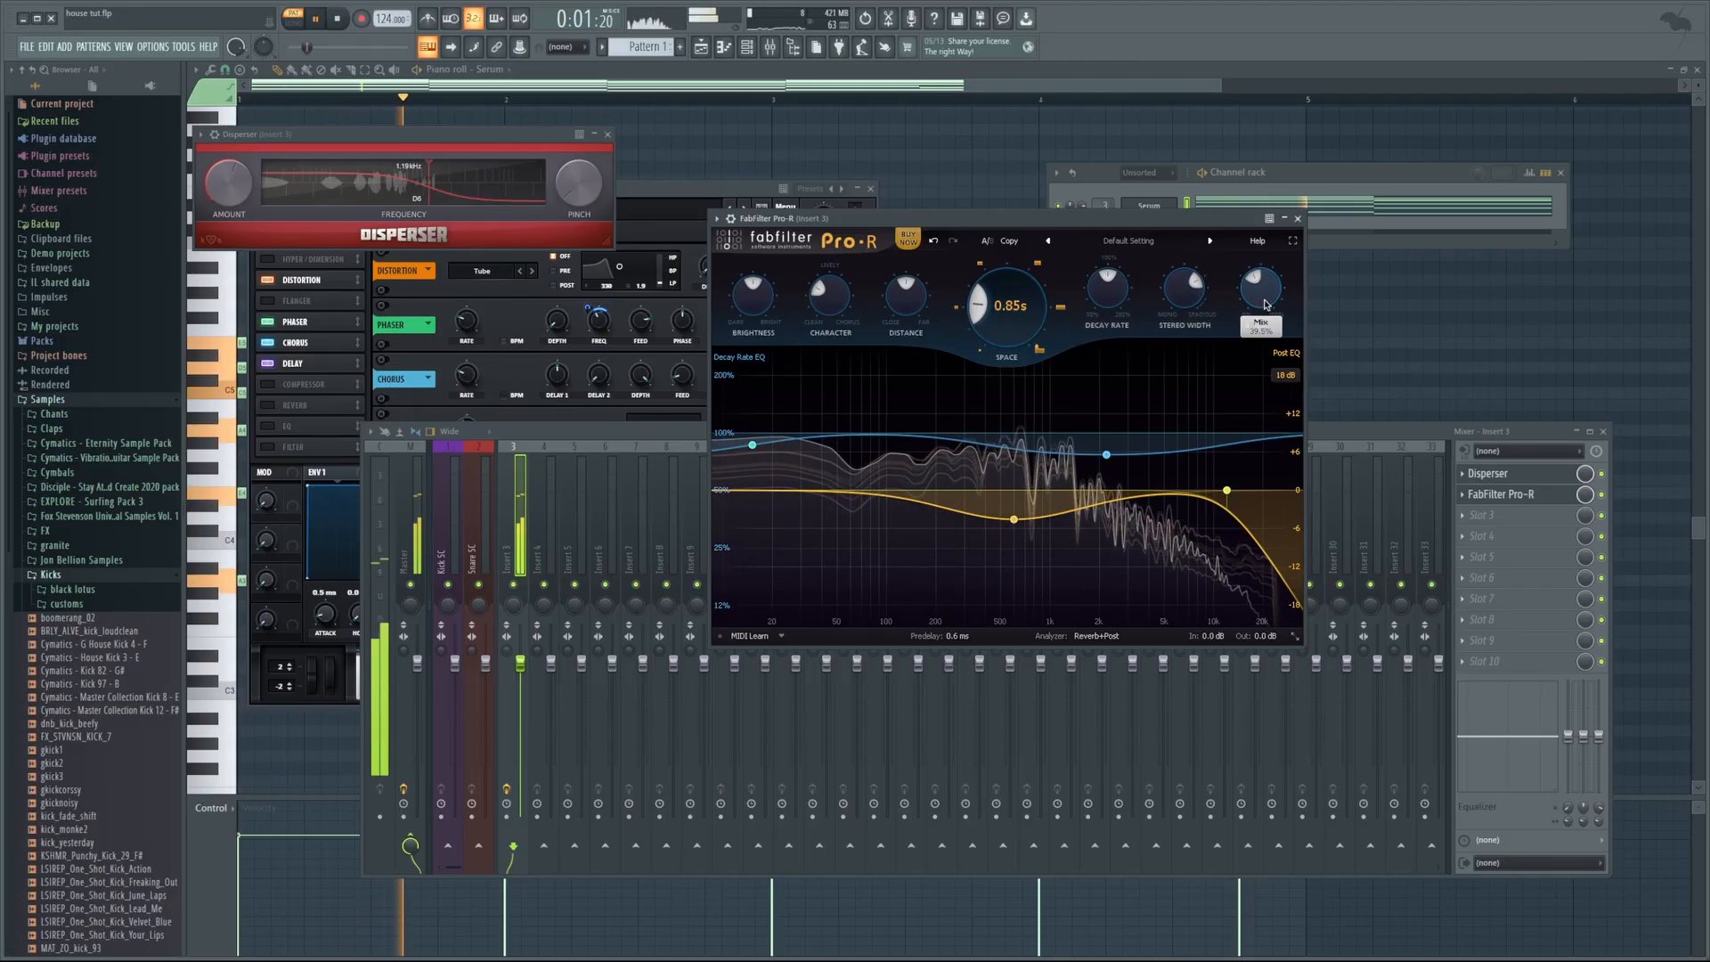
key(space)
Add Gain Reduction as insert 3's third effect with Slay at 35.5% and Mix at 61%, and raise the insert's volume slightly
click(1507, 516)
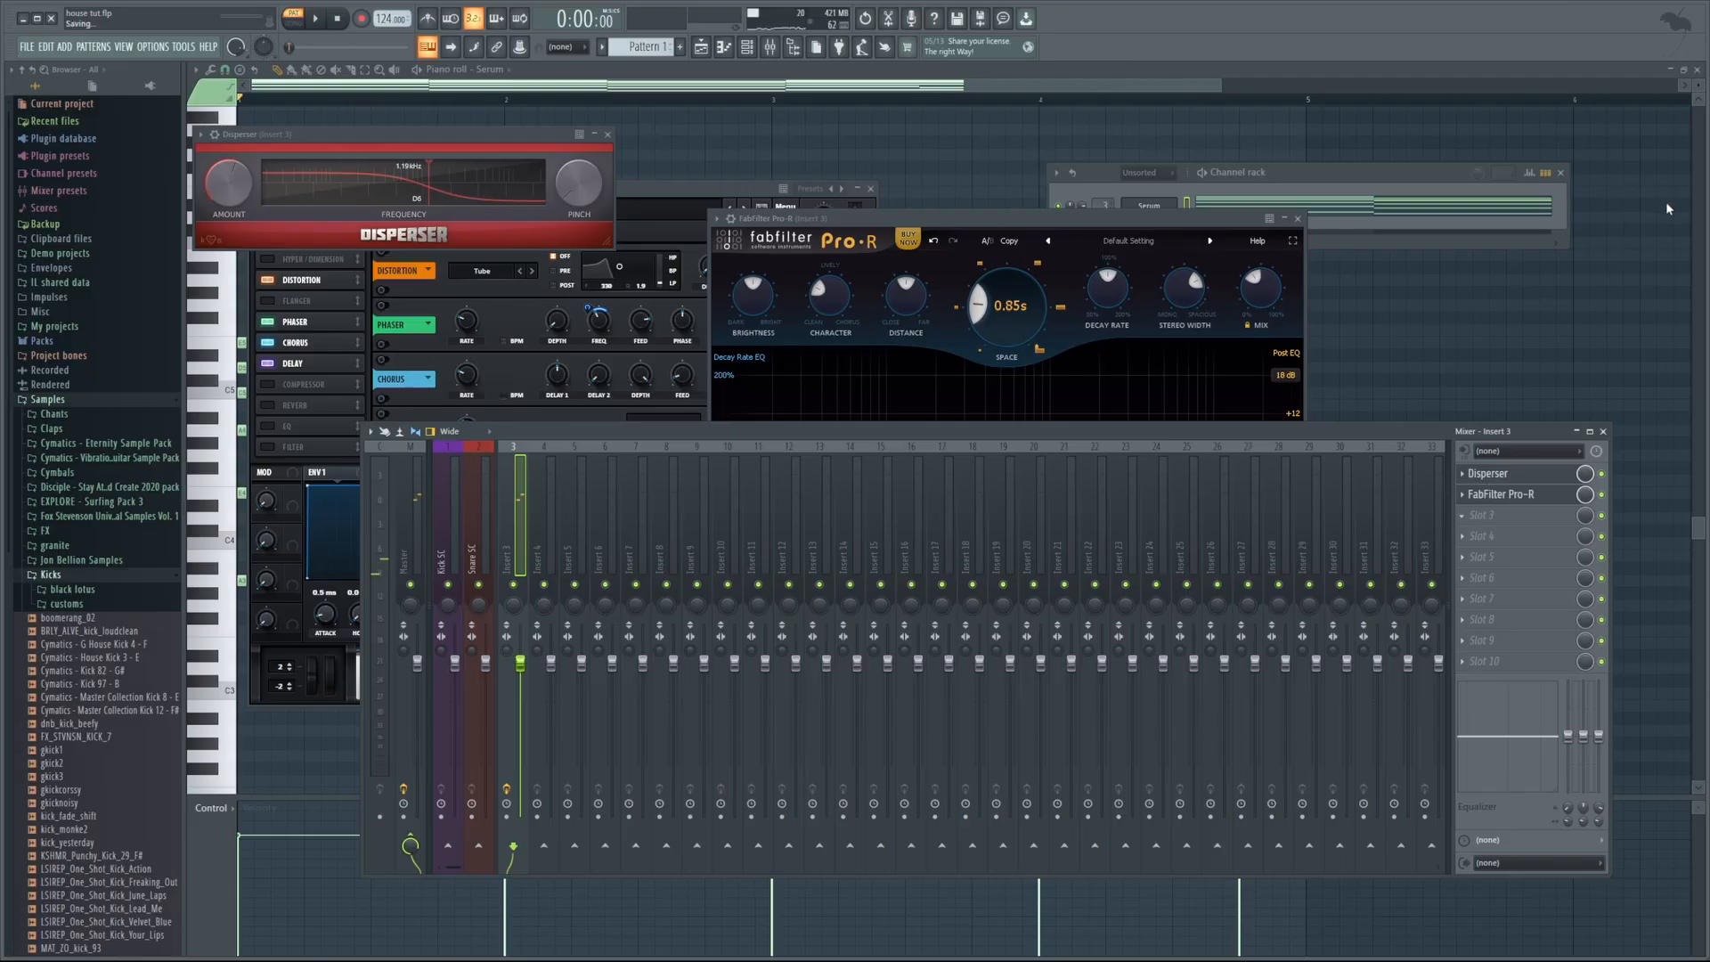
drag(234, 412, 239, 490)
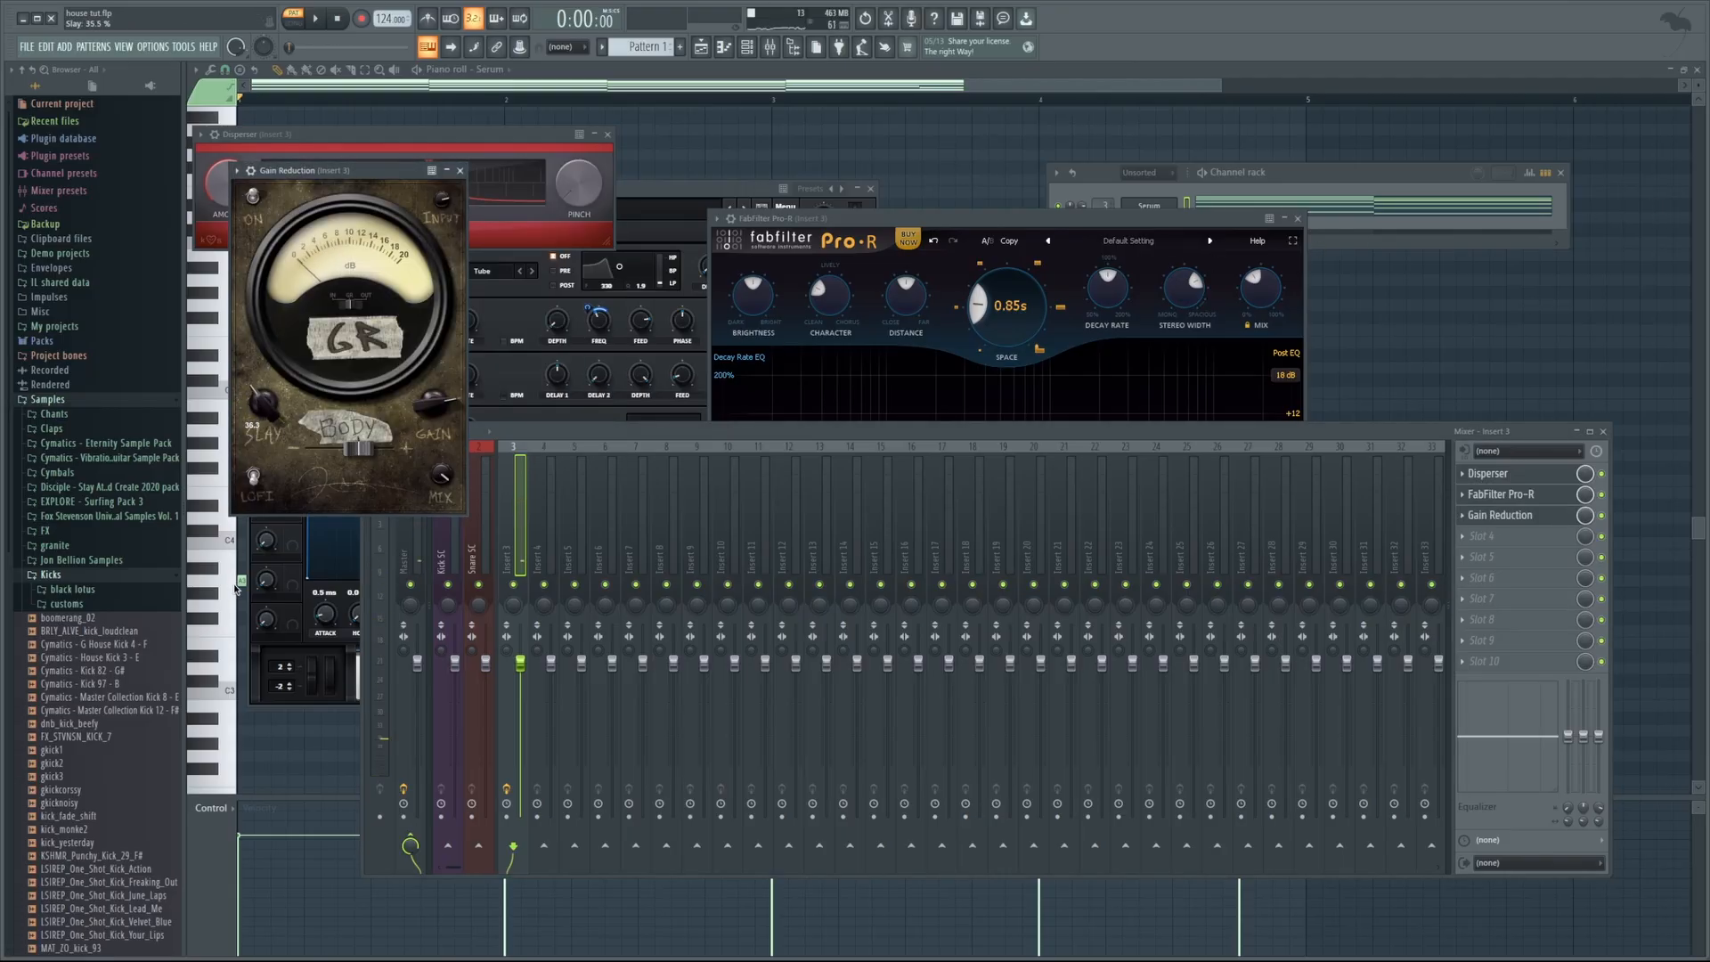
key(space)
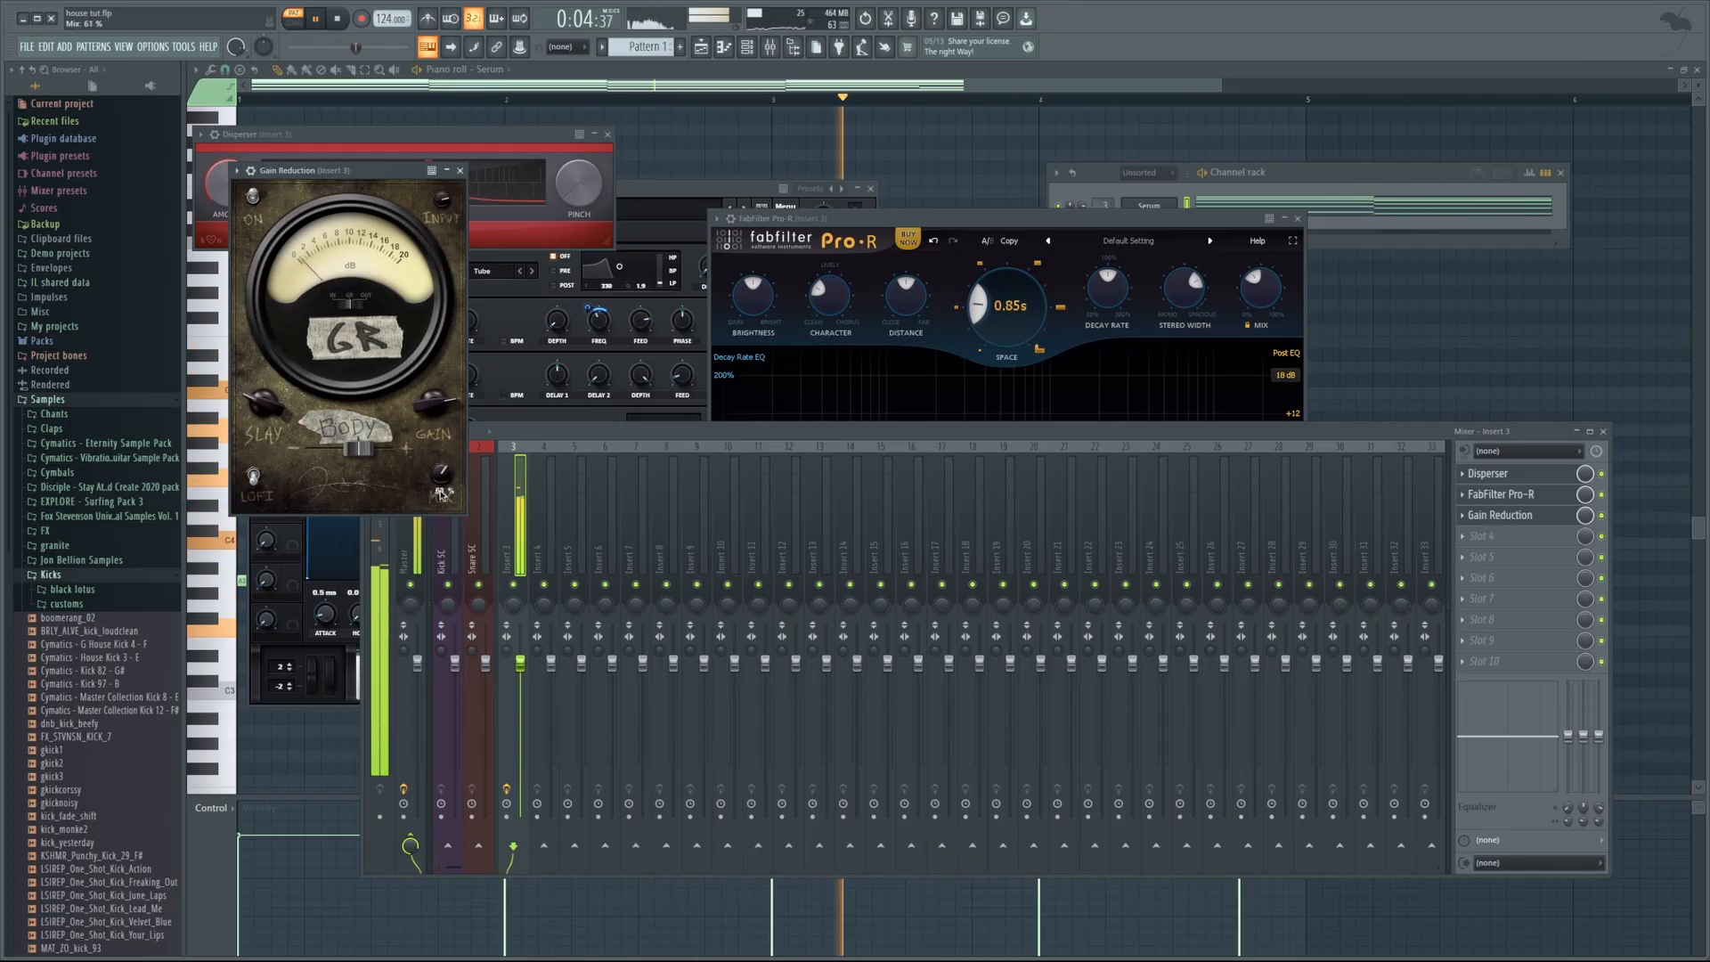
click(534, 592)
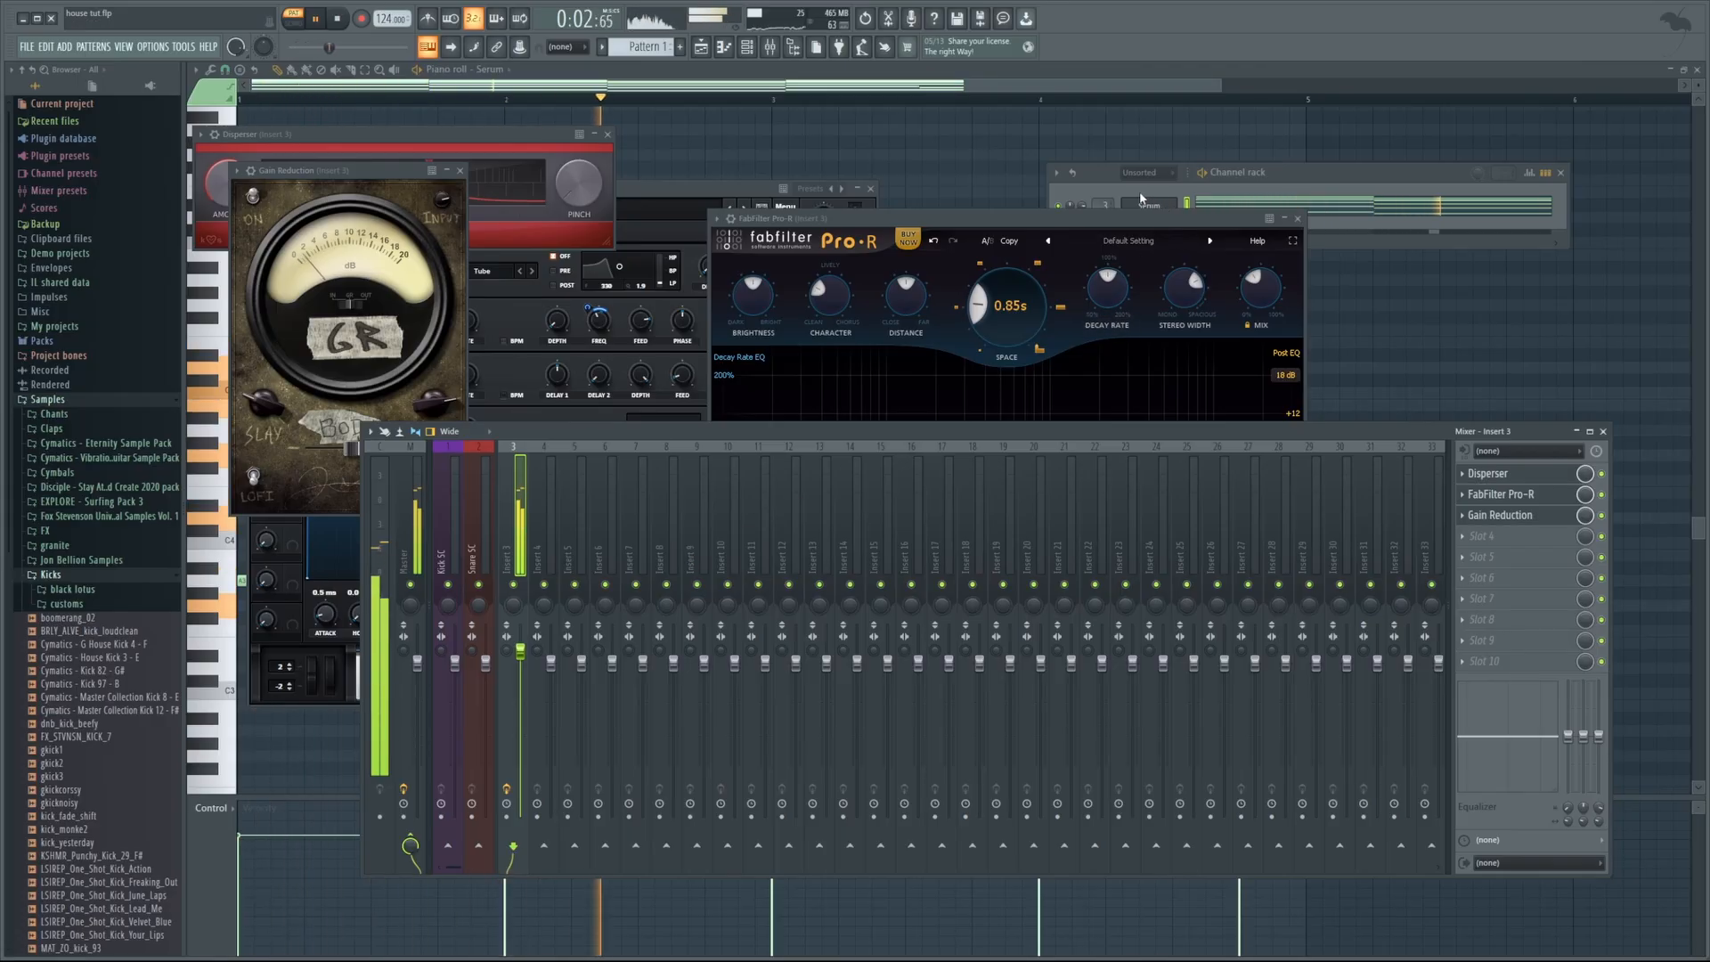
key(space)
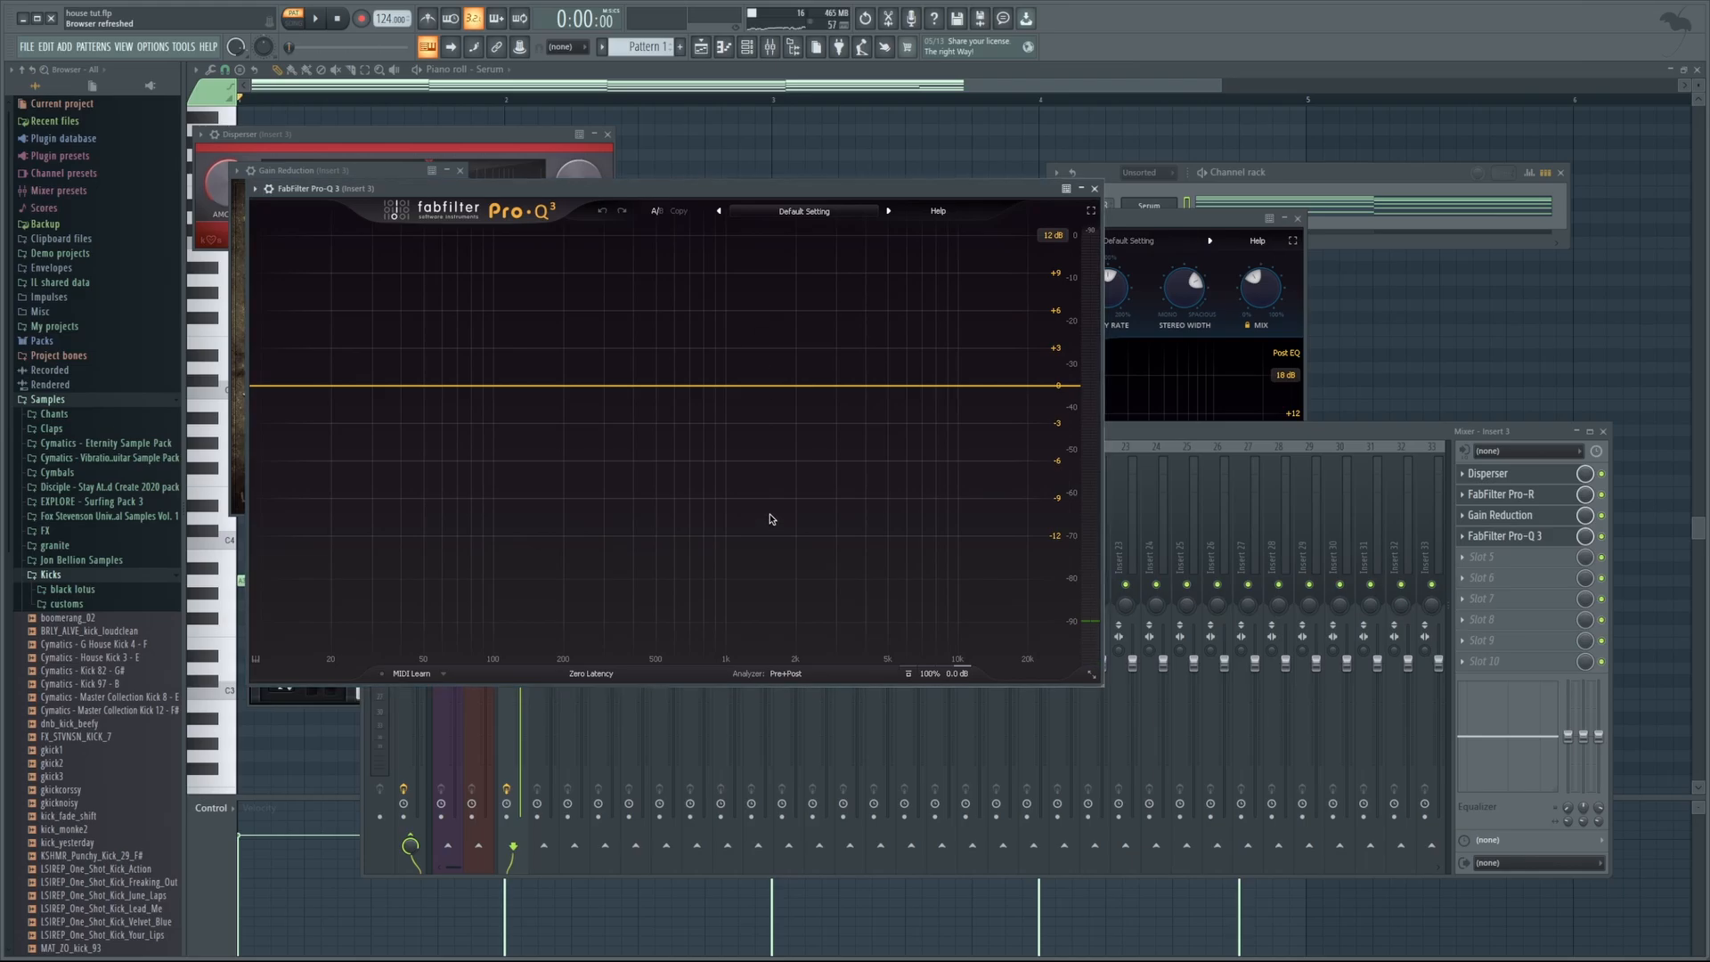
Shape the chords in FabFilter Pro-Q 3 with a 36 dB/oct low cut near 67 Hz, a high cut near 13.3 kHz and a low-mid dip
key(space)
click(423, 388)
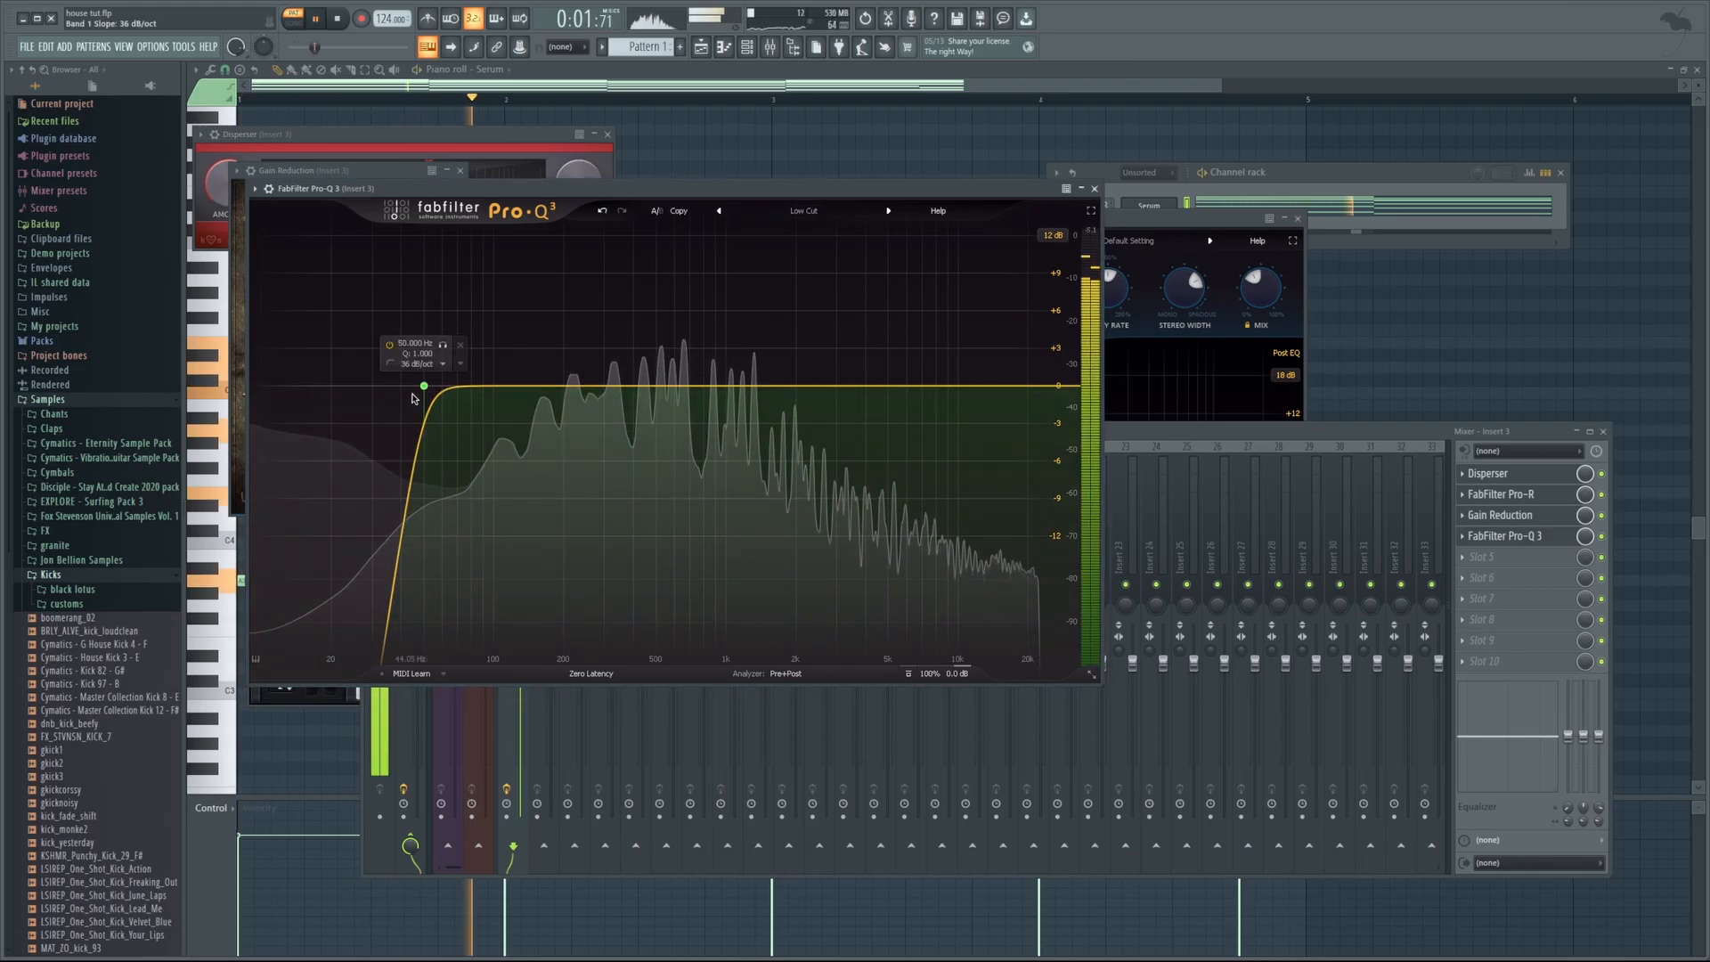
drag(424, 385, 452, 400)
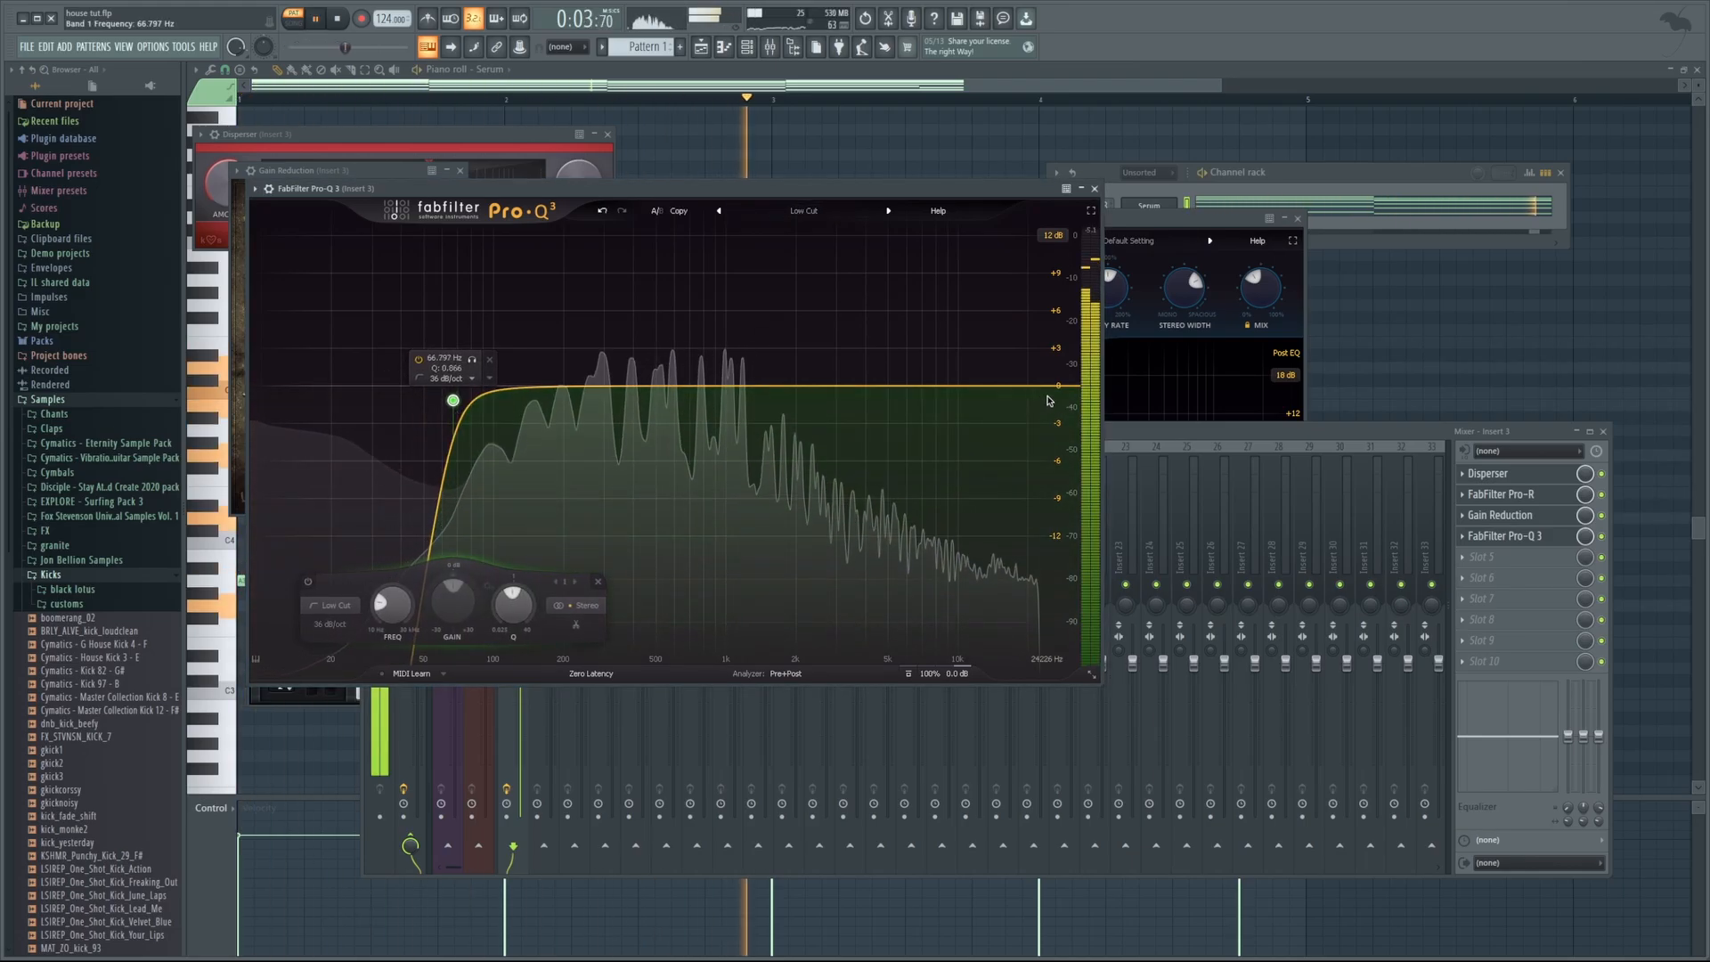
double_click(992, 392)
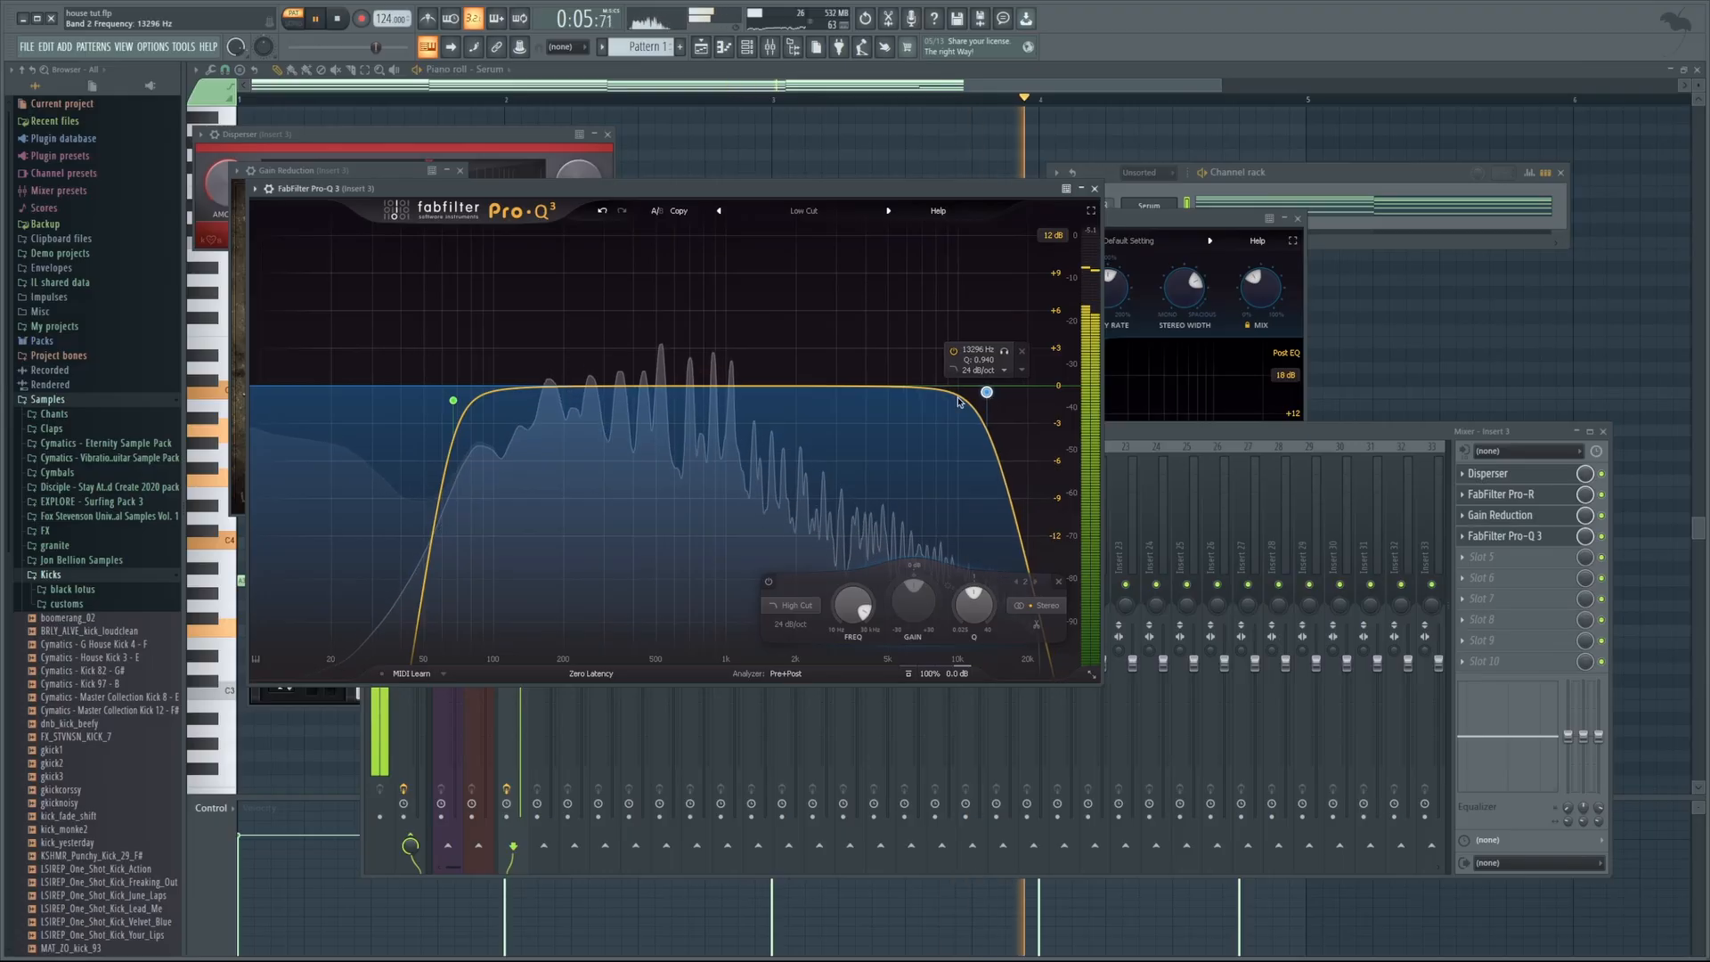
drag(590, 389, 631, 456)
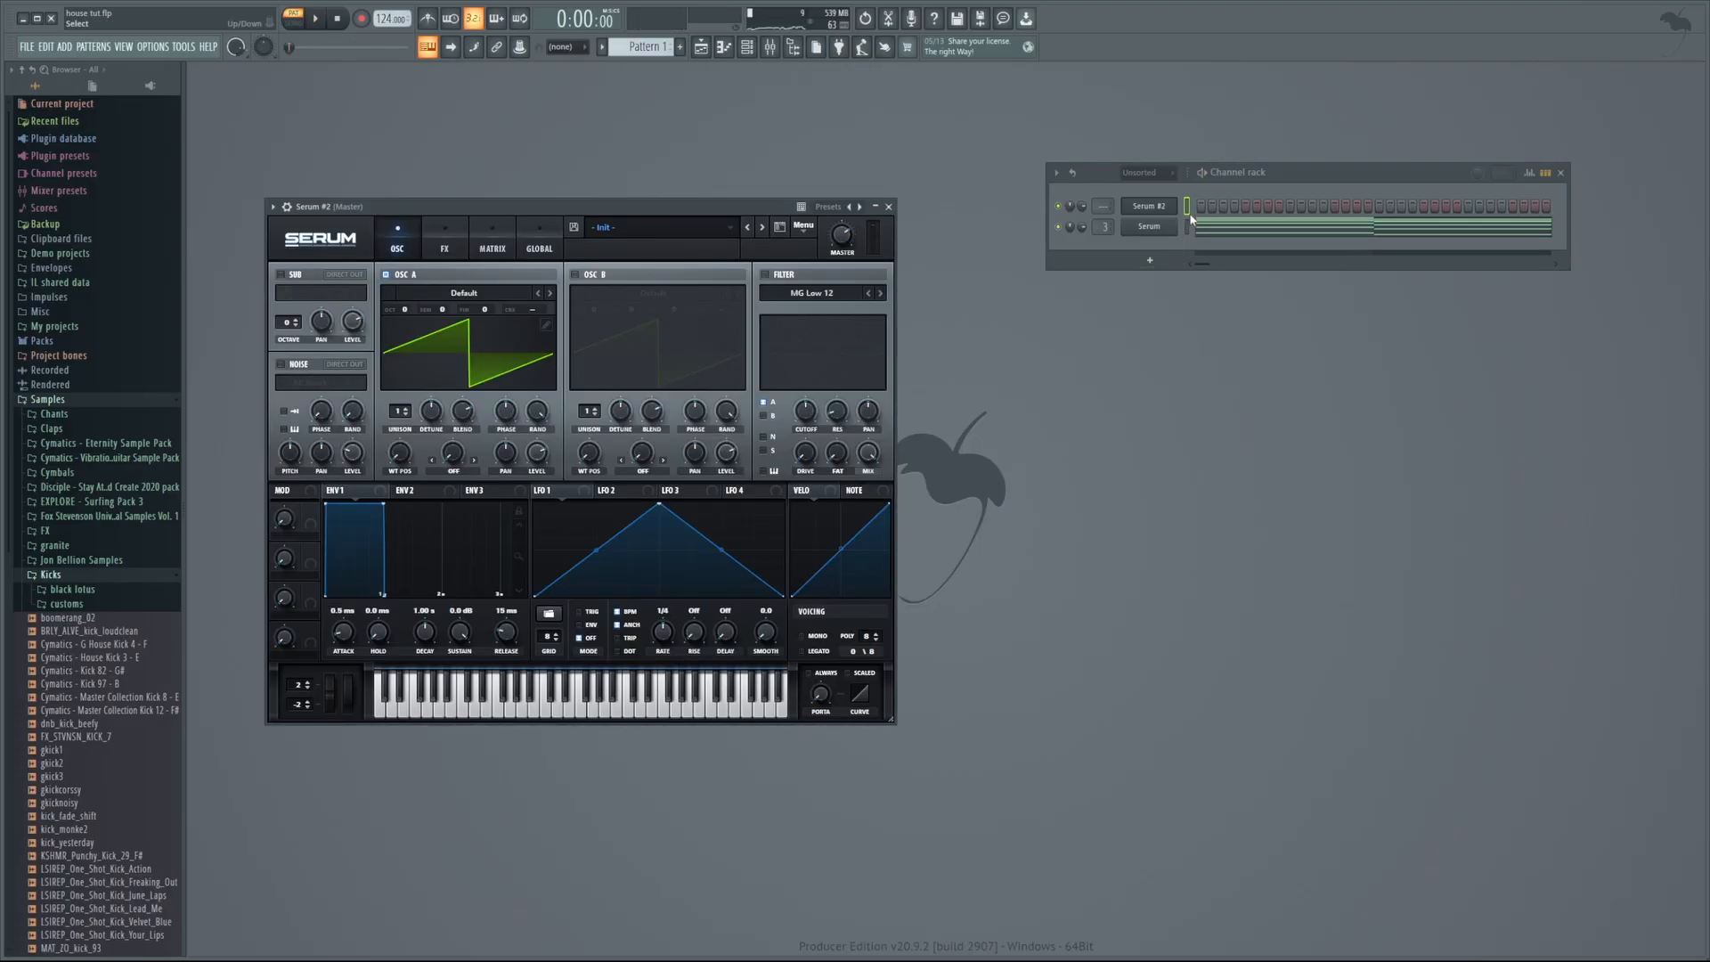
Draw four one-bar bass notes for Serum #2 on the lowest chord notes: A3, G3, F3 and G3
key(F7)
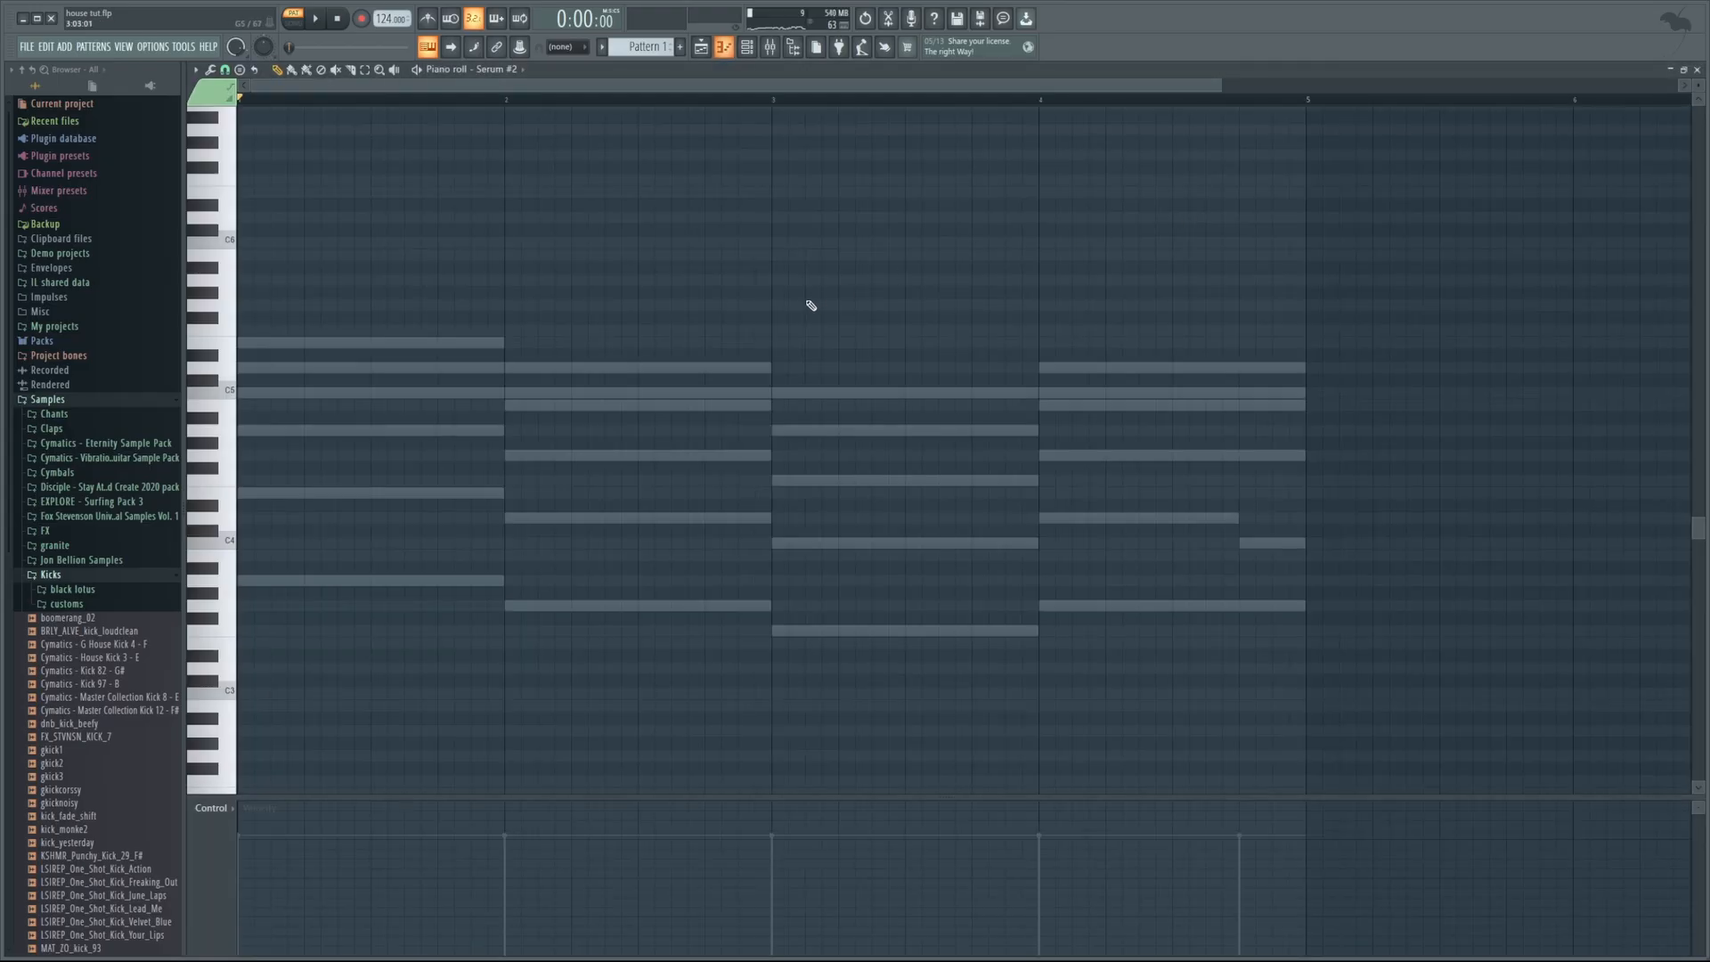
scroll(641, 387, down, 2)
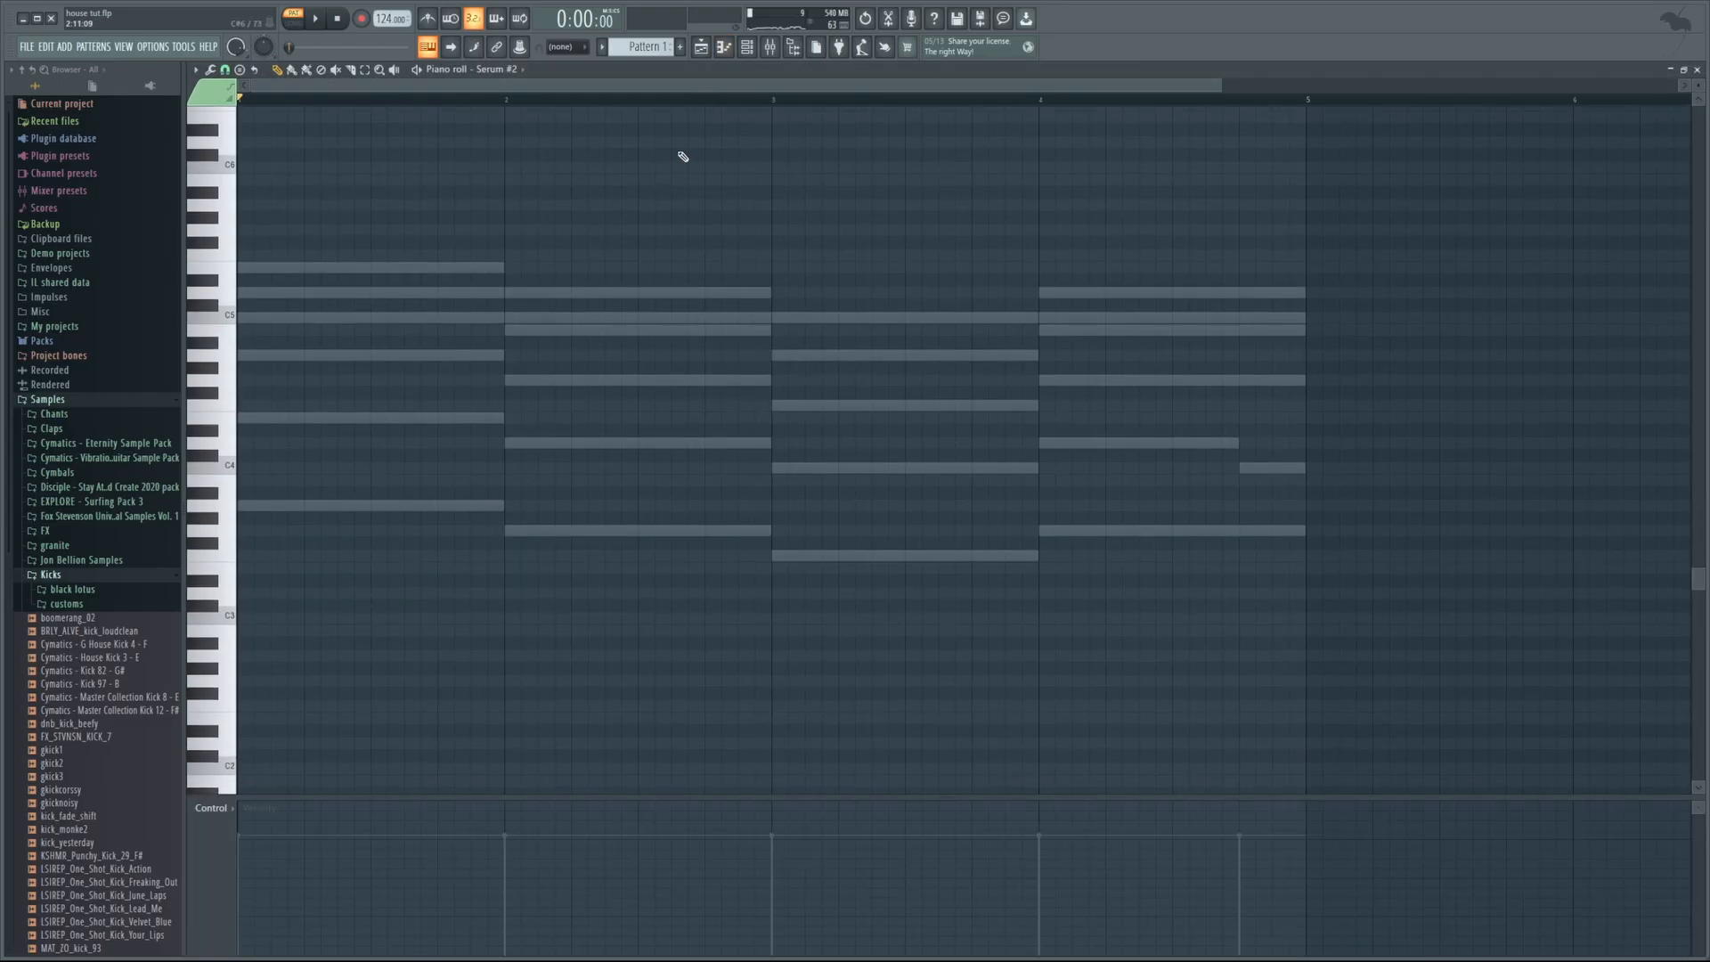
click(276, 509)
drag(298, 507, 503, 506)
click(514, 530)
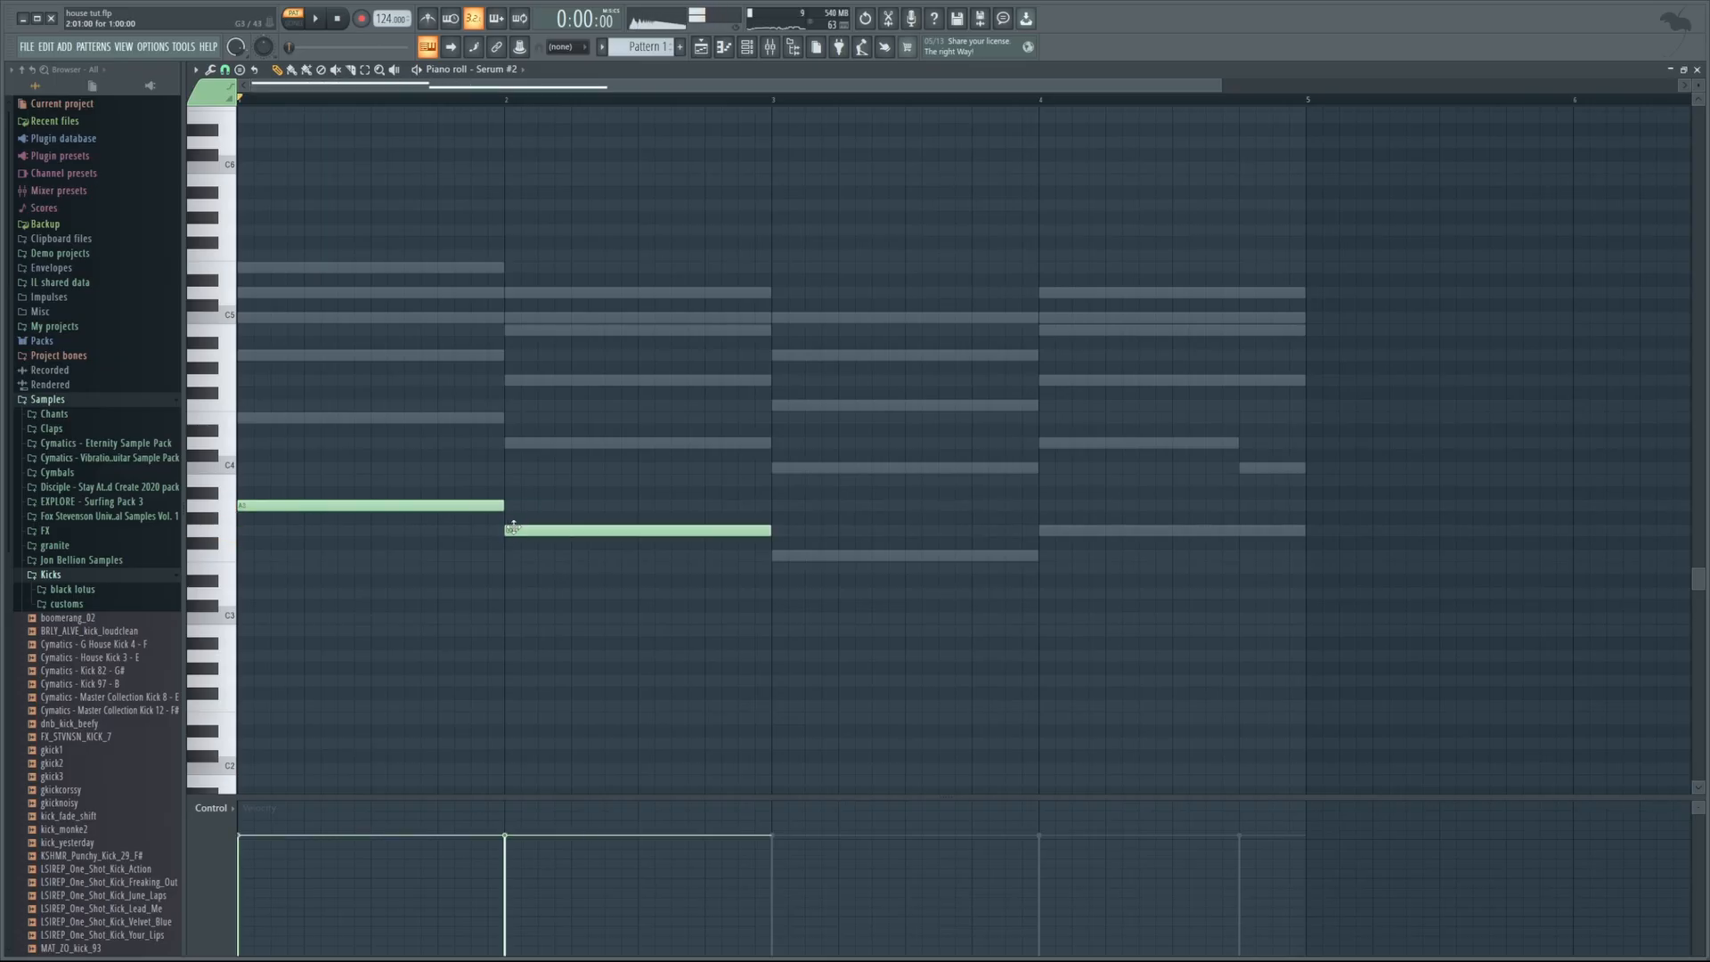
click(782, 556)
click(1051, 530)
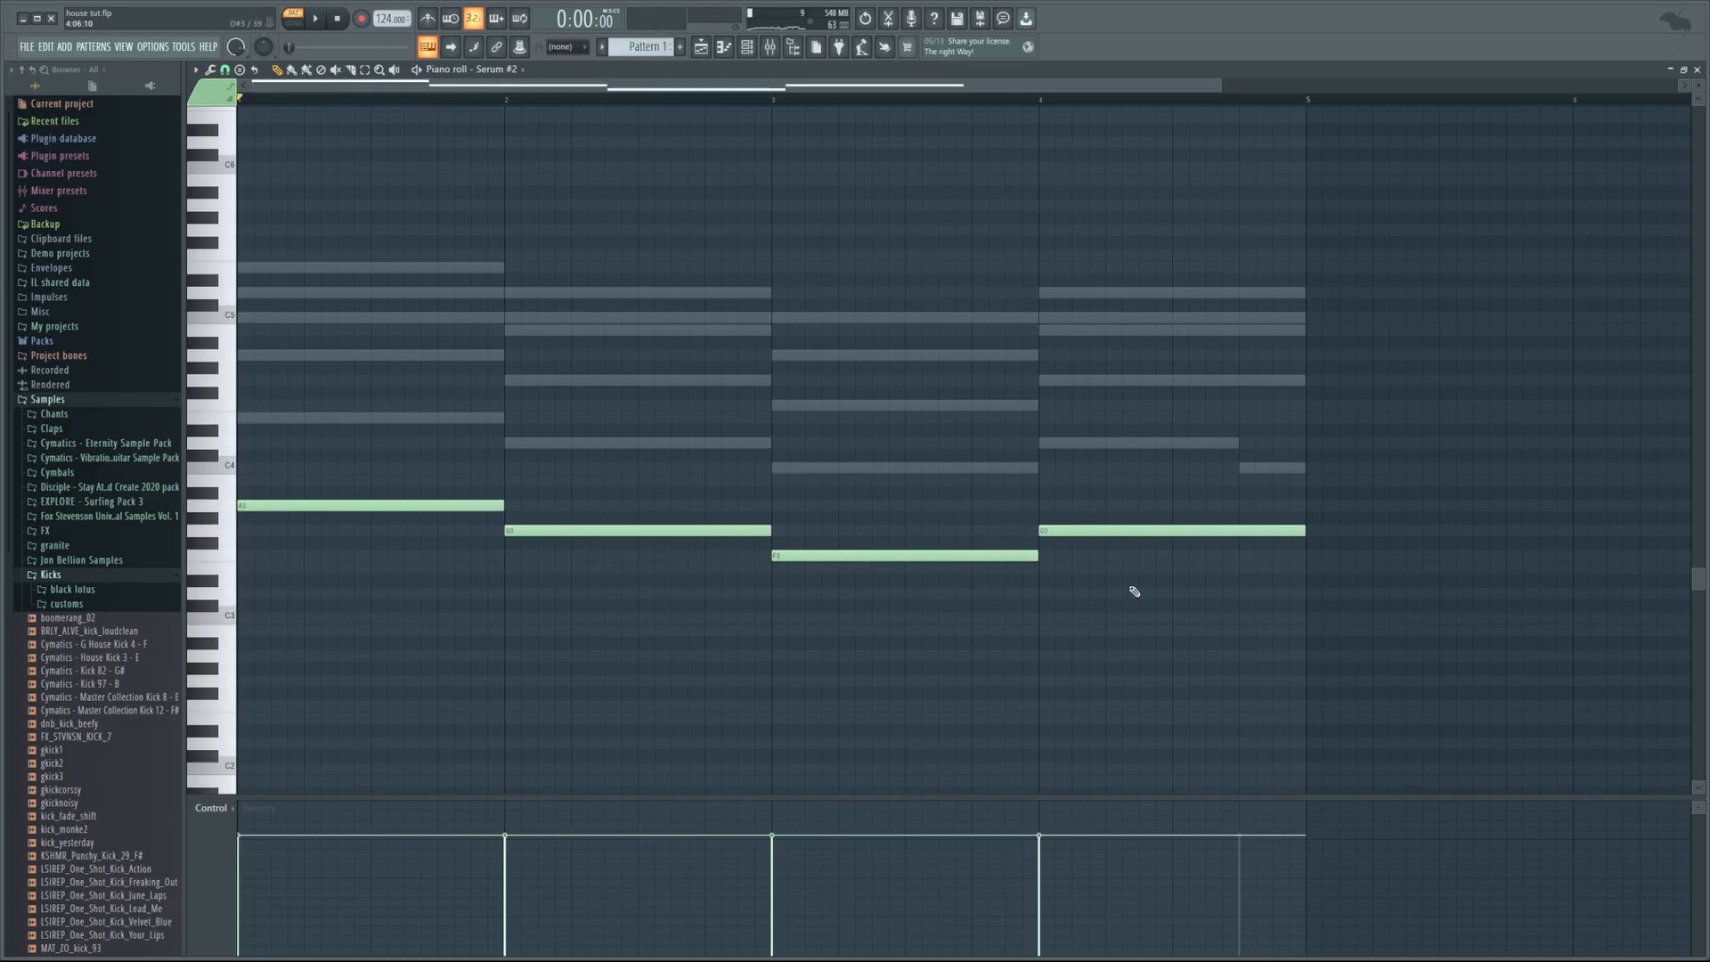
Transpose all four bass notes down one octave and play the pattern
key(ctrl+a)
key(ctrl+Down)
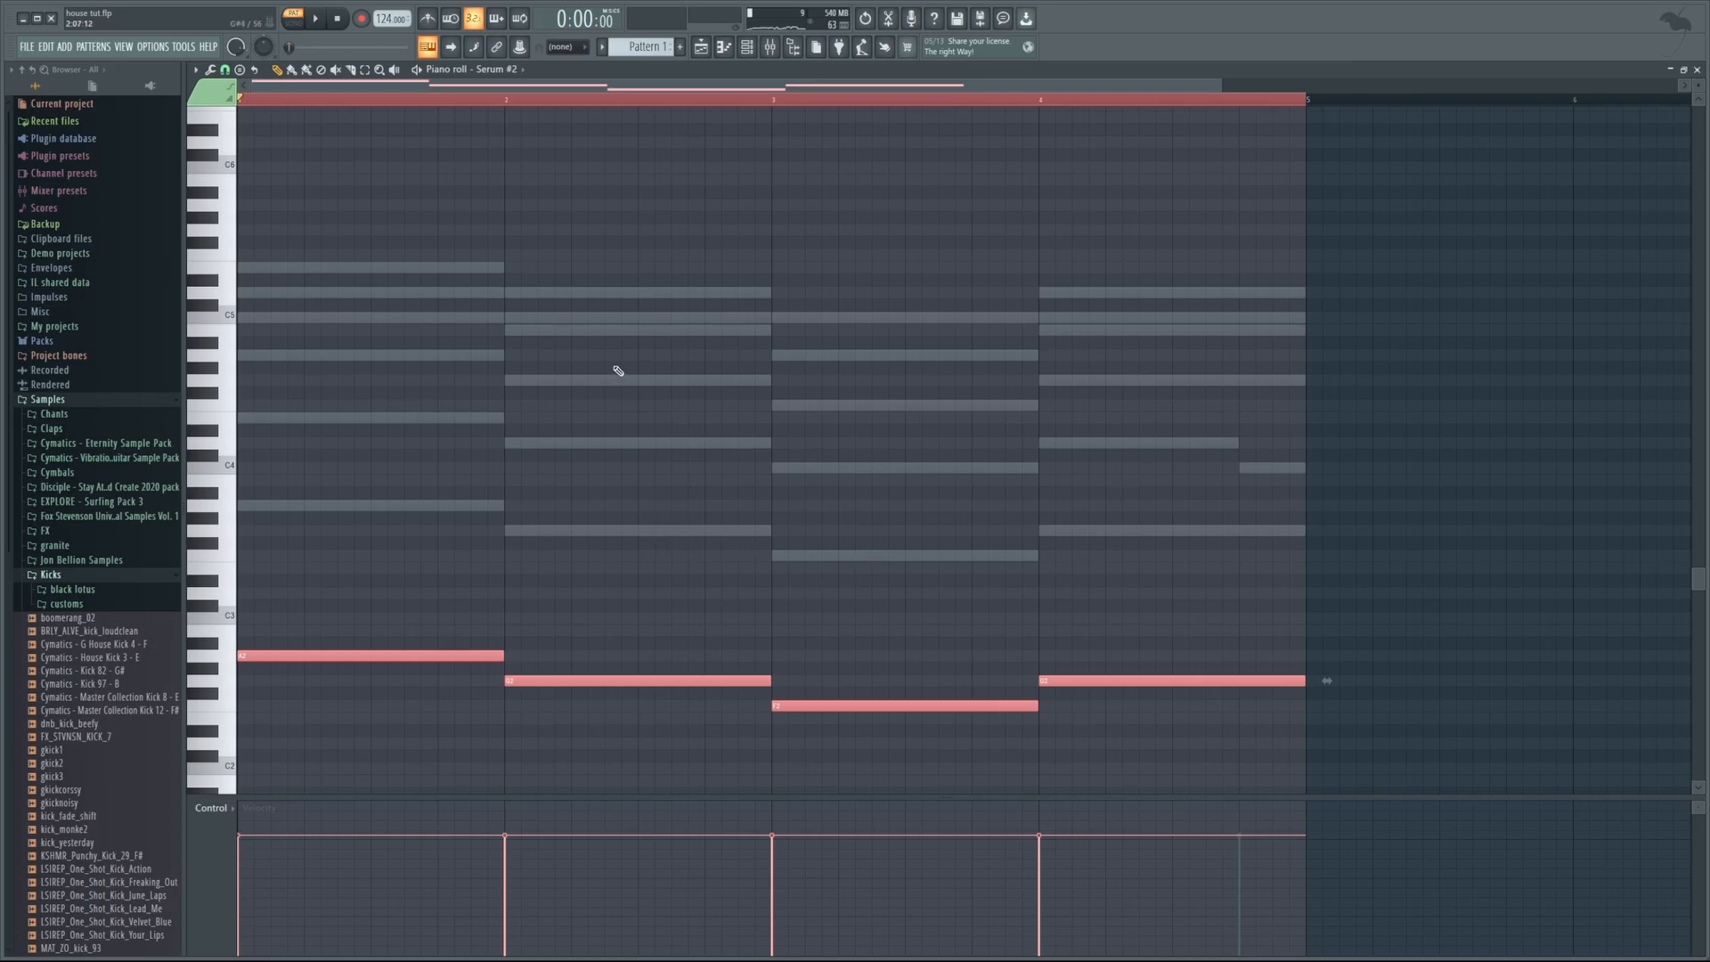
key(space)
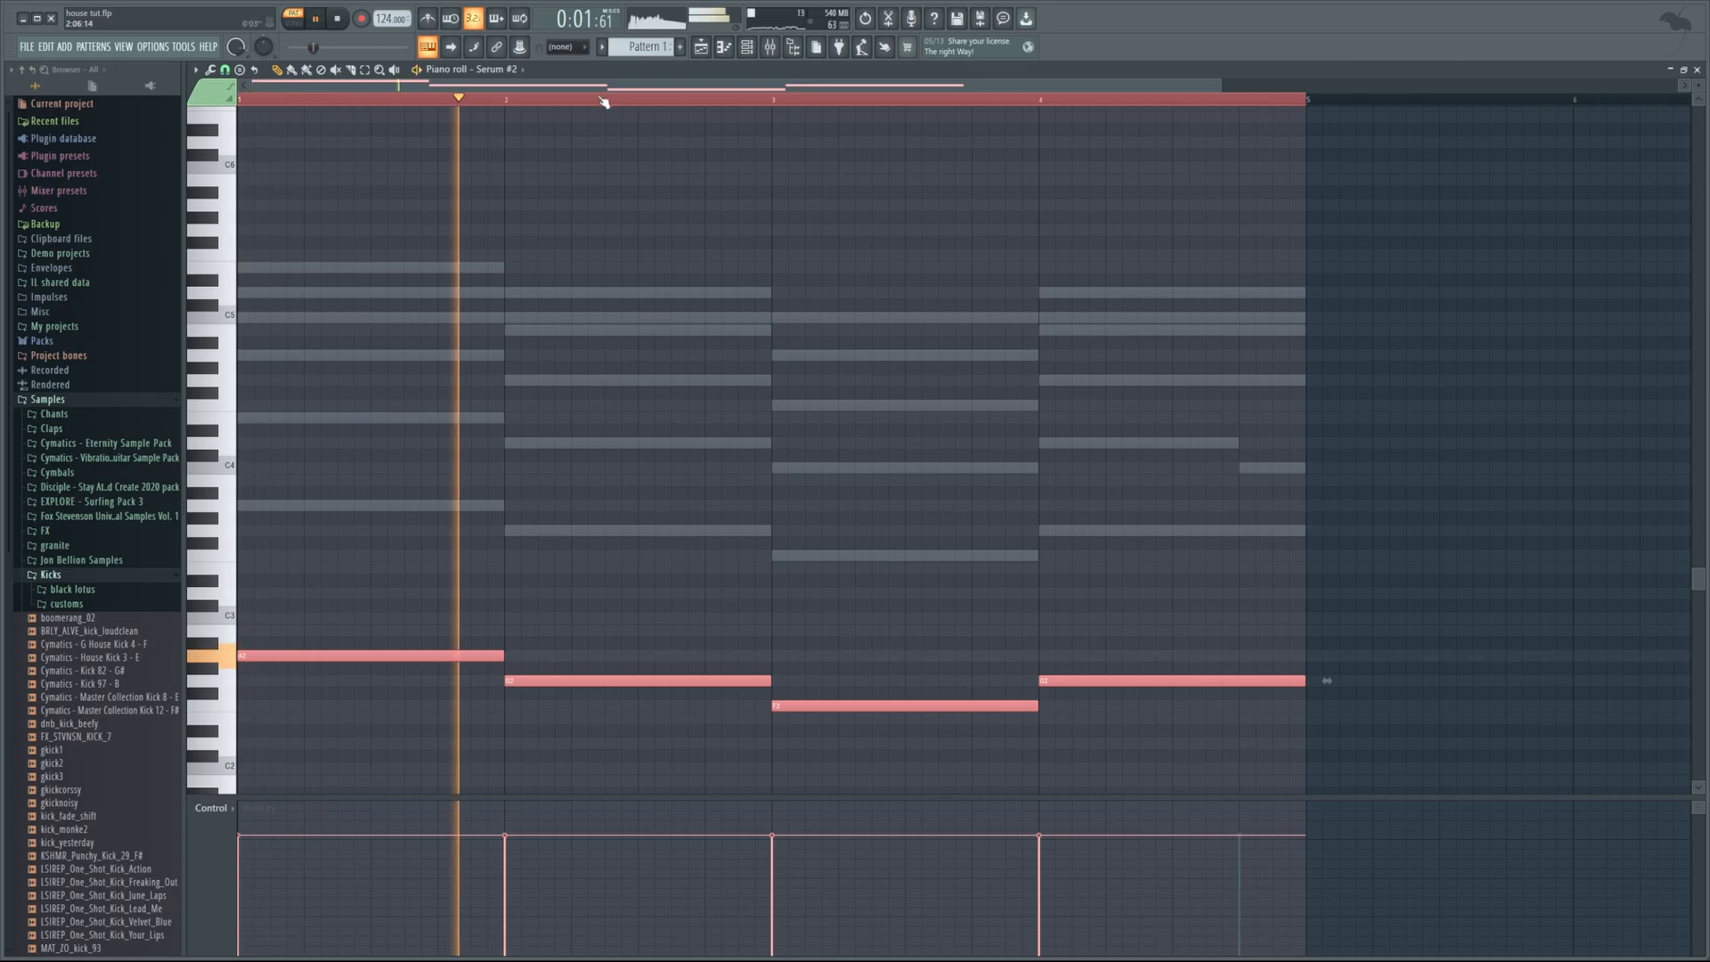
key(space)
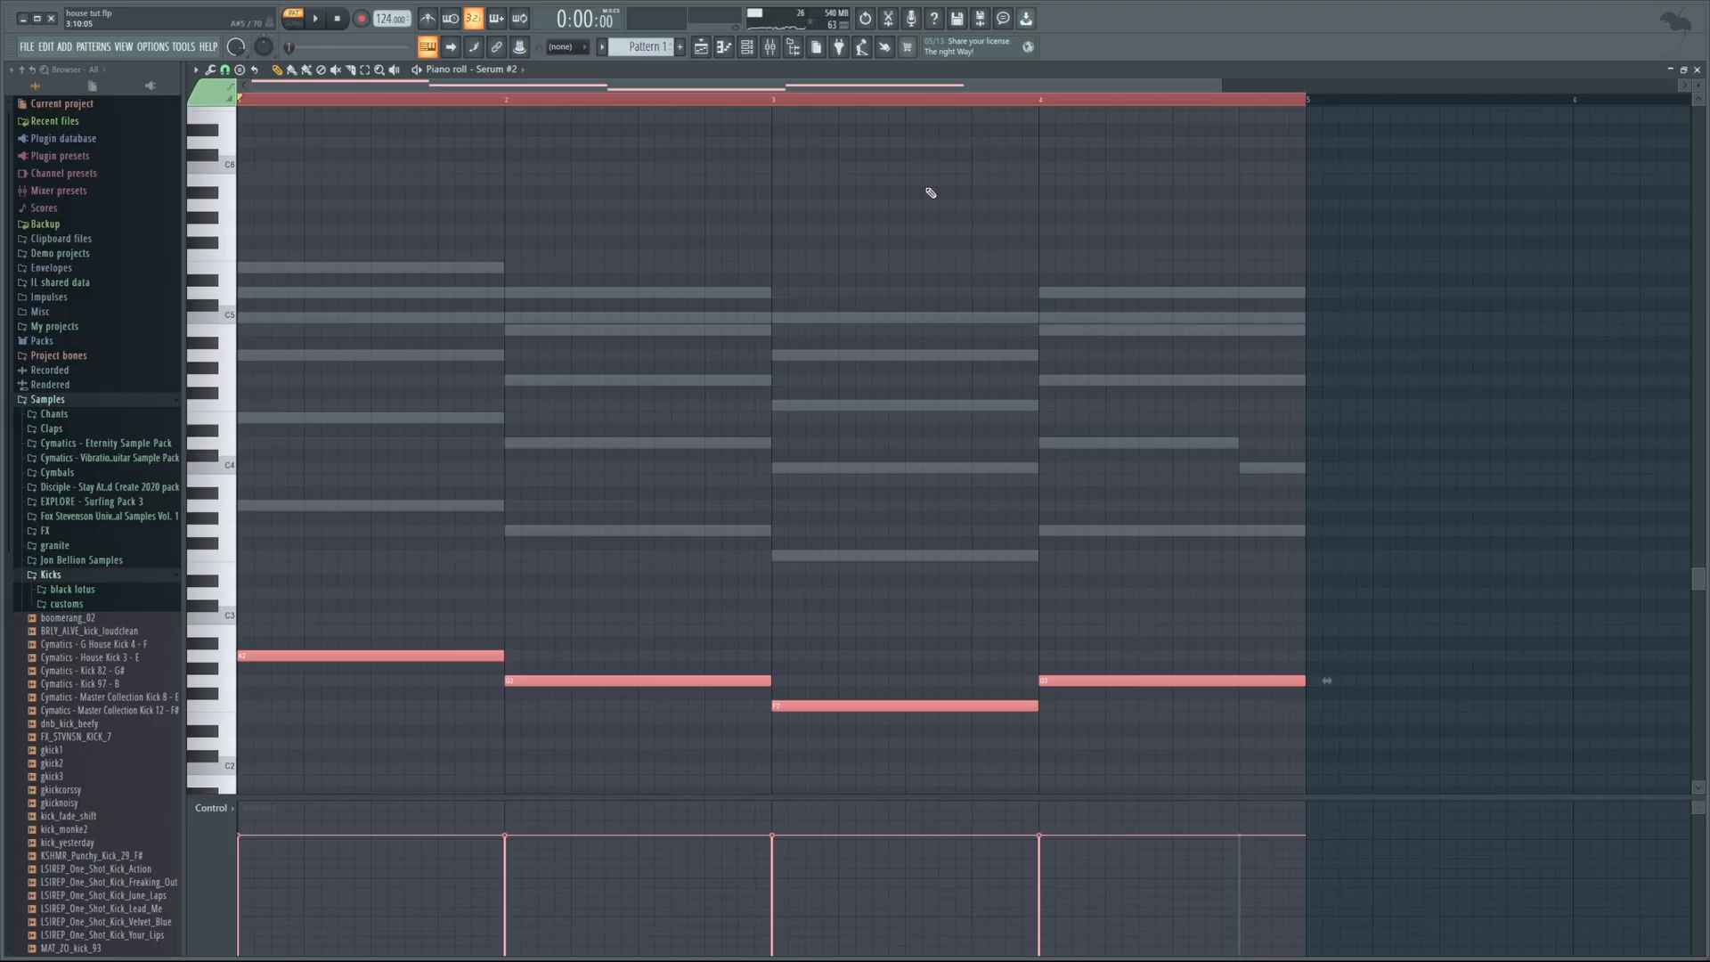
Set oscillator A of Serum #2 to the Basic Shapes sine with Sync Window warp and increase the warp amount
click(746, 46)
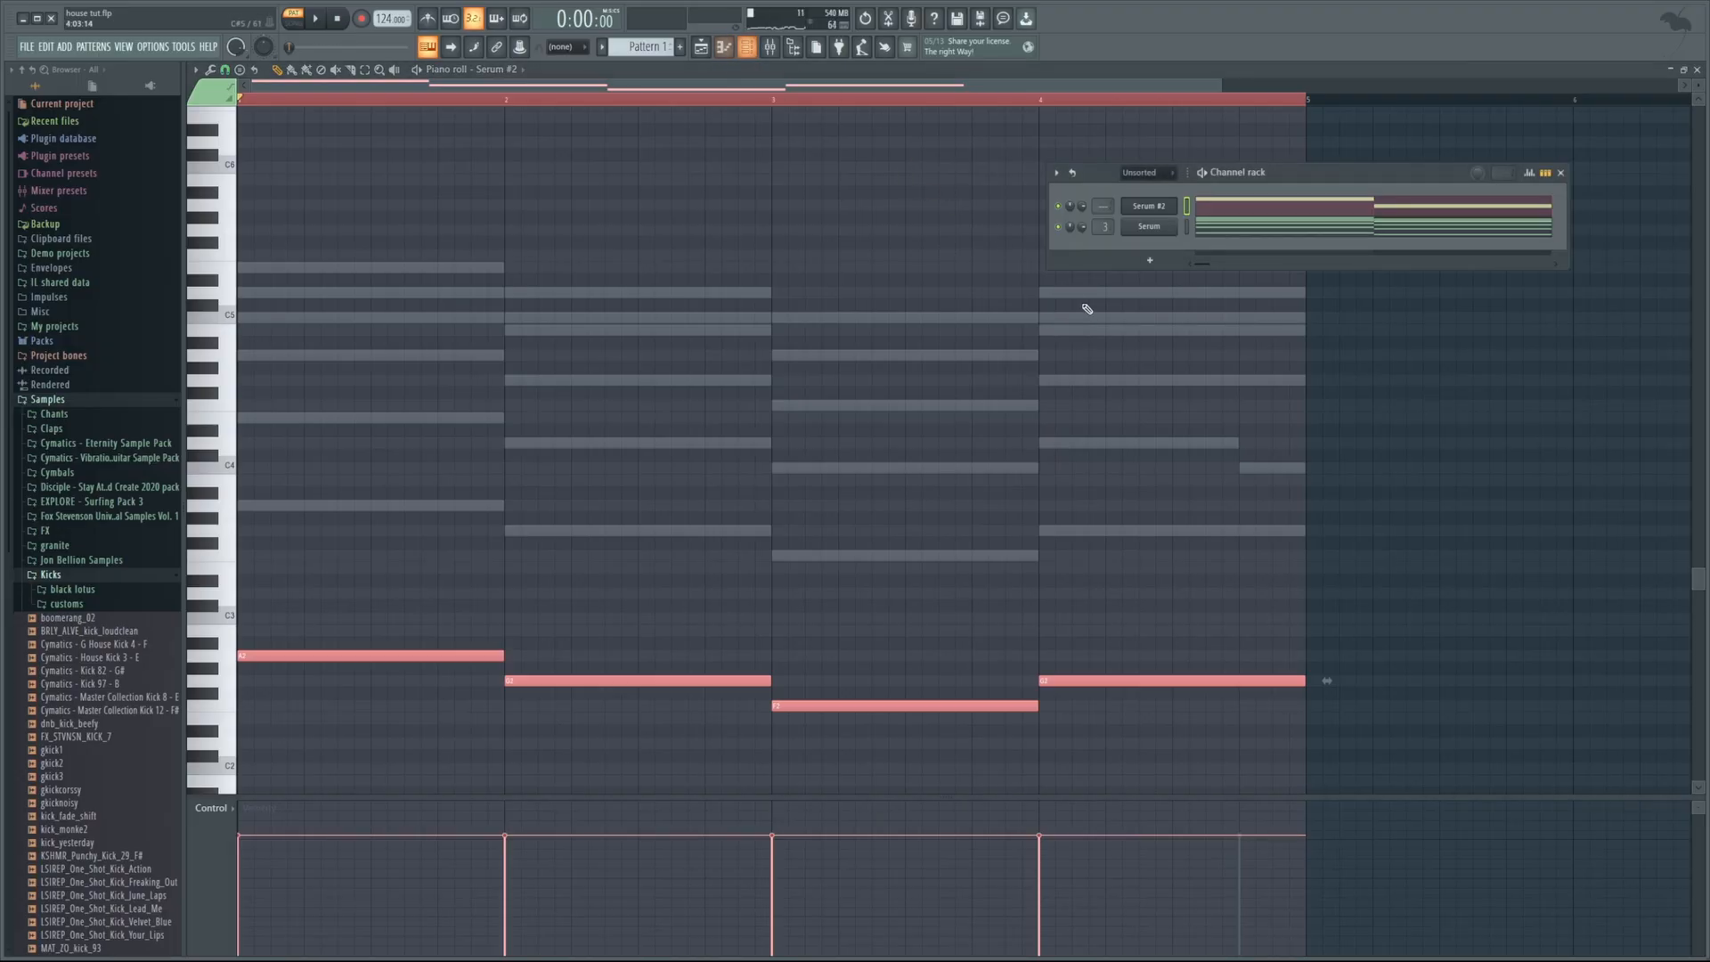
click(1165, 206)
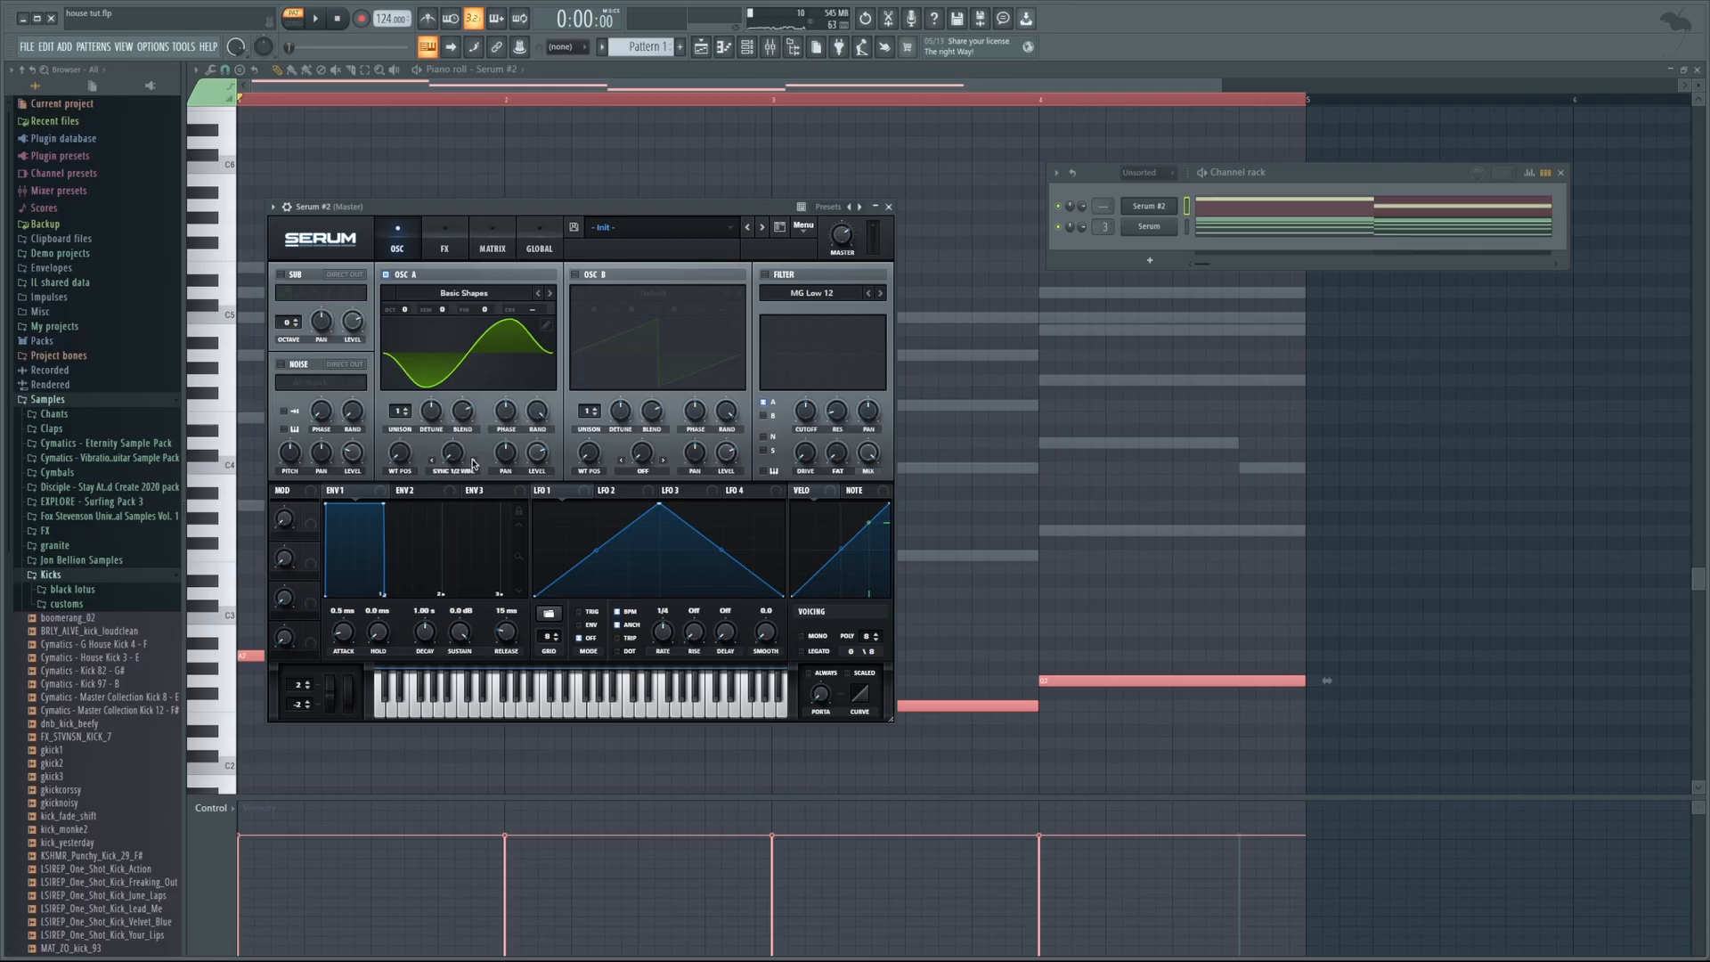
drag(473, 462, 461, 442)
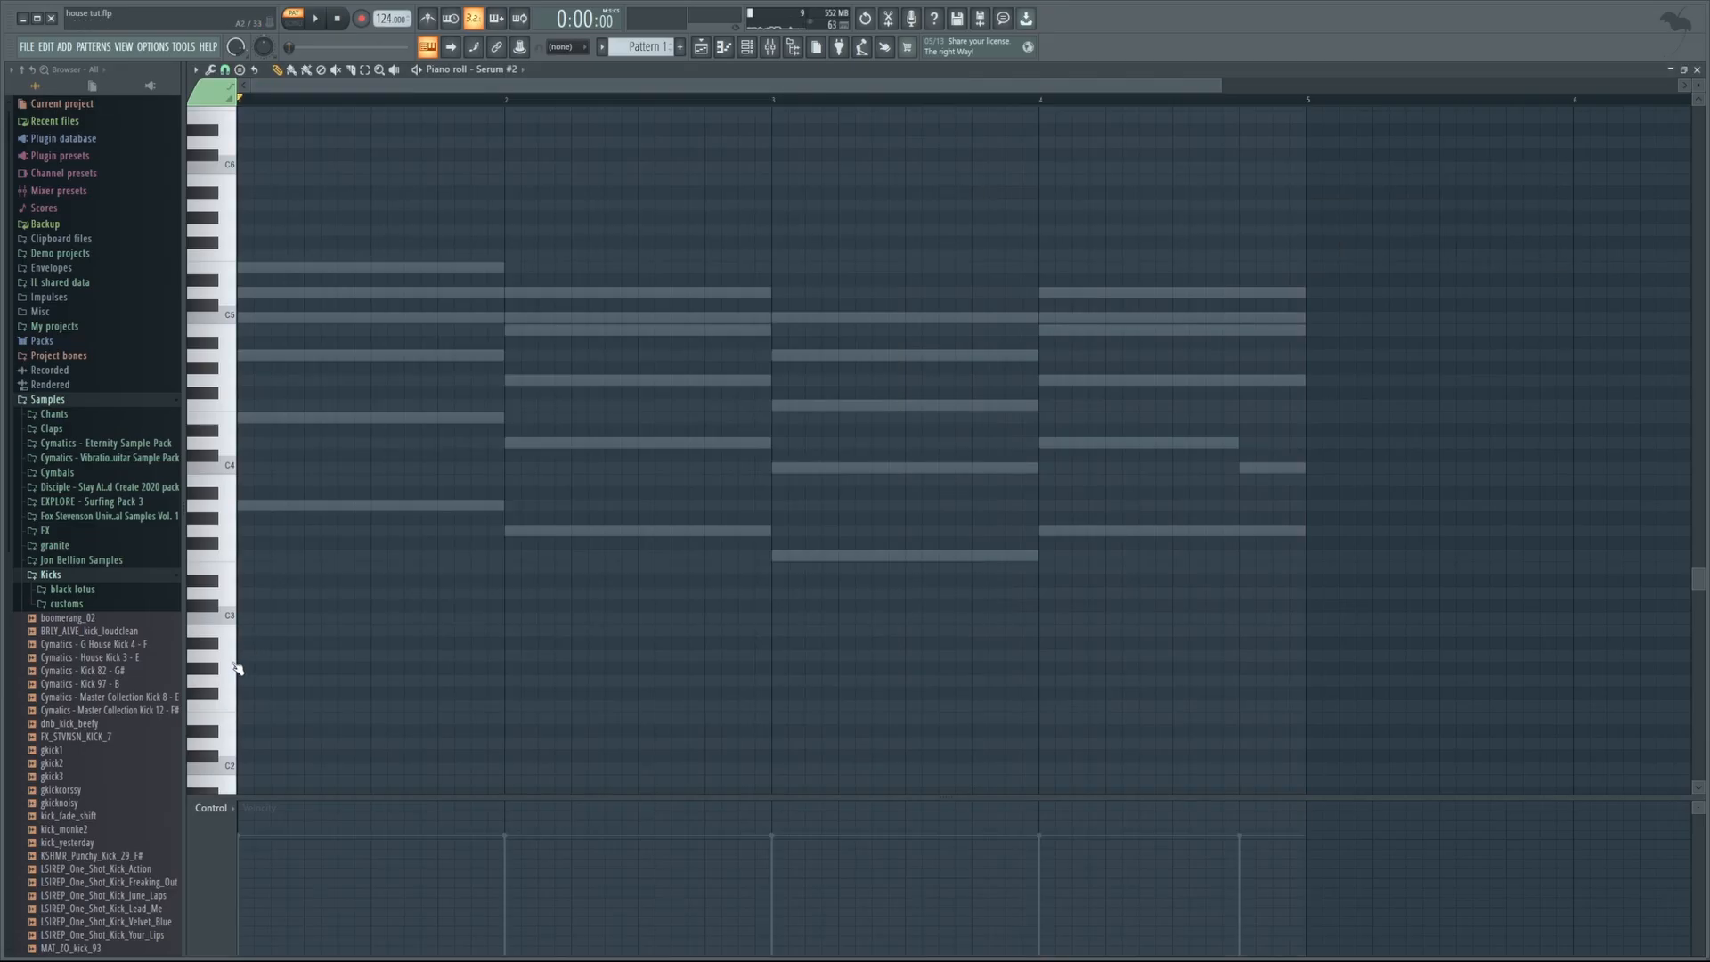
Switch Serum #2 to mono voicing and set its portamento time to 11 ms
mouse_move(230, 662)
mouse_down()
mouse_move(230, 636)
mouse_move(234, 655)
mouse_up()
click(746, 46)
click(1134, 211)
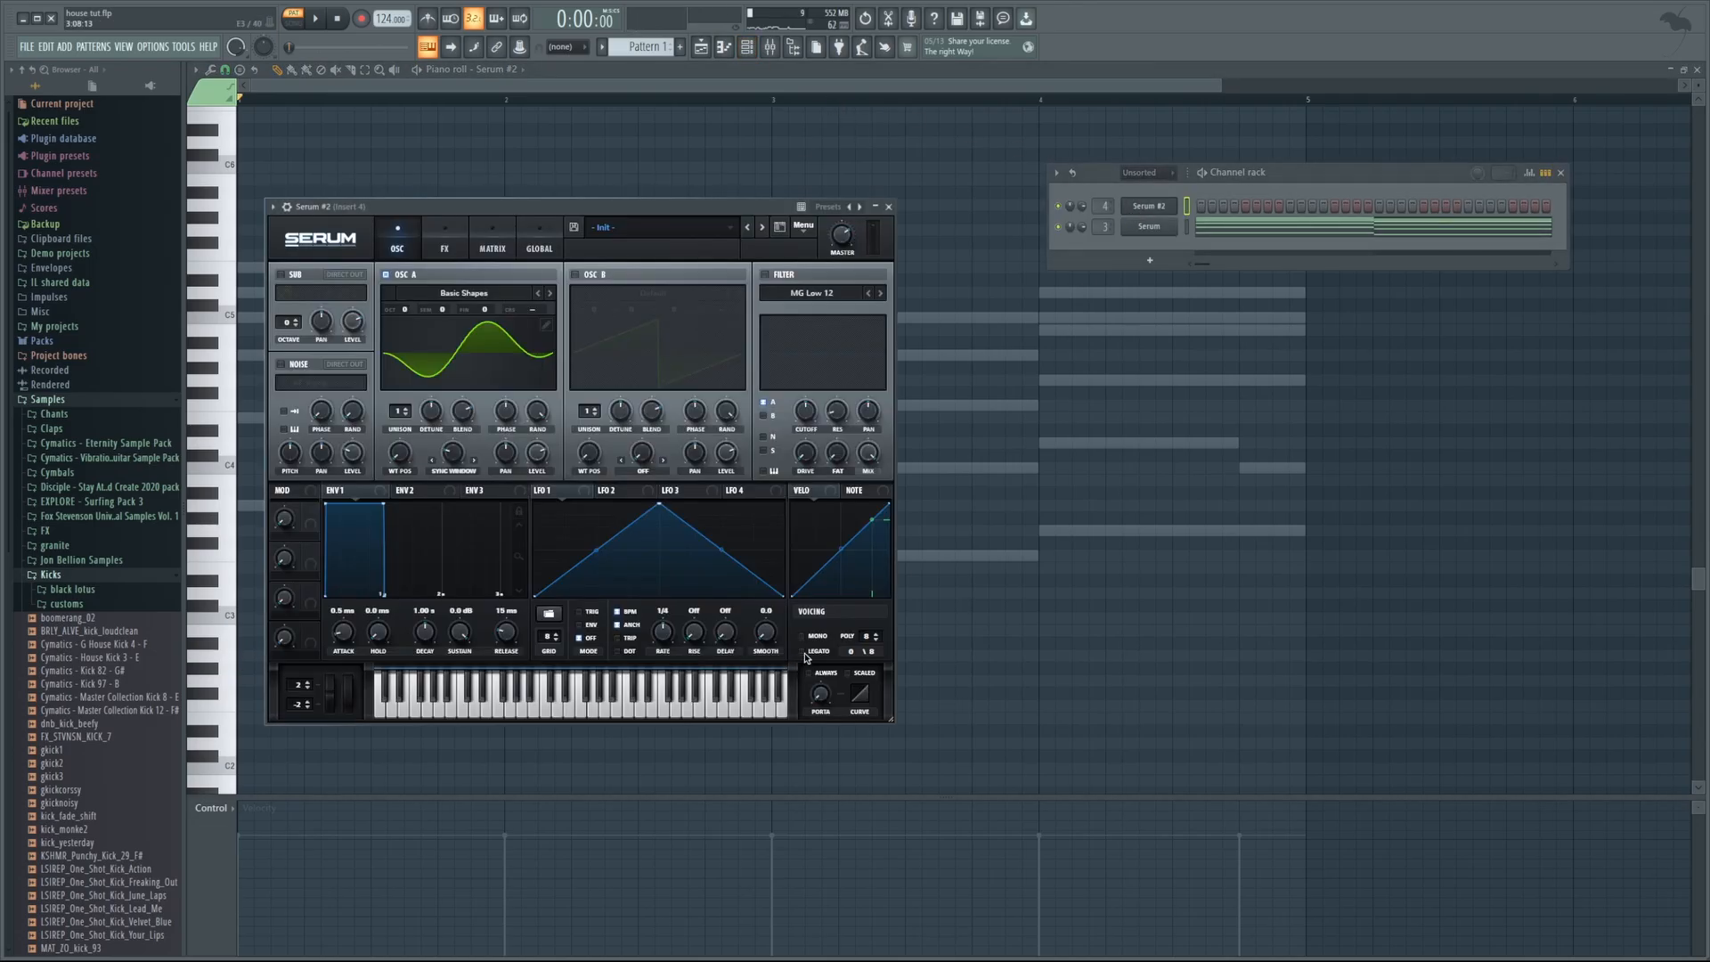
mouse_move(822, 702)
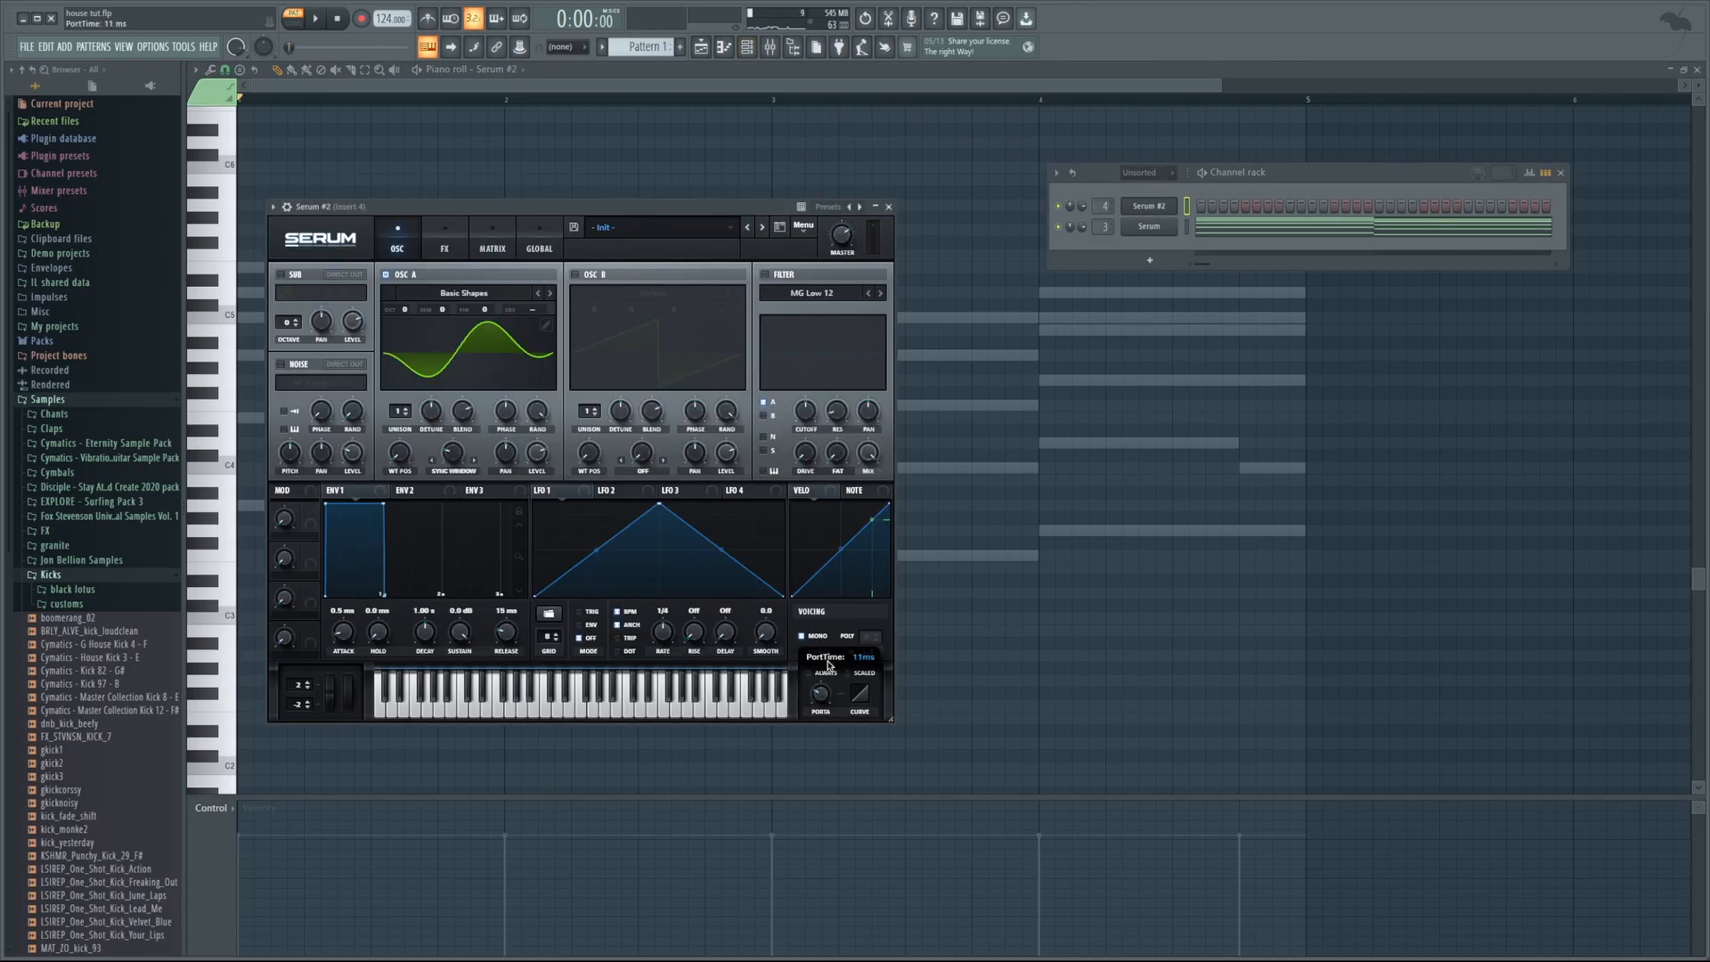
Draw a one-bar A2 bass note in the first bar of Serum #2's piano roll
click(583, 88)
scroll(401, 321, down, 3)
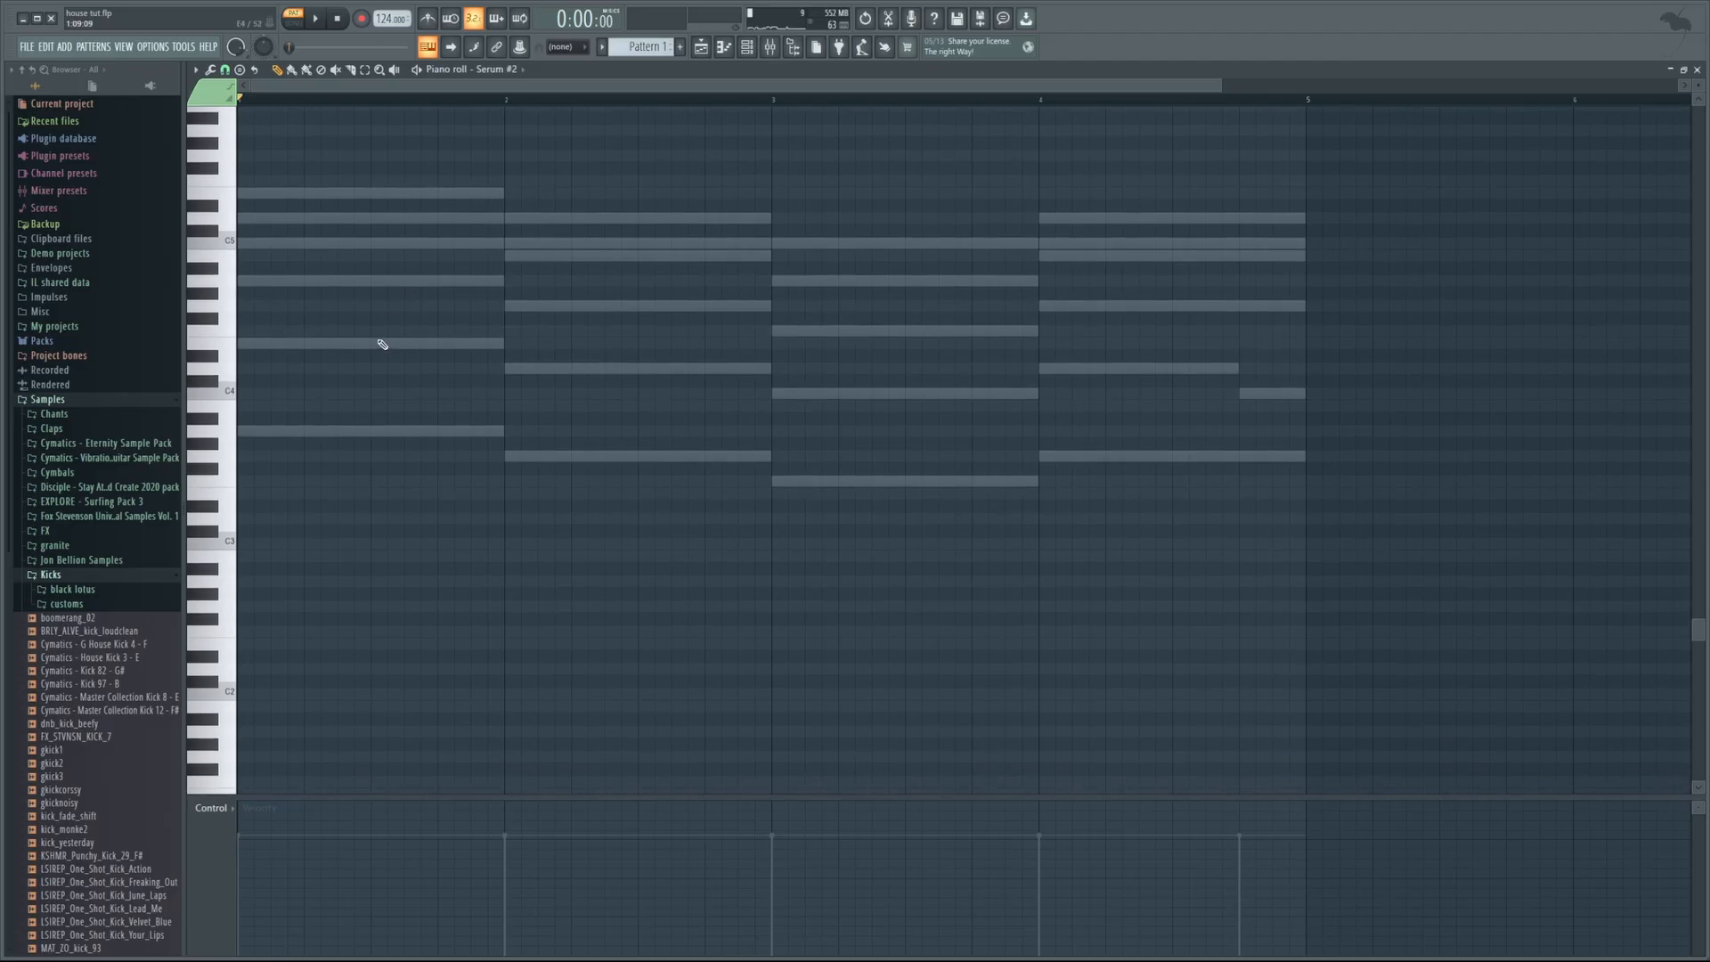
click(258, 593)
drag(222, 579, 222, 579)
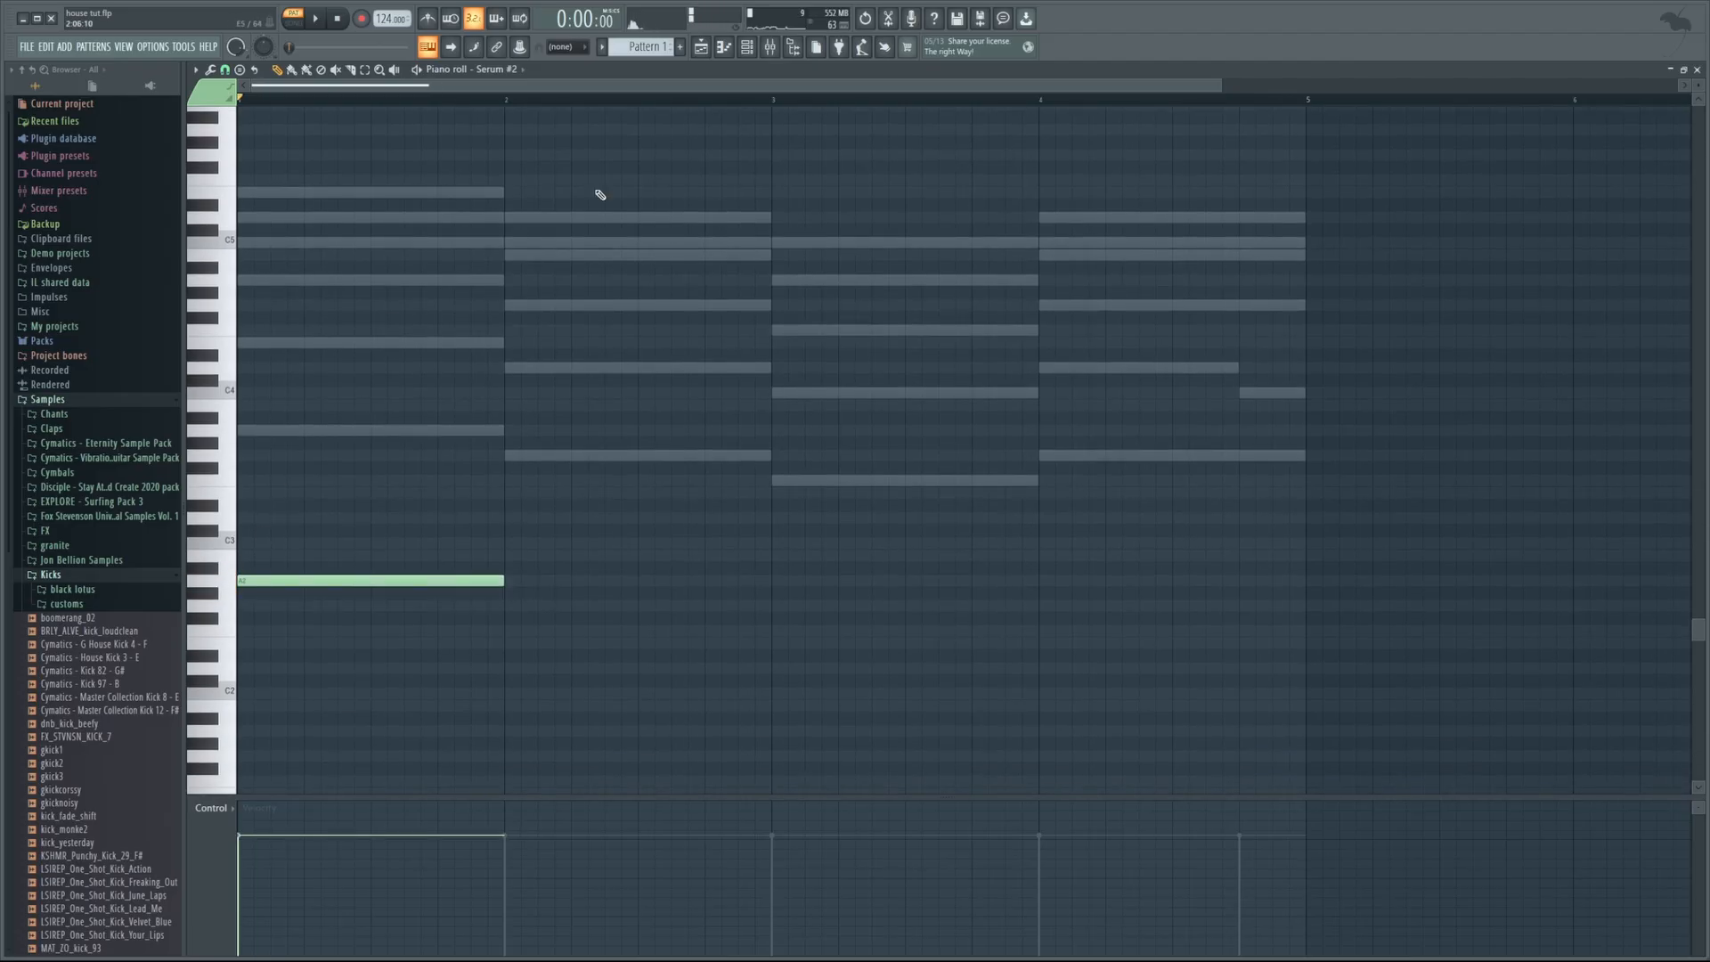
click(747, 46)
click(1154, 207)
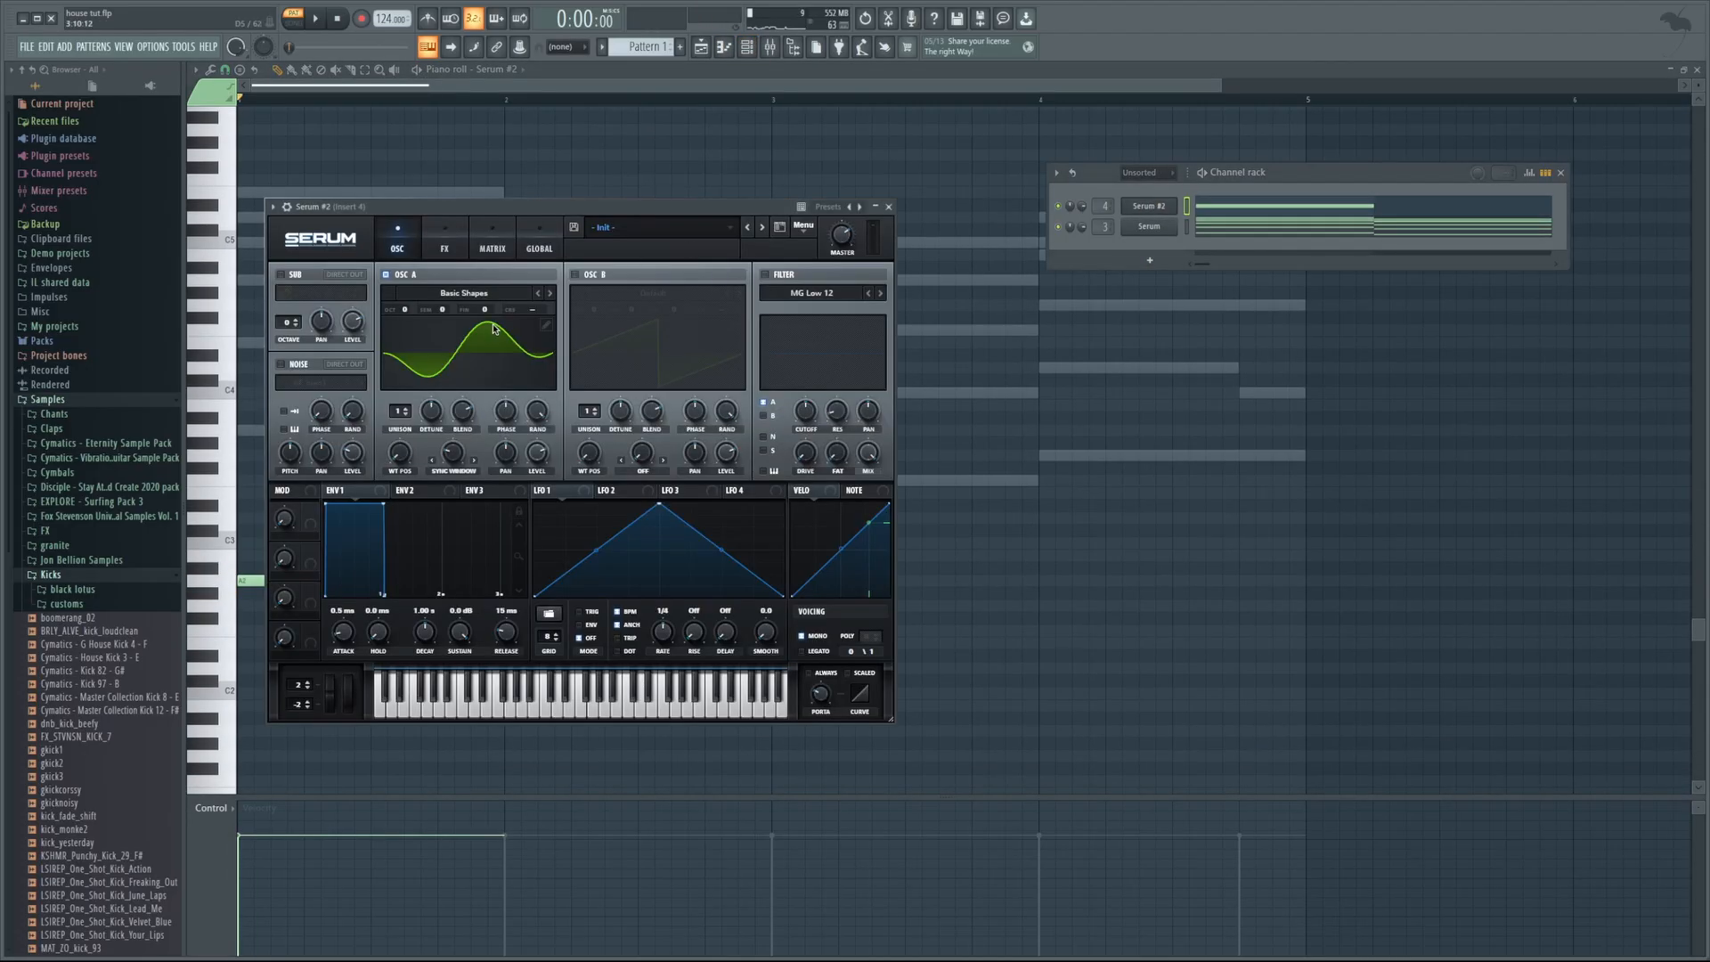
click(404, 283)
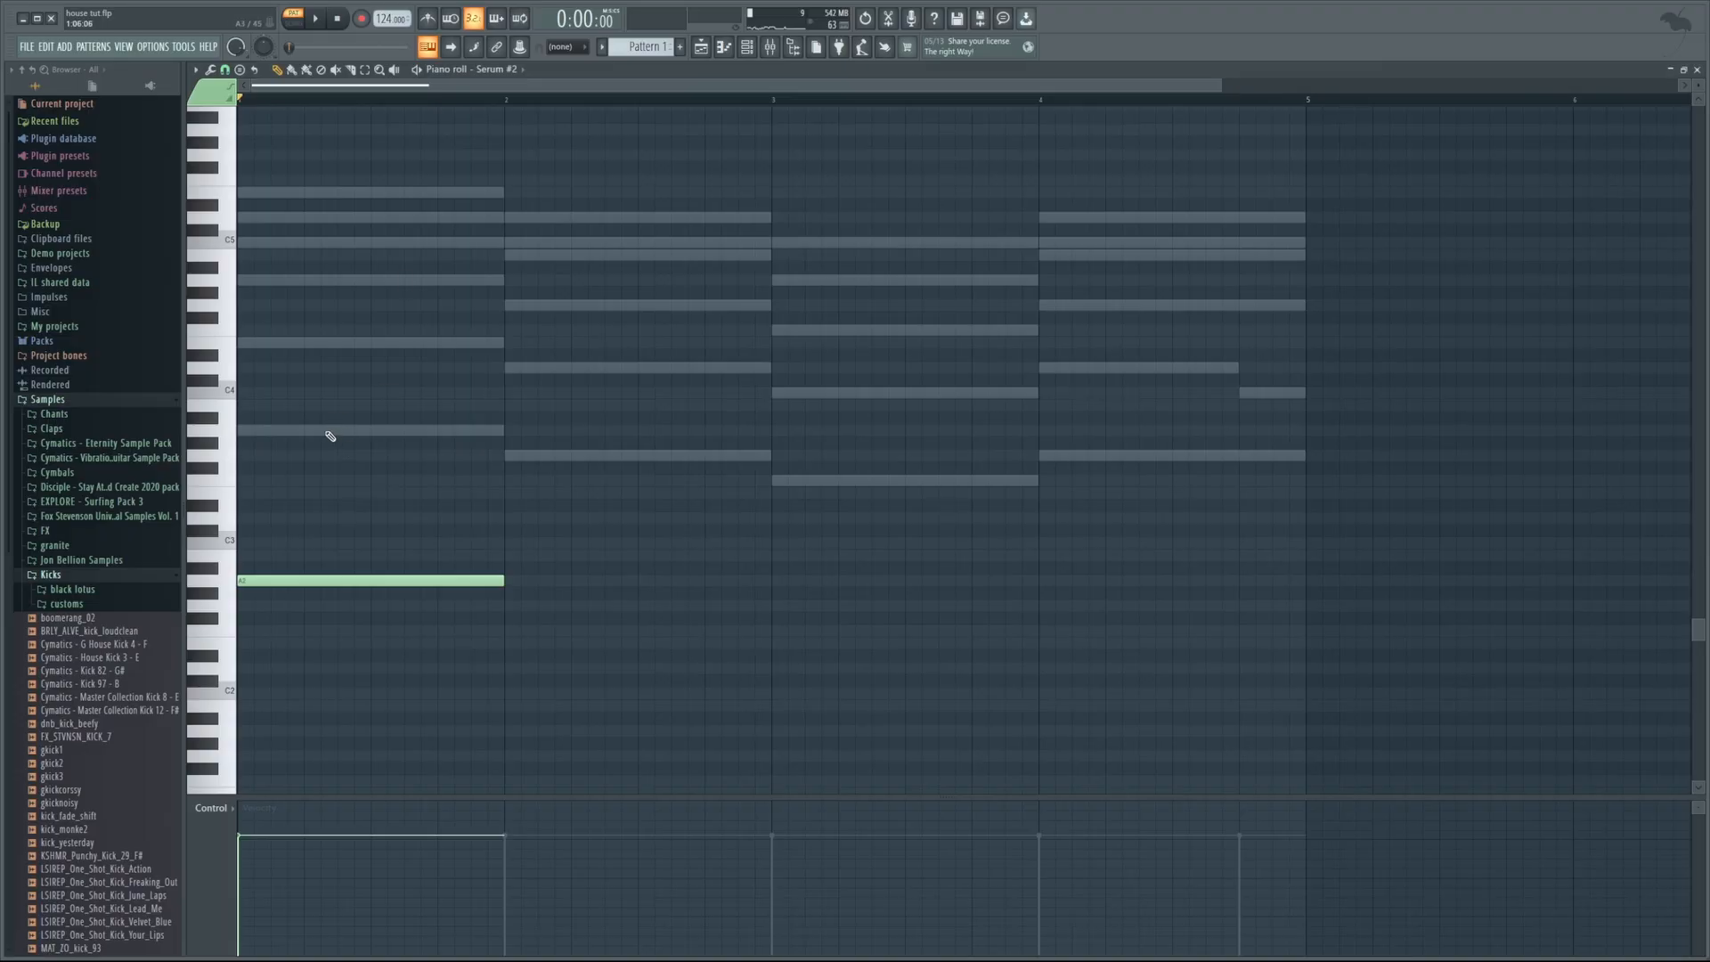
Transpose the first-bar A2 bass note up one octave and shorten it to one beat
key(ctrl+a)
key(ctrl+Up)
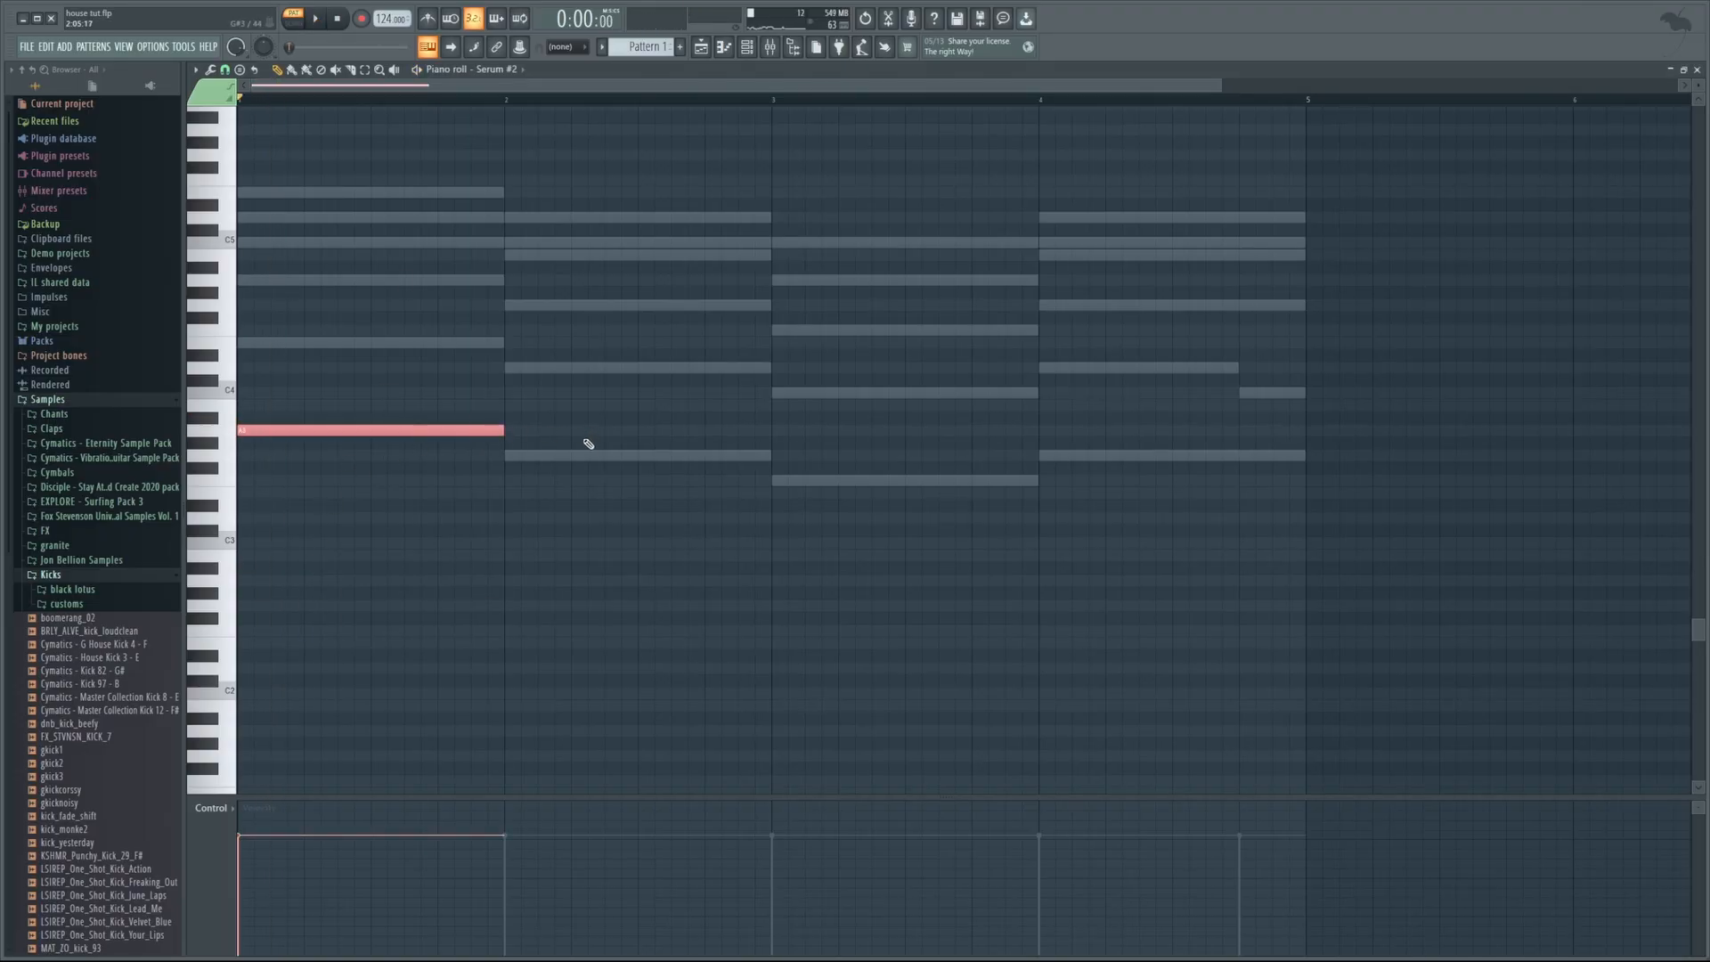
key(ctrl+d)
drag(492, 435, 301, 481)
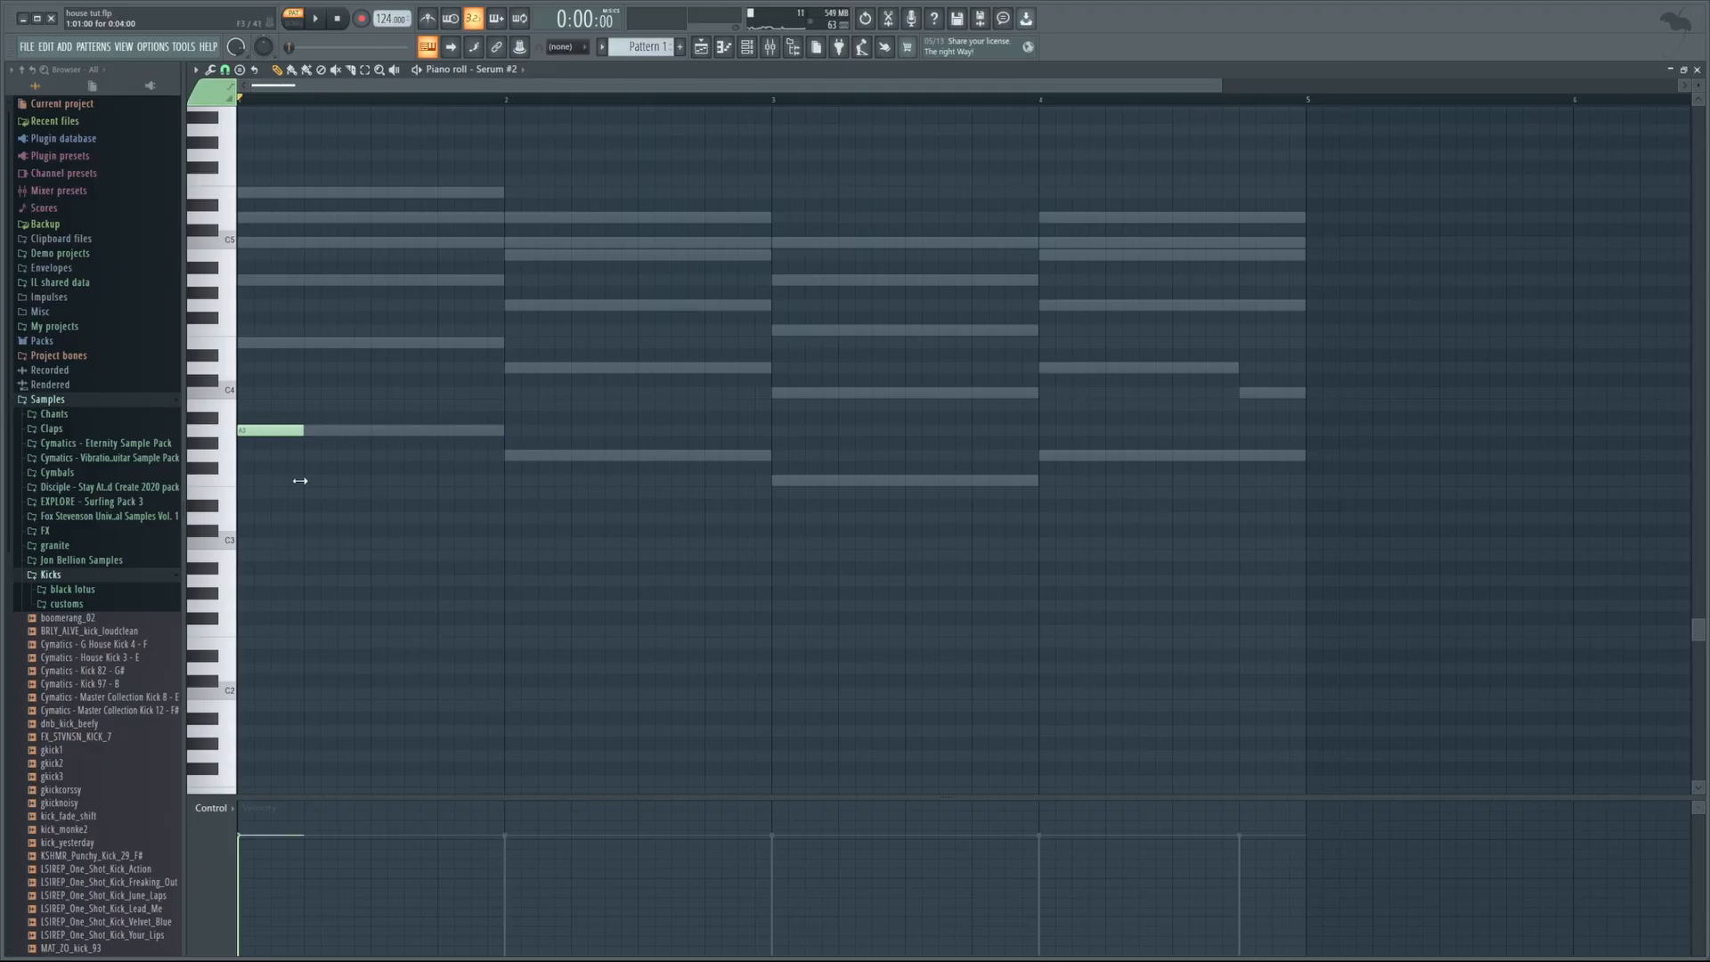
key(space)
Add two one-beat G4 notes, a slightly delayed A4 and a closing half-beat E4 to the first bar of the bass line
click(343, 279)
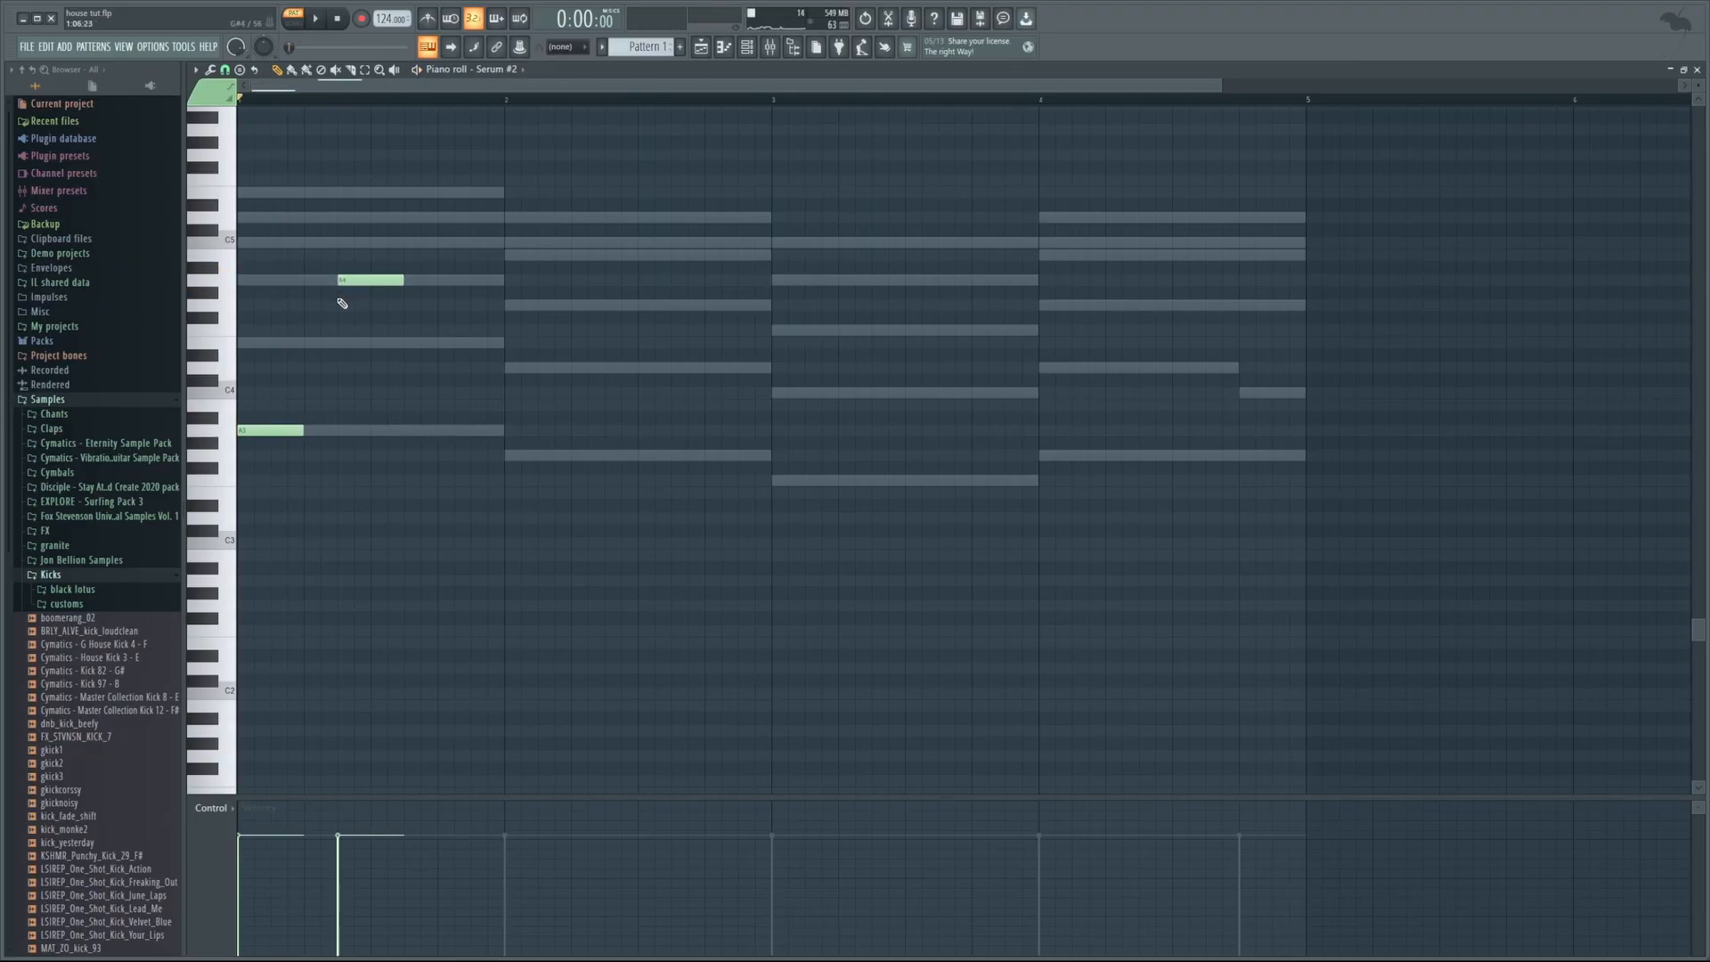
click(341, 307)
drag(374, 279, 409, 305)
key(space)
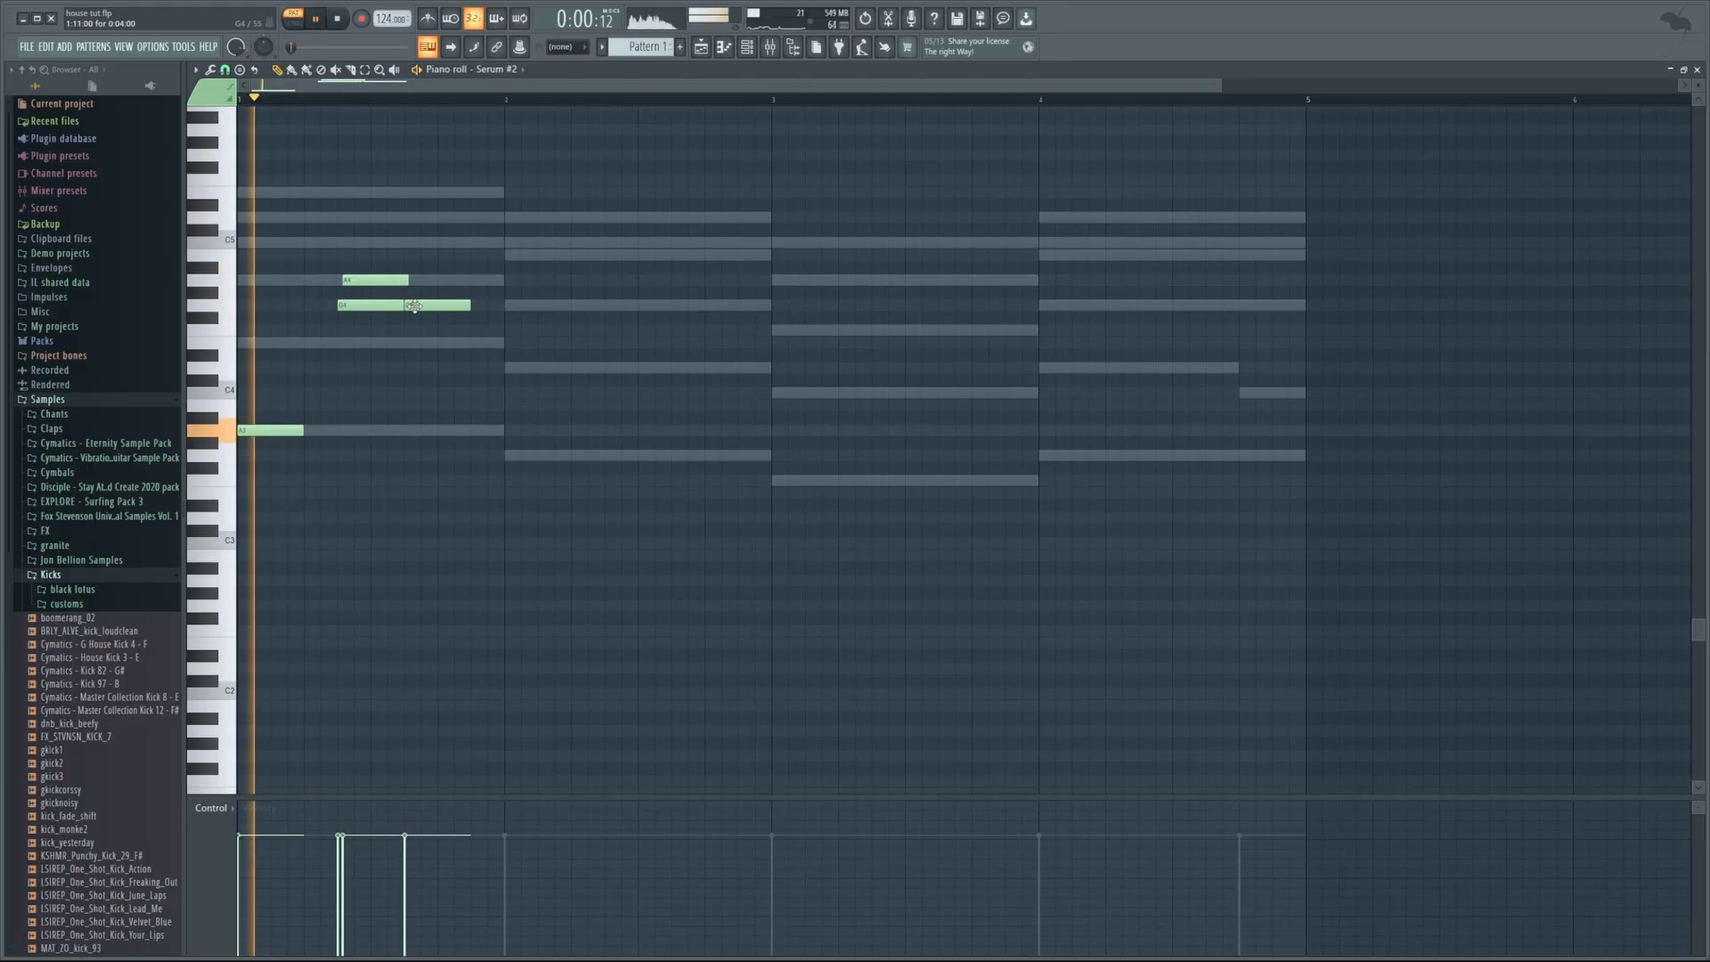
key(space)
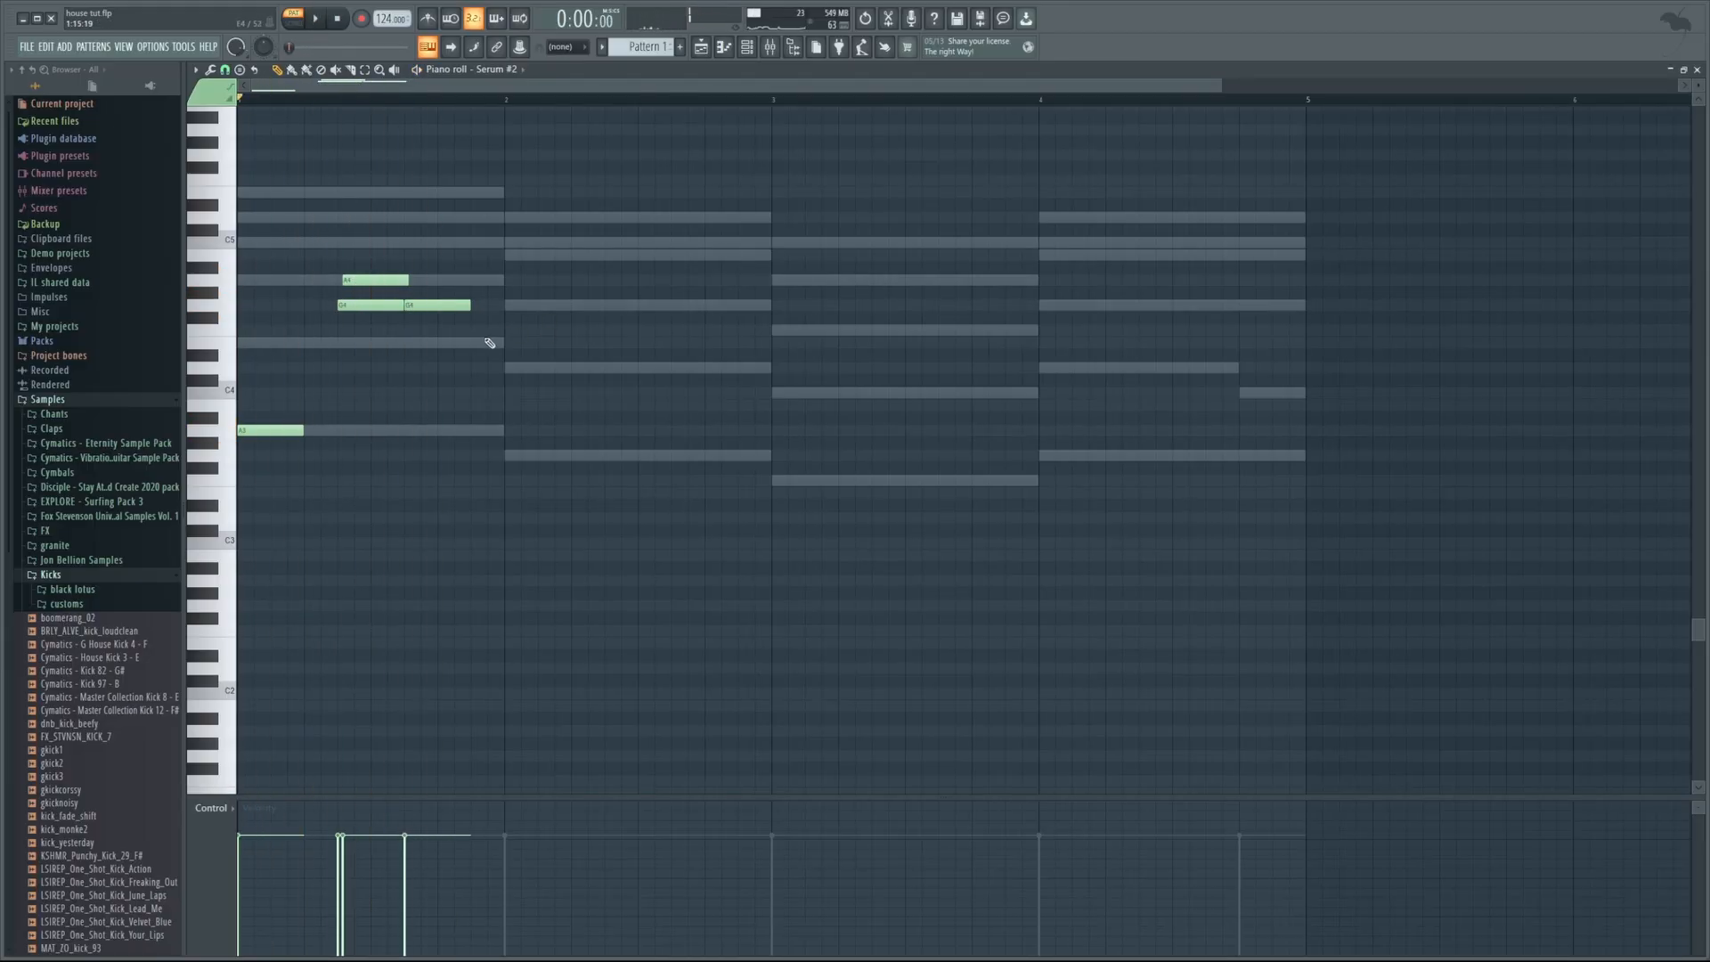
drag(490, 343, 508, 357)
Continue the bass line through bar four, filling bar two with D4, a half-beat C4, D4 and E4, and play it
click(510, 370)
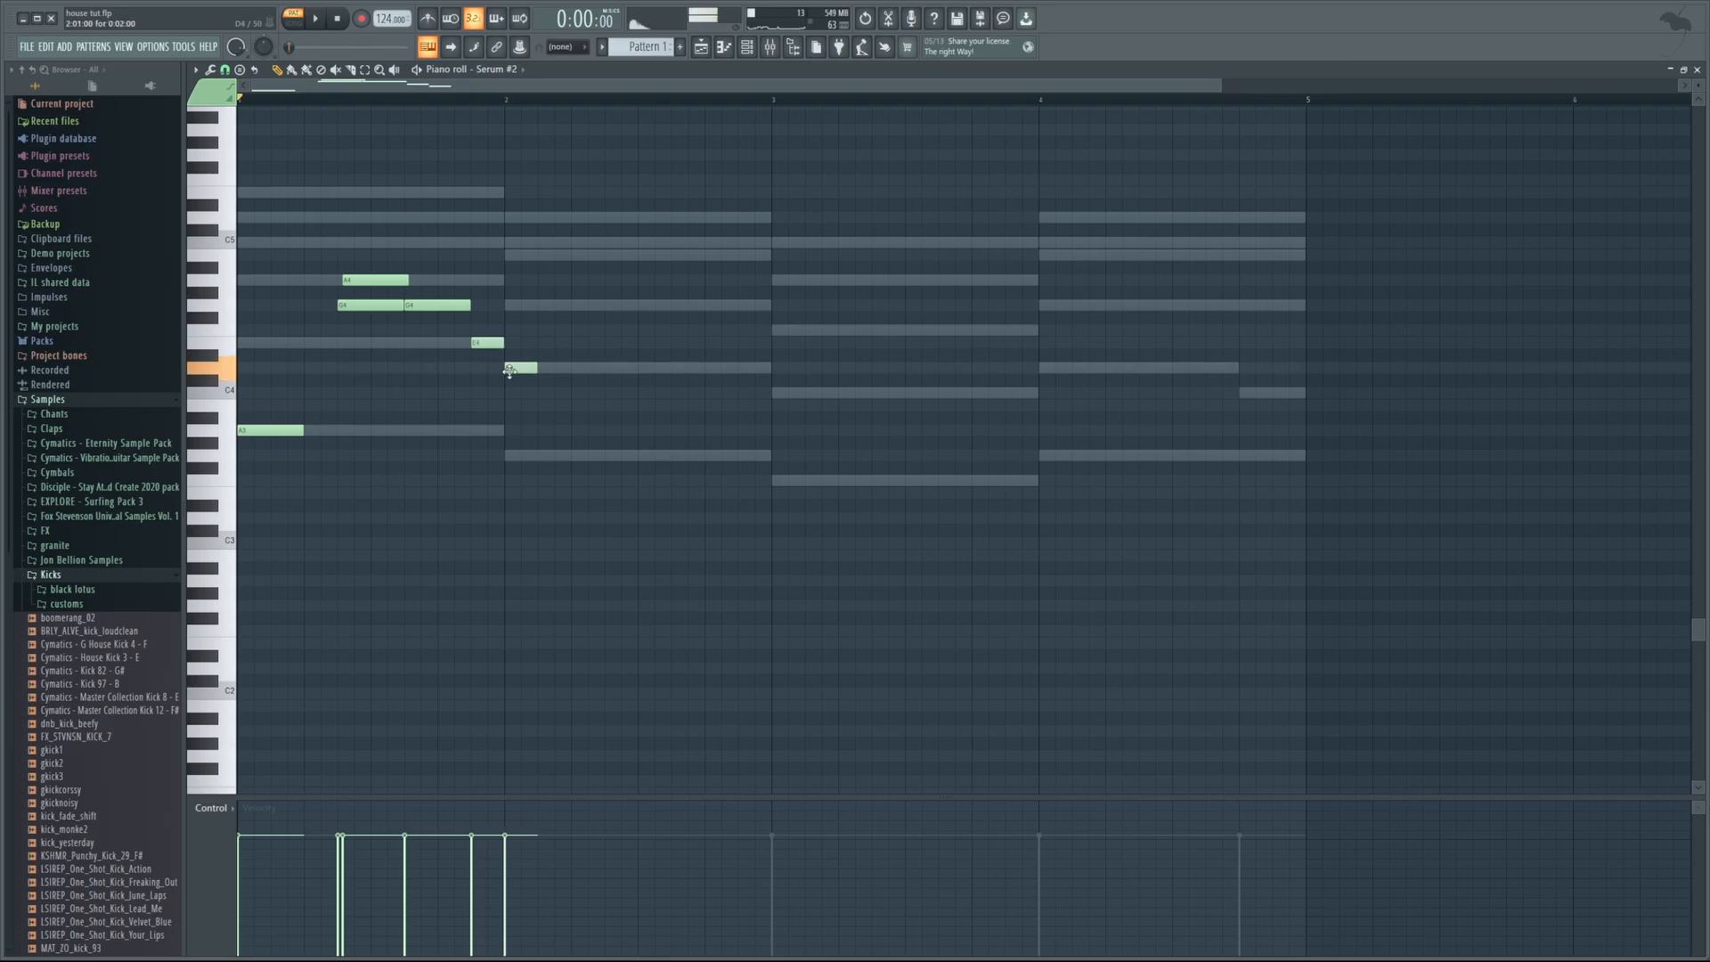
click(608, 393)
drag(673, 394, 623, 394)
click(643, 367)
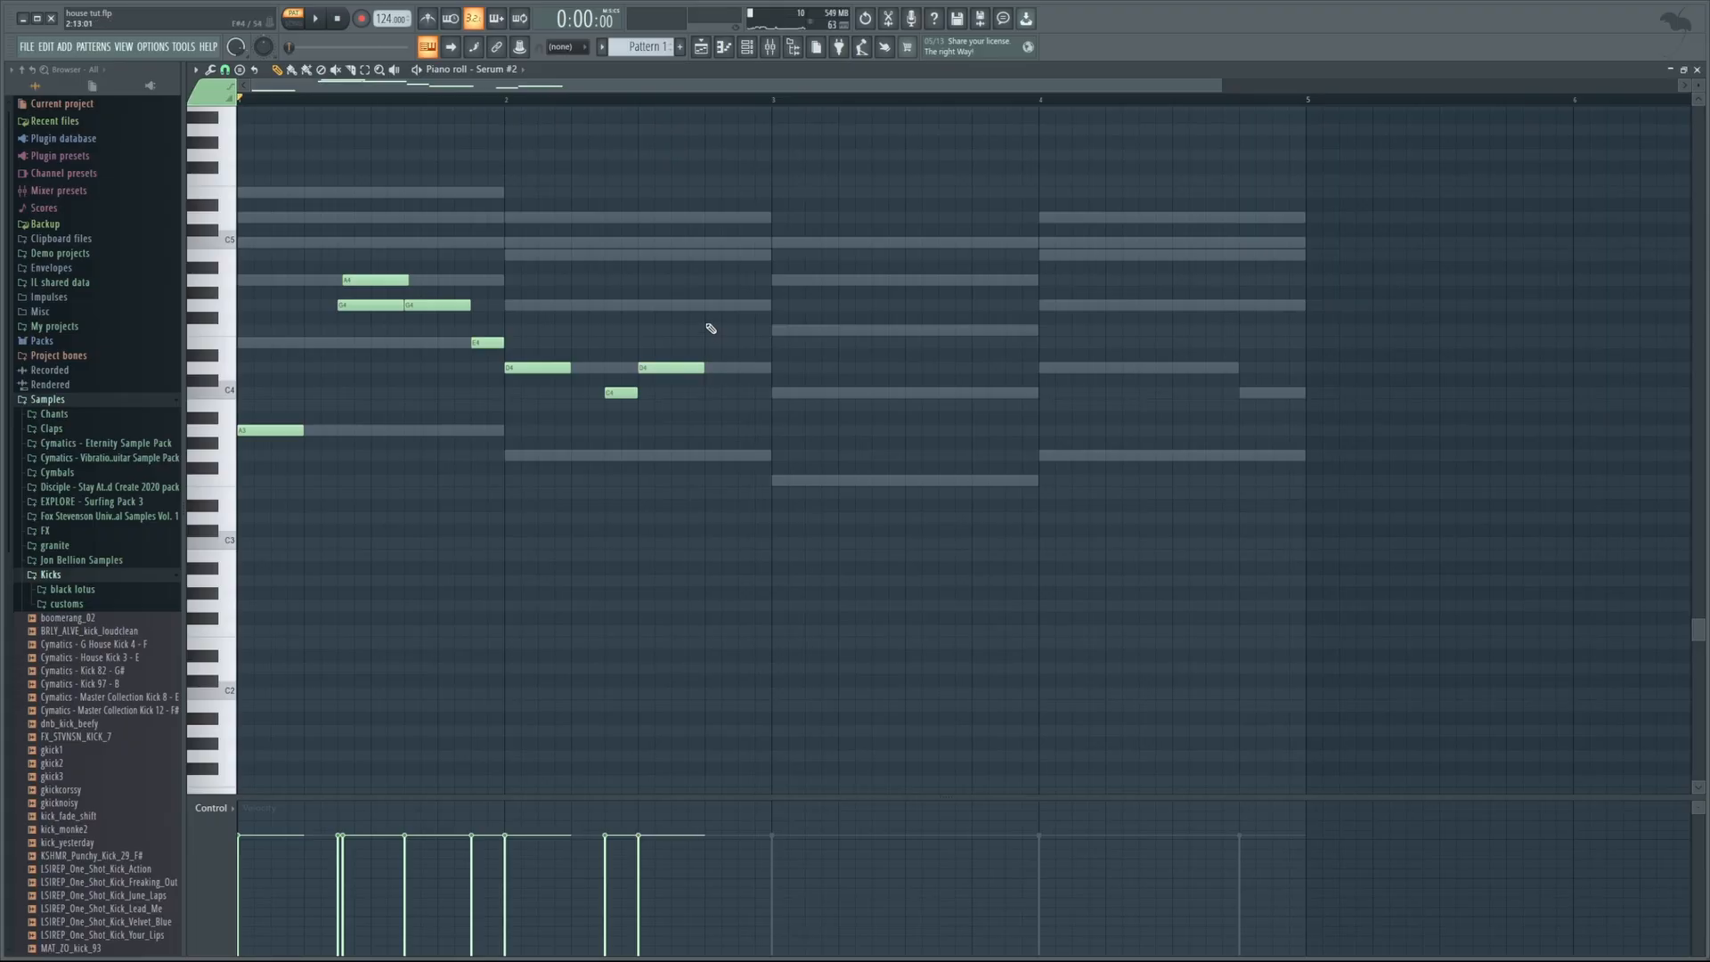
click(708, 343)
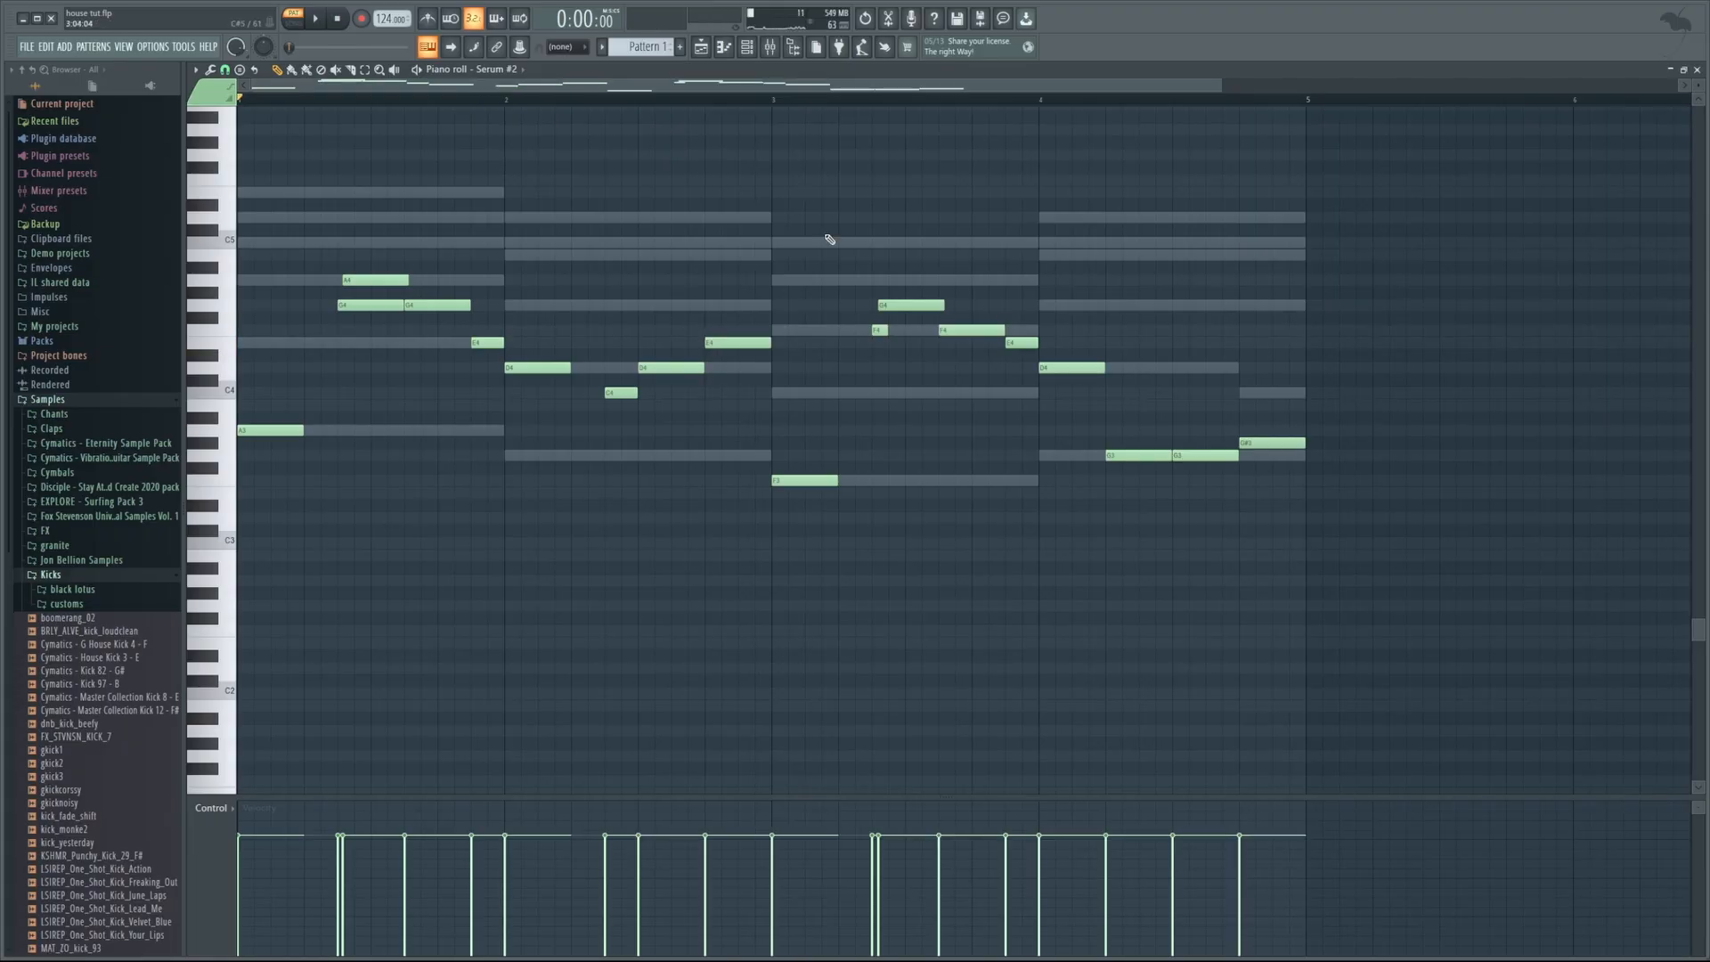
key(space)
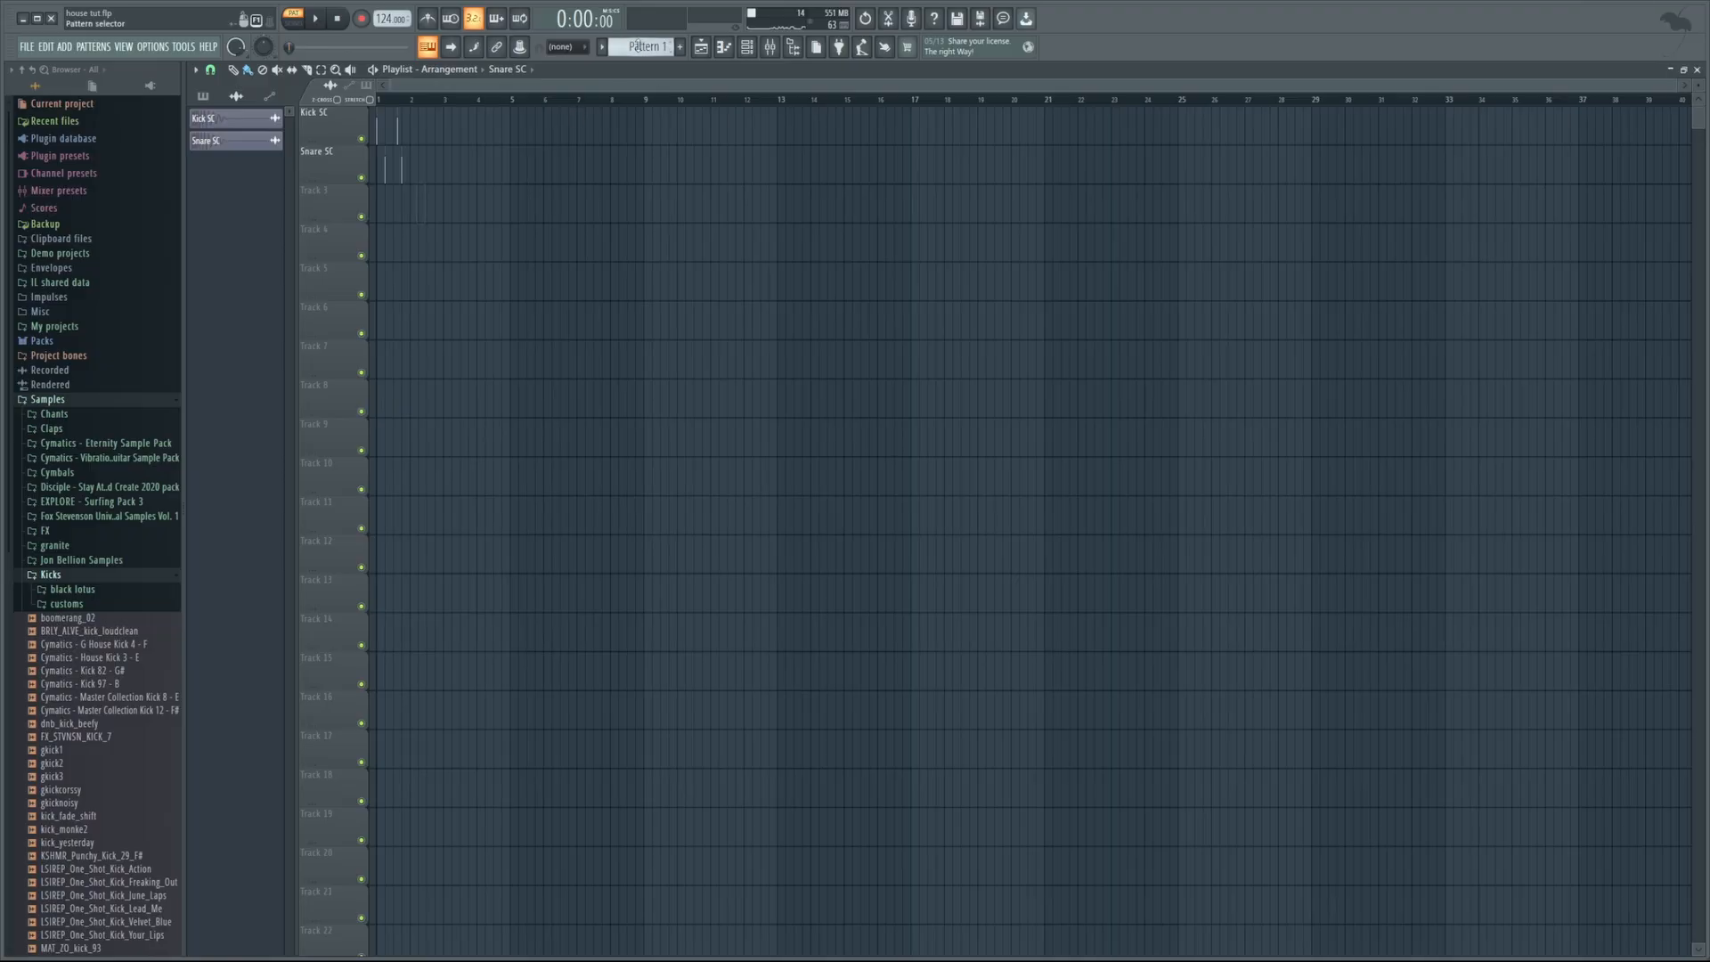
Place two consecutive Pattern 1 clips on Track 3 of the playlist, covering bars 1 to 8
click(638, 47)
click(489, 204)
drag(527, 192, 417, 192)
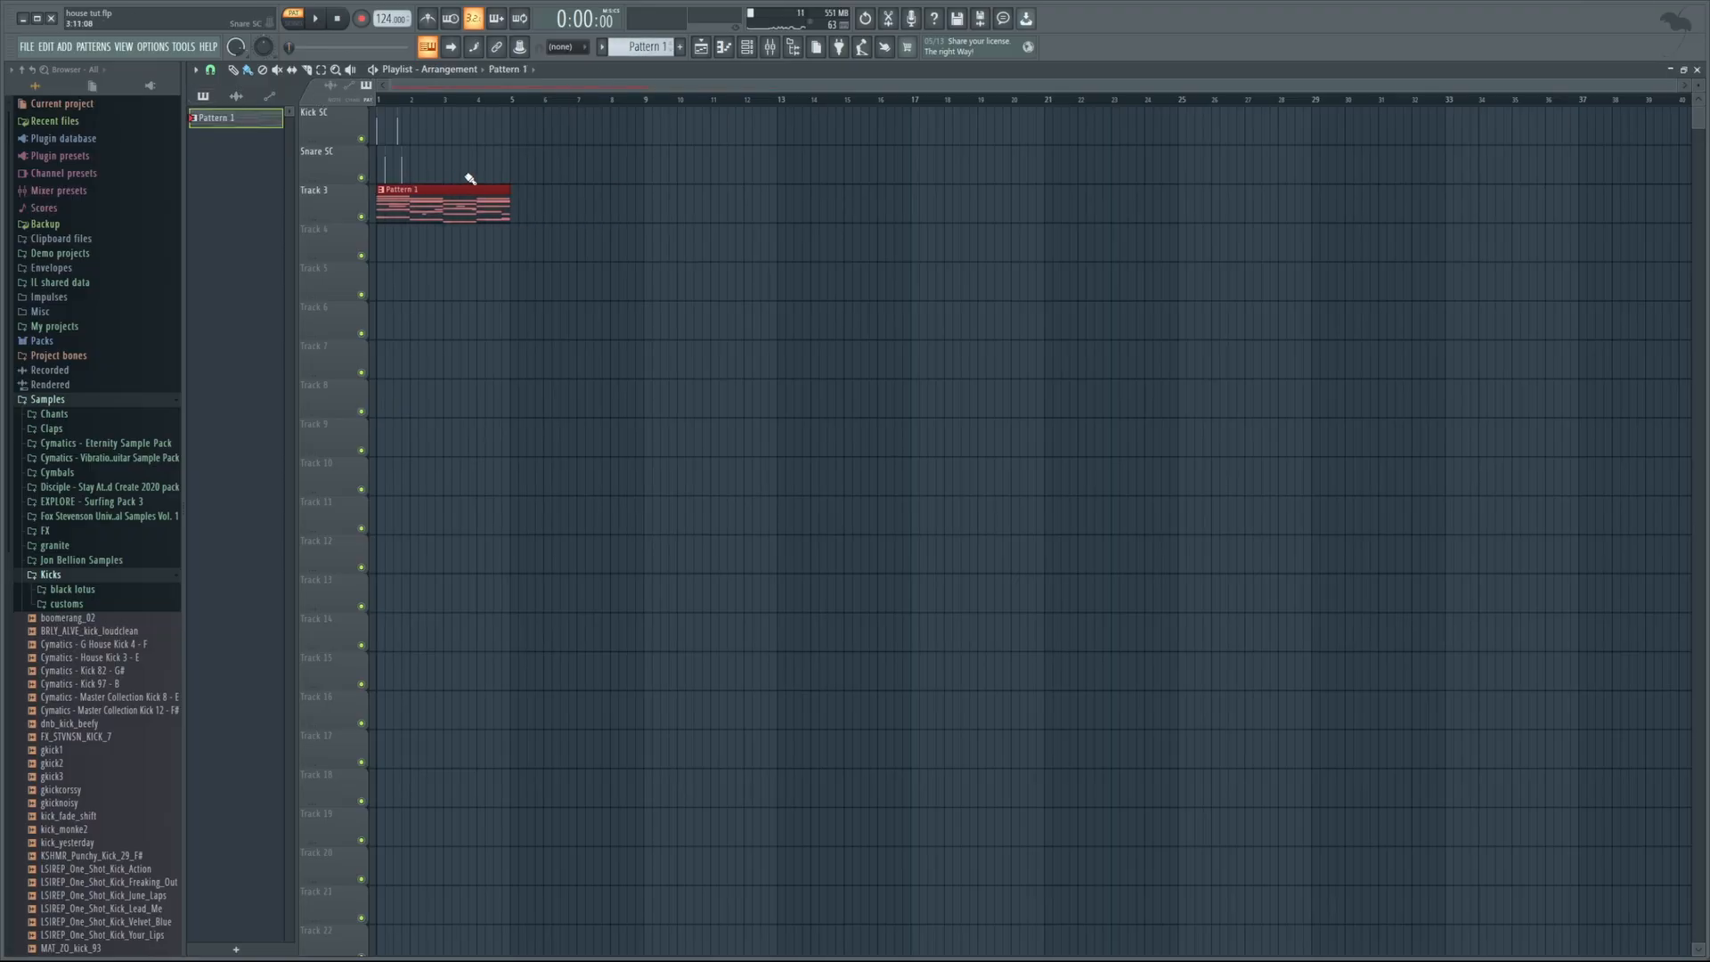
click(519, 194)
Cut Serum #2's notes out of Pattern 1 and paste them into Pattern 2
click(746, 47)
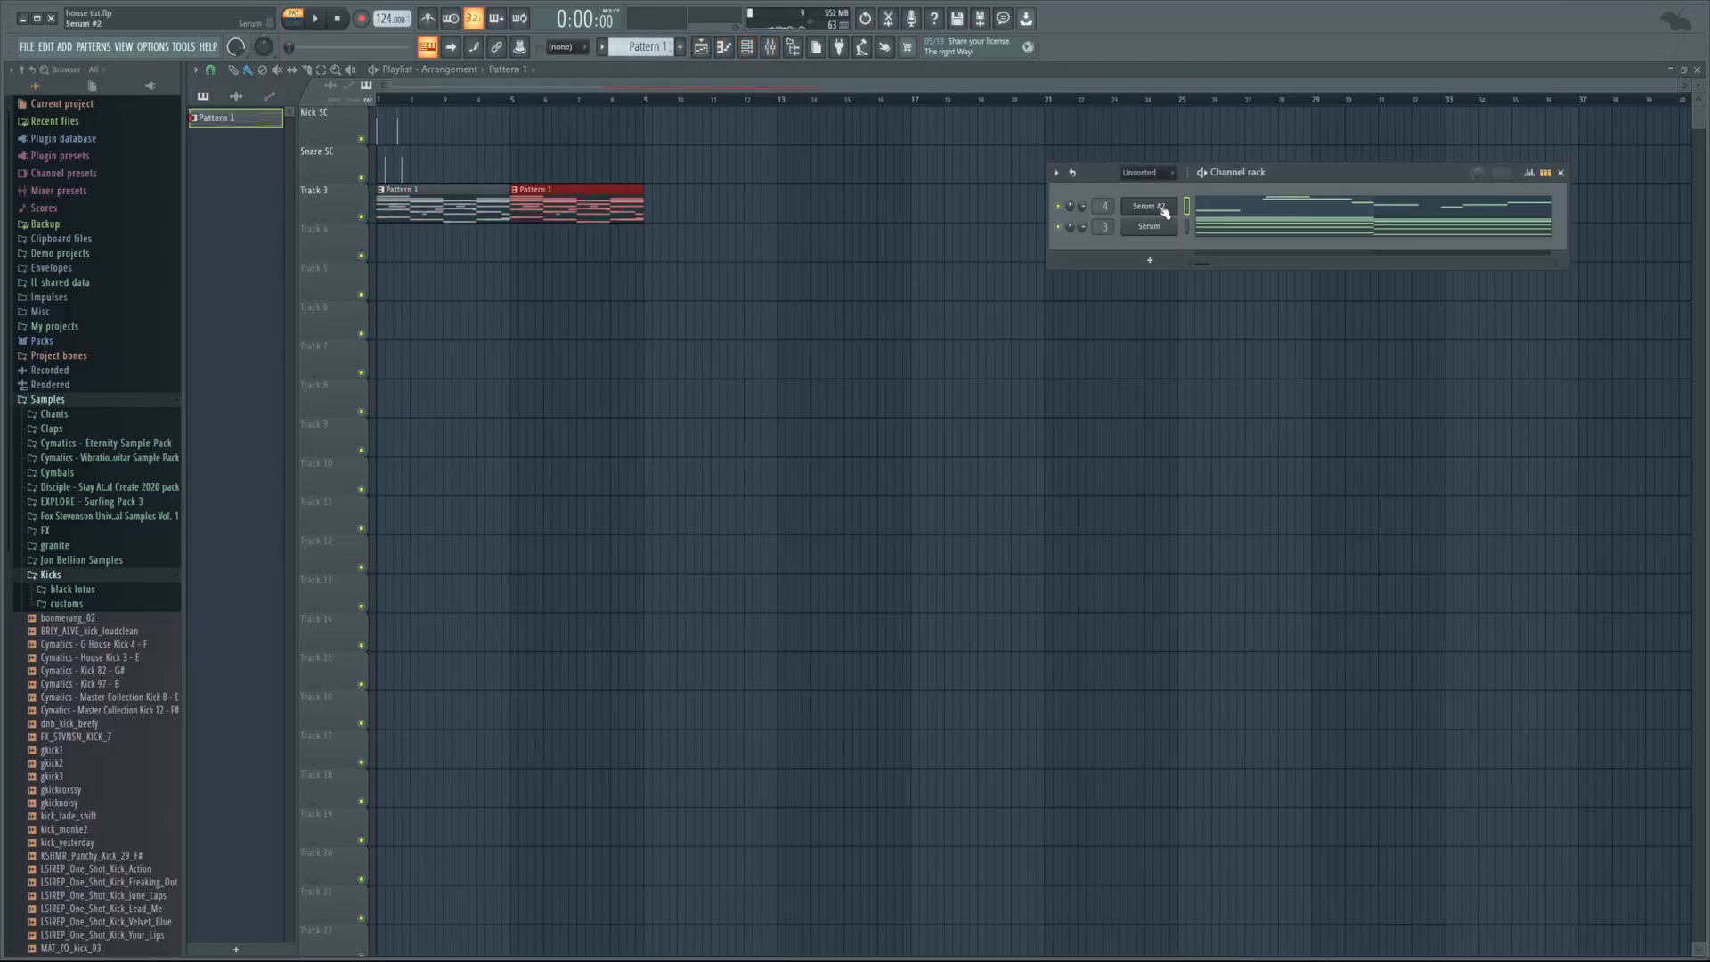
key(ctrl+x)
scroll(633, 46, up, 1)
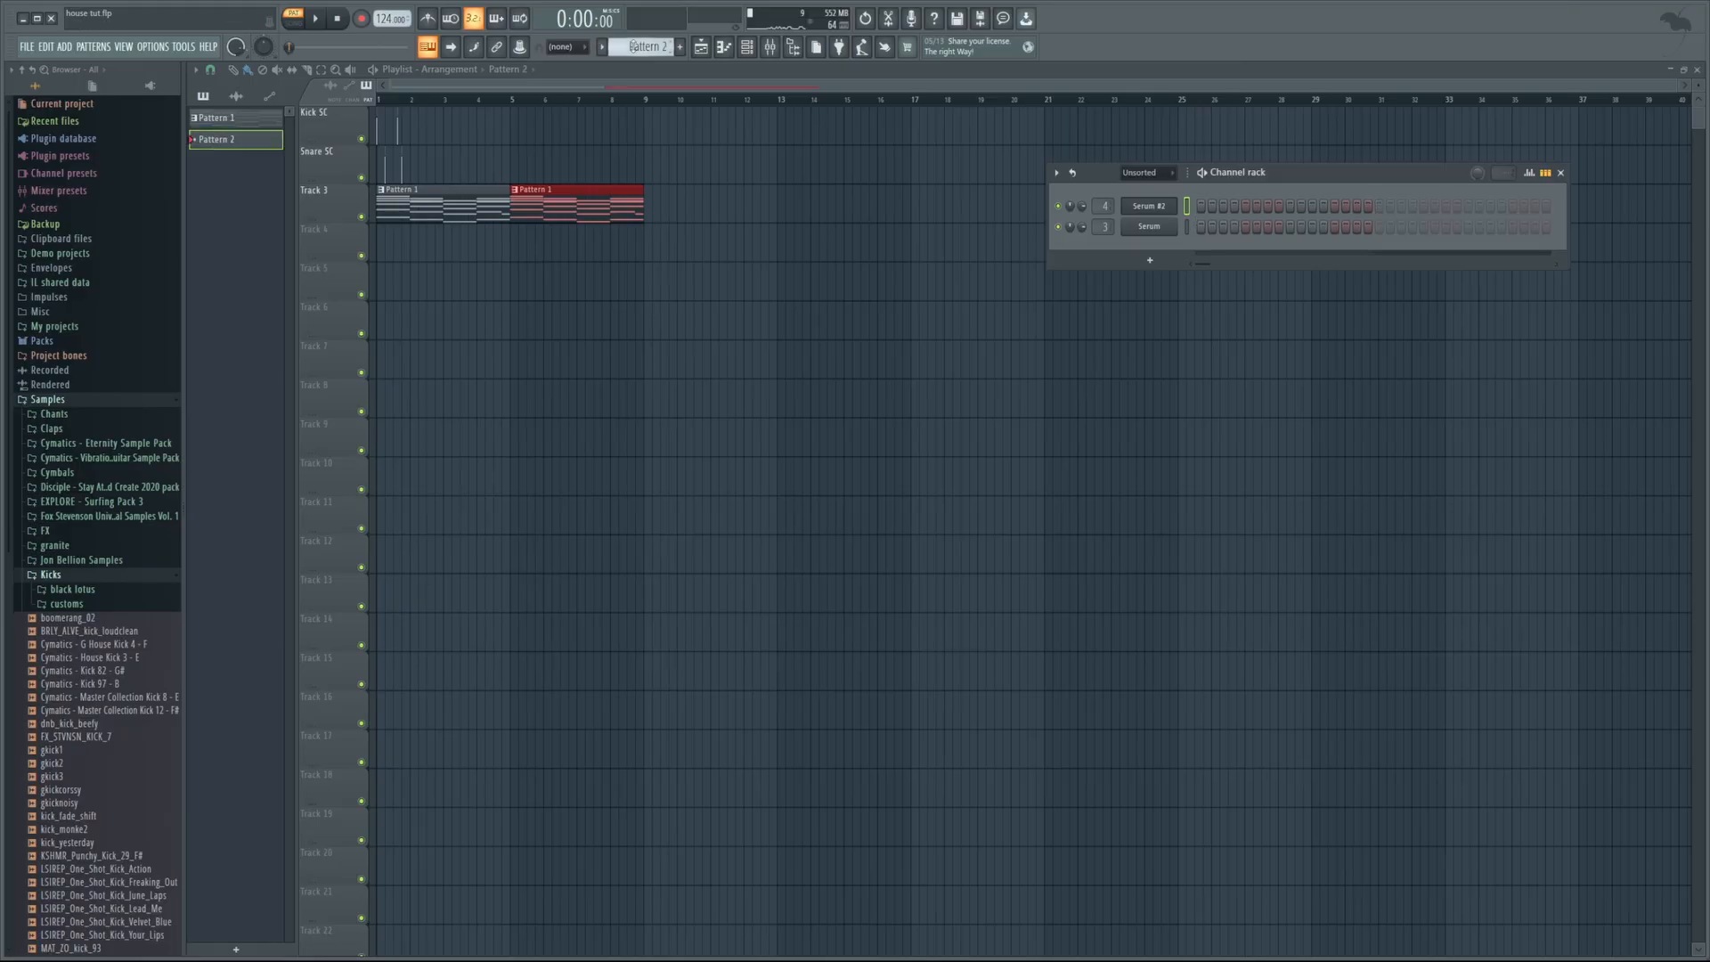
key(ctrl+v)
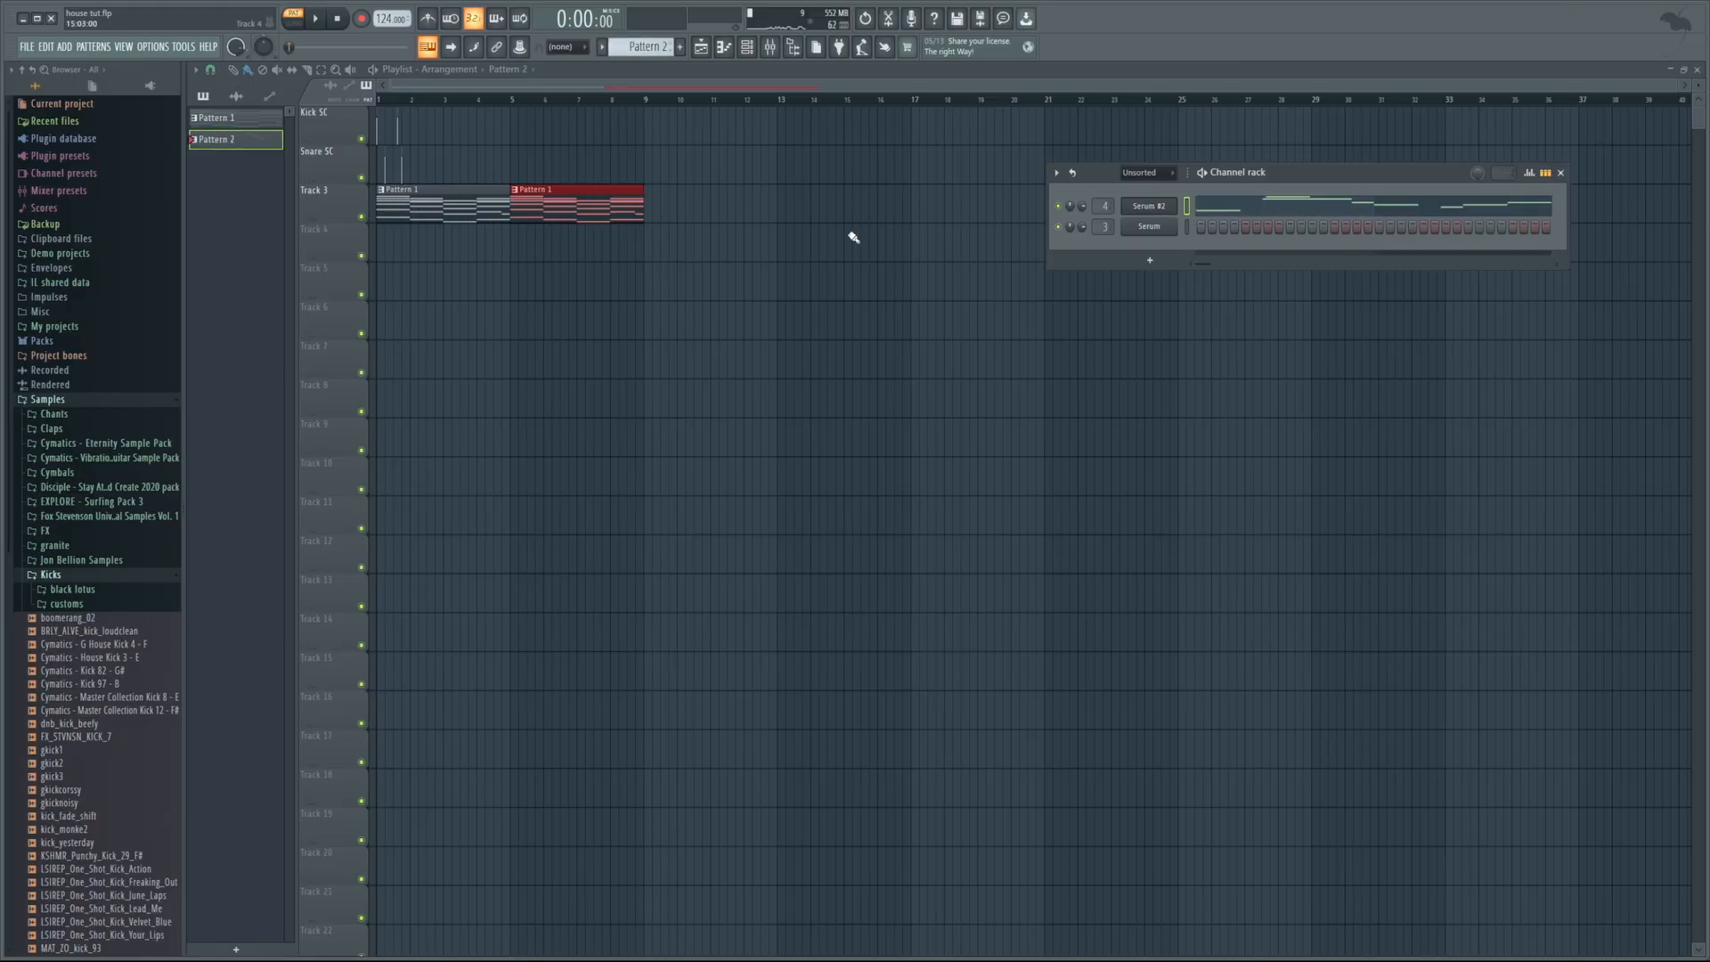
Place two consecutive Pattern 2 clips on Track 4 across bars 1 to 8 and switch playback to song mode
click(559, 247)
drag(592, 249, 329, 248)
click(557, 245)
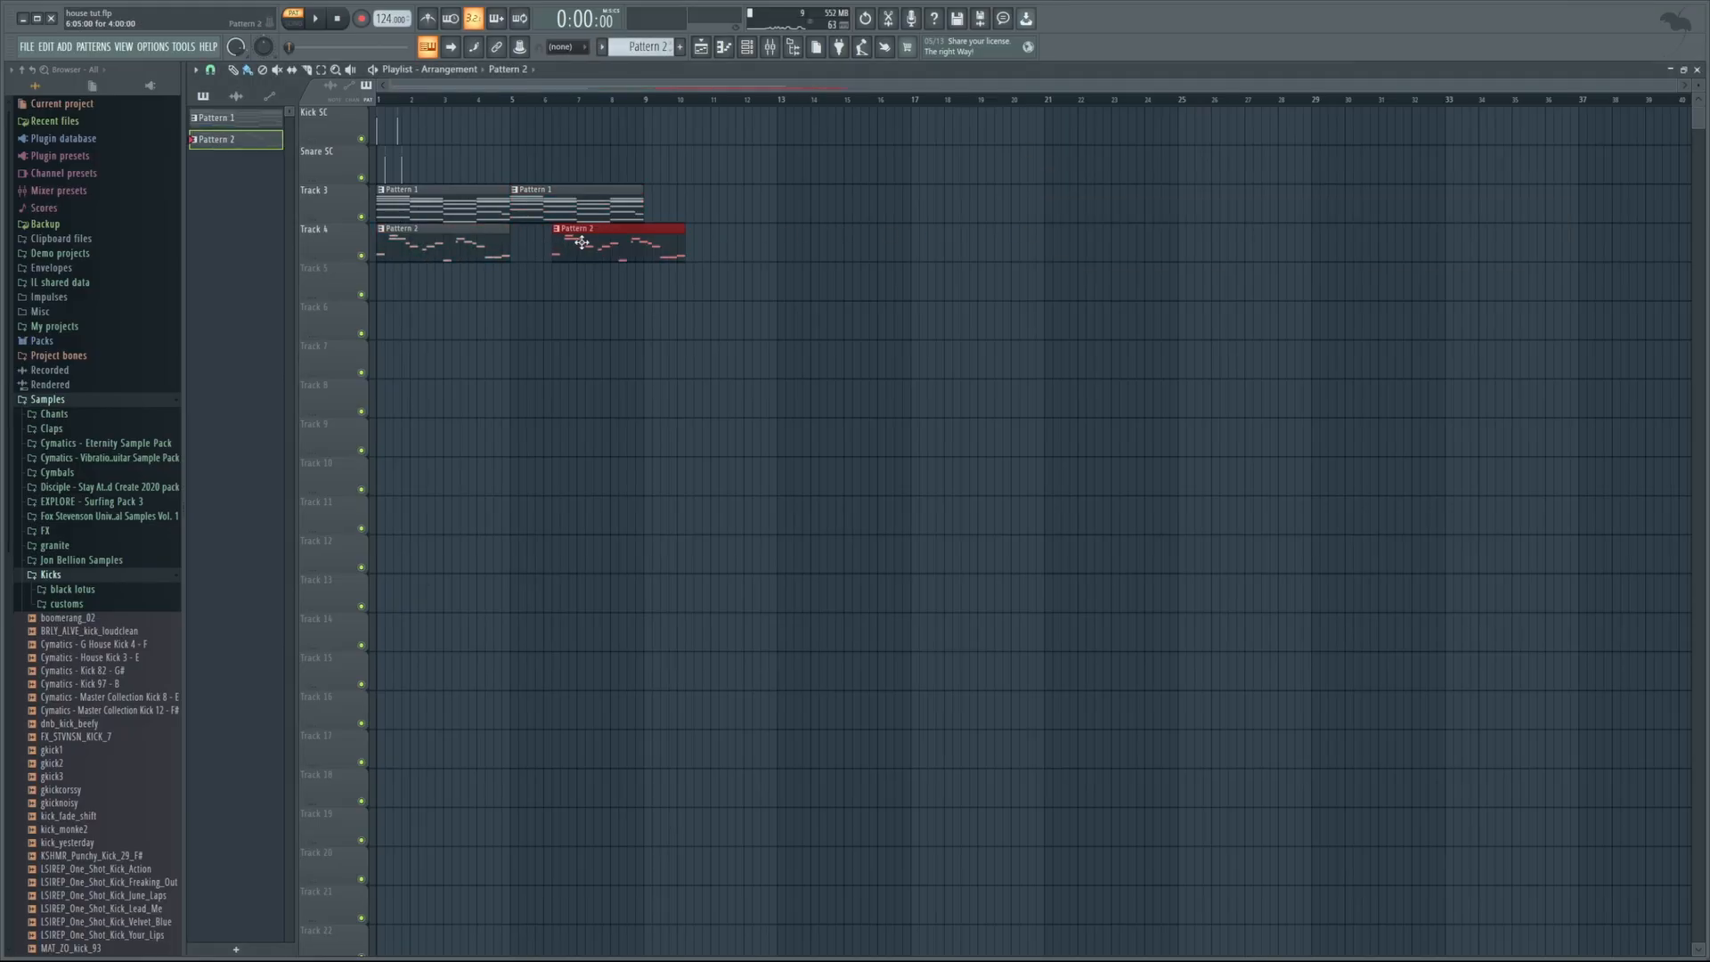
drag(604, 247, 551, 224)
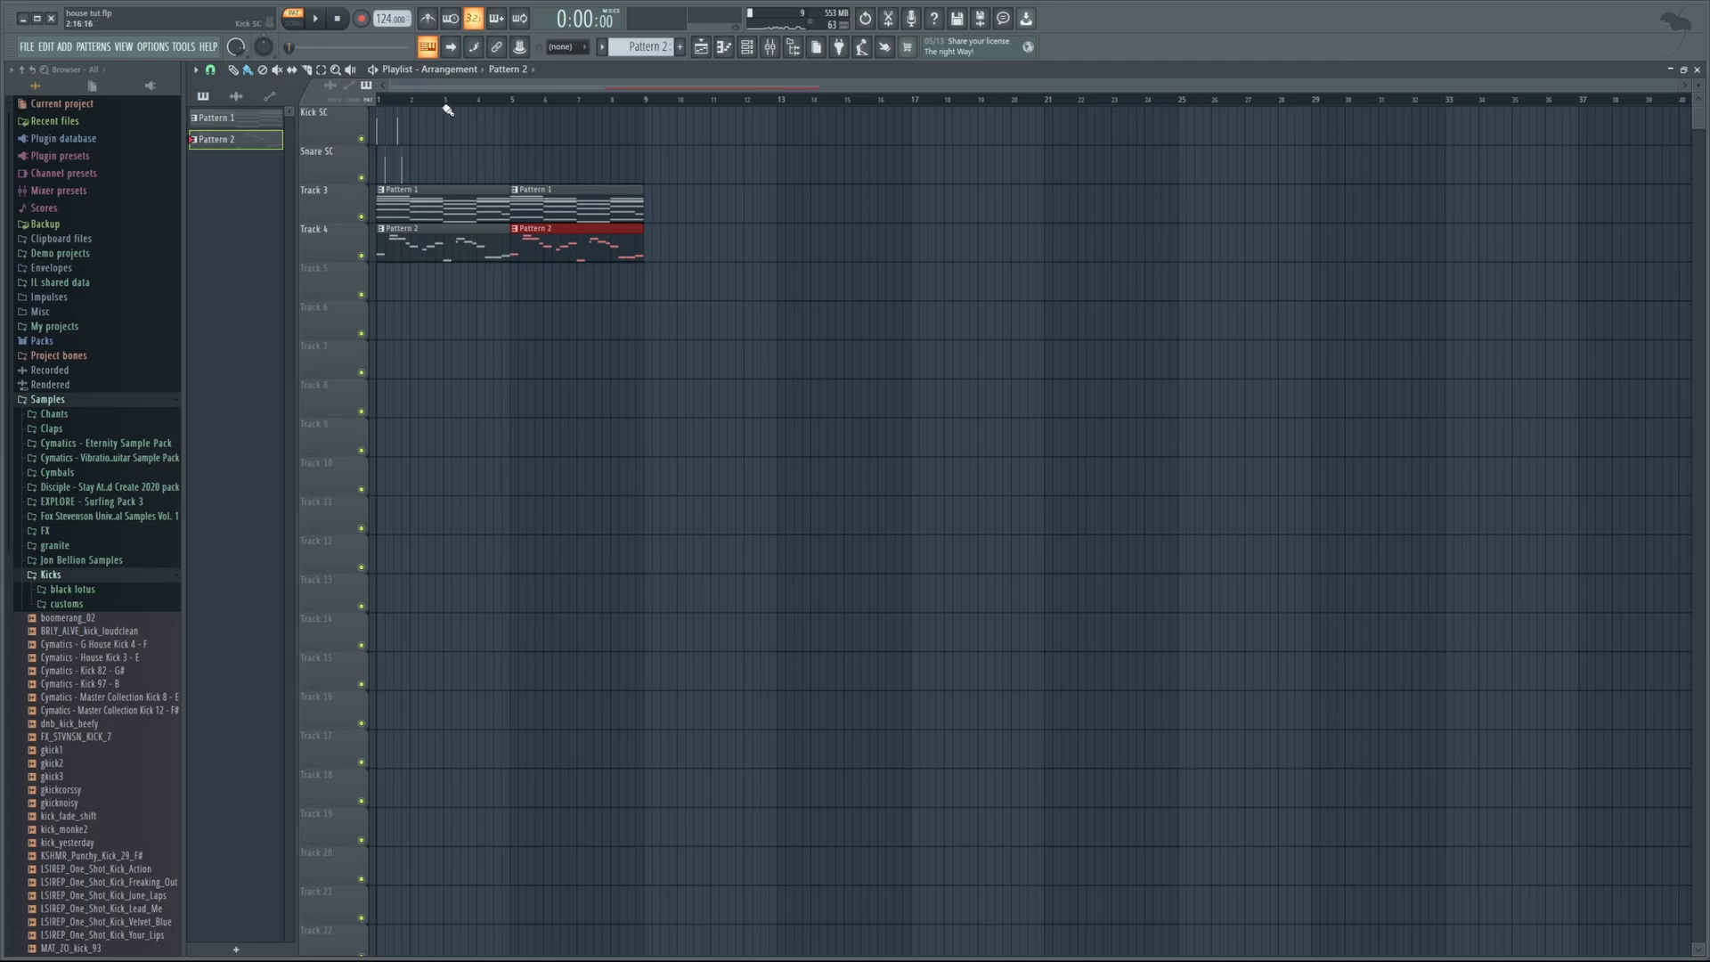
key(l)
Find Fox_top_loop_pipe_01_124 in the Fox Stevenson pack's Top_loops folder and place it on Track 5 at bar 1
key(F6)
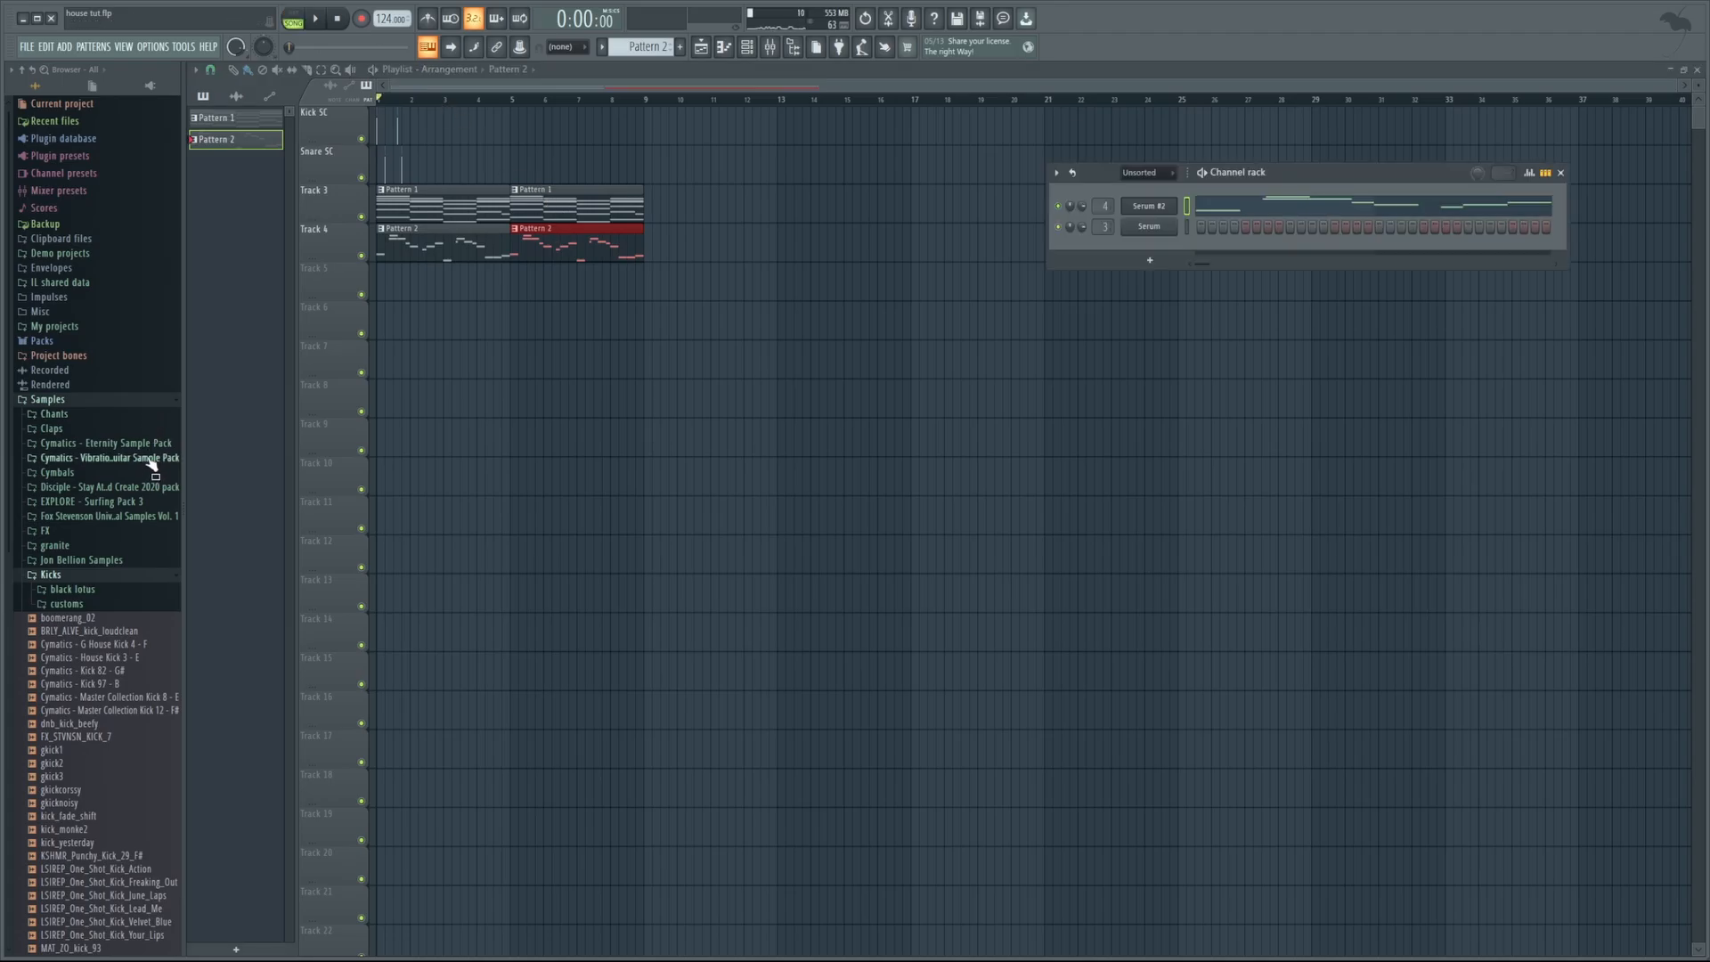
click(135, 518)
click(131, 532)
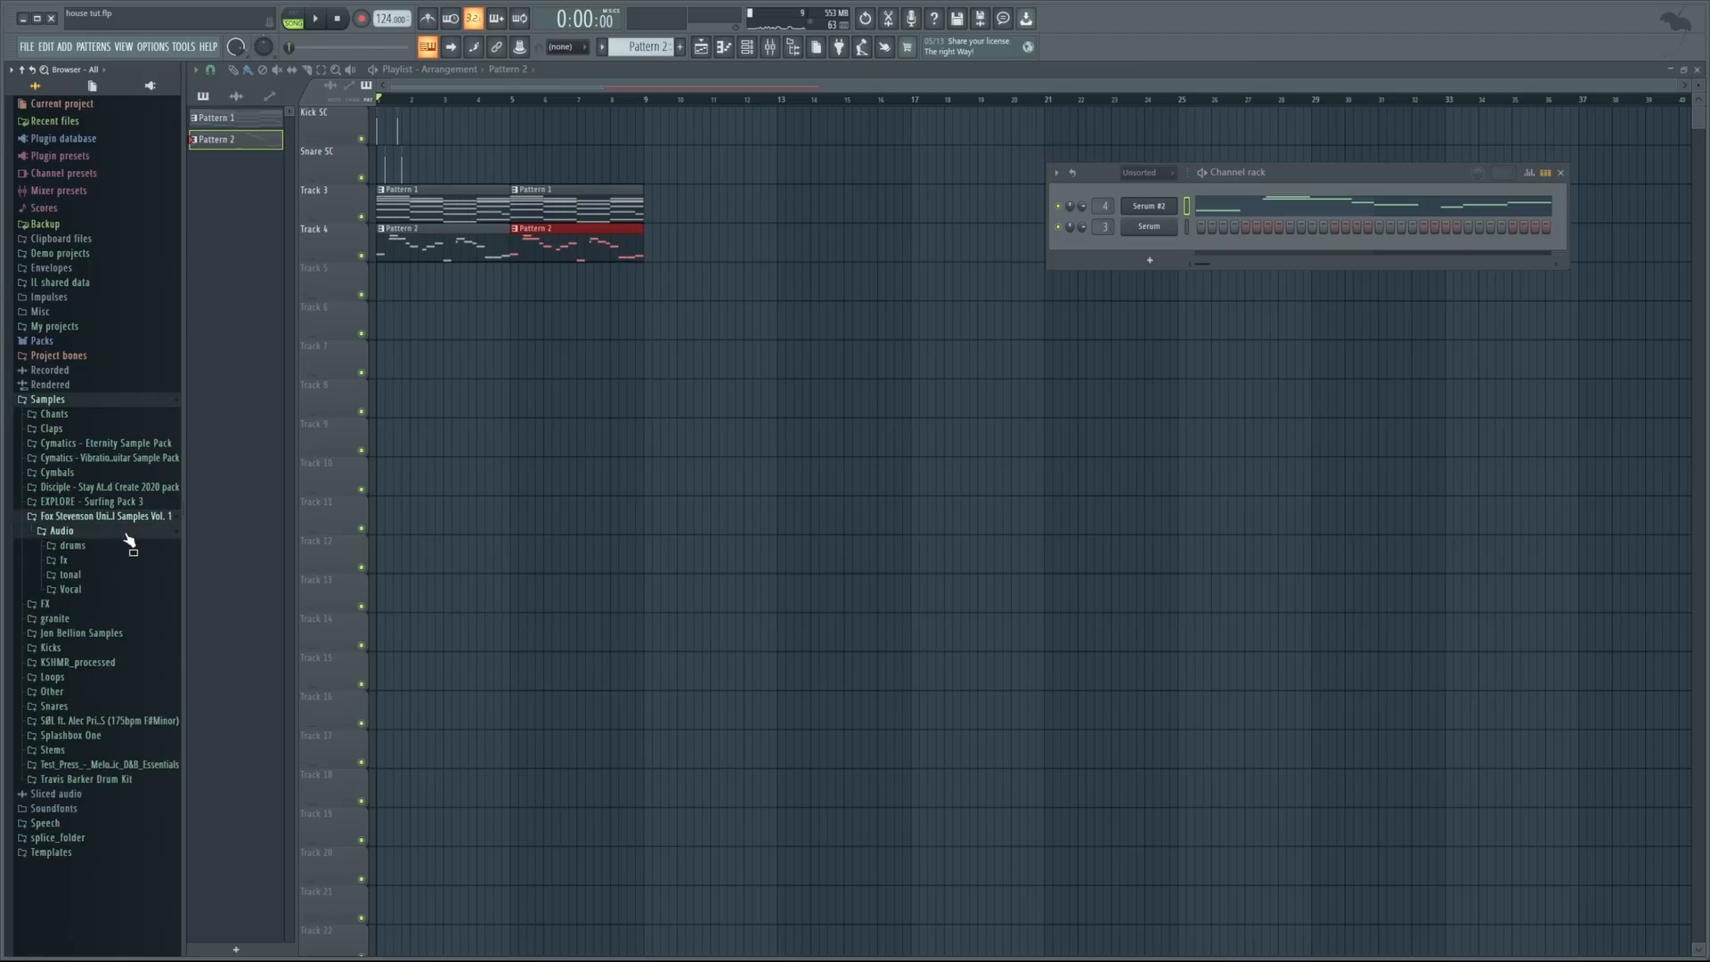
click(123, 548)
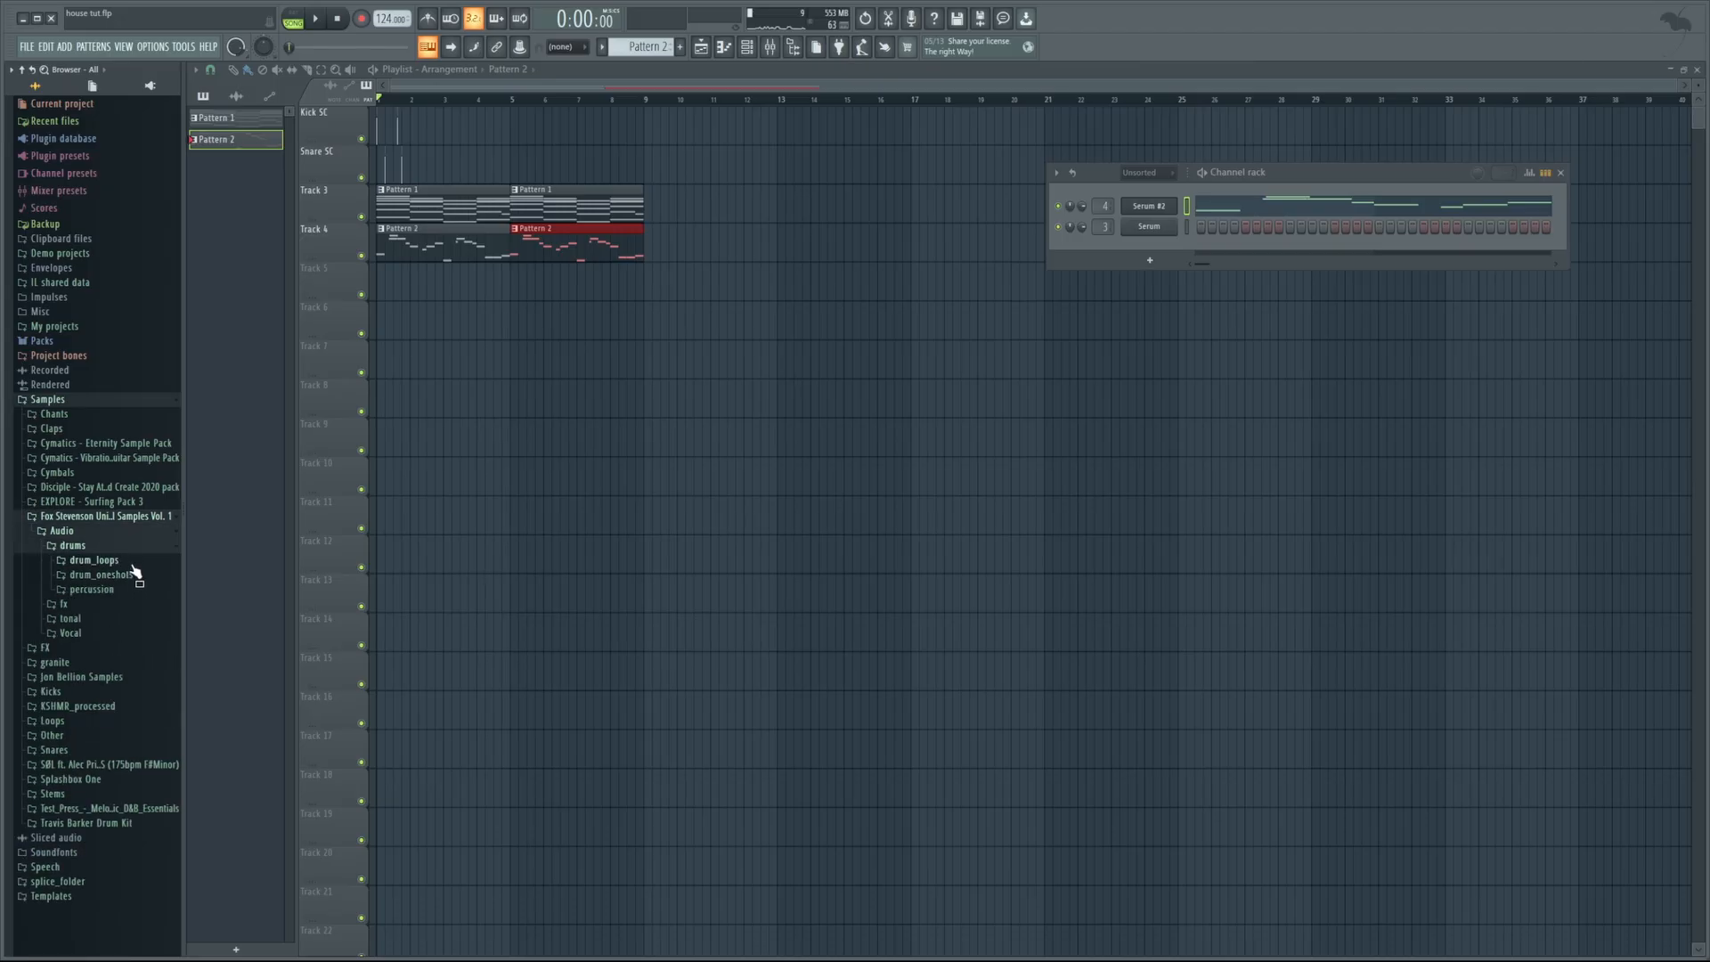
click(132, 562)
click(139, 590)
scroll(142, 587, down, 3)
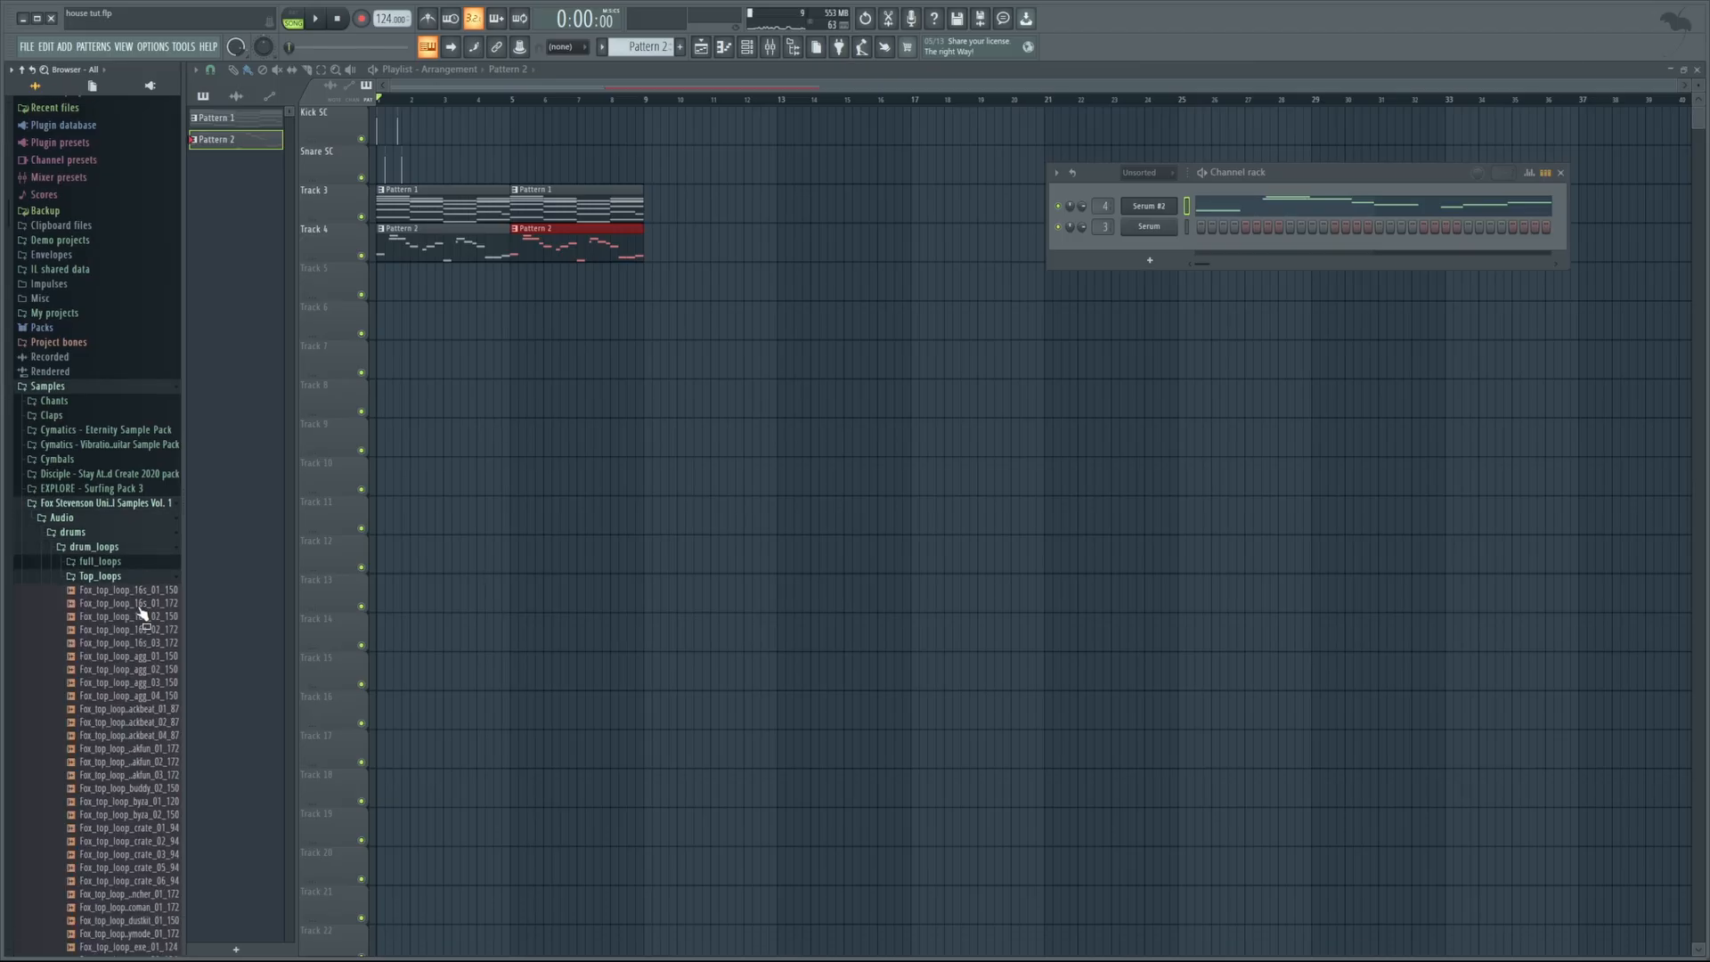
scroll(144, 594, down, 3)
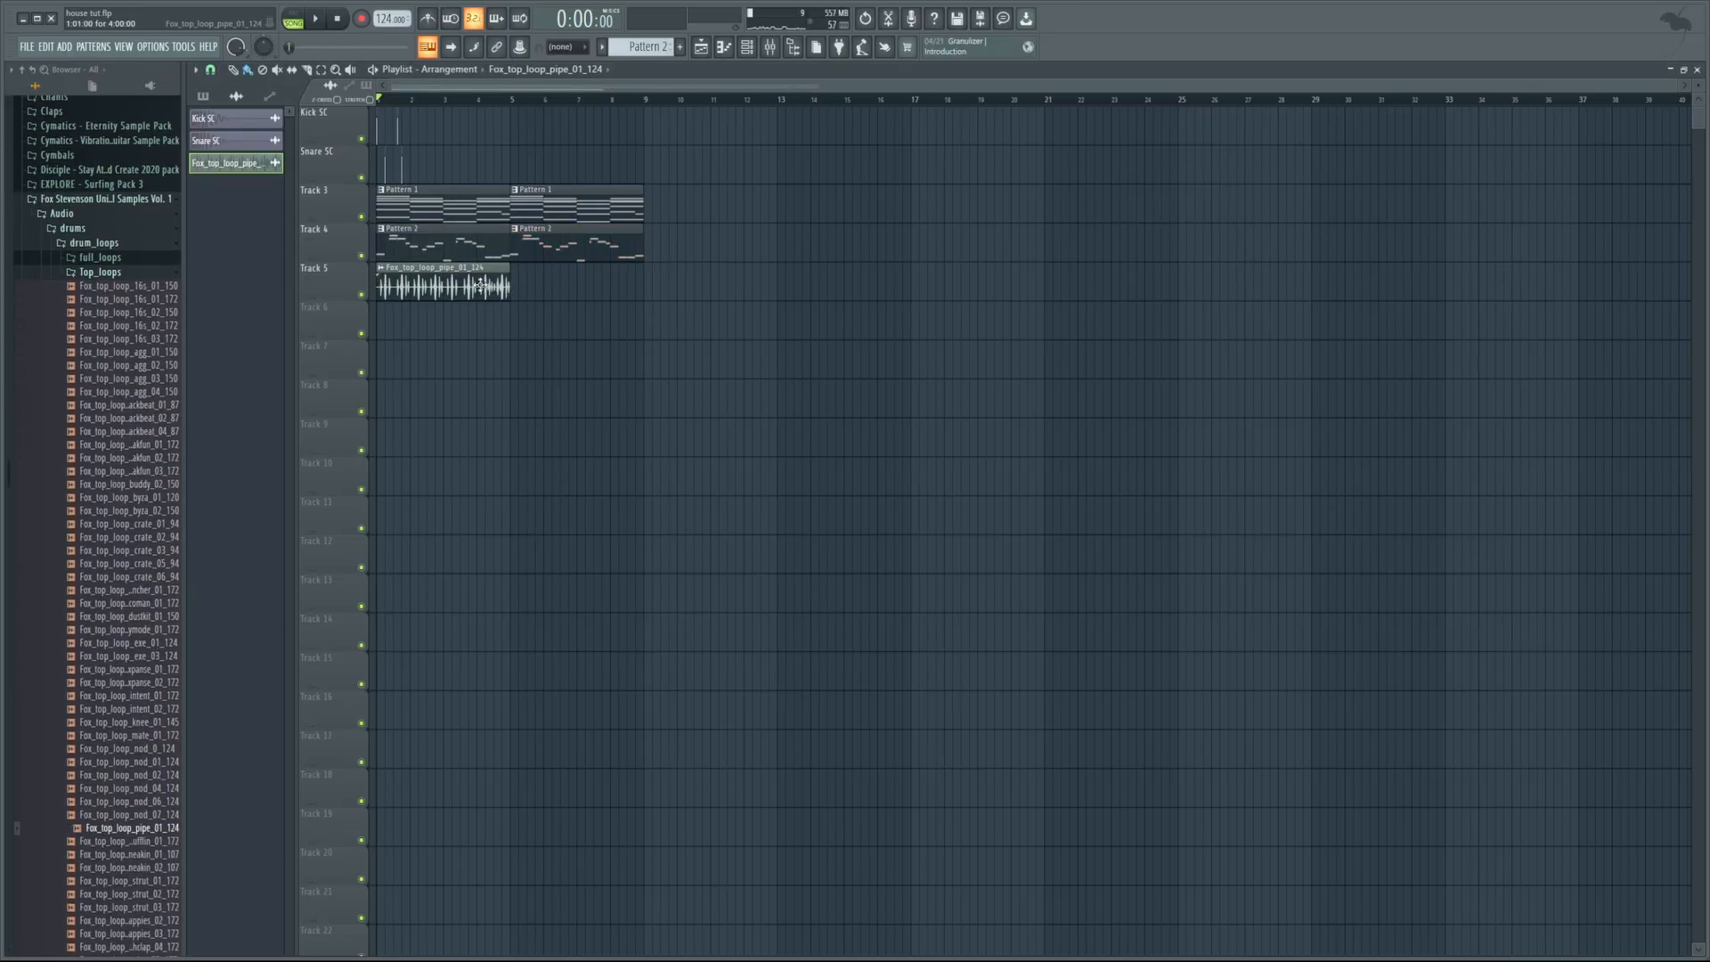
Duplicate the Track 5 drum loop to cover bars 5 to 8 and play the arrangement
key(ctrl+b)
key(space)
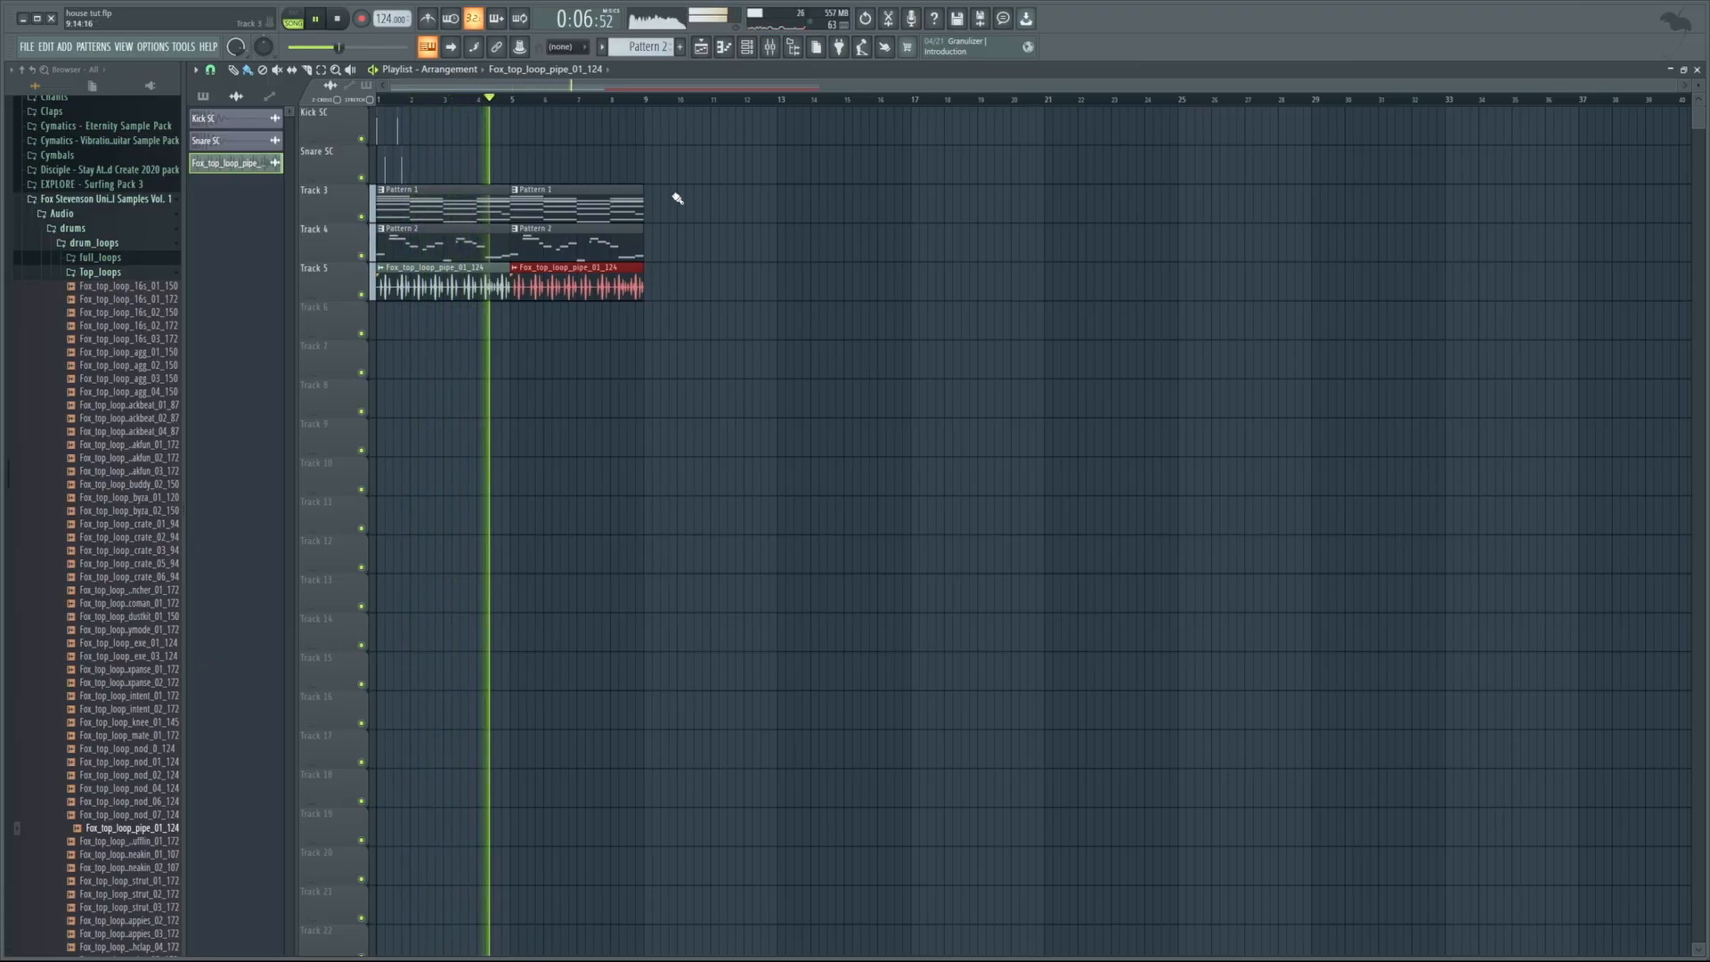
key(space)
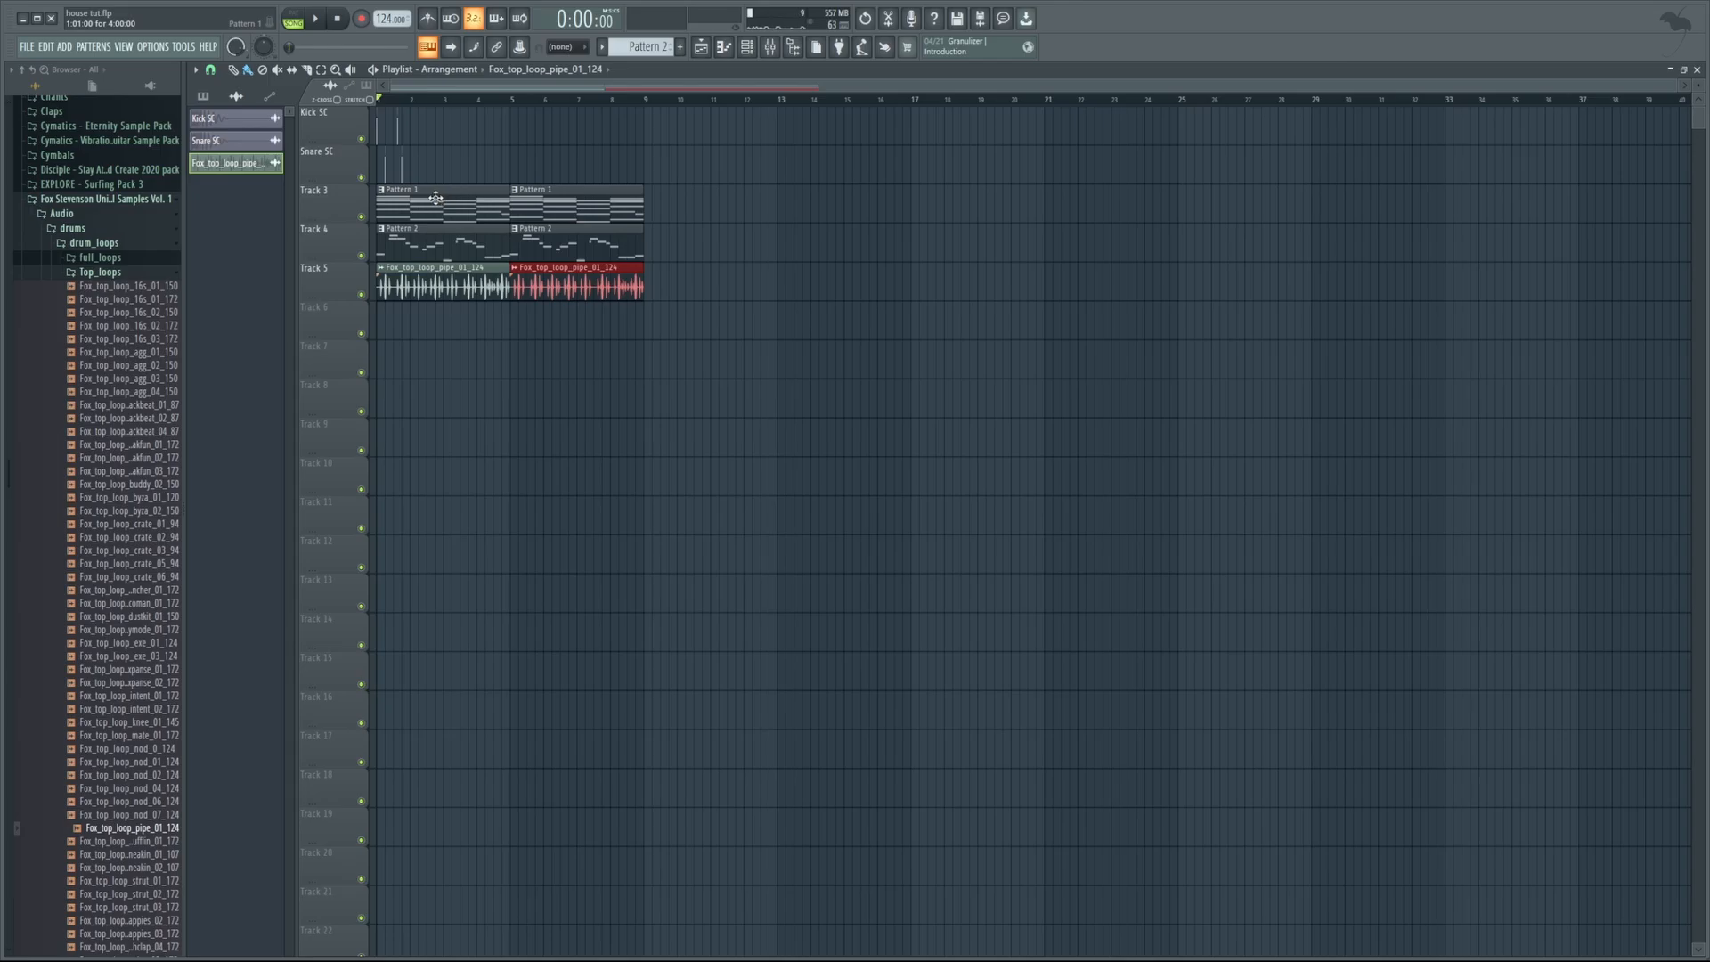
Add a third Serum with Pattern 1 selected and set its oscillator A to Basic Shapes, one octave up
click(746, 48)
scroll(665, 49, up, 1)
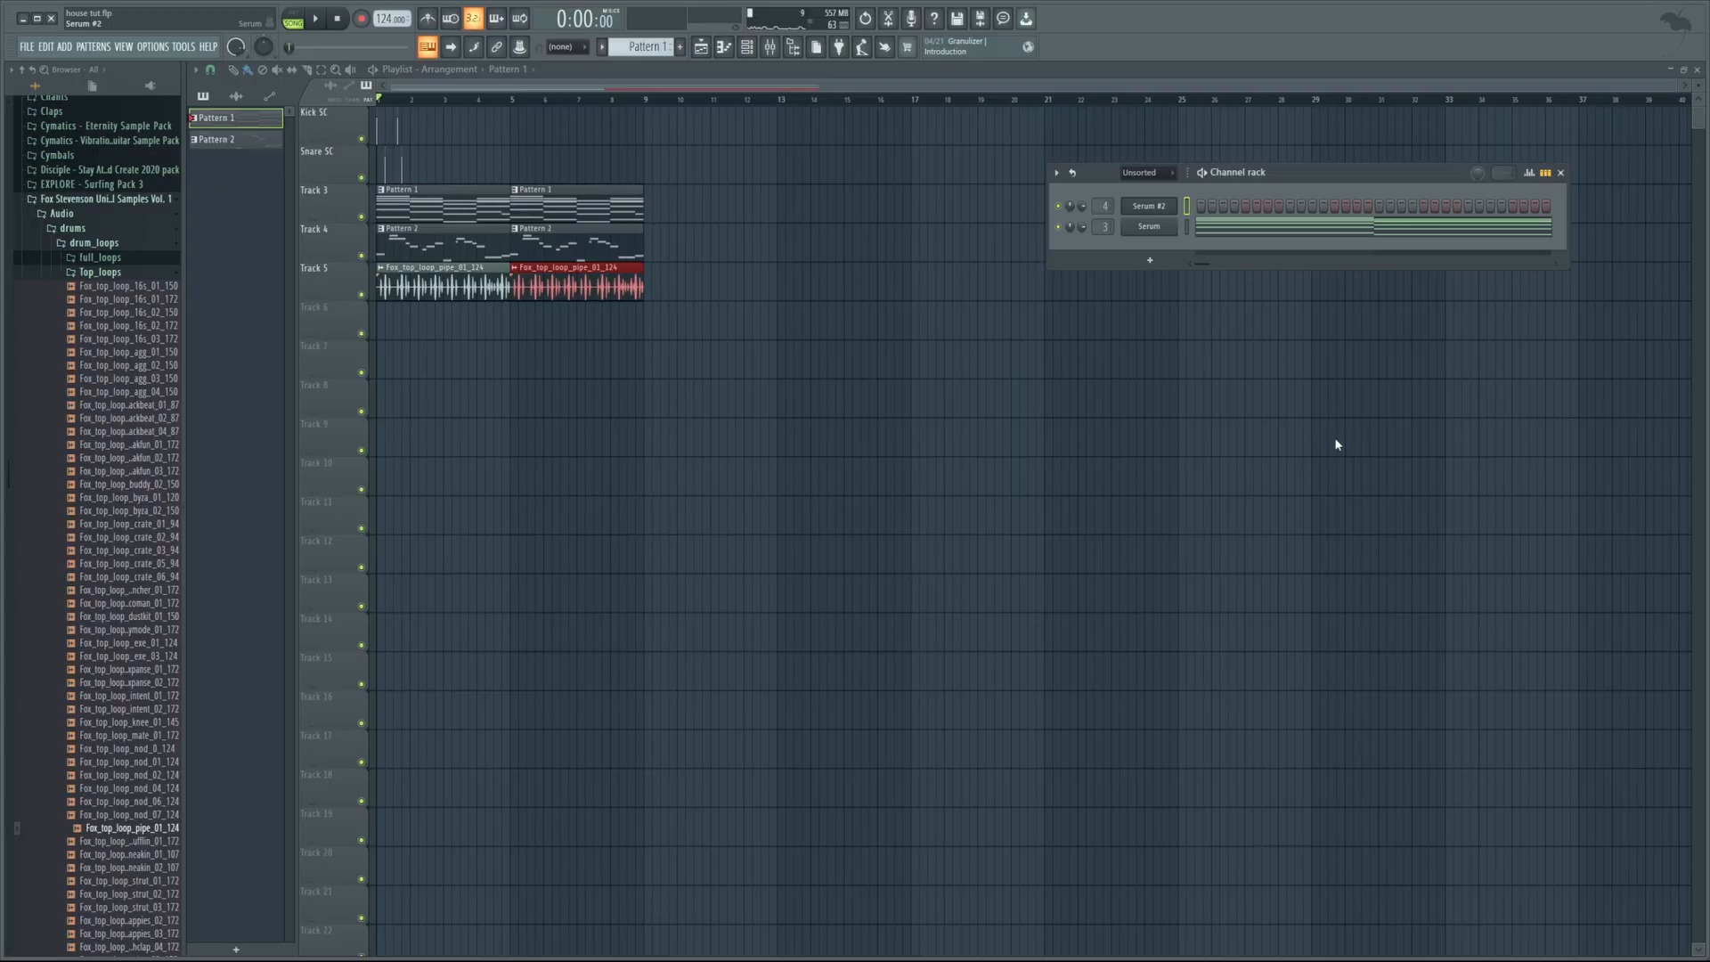
click(1331, 507)
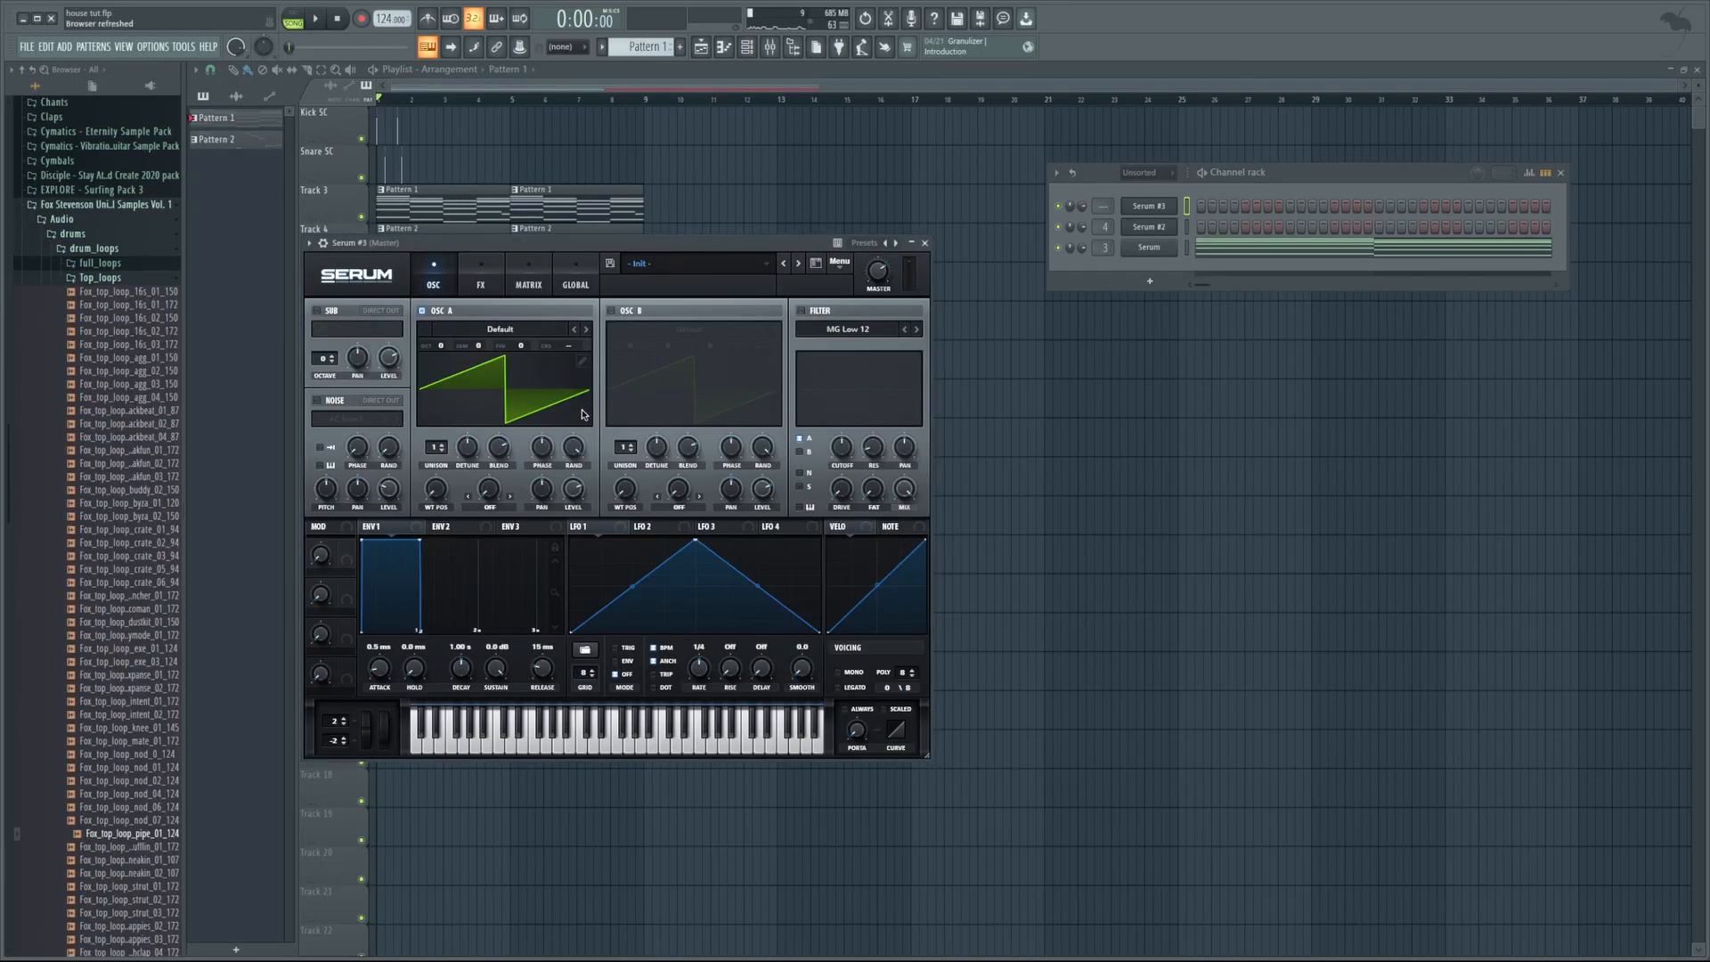
click(586, 330)
drag(441, 348, 449, 339)
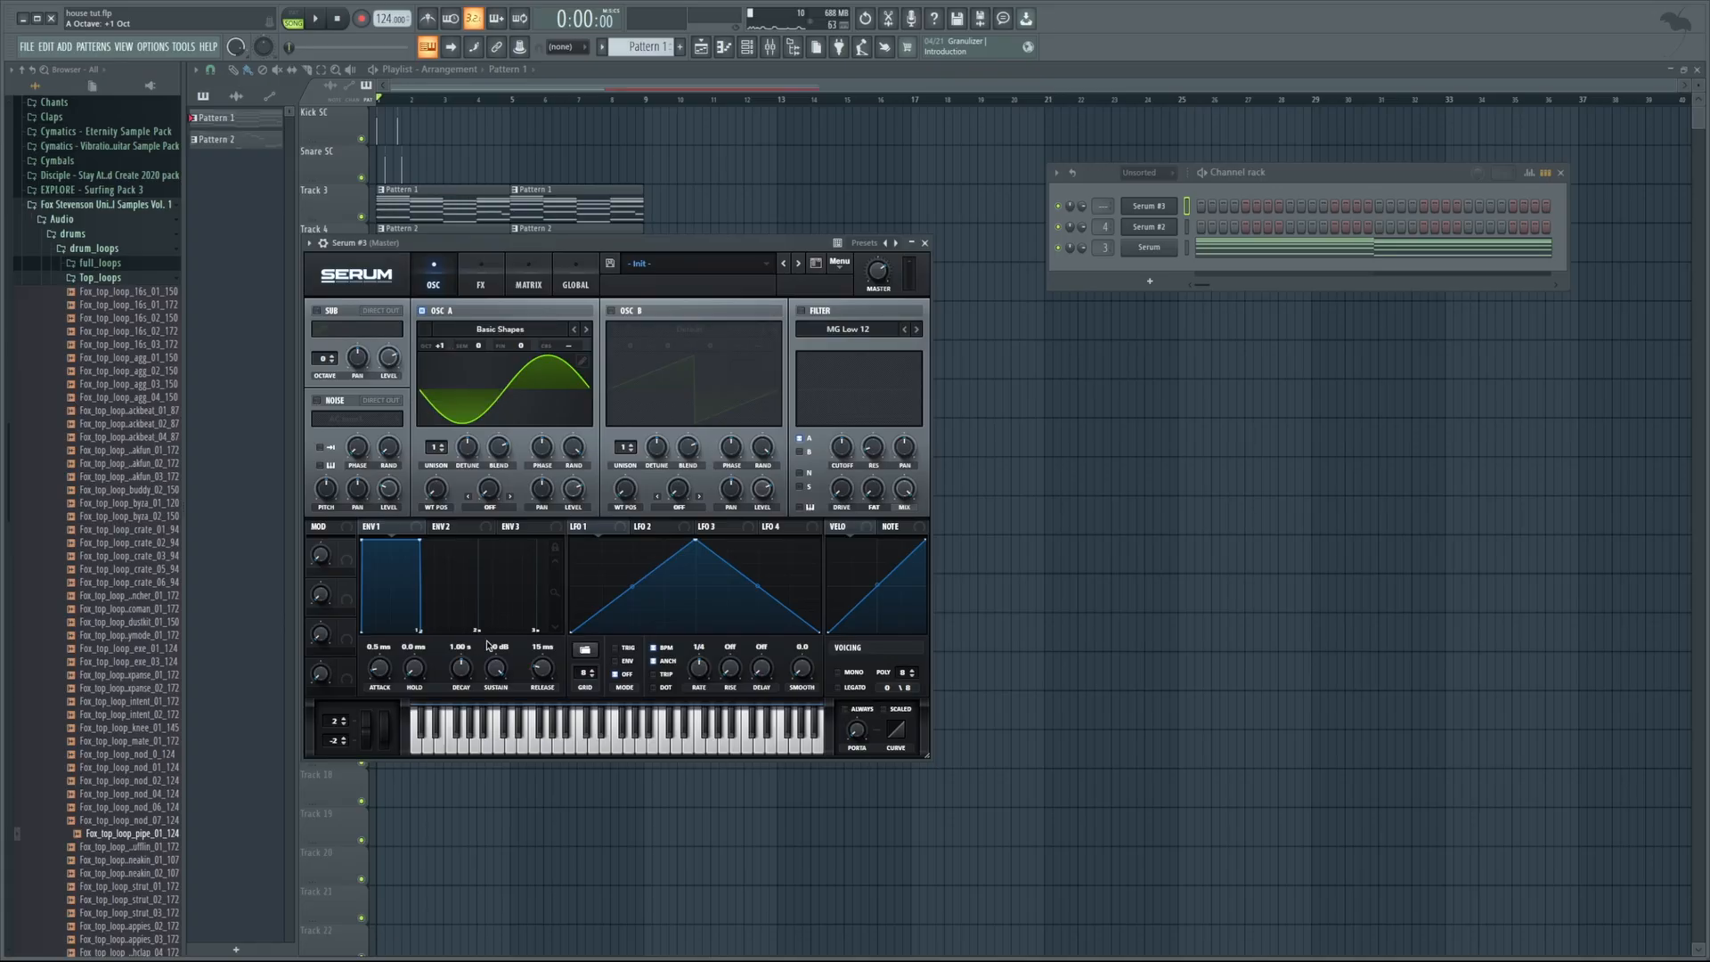
Set Serum #3's envelope 1 to minimum sustain and 170 ms decay, auditioning the sound
drag(461, 668, 468, 744)
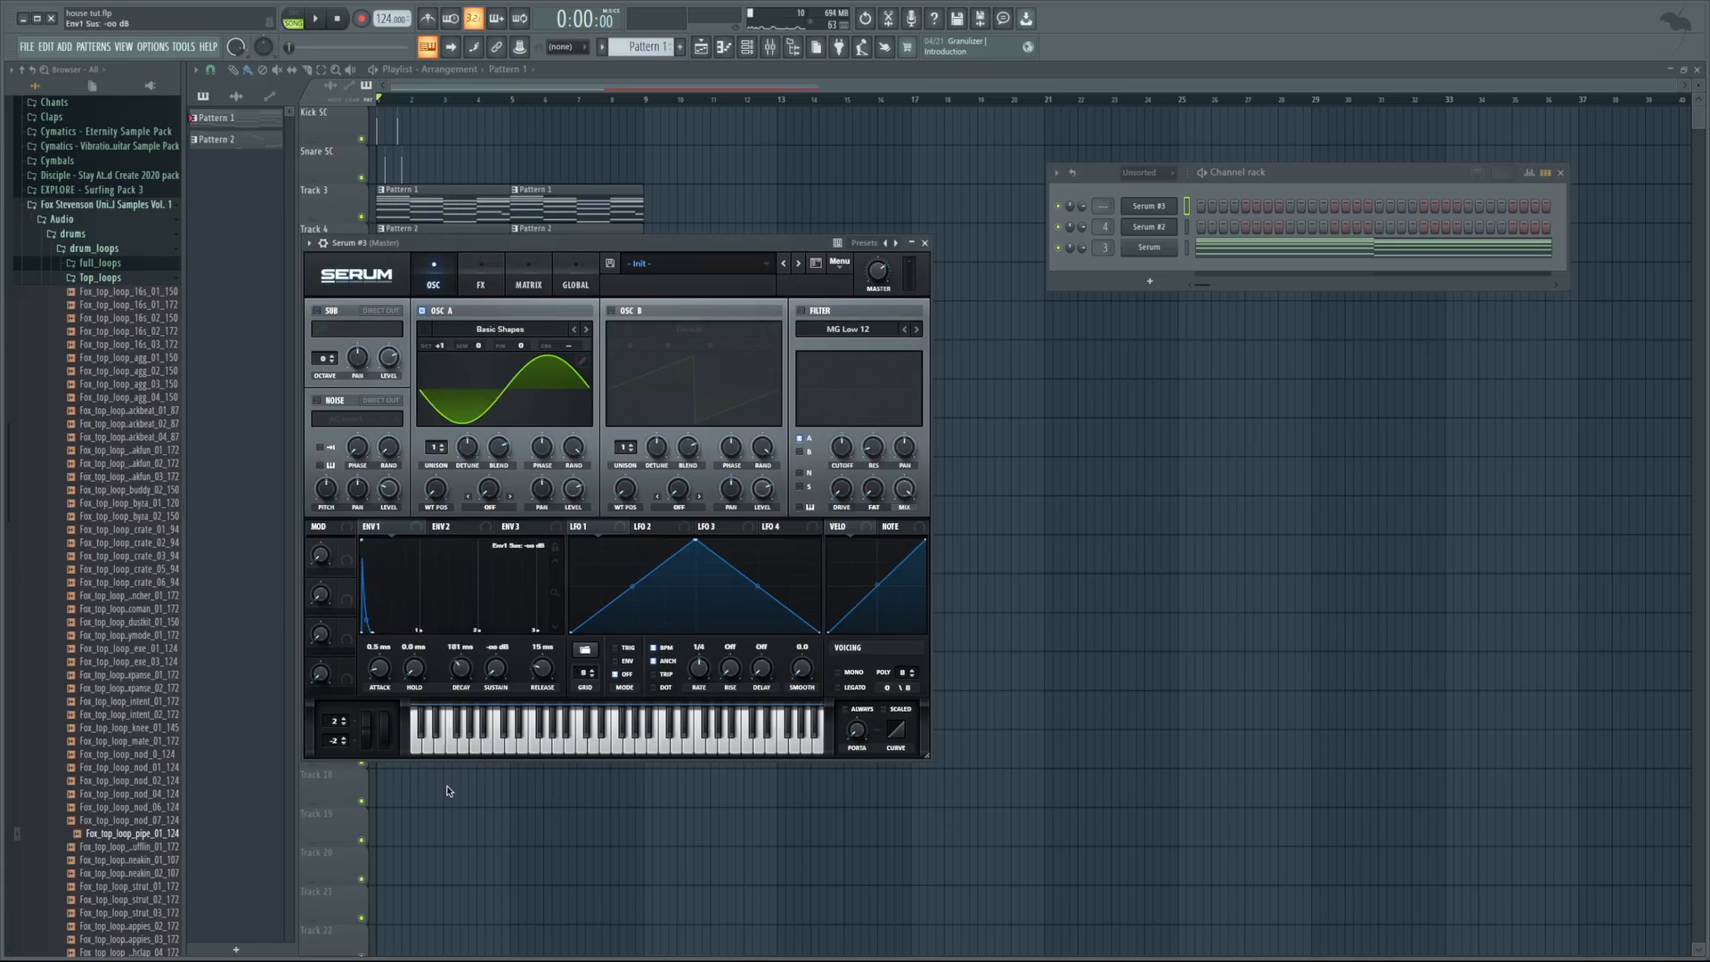
click(683, 752)
click(675, 754)
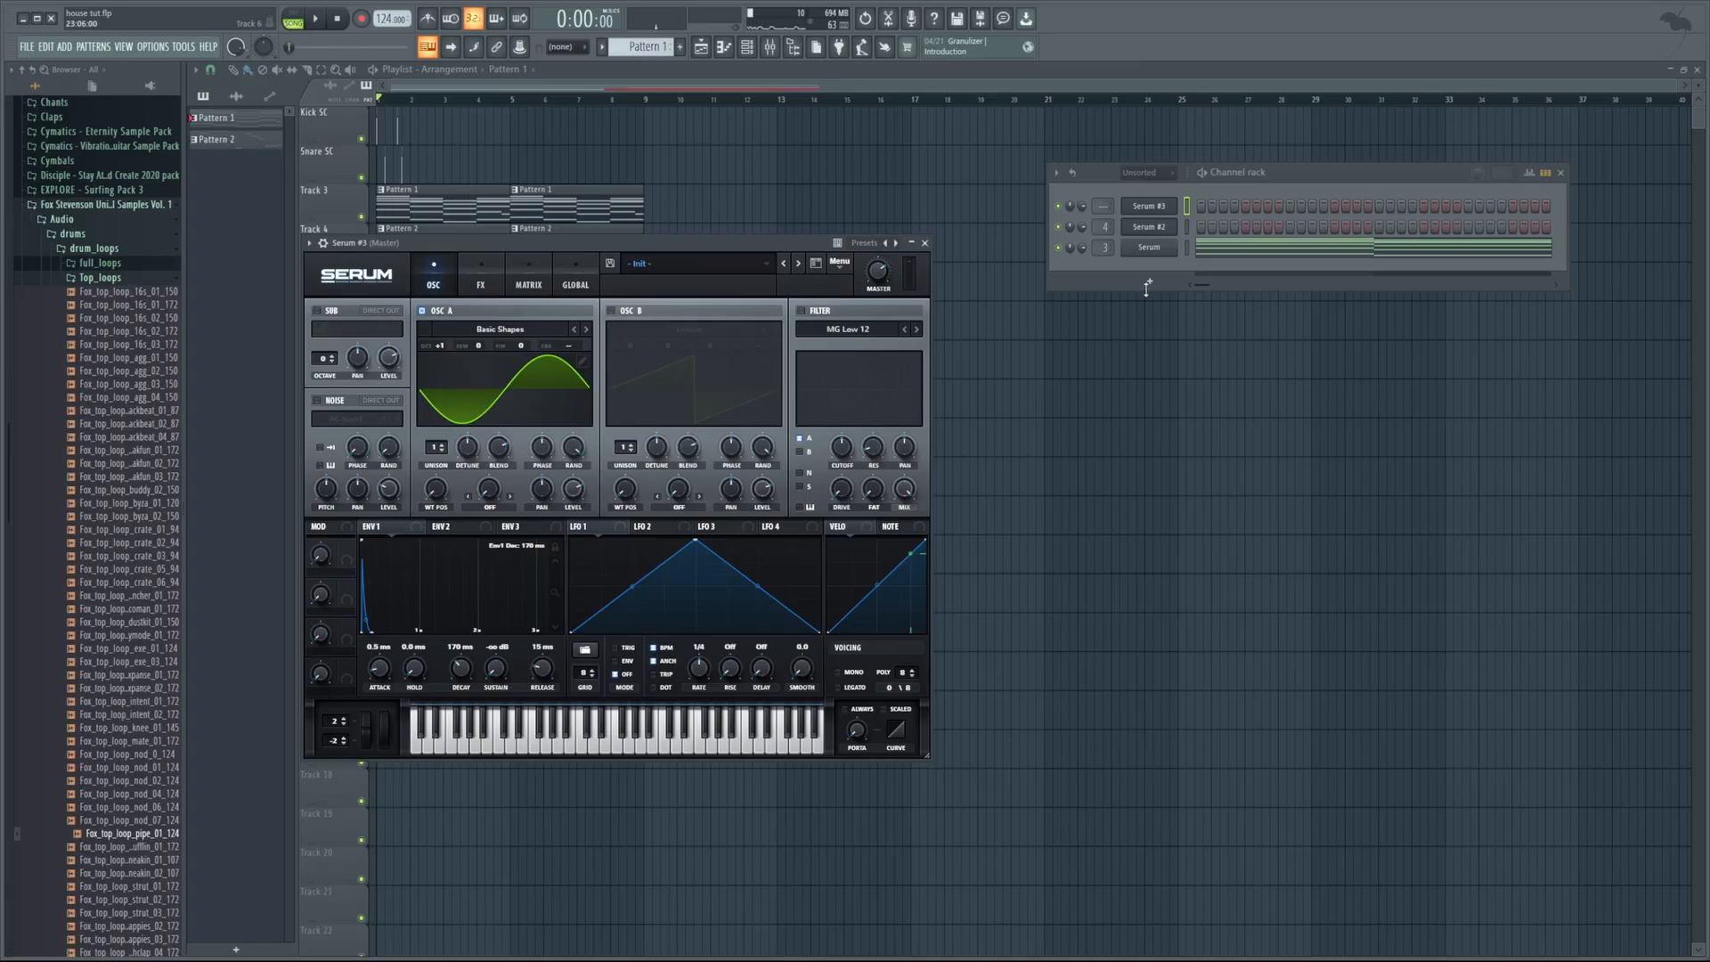
Draw one-beat E5 notes on beats 2 and 4 of the first bar in Serum #3's piano roll during playback
click(1187, 205)
key(F7)
scroll(891, 249, up, 2)
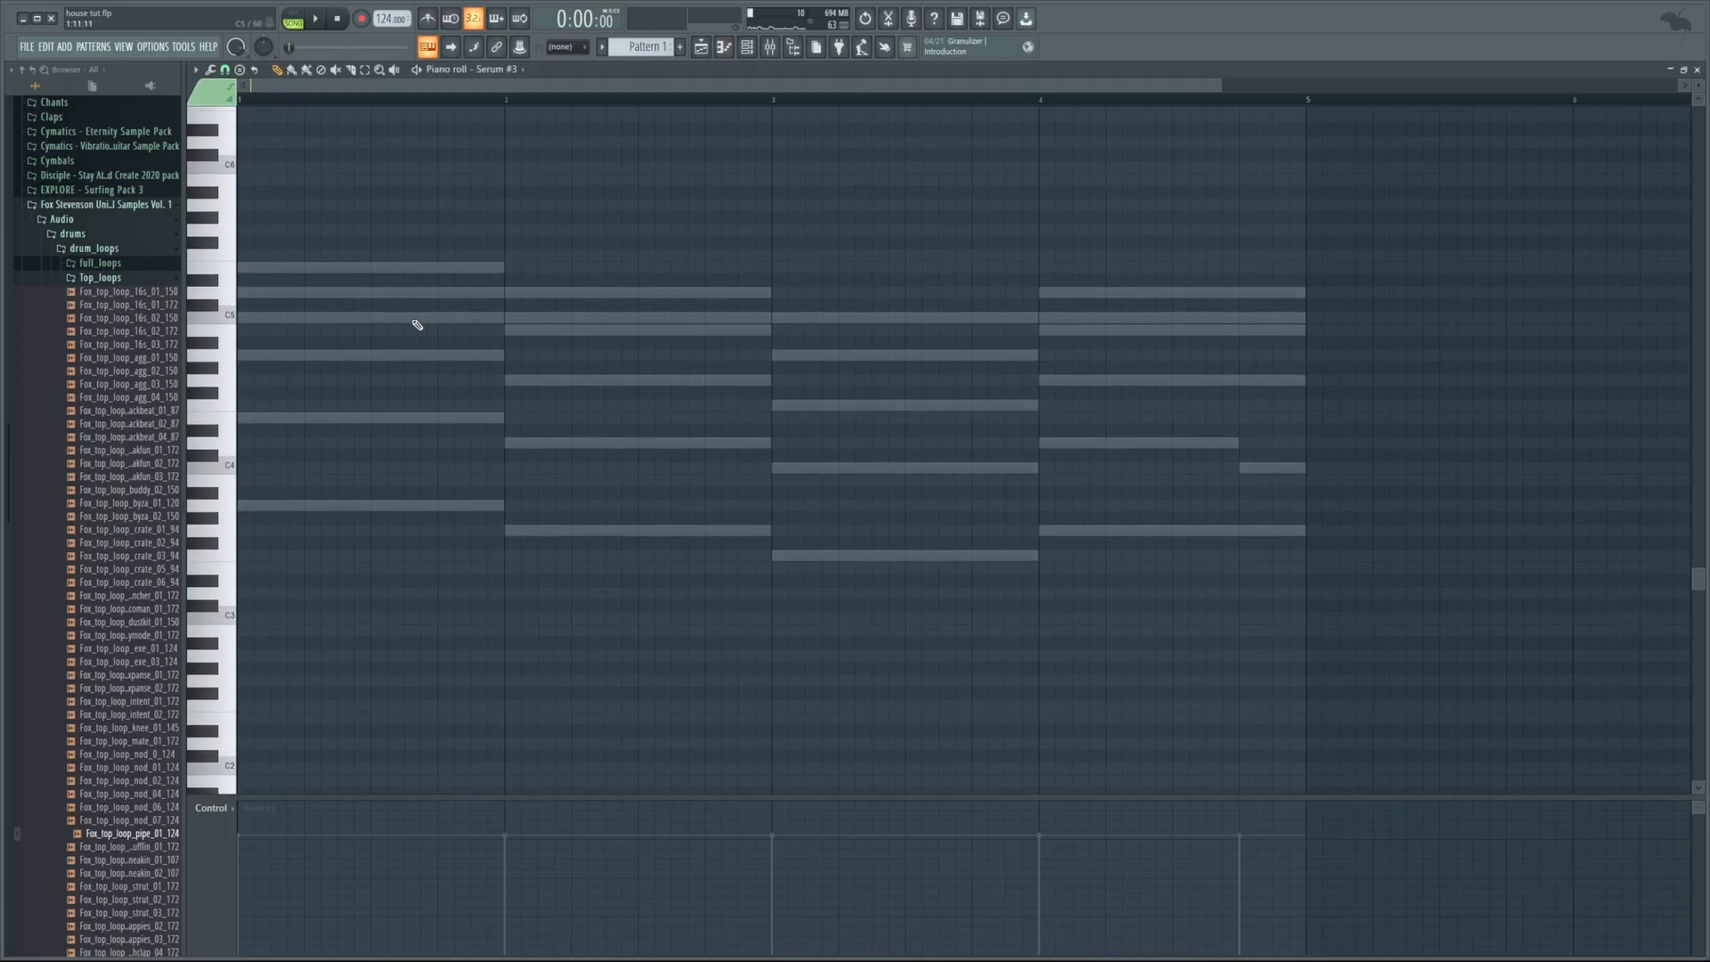
key(space)
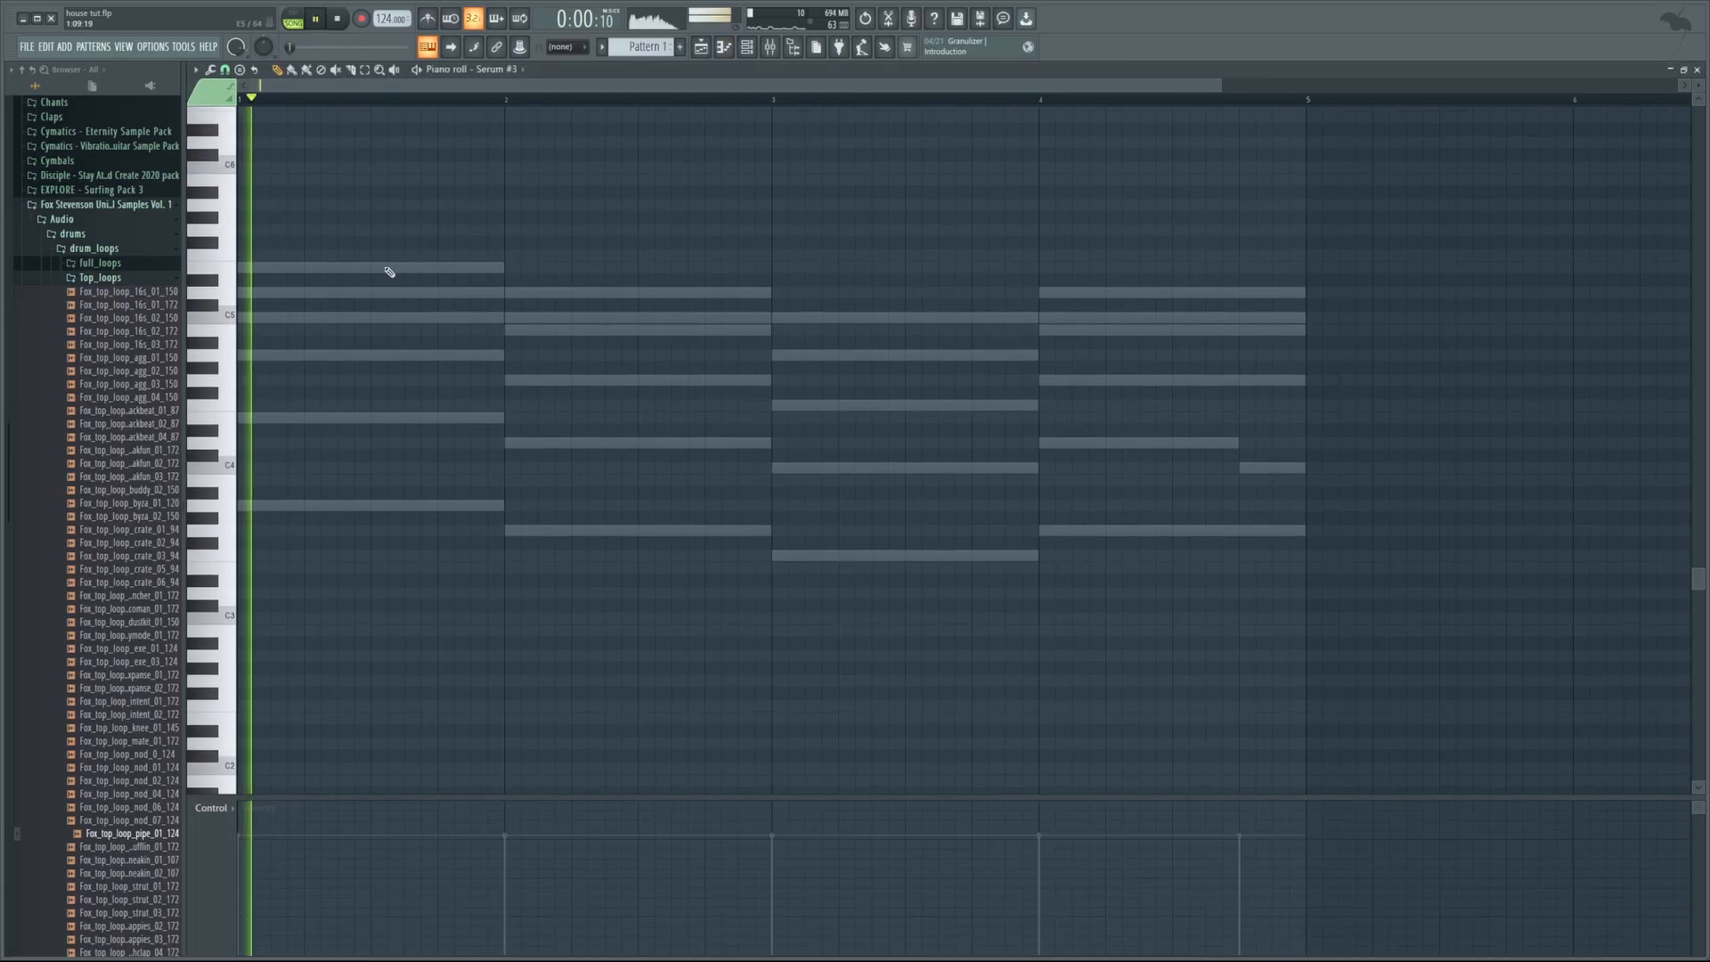
key(space)
click(309, 268)
key(space)
click(442, 268)
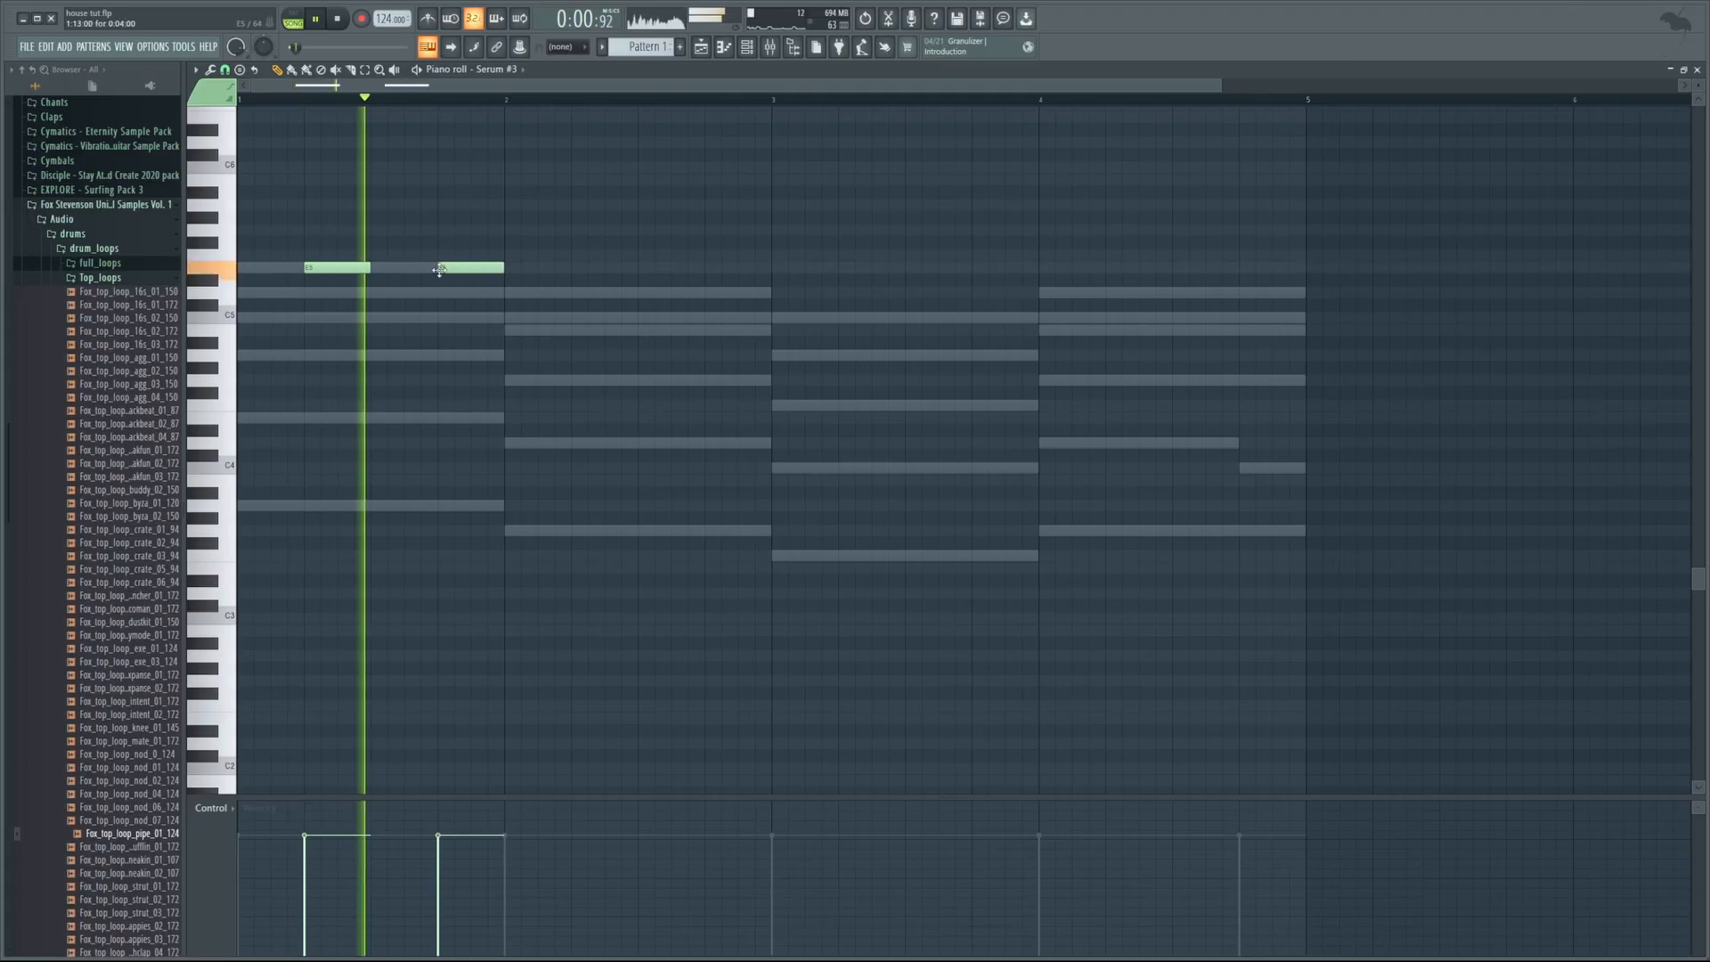
Continue Serum #3's melody on beats 2 and 4 with D5 in bar 2, C5 in bar 3, and B4 then A4 in bar 4
click(577, 292)
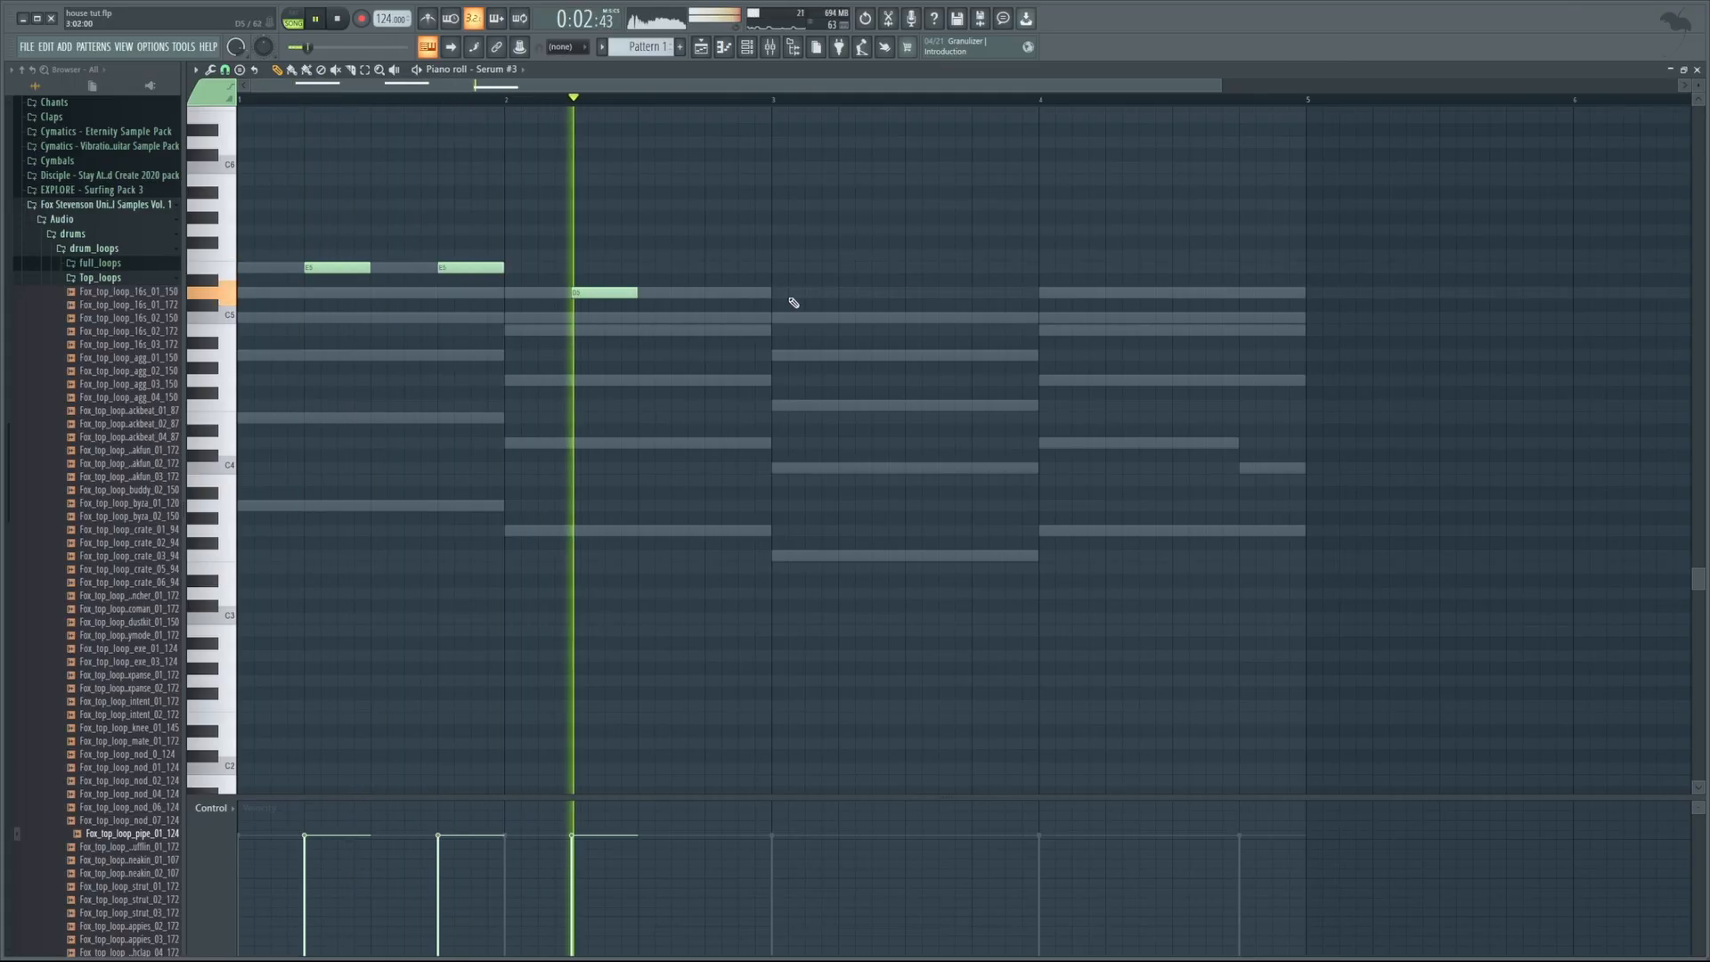
click(709, 293)
click(842, 318)
click(976, 318)
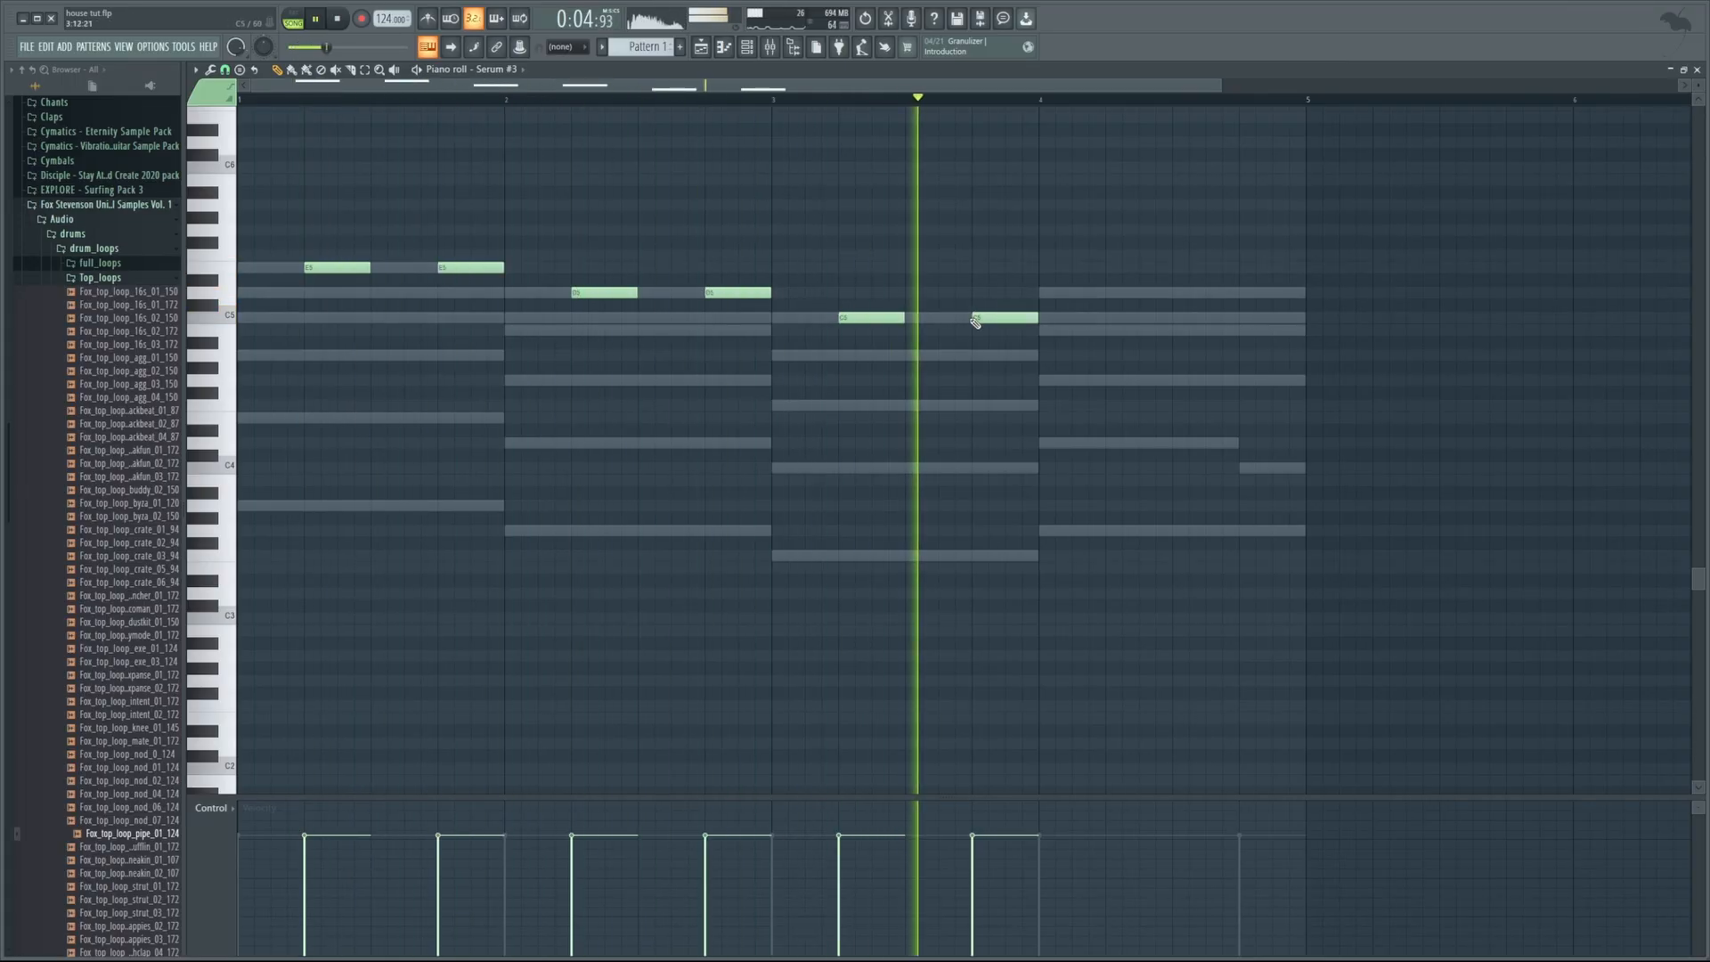
click(1110, 330)
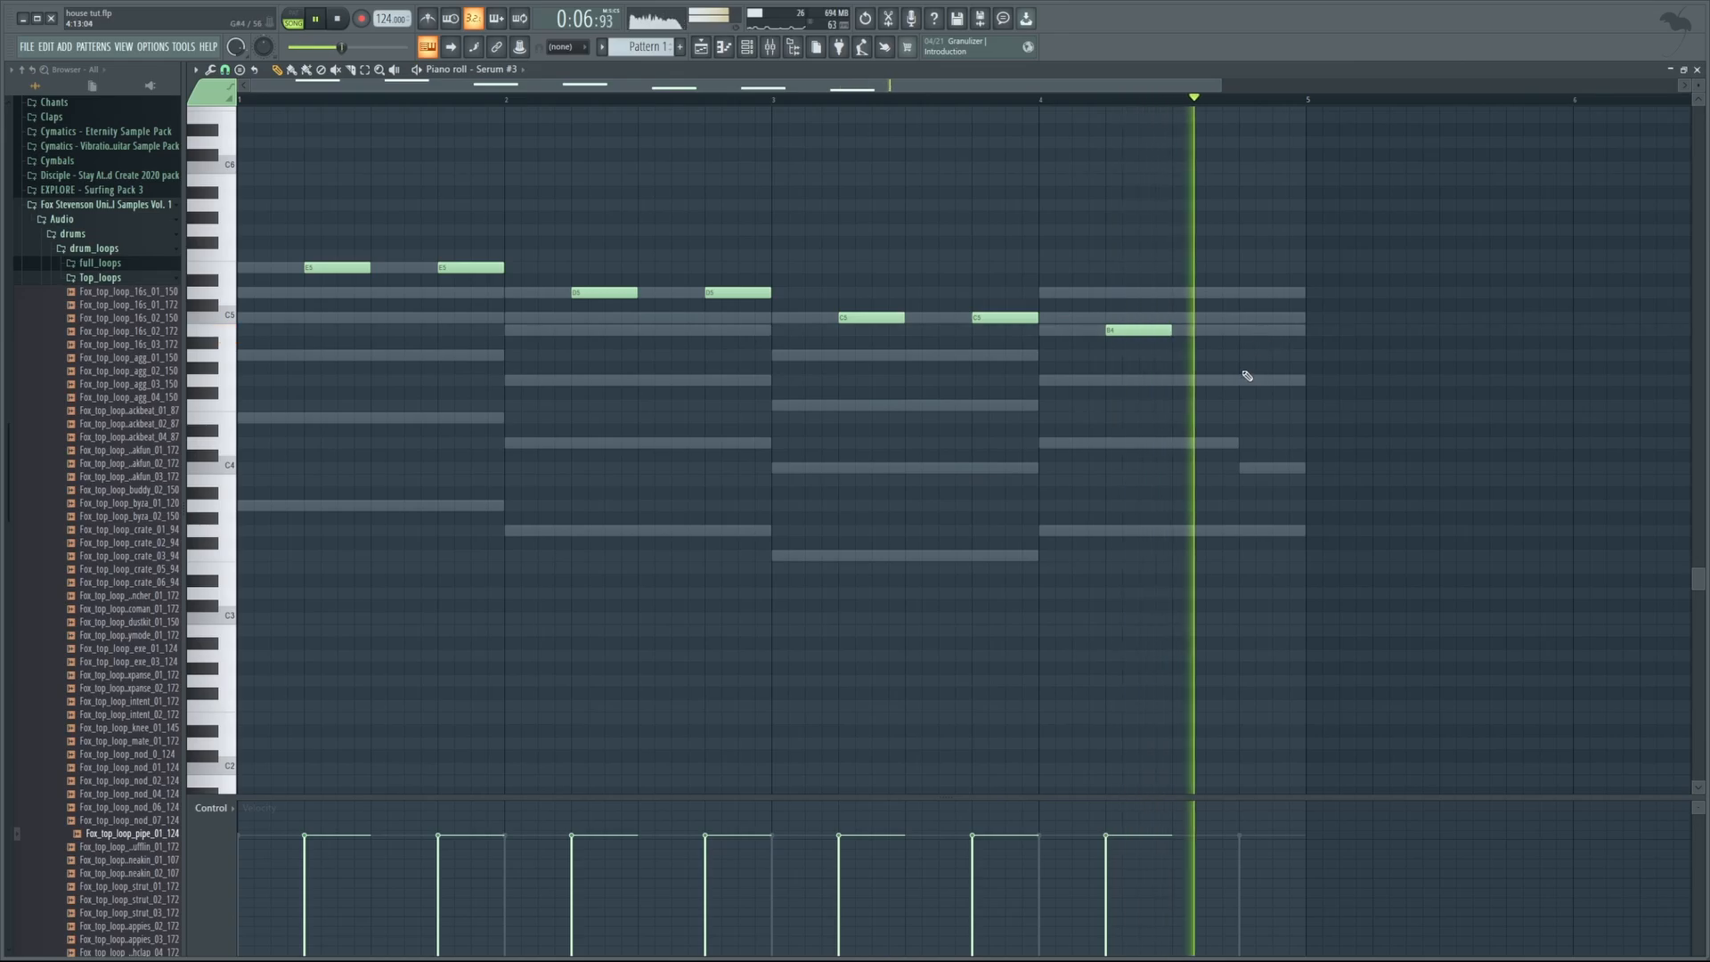
click(1257, 369)
key(space)
drag(1260, 371, 1259, 358)
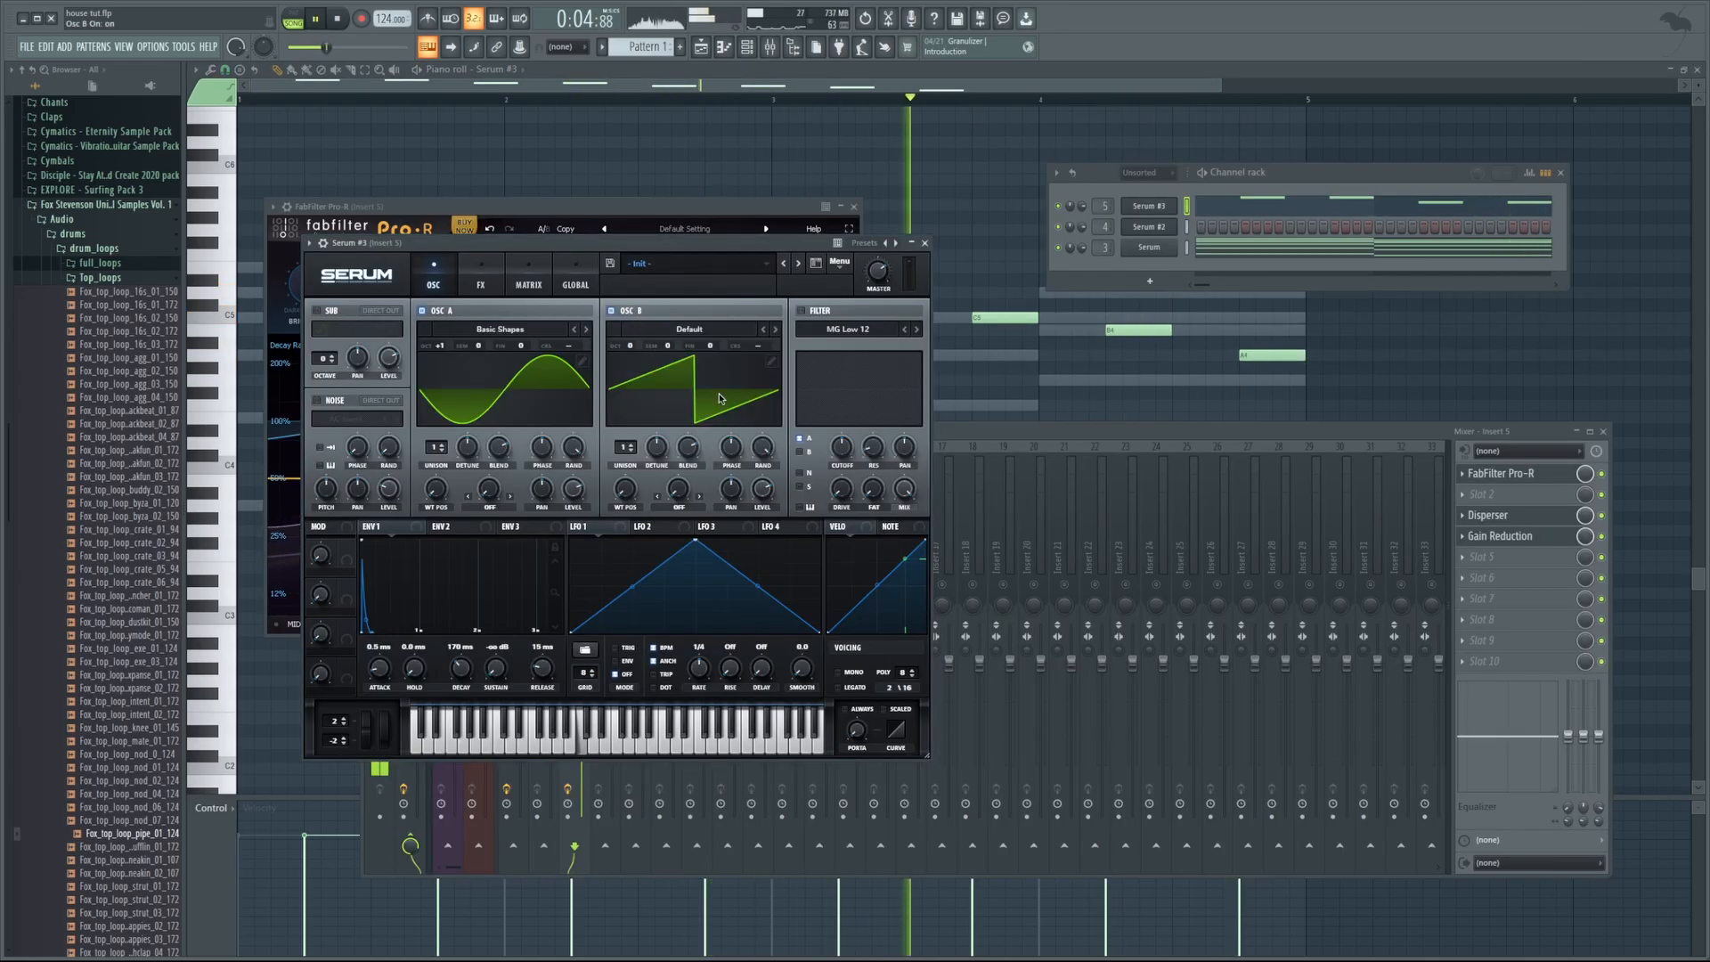
Set Serum #3's oscillator B to Basic Shapes, two octaves up, with 5 unison voices and about 0.20 detune
click(775, 329)
drag(632, 346, 639, 331)
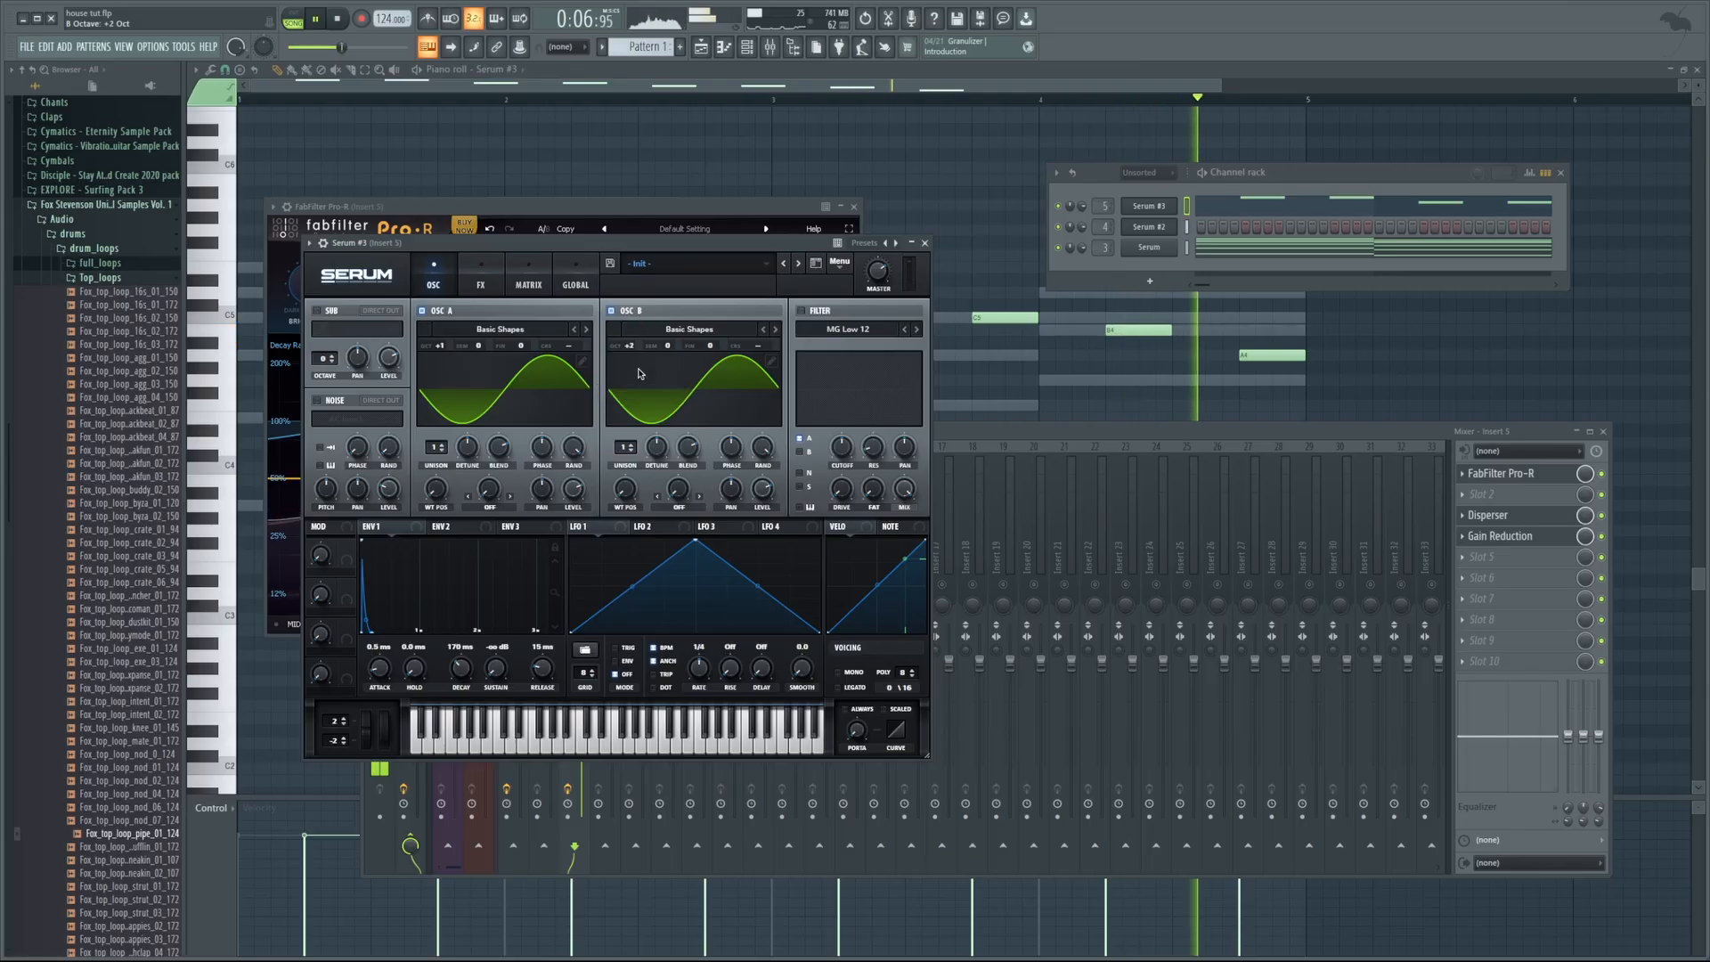
drag(627, 447, 636, 419)
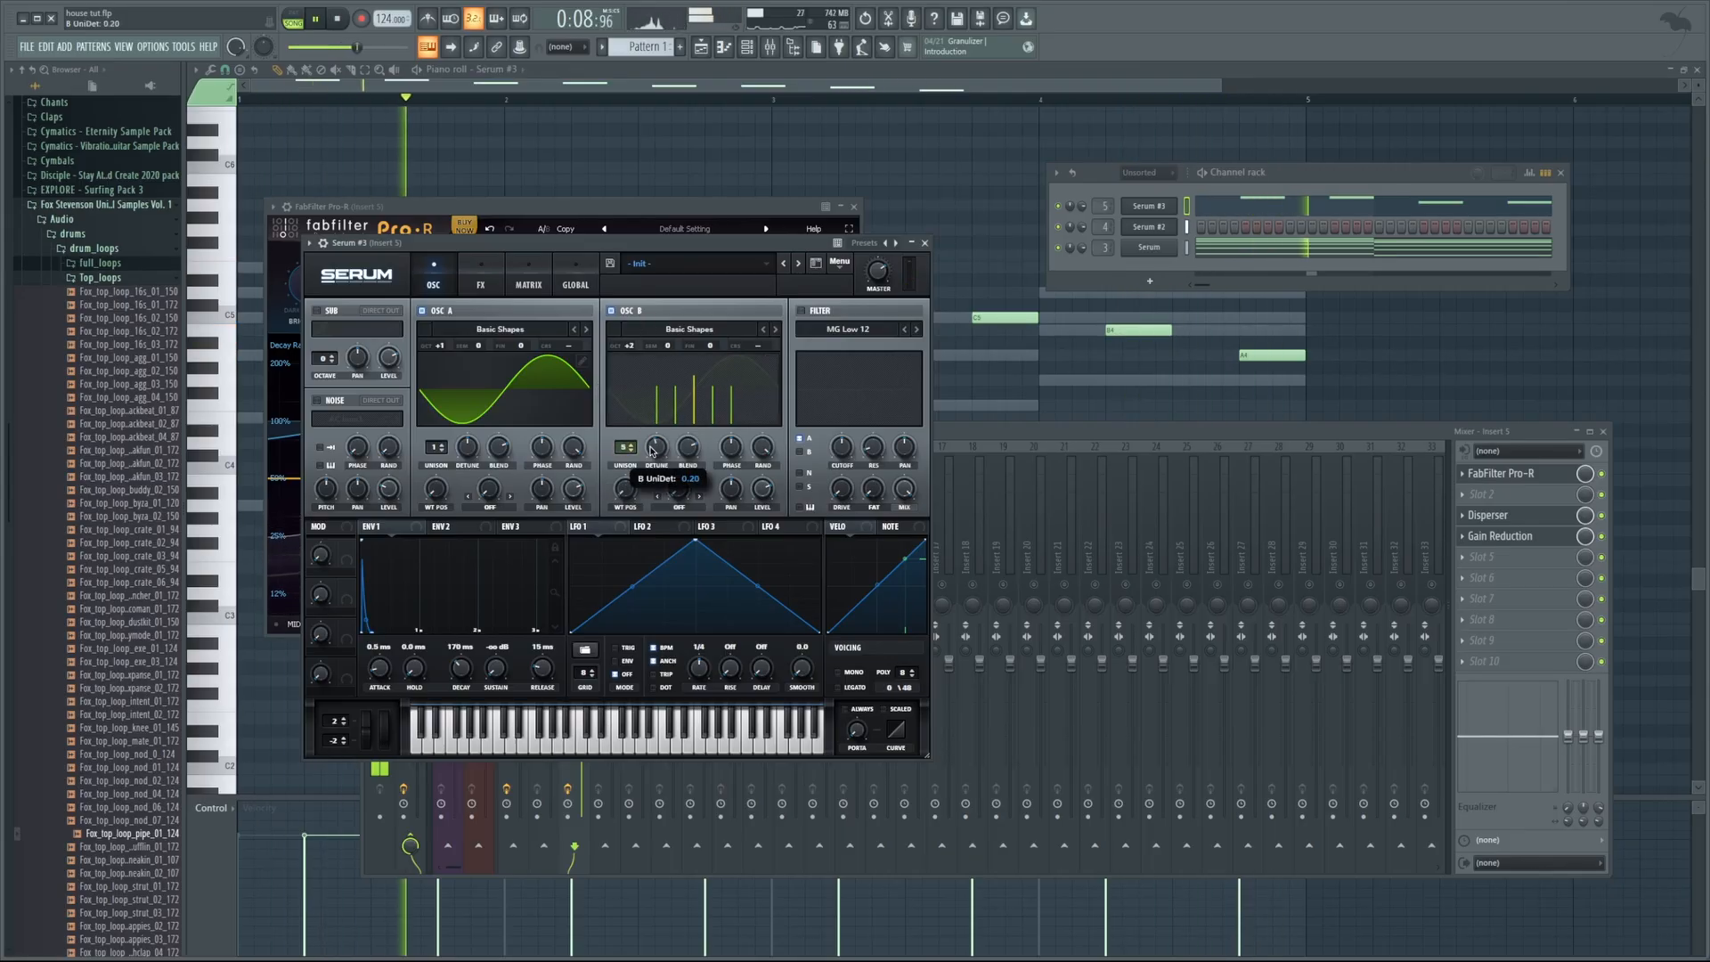
key(space)
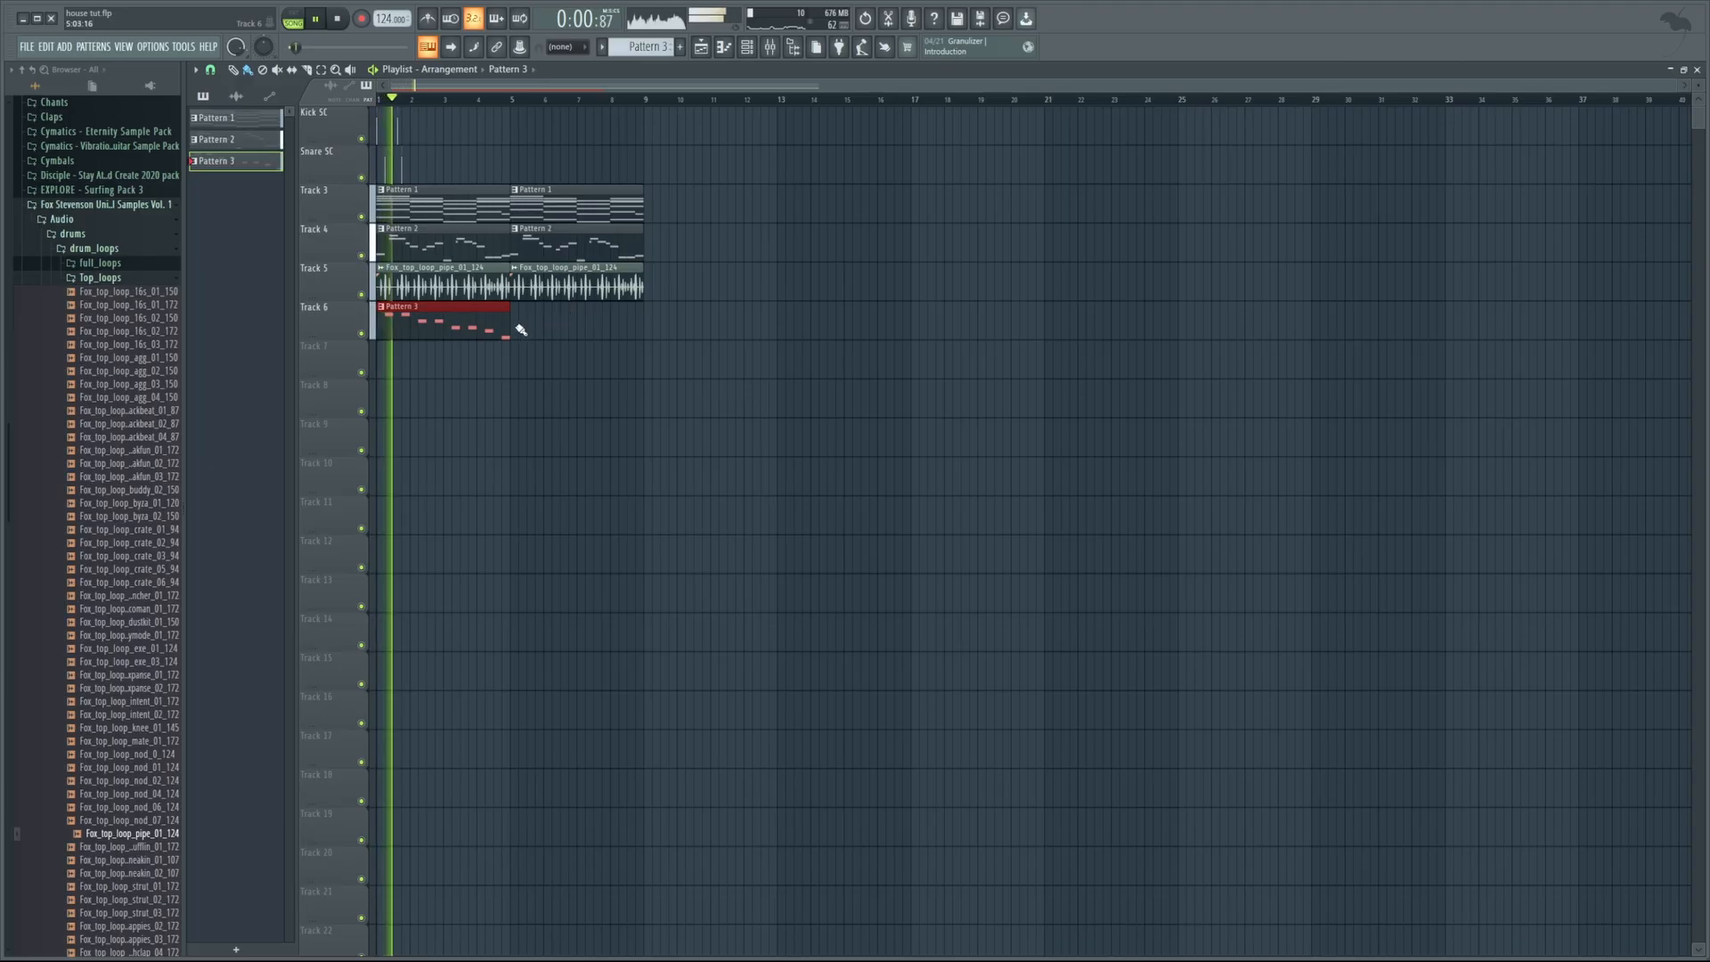
Repeat Pattern 3 over bars 5 to 8 on Track 6 and lower Insert 5's mixer volume during playback
click(770, 47)
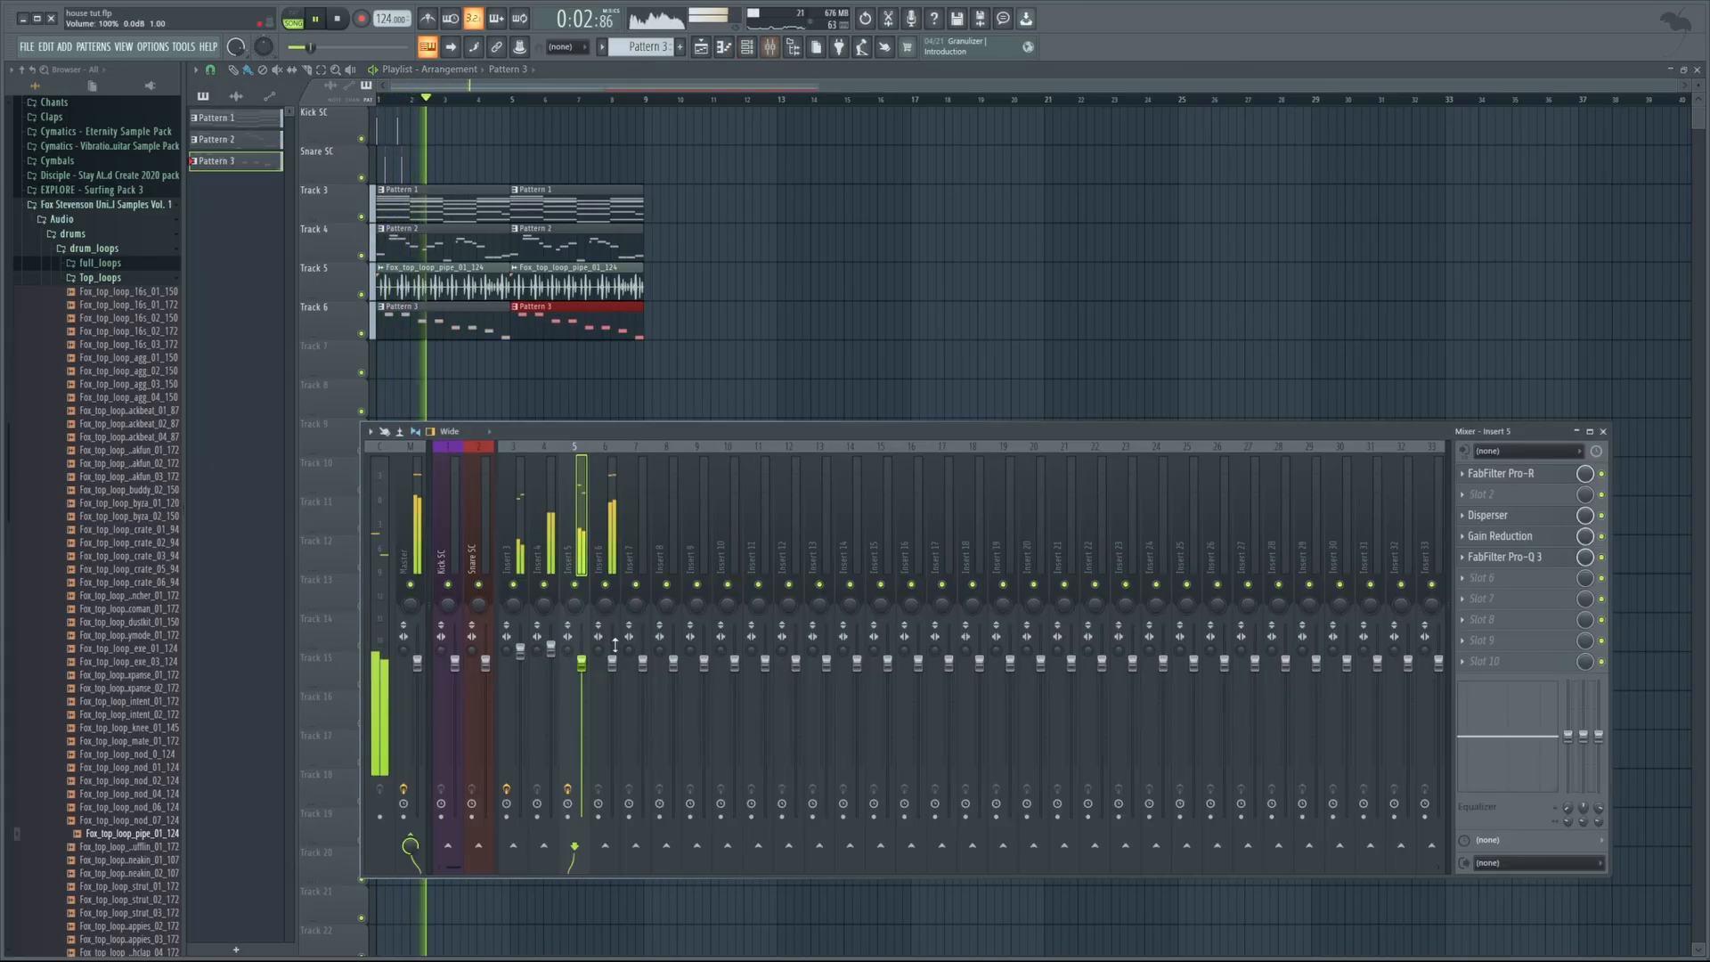
drag(588, 670, 588, 701)
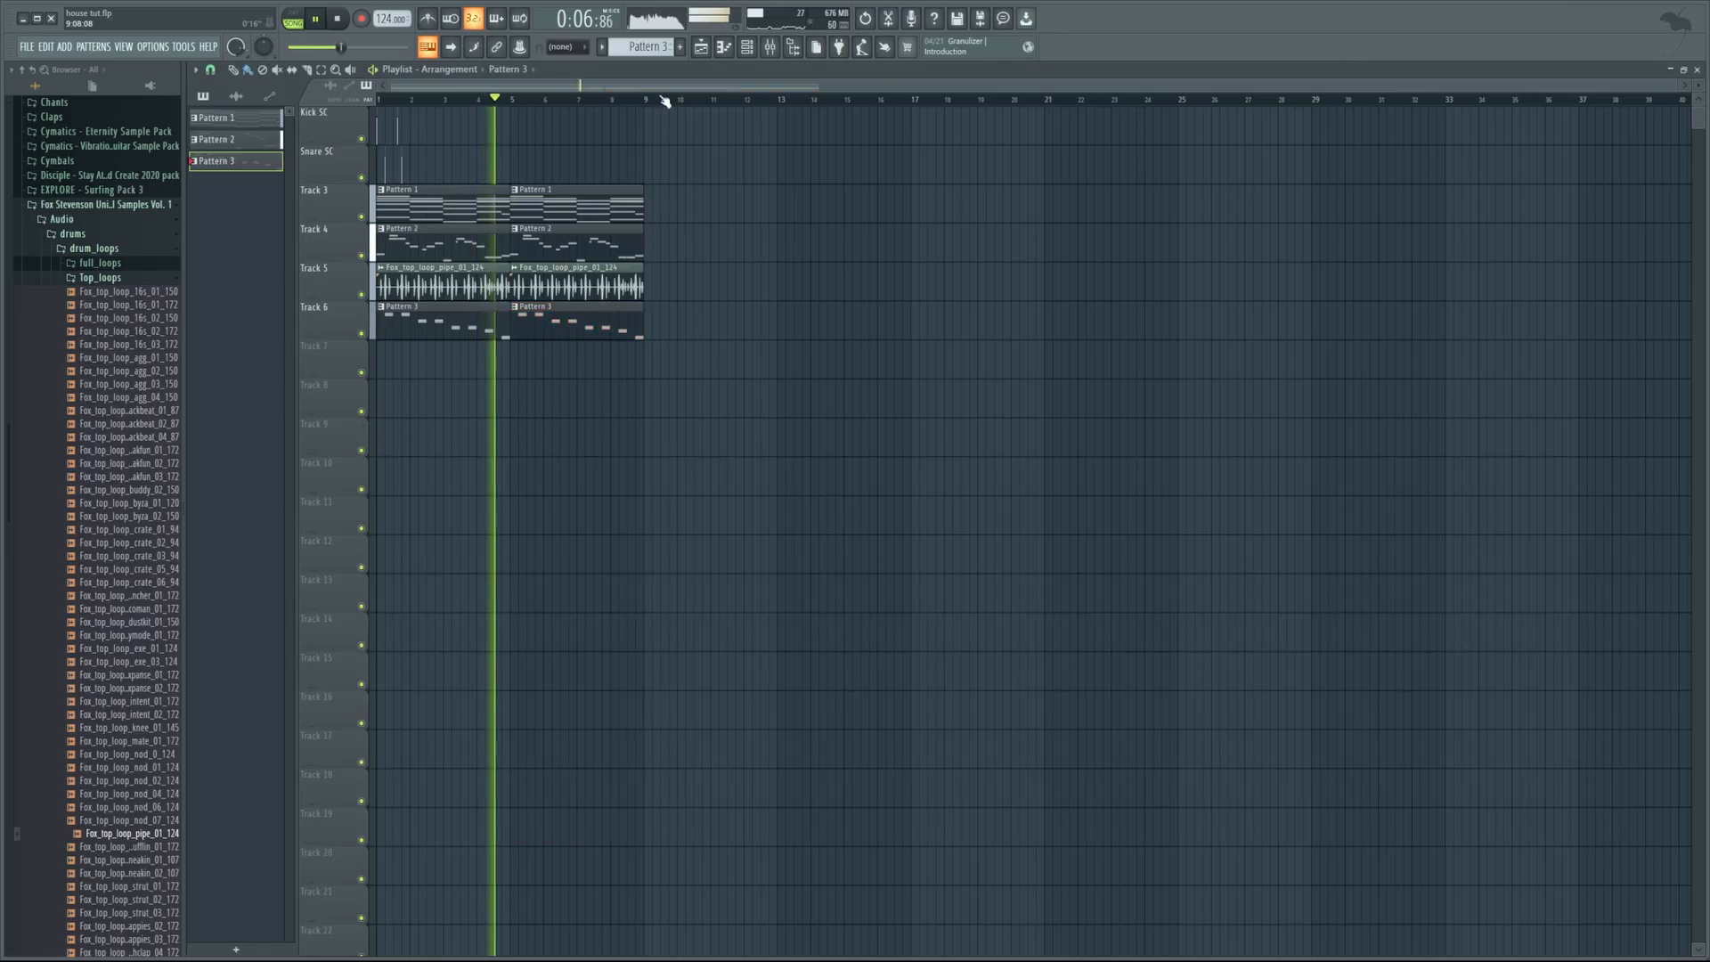
key(F9)
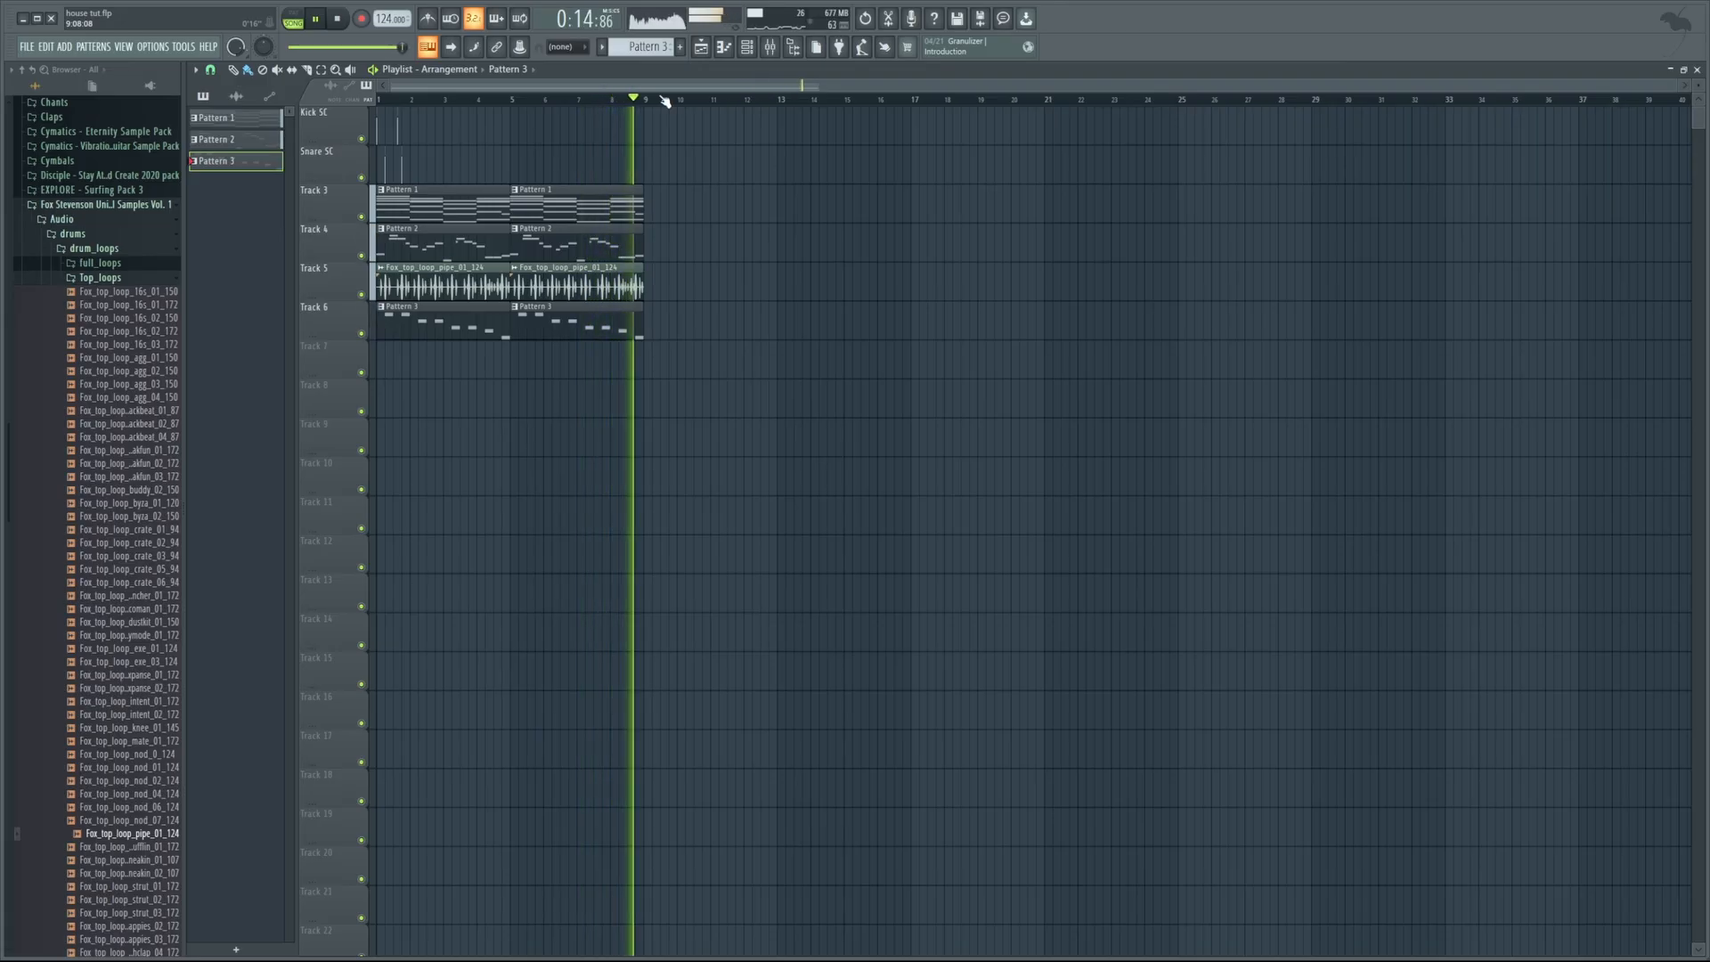
key(space)
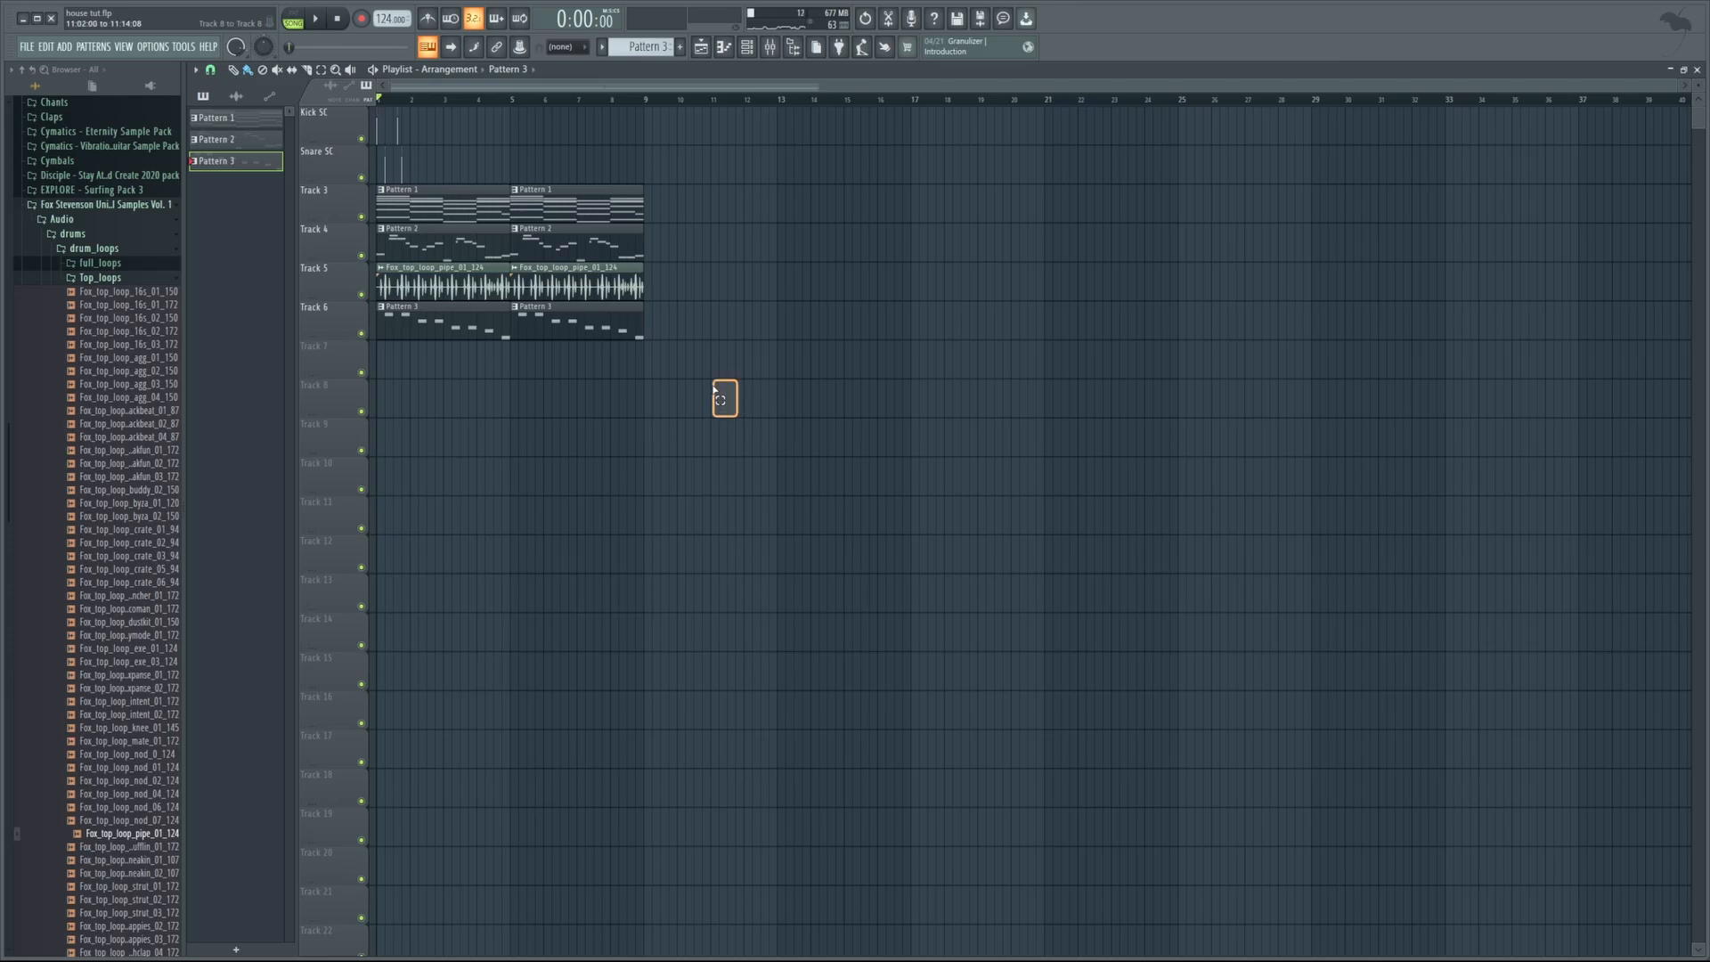
Duplicate all clips on Tracks 3 to 6 so the eight-bar section repeats over bars 9 to 16
drag(726, 401, 237, 221)
key(ctrl+b)
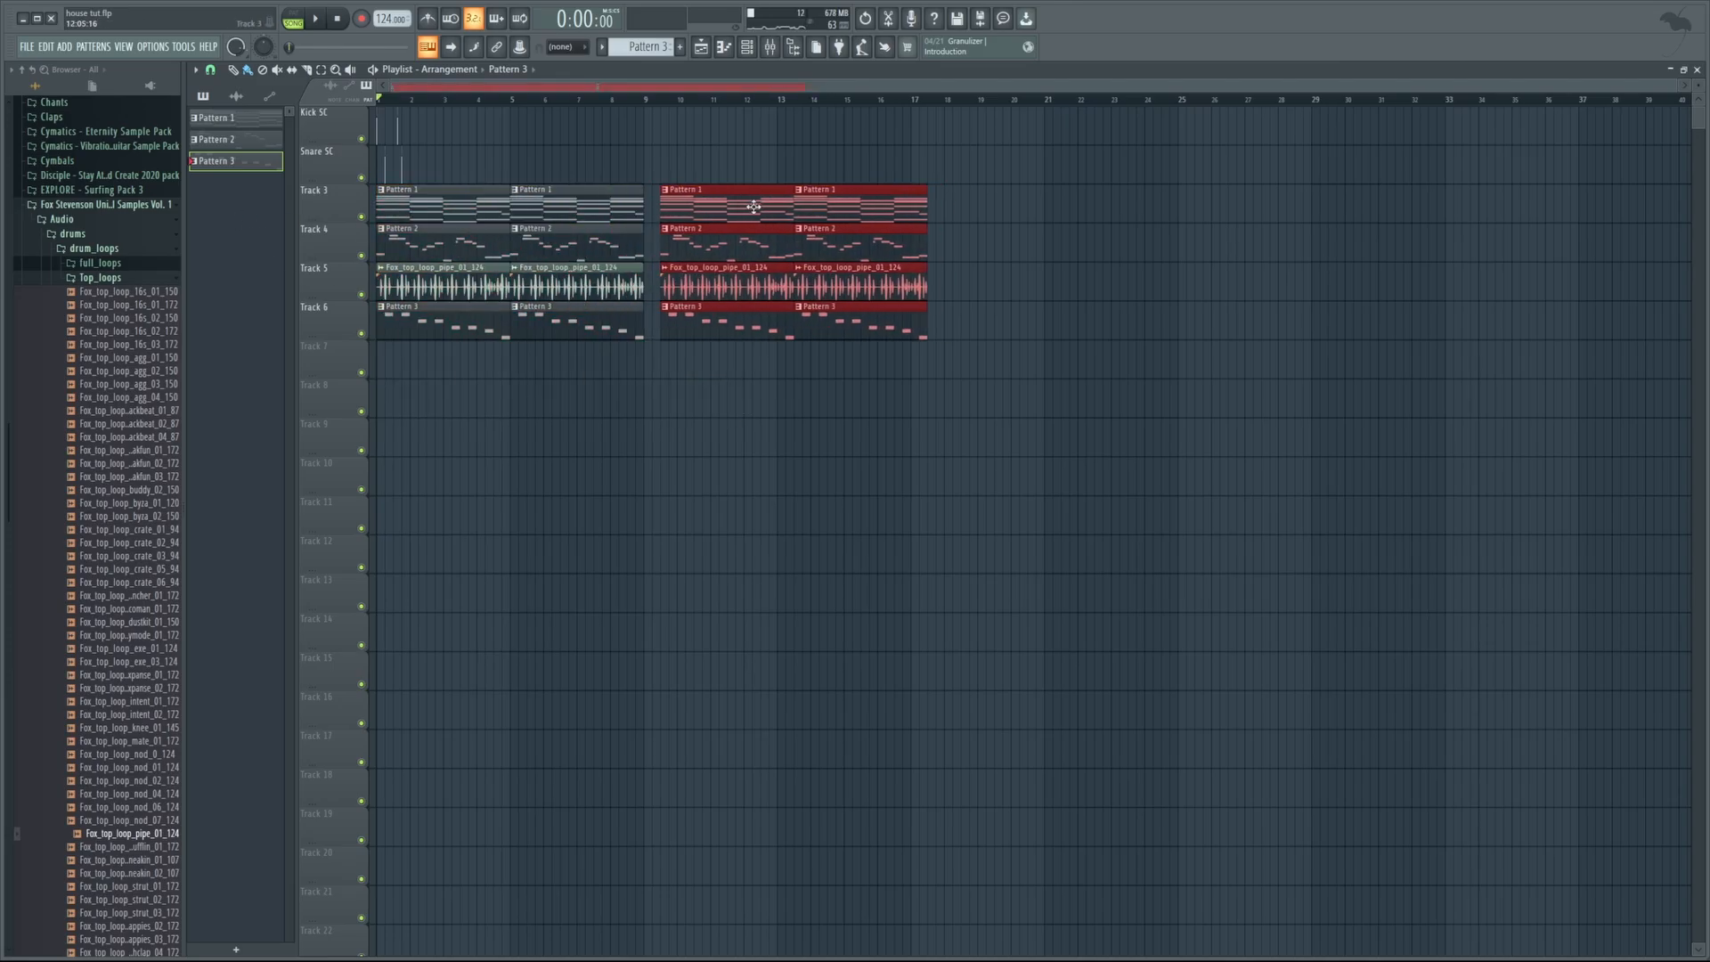
click(715, 108)
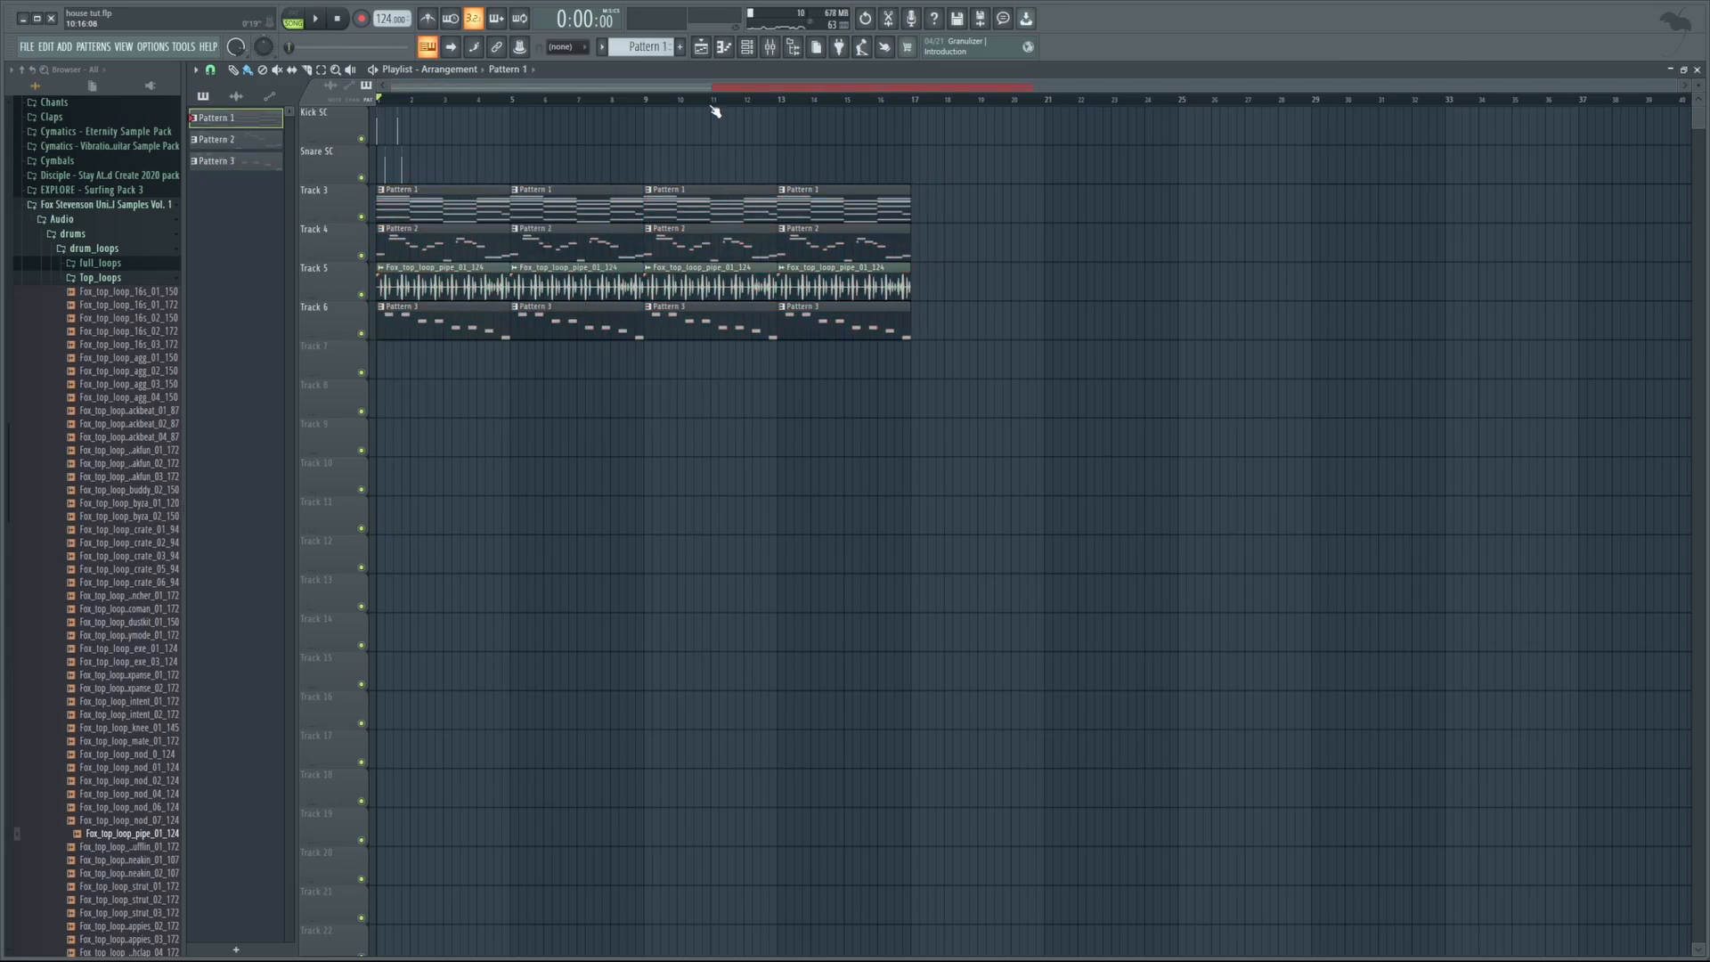
Lay four PBN_pink_cloud_snare hits one beat apart on Track 7, starting at bar 9
click(650, 102)
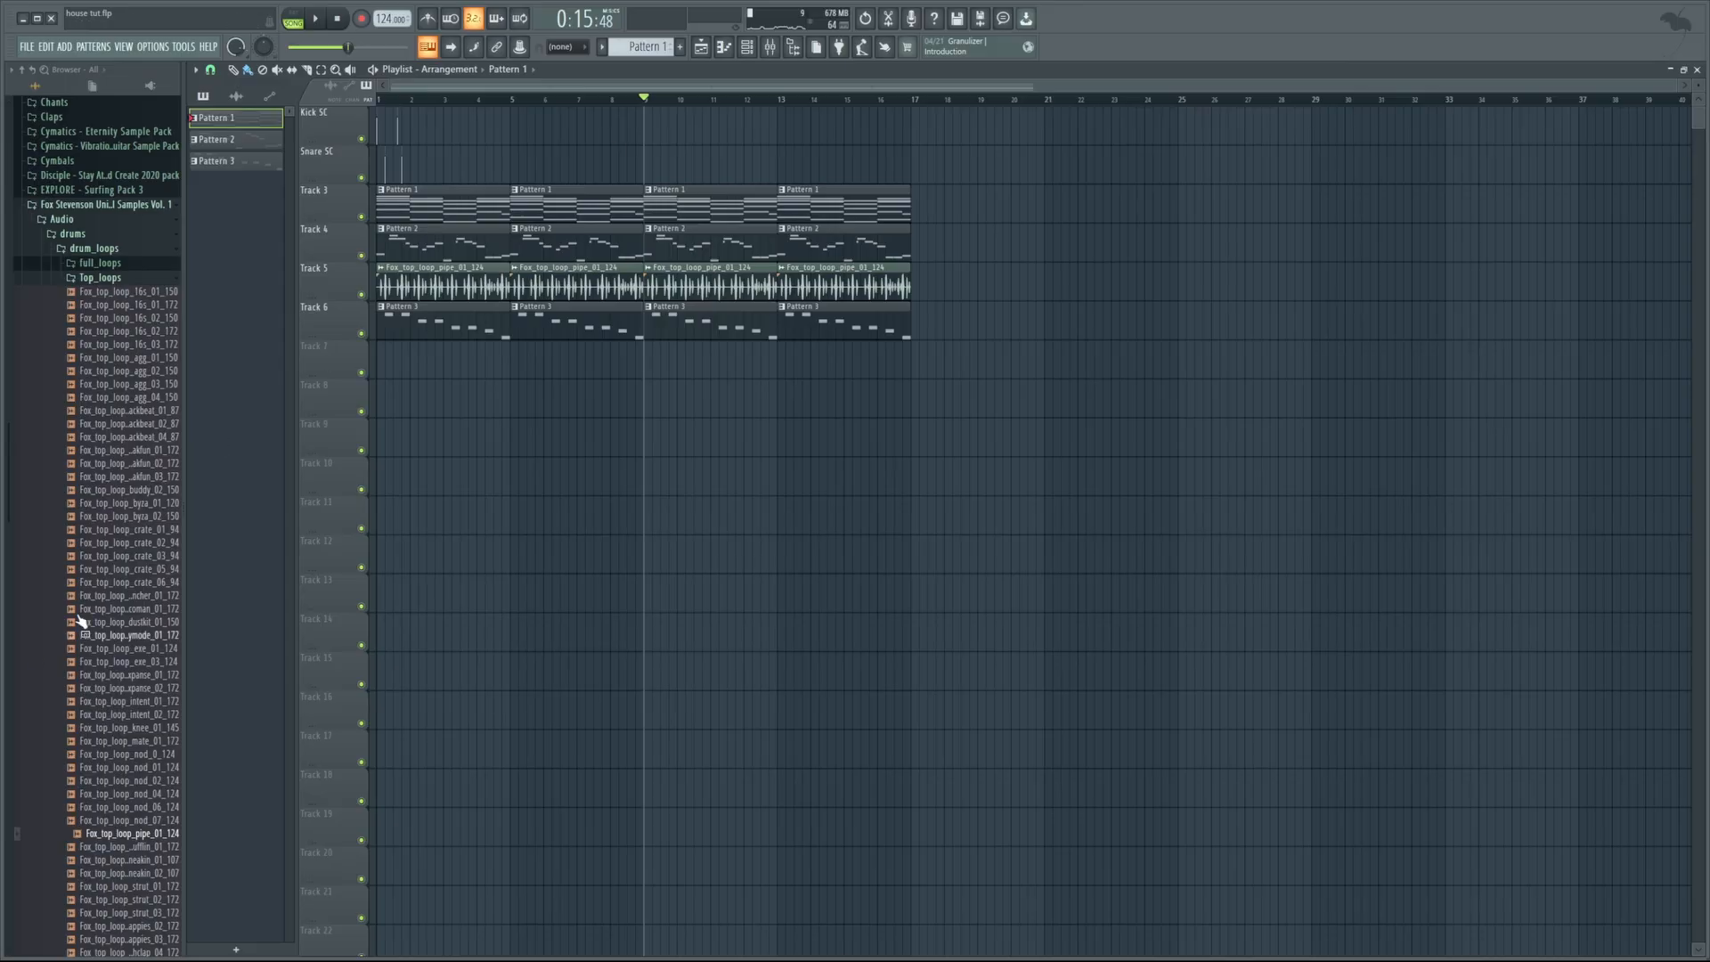
scroll(134, 623, down, 10)
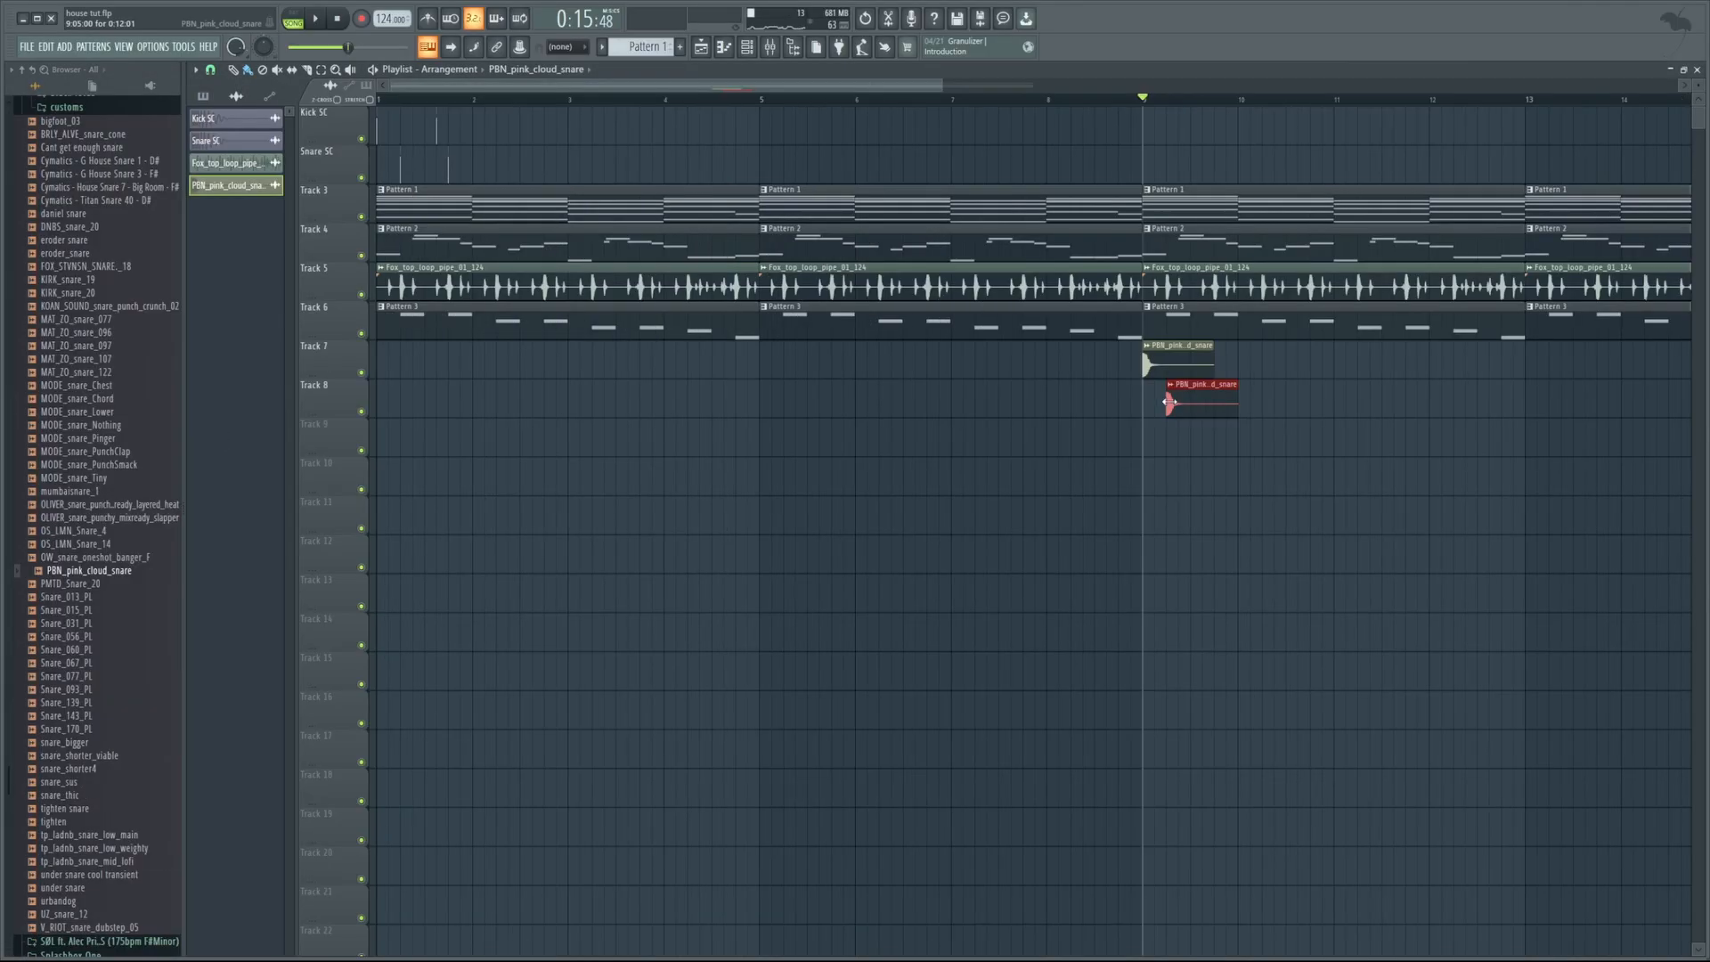
drag(1195, 397, 1237, 360)
click(1217, 403)
click(1222, 394)
Copy the Track 7 snare hits in growing groups to fill bars 10 to 12 on every beat
drag(1278, 416, 1079, 354)
key(ctrl+c)
key(ctrl+v)
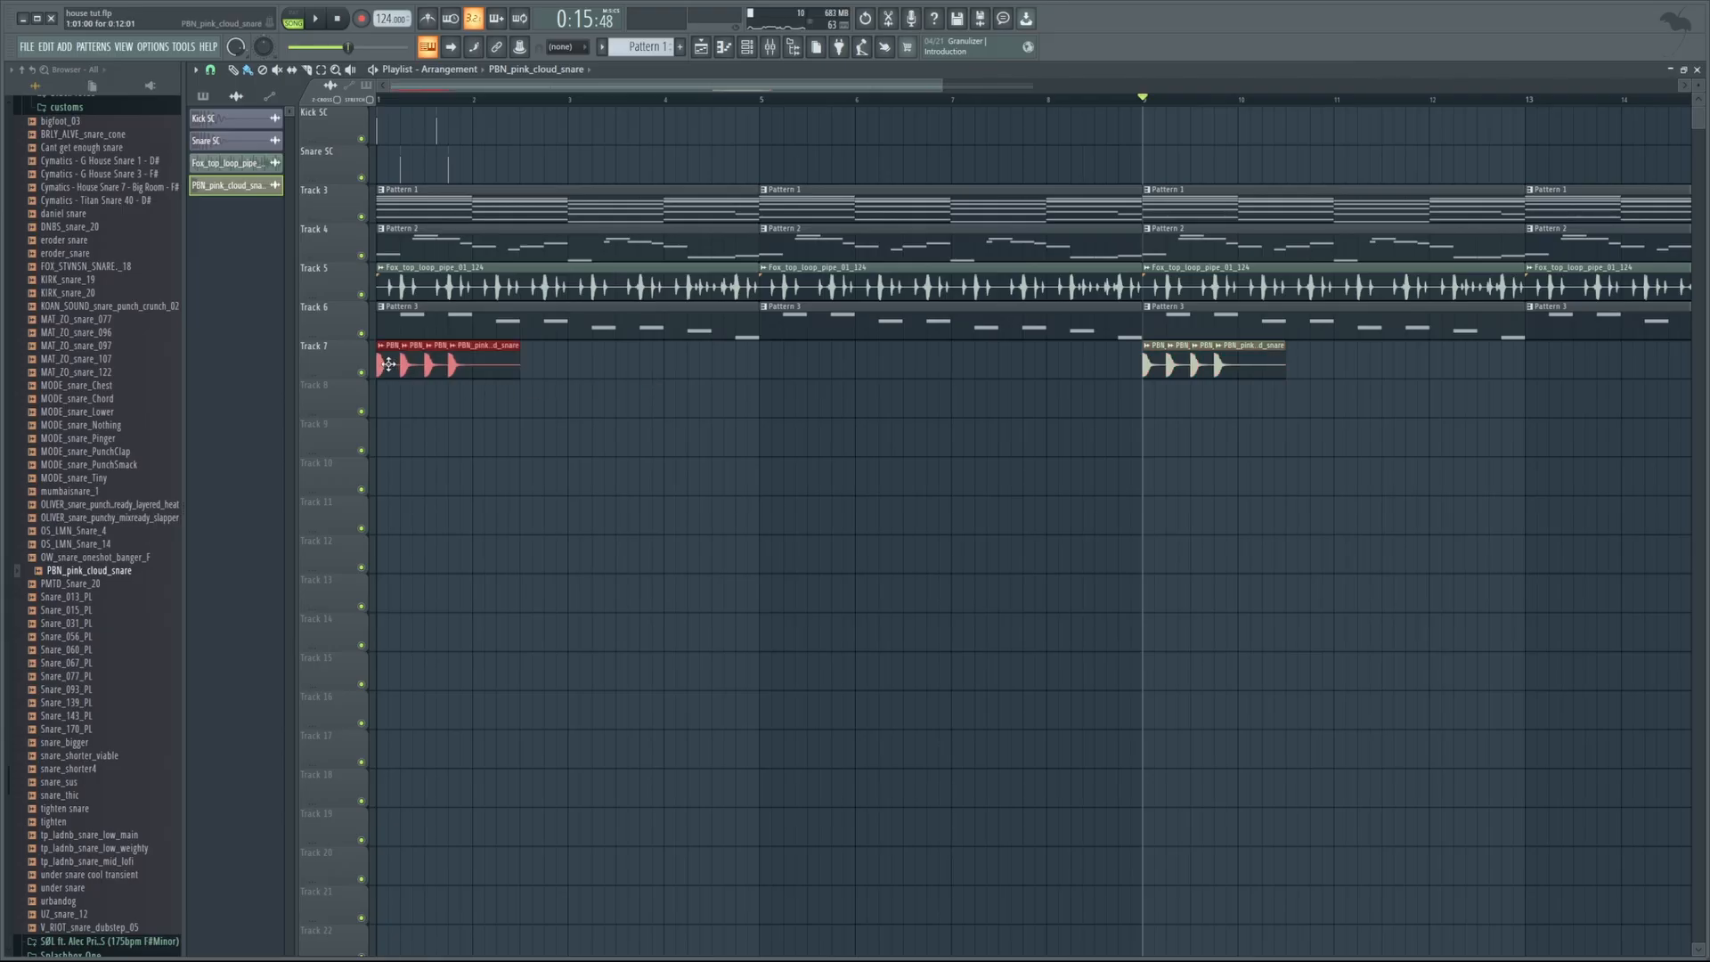
mouse_move(384, 364)
mouse_down()
mouse_move(1185, 328)
mouse_move(1244, 362)
mouse_up()
drag(1458, 436, 1115, 352)
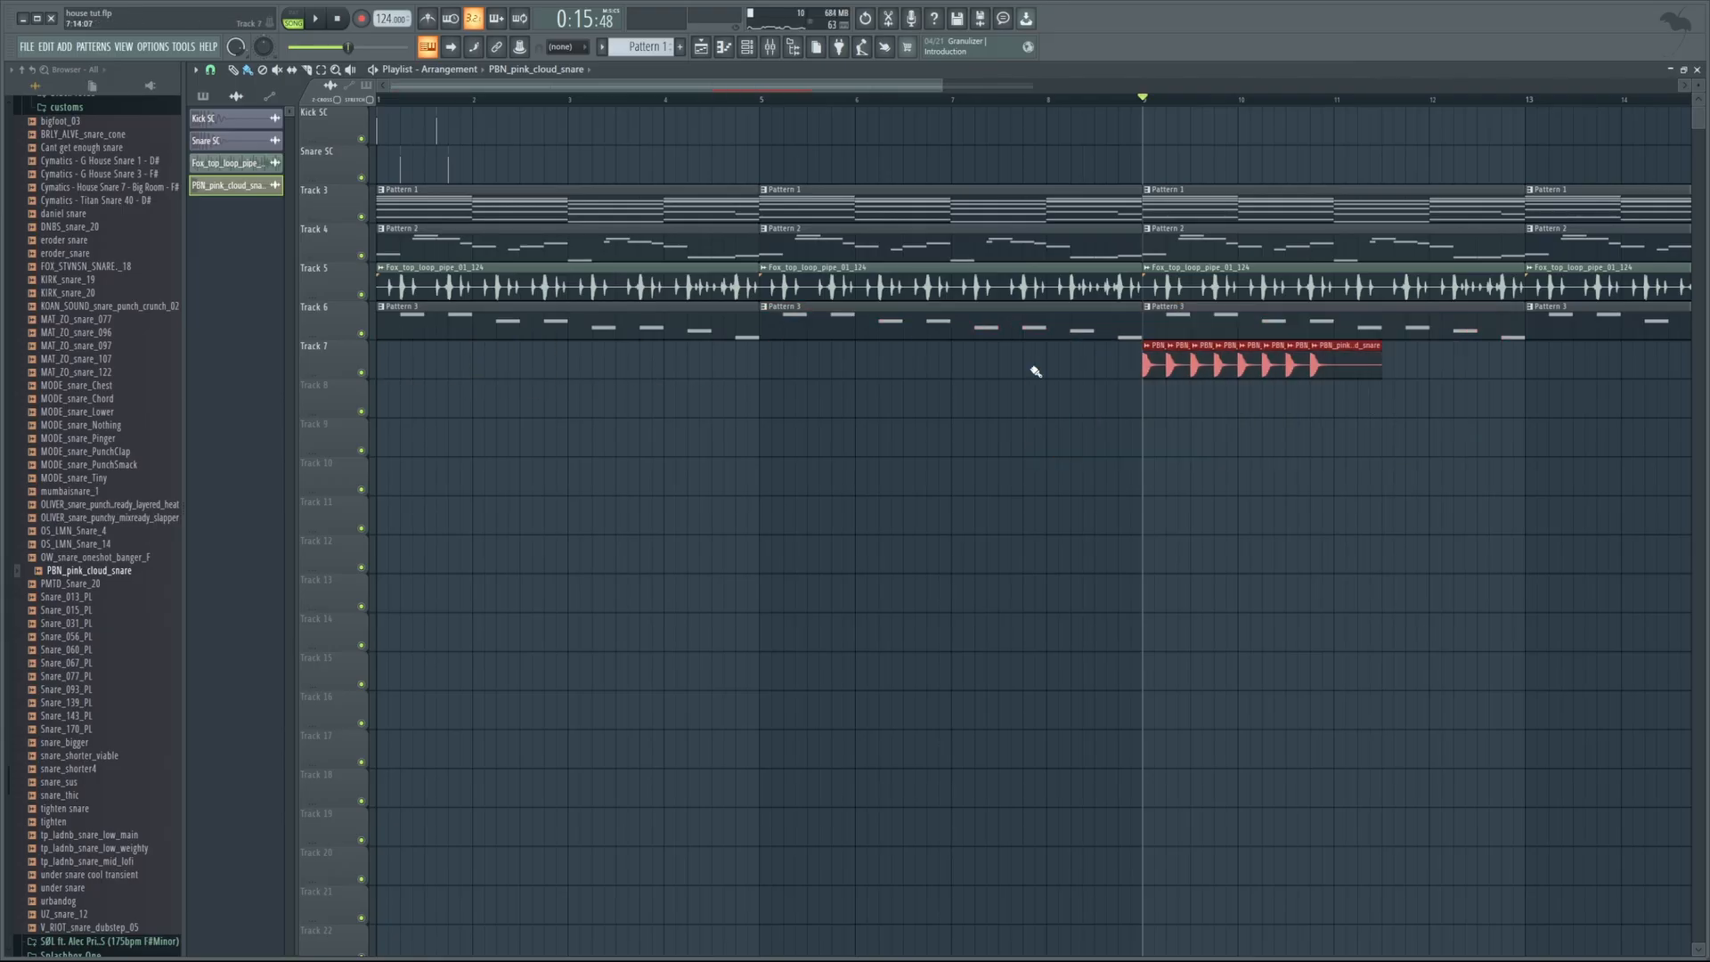
key(ctrl+c)
key(ctrl+v)
drag(392, 365, 1345, 366)
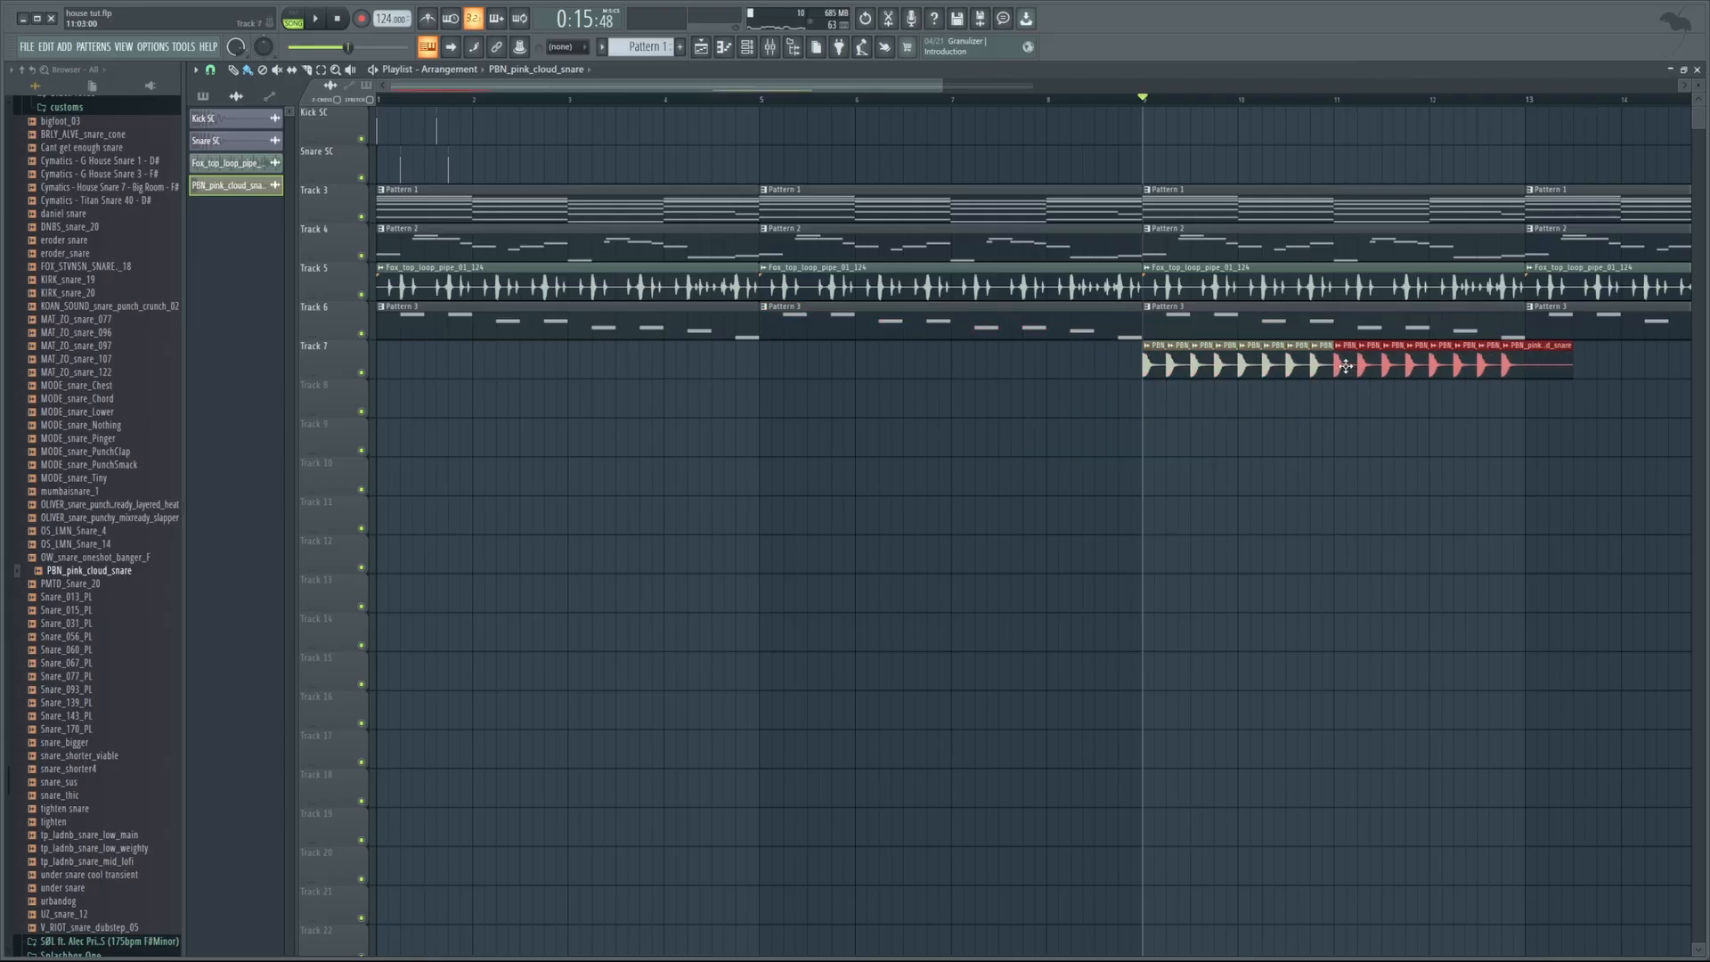
Copy the bar 9 to 12 snares onward from bar 13 and layer off-beat snares on Track 8 from bar 13 and Track 9 from bar 15
drag(1581, 453, 1136, 340)
key(ctrl+c)
key(ctrl+v)
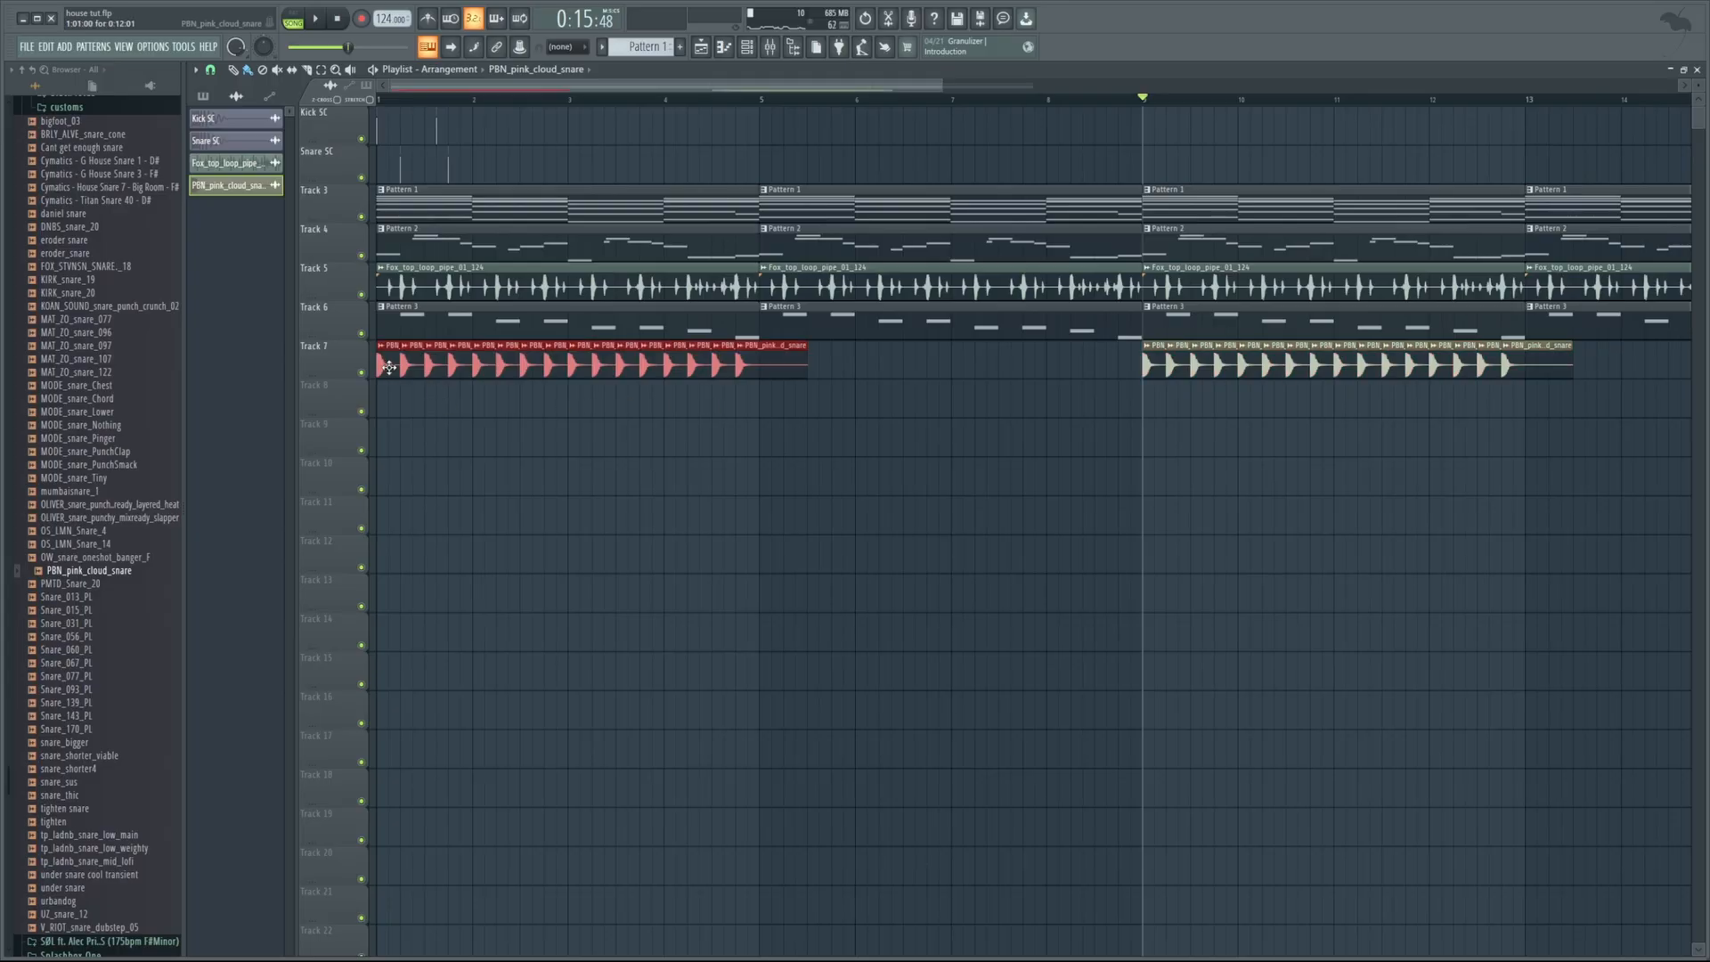
drag(389, 365, 1396, 370)
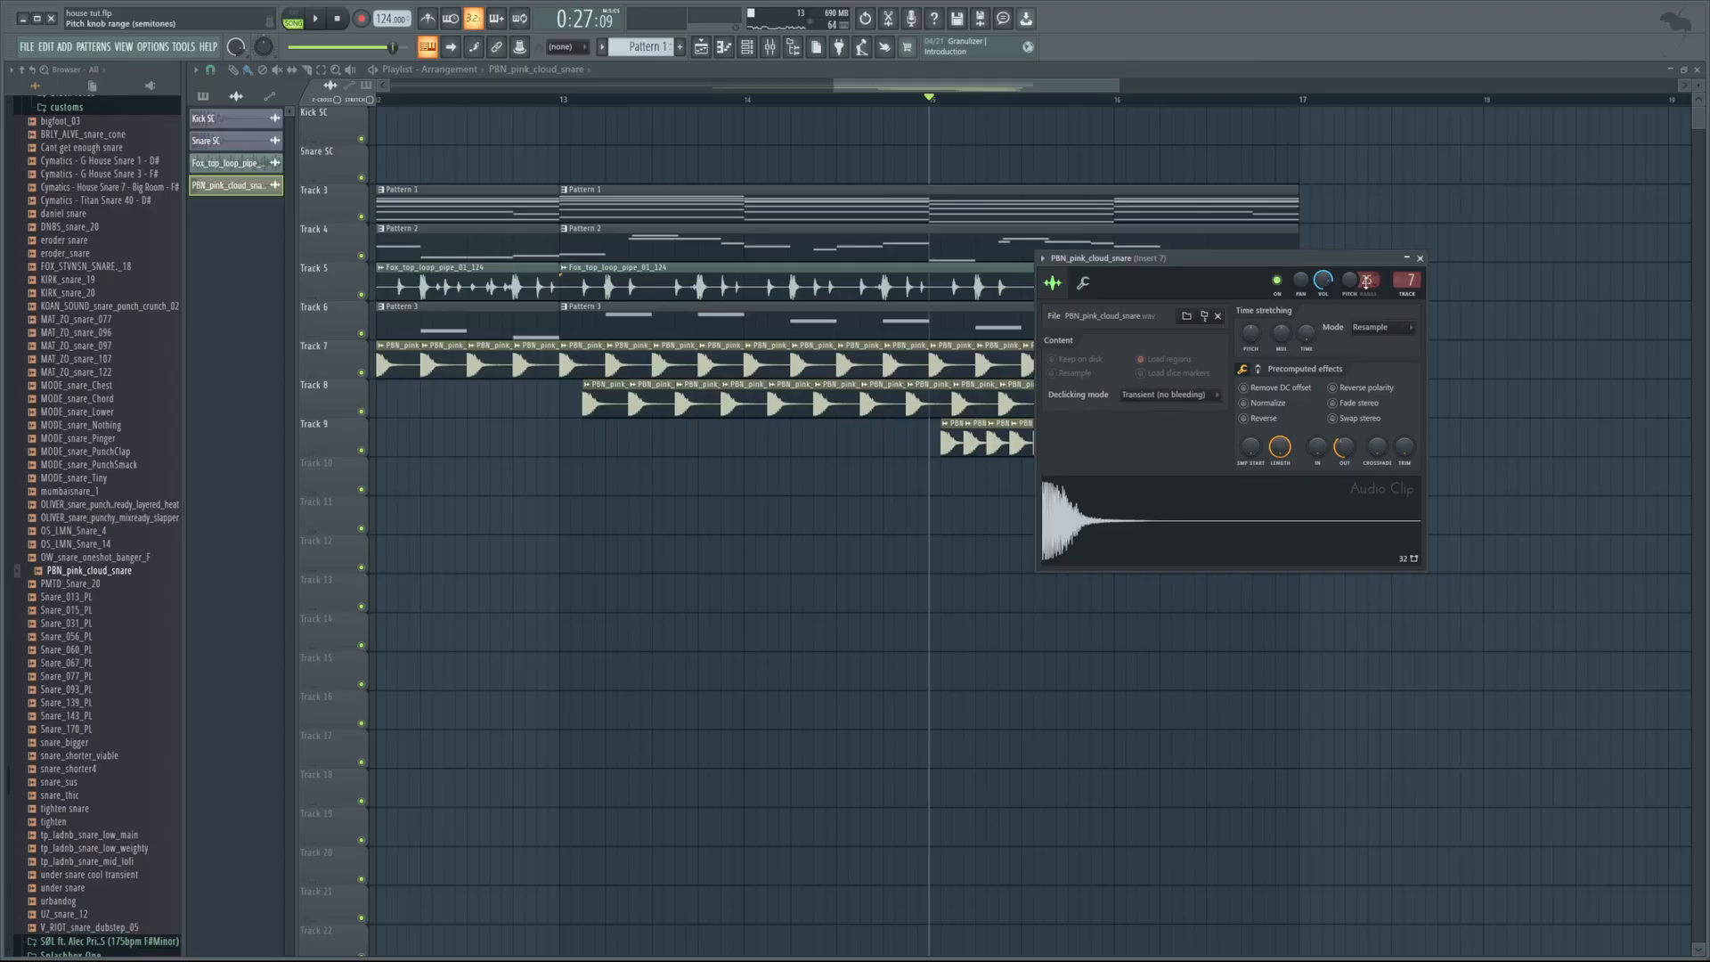
Audition the snare roll with raised pitch, then set the snare's pitch range to 24 semitones and reset its pitch
key(space)
drag(1350, 280, 1350, 196)
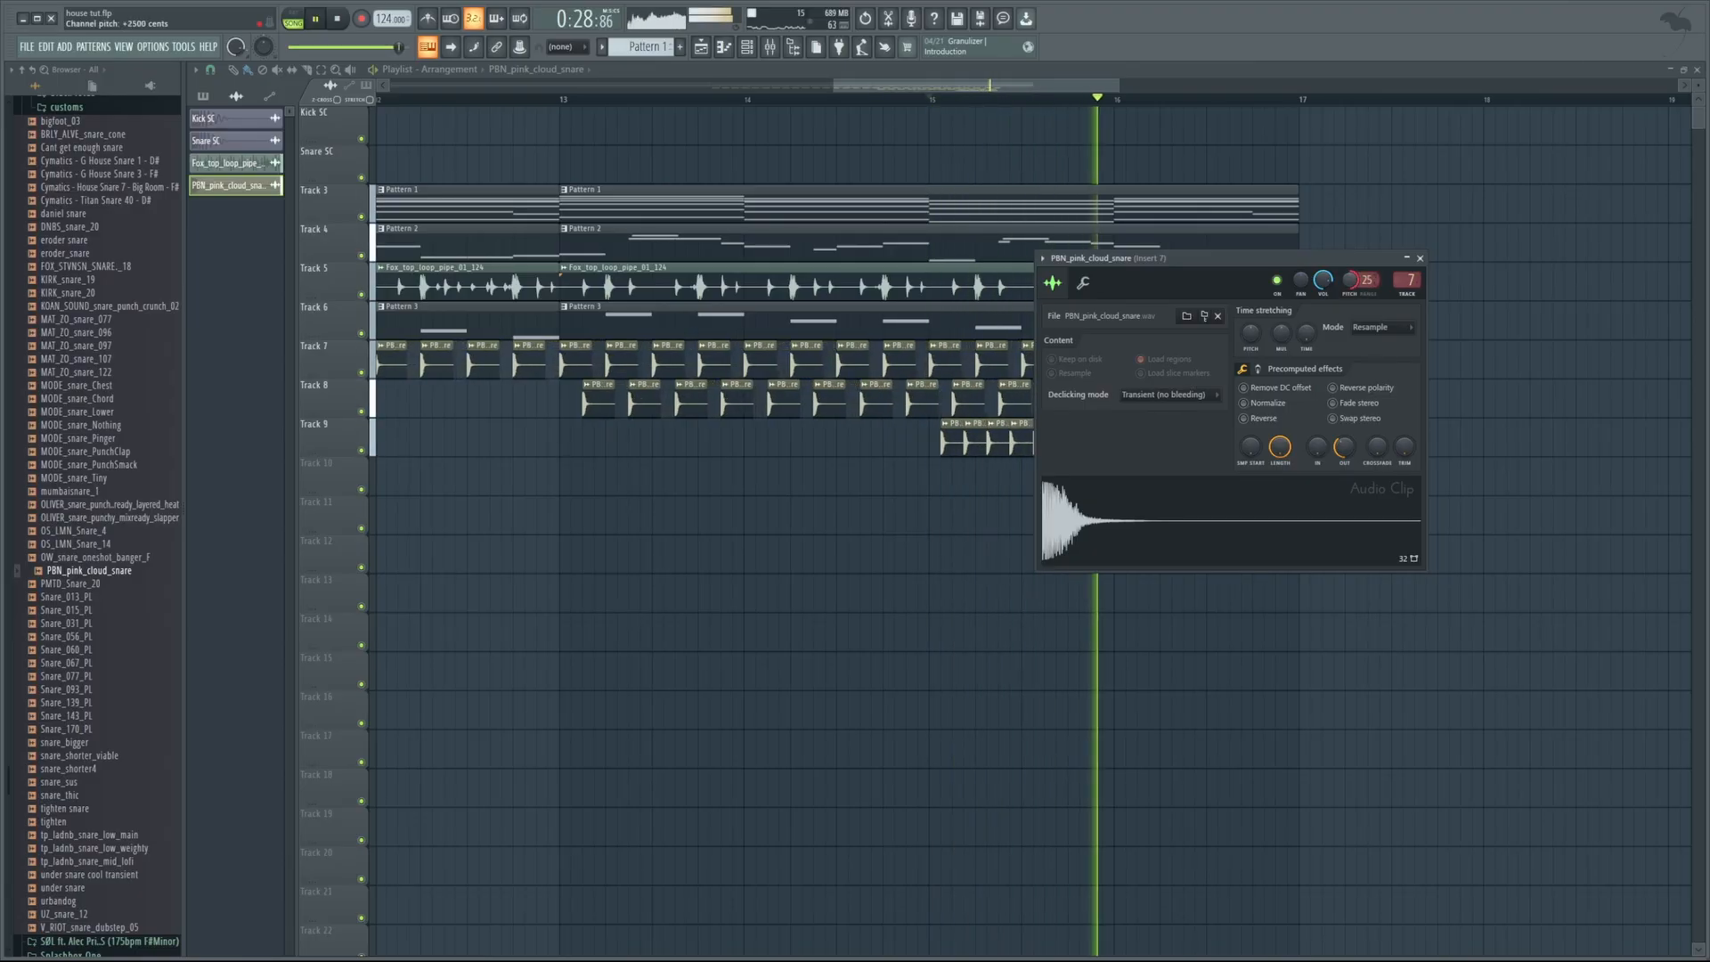
key(space)
drag(1367, 281, 1367, 285)
alt+click(1353, 285)
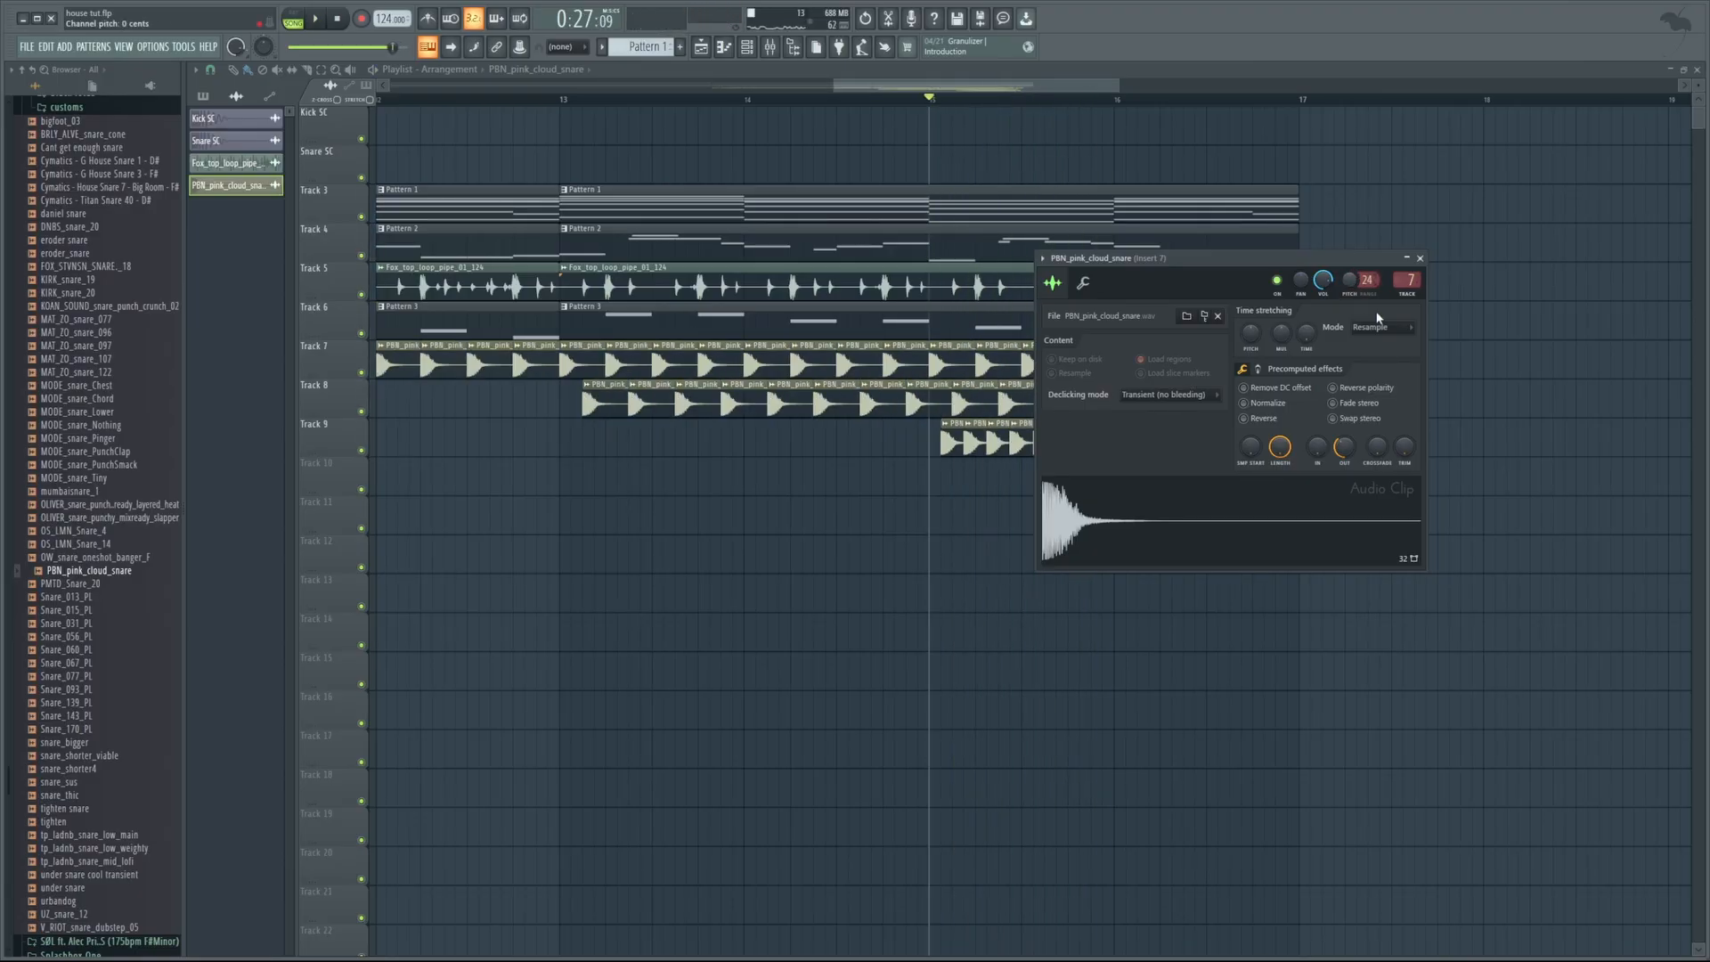
Create a channel pitch automation clip for the snare, flat until bar 13 and rising until bar 16, where the clip ends
click(1391, 387)
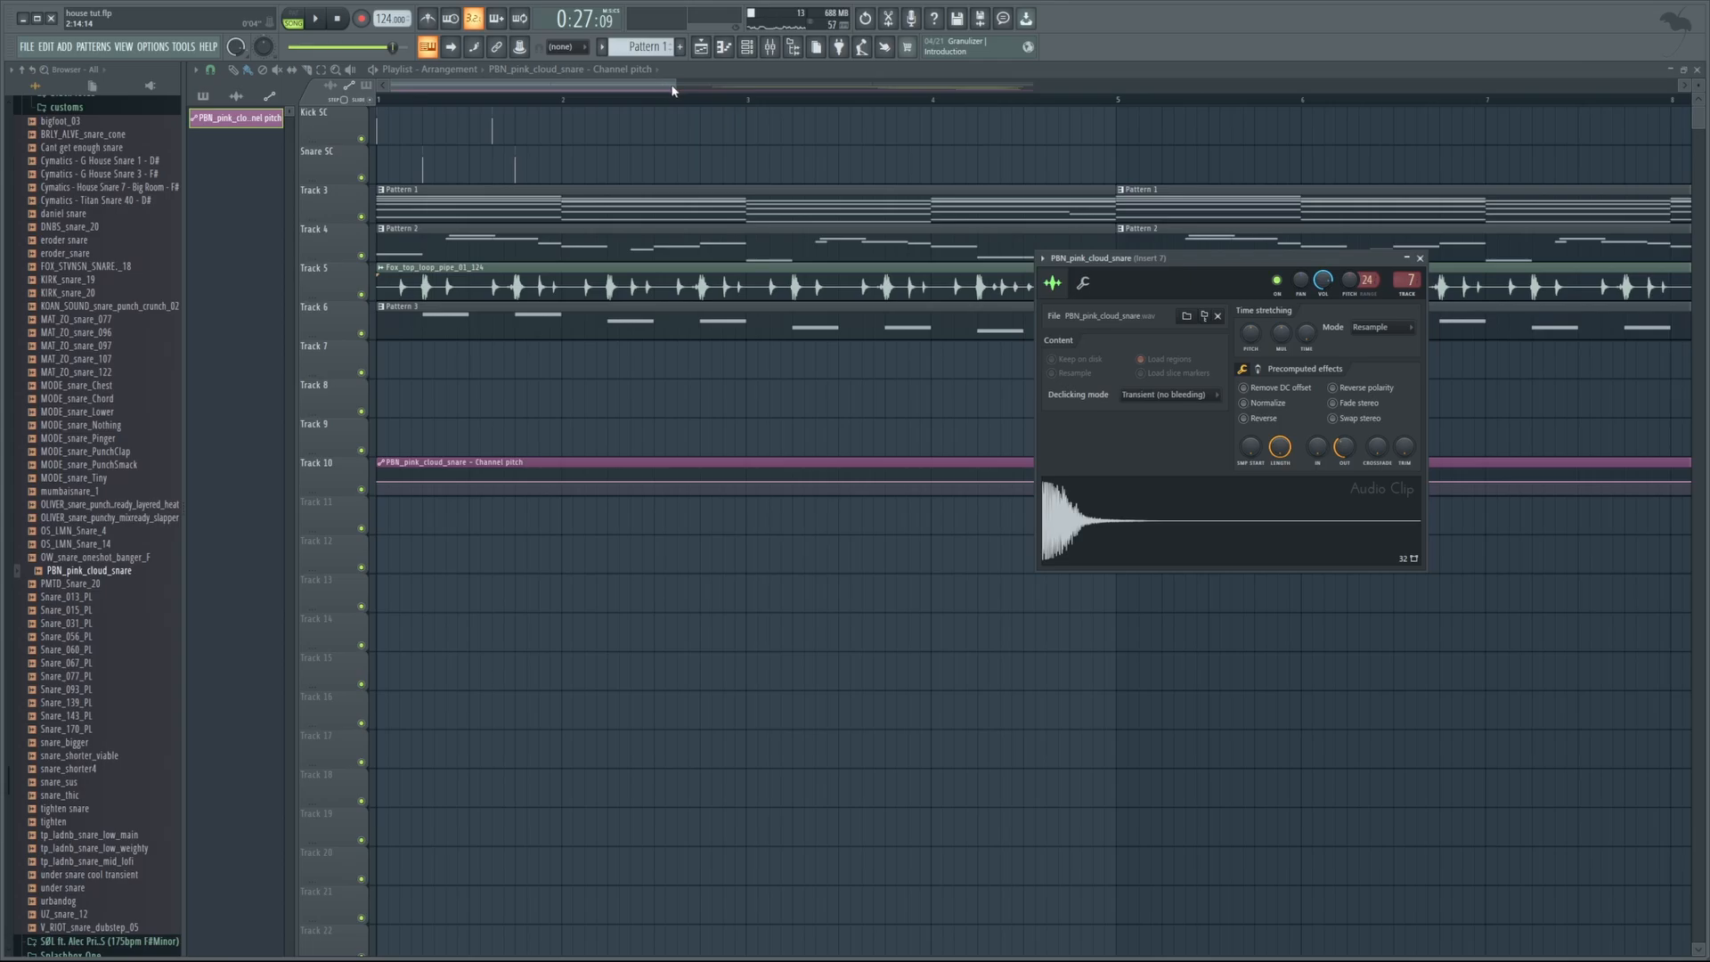
drag(673, 86, 1692, 88)
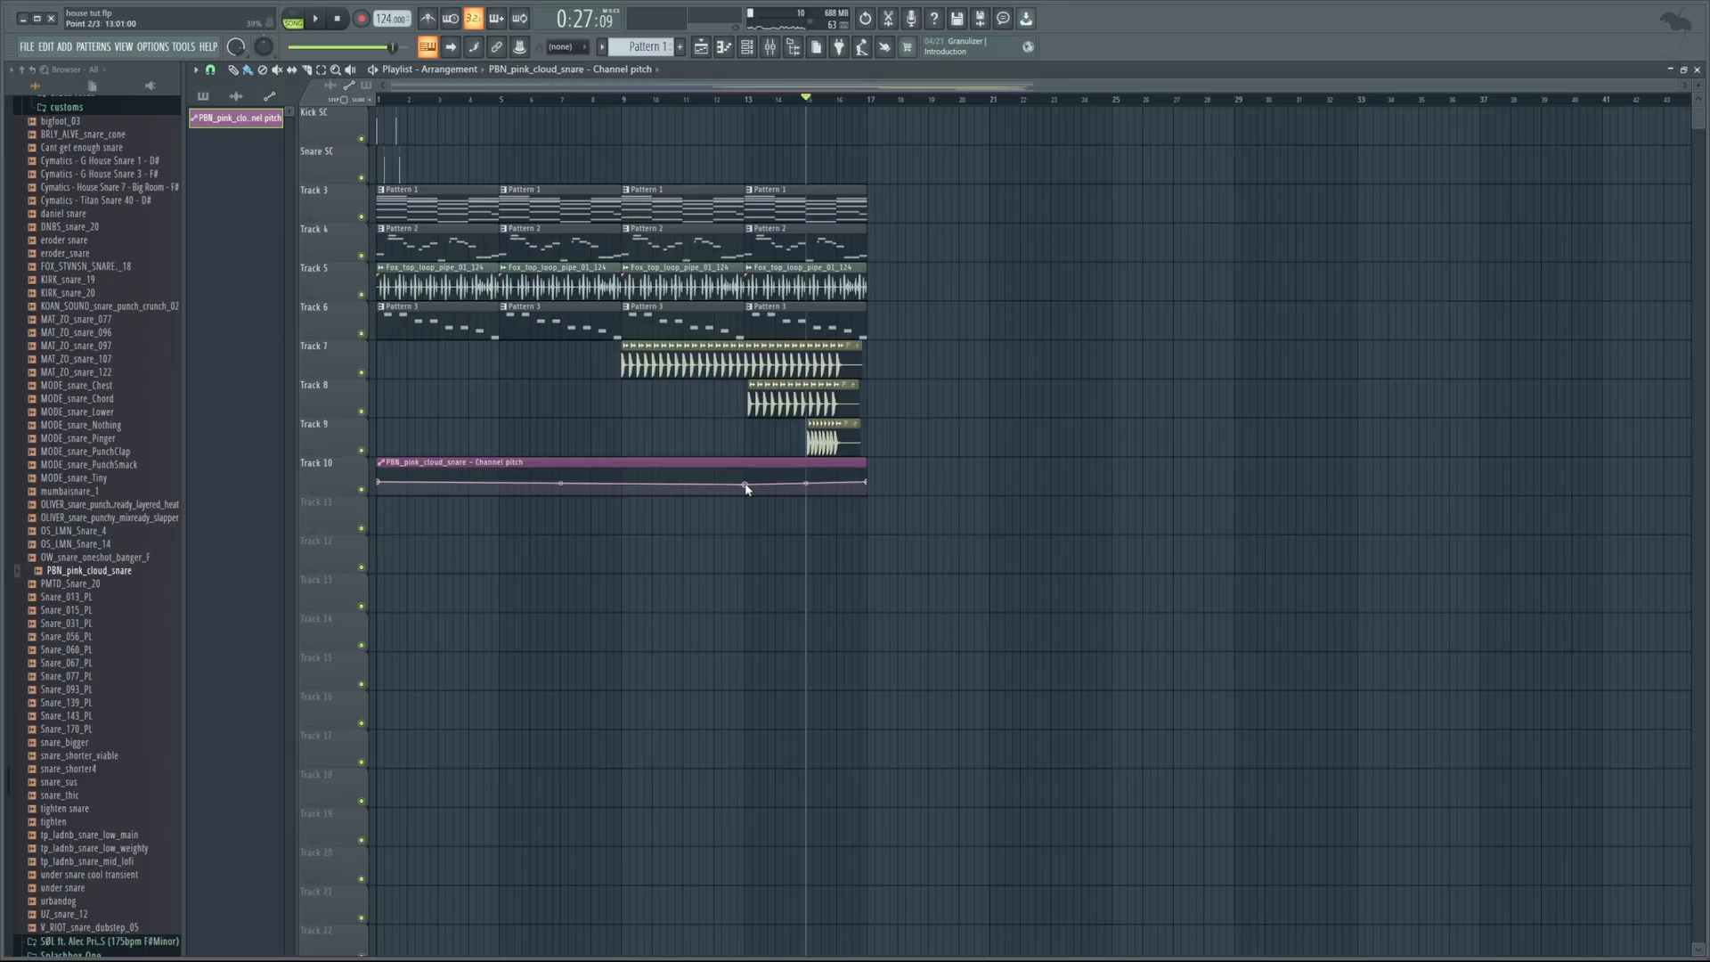
right_click(746, 482)
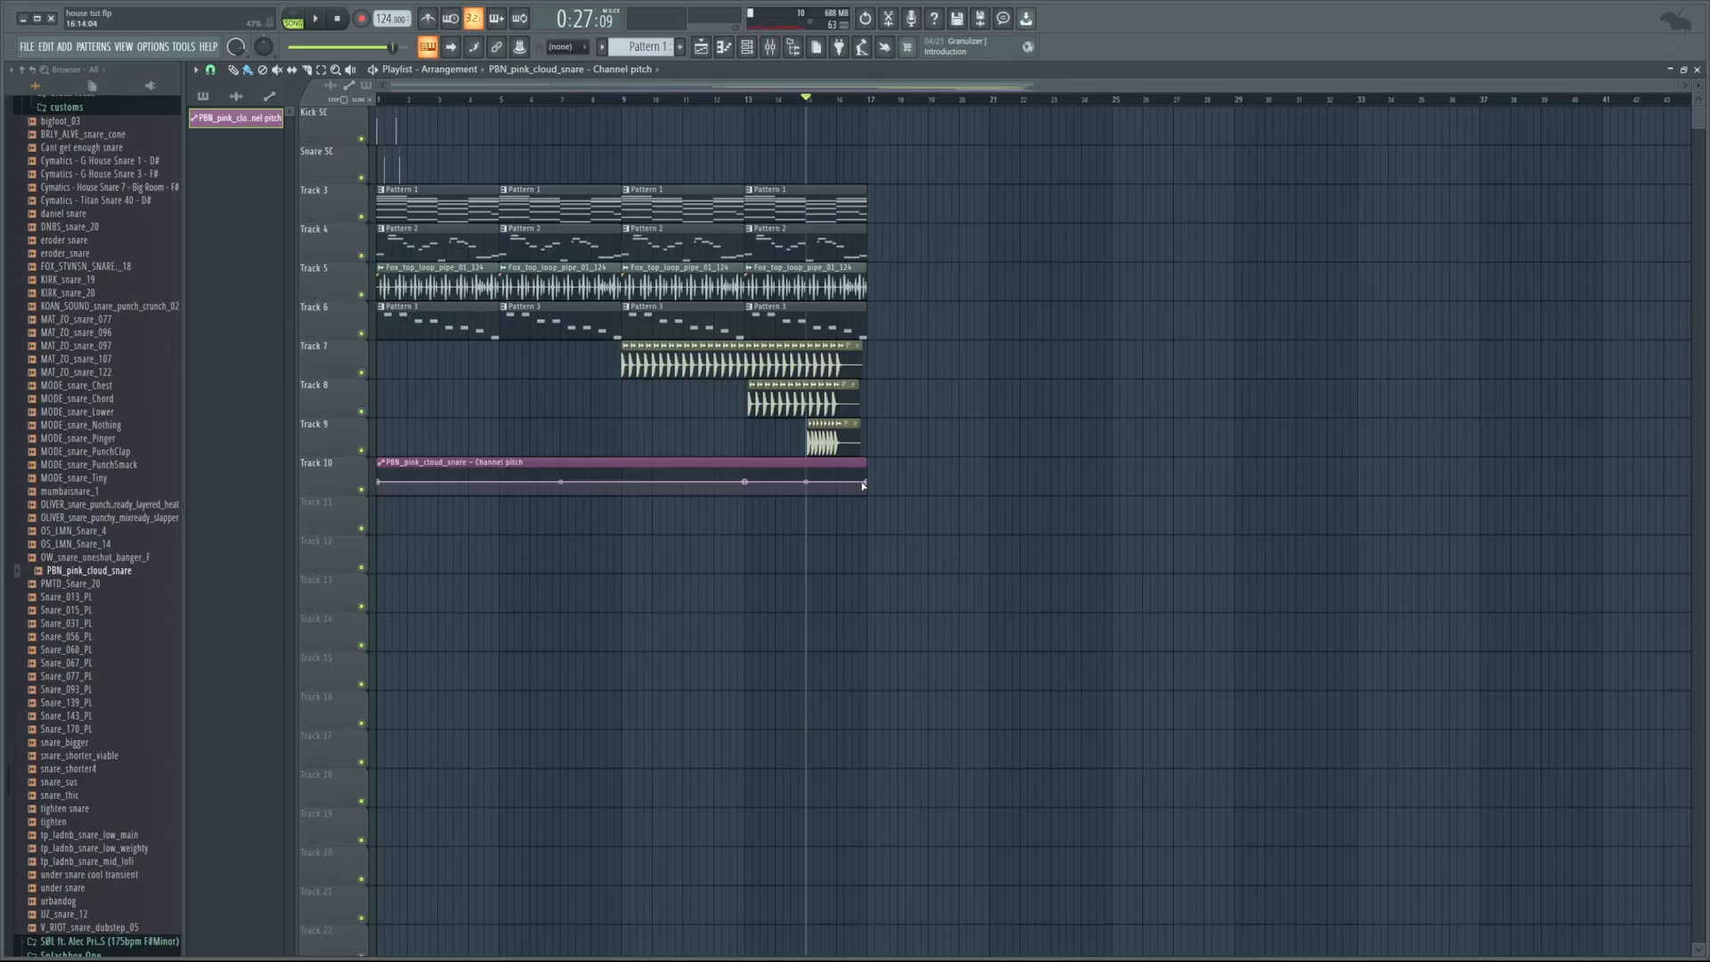
drag(864, 483, 837, 468)
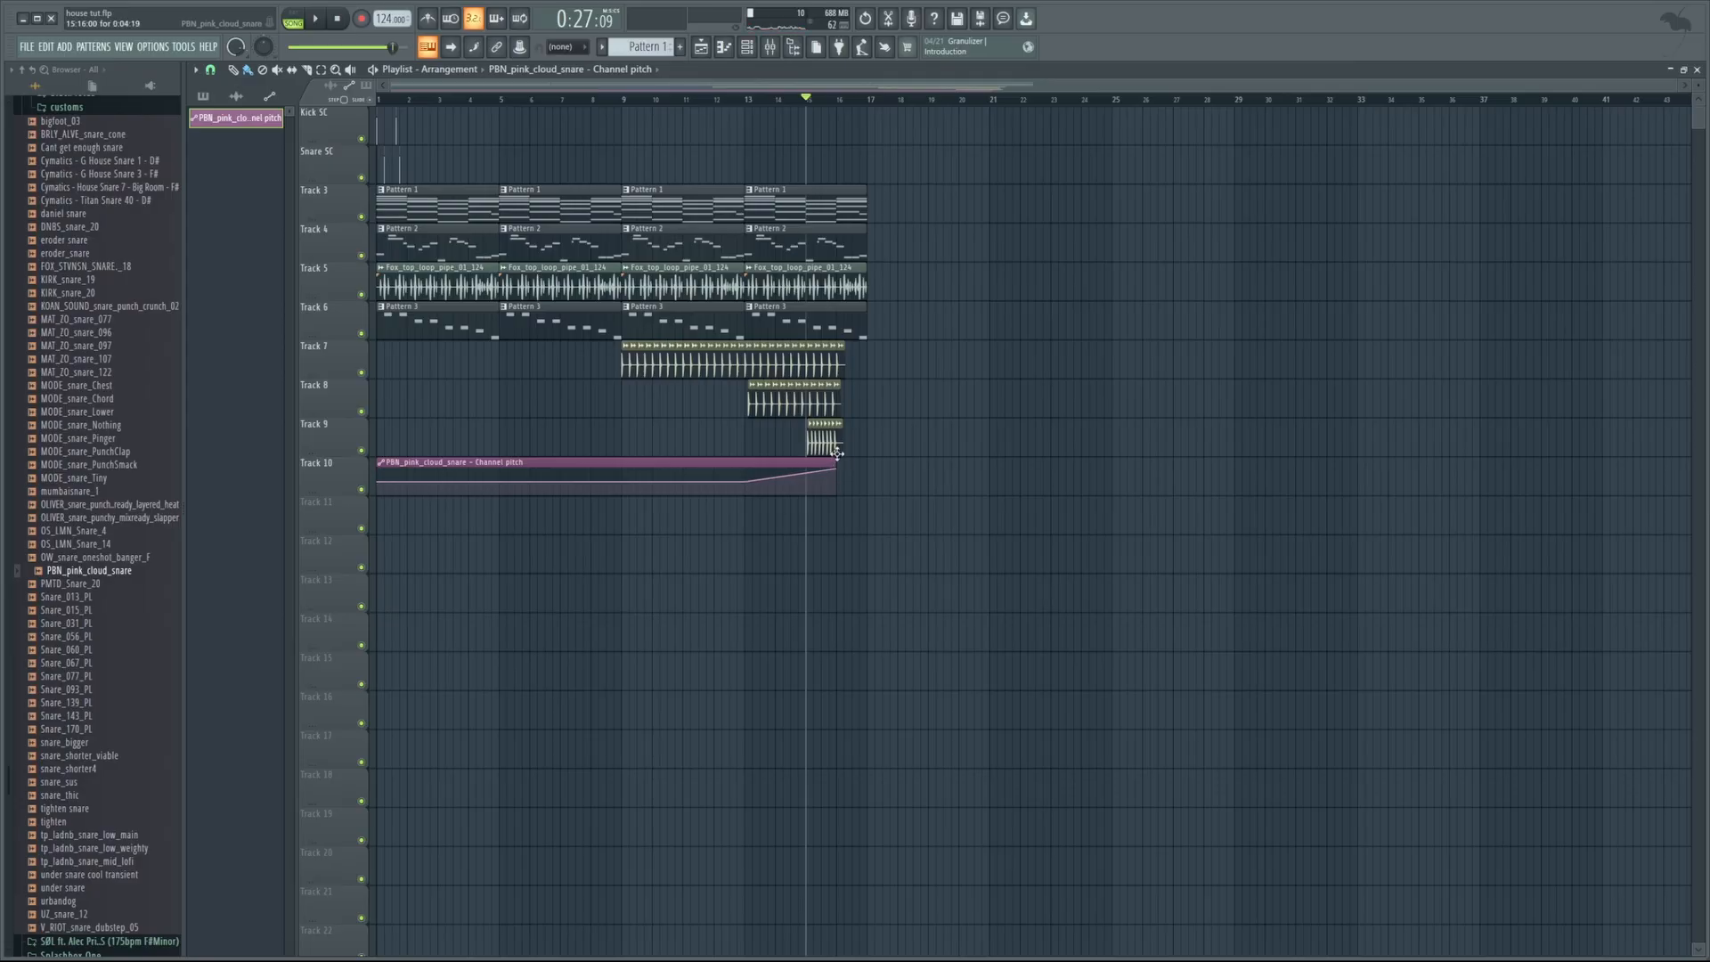
Play the snare build-up from about bar 12 and save the project
drag(659, 101, 719, 112)
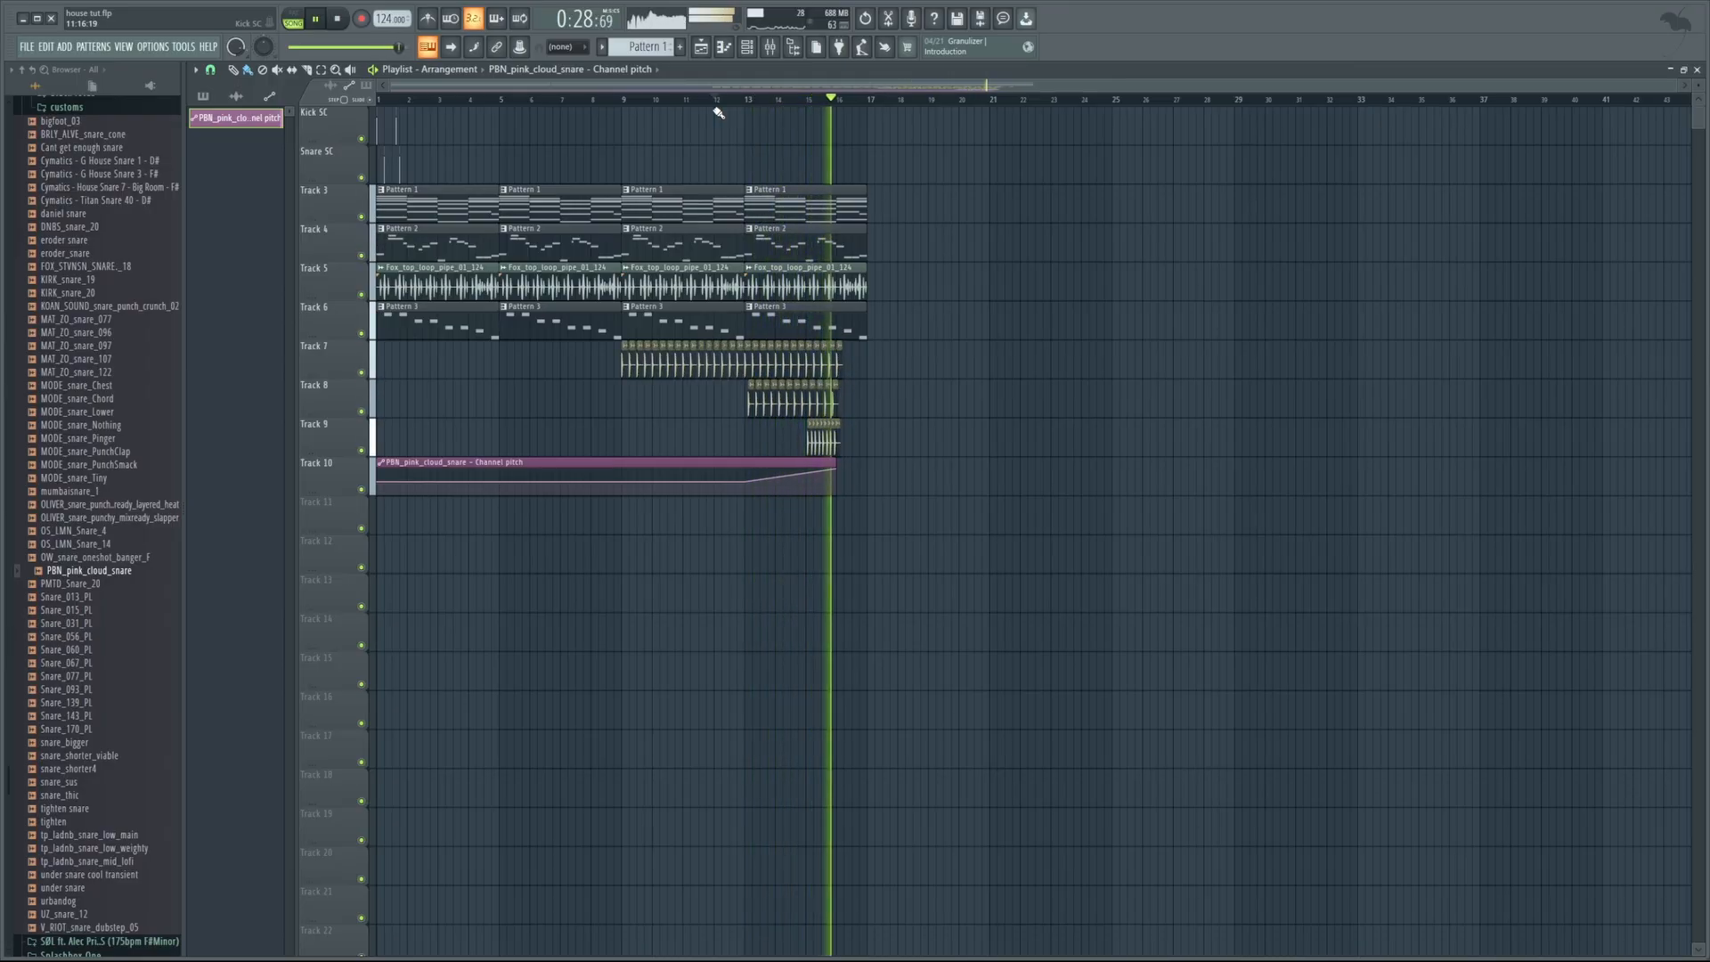
key(ctrl+s)
key(space)
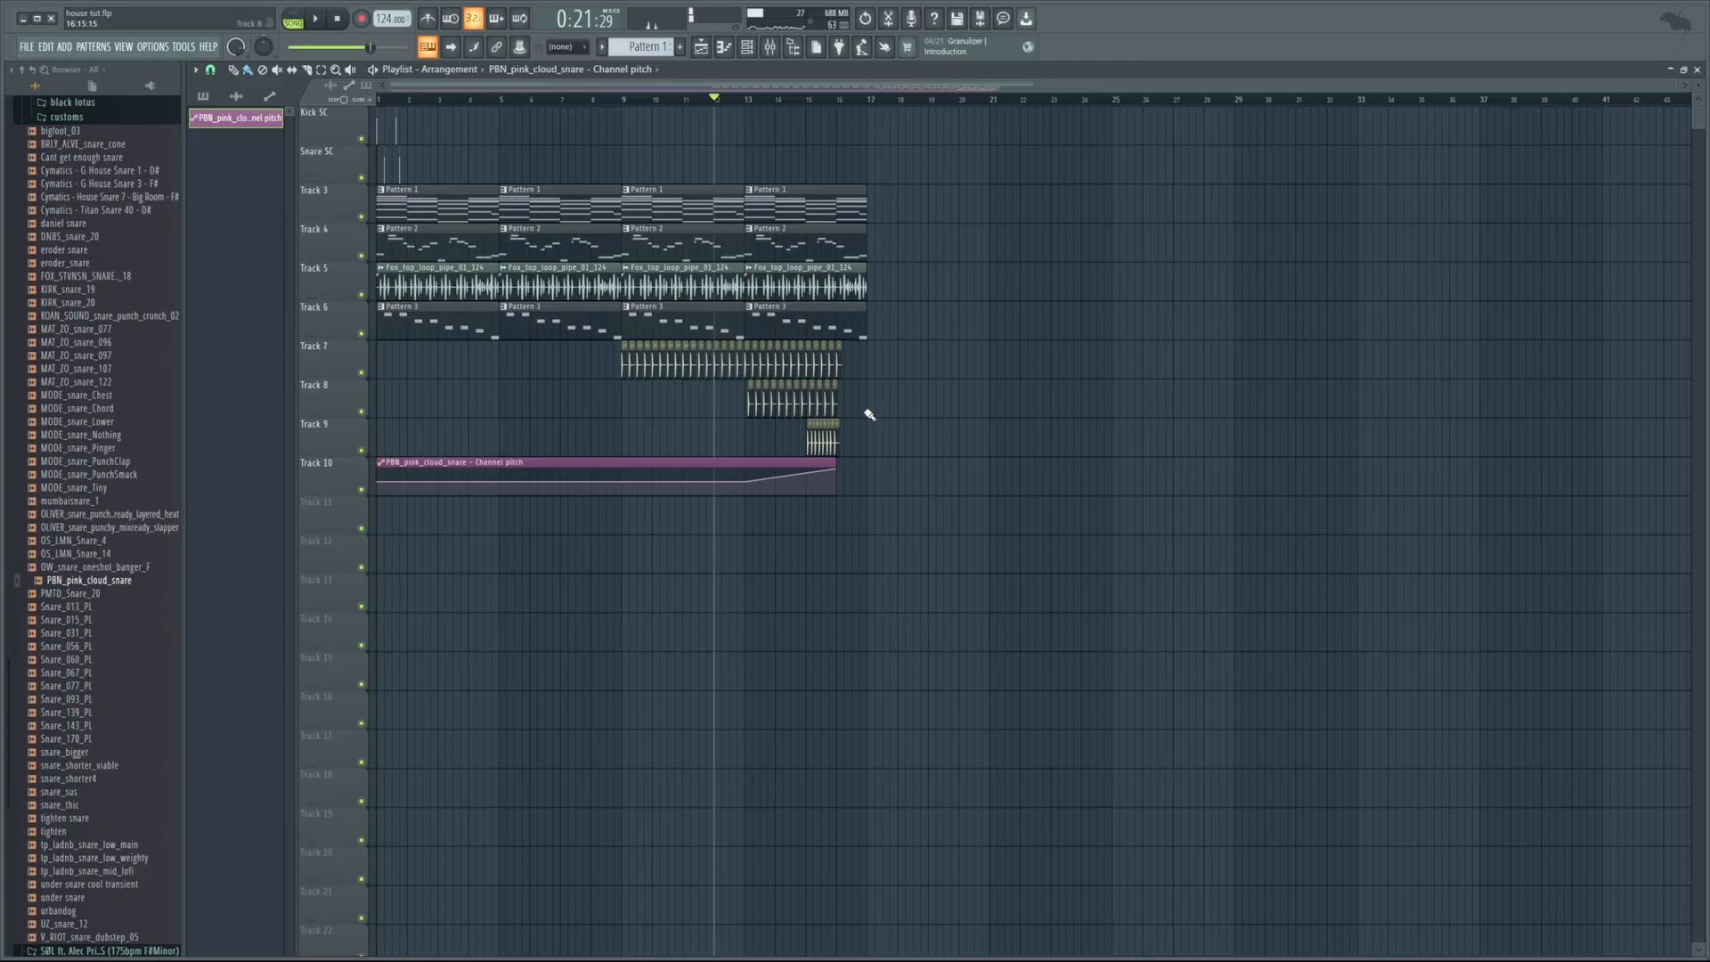
Trim the last Track 5 drum loop to end at bar 16 and play the end of the build-up
drag(871, 286, 835, 286)
click(819, 99)
key(space)
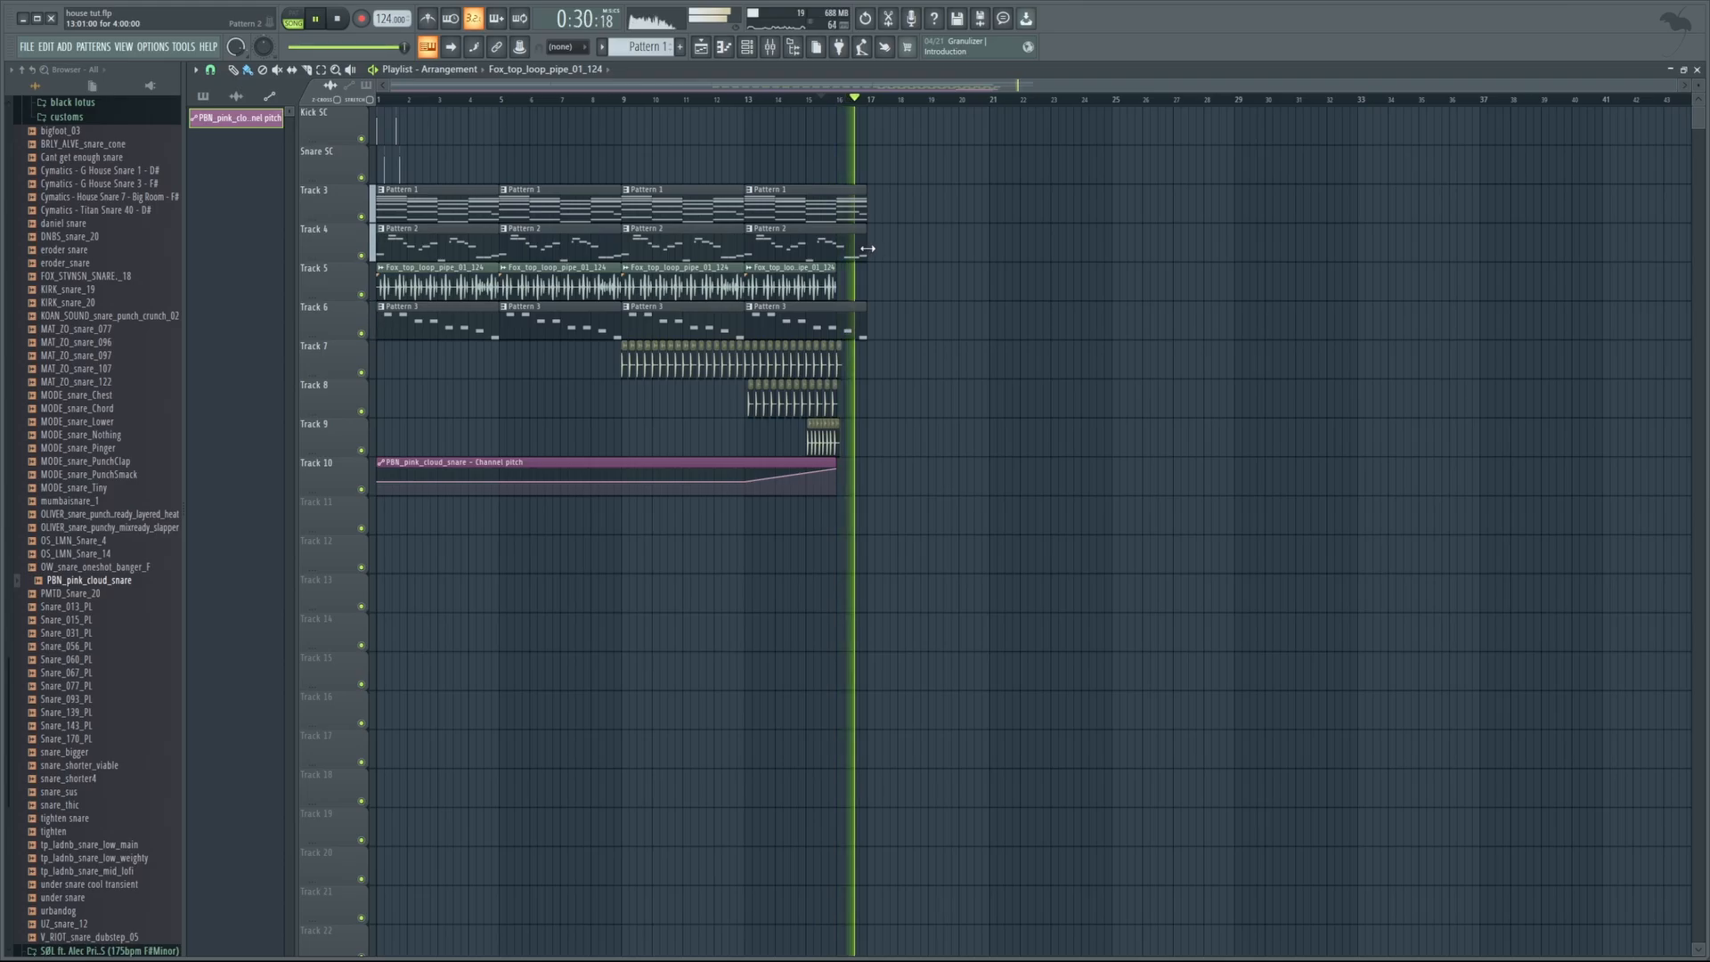
key(space)
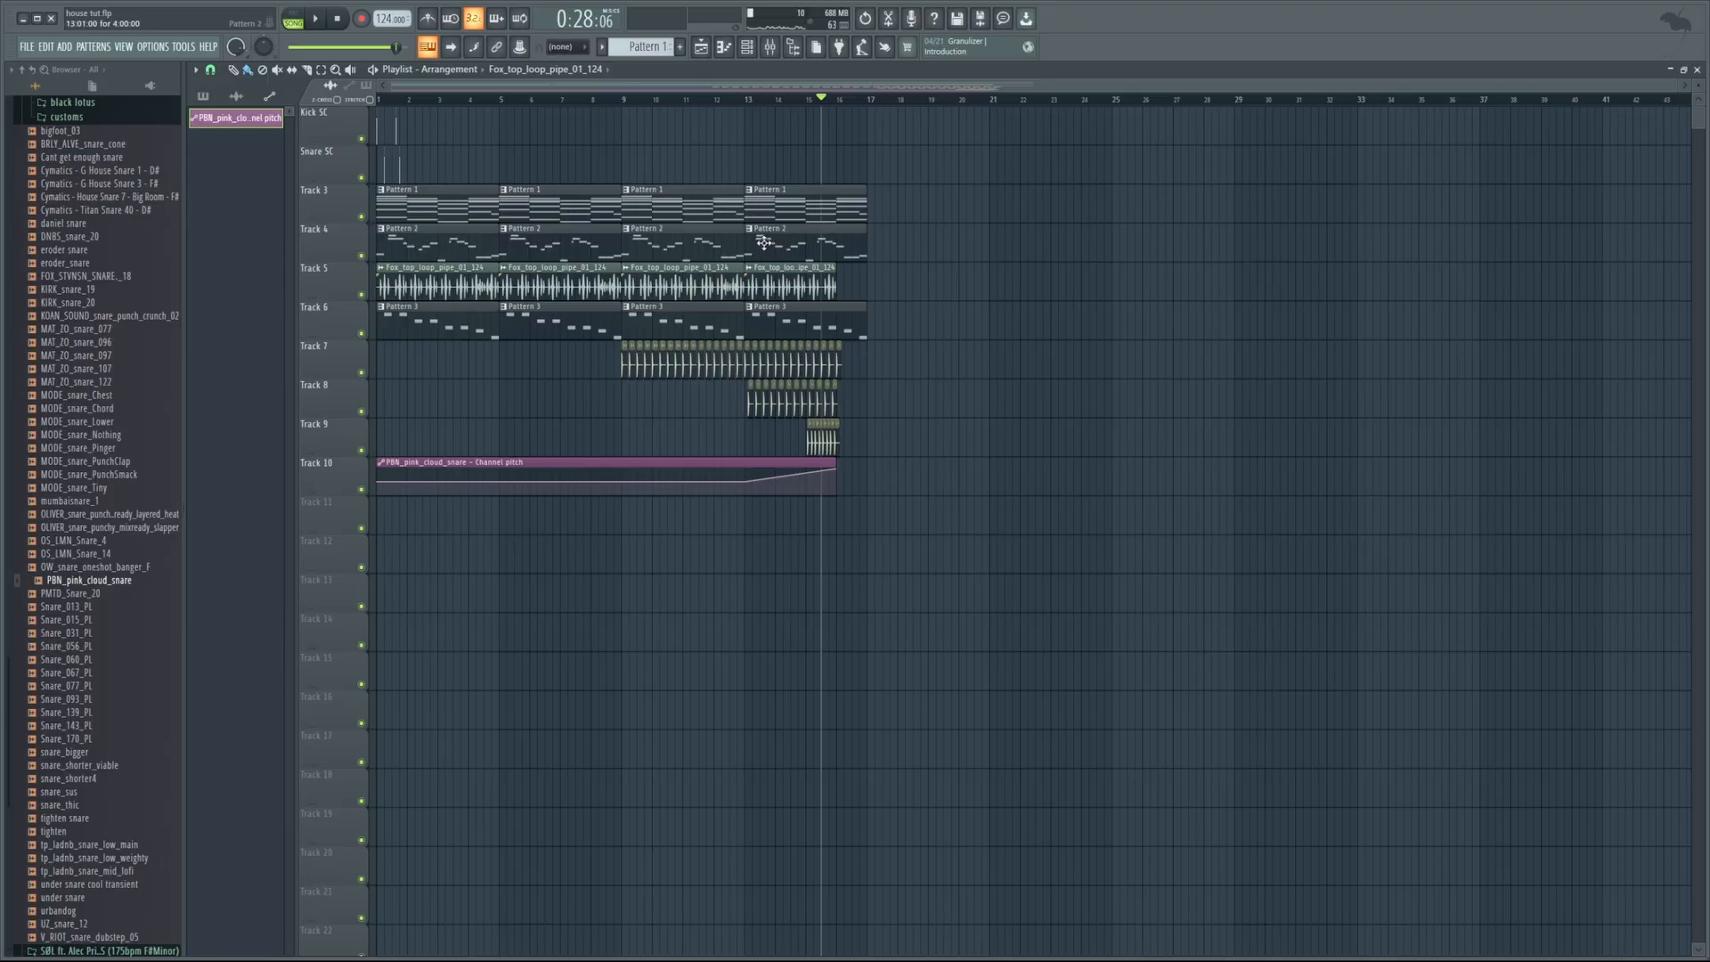
Place another Pattern 2 clip at bar 17 on Track 4 and play the arrangement from there
click(809, 229)
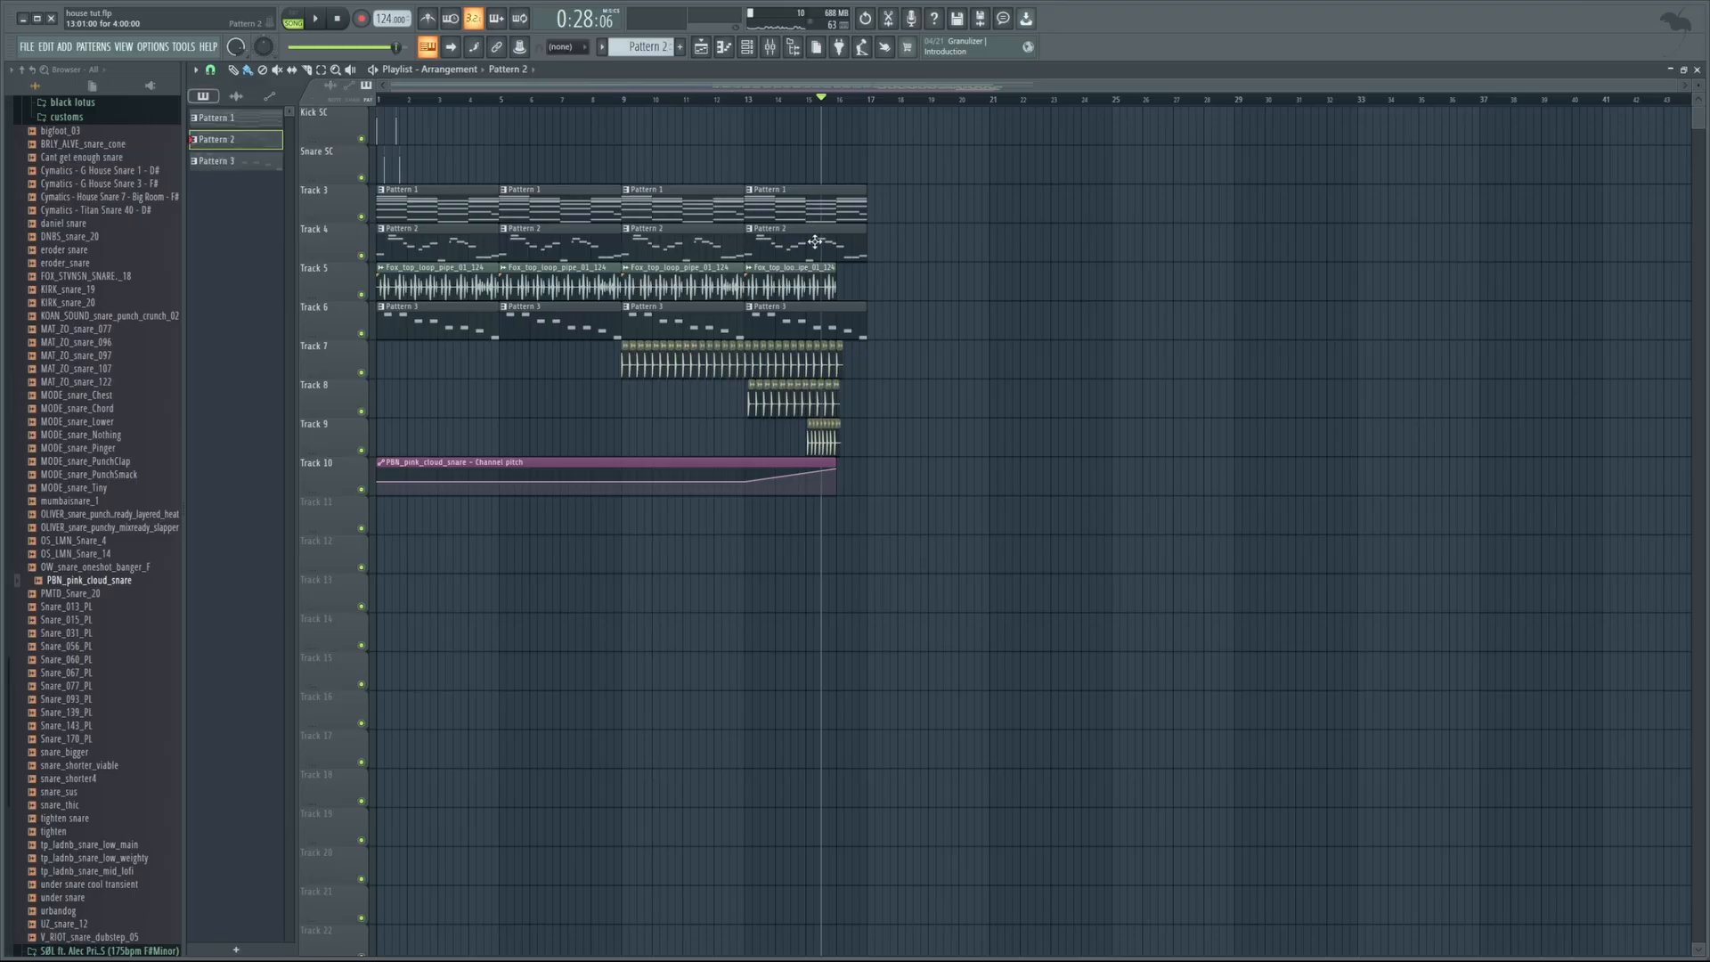
click(880, 249)
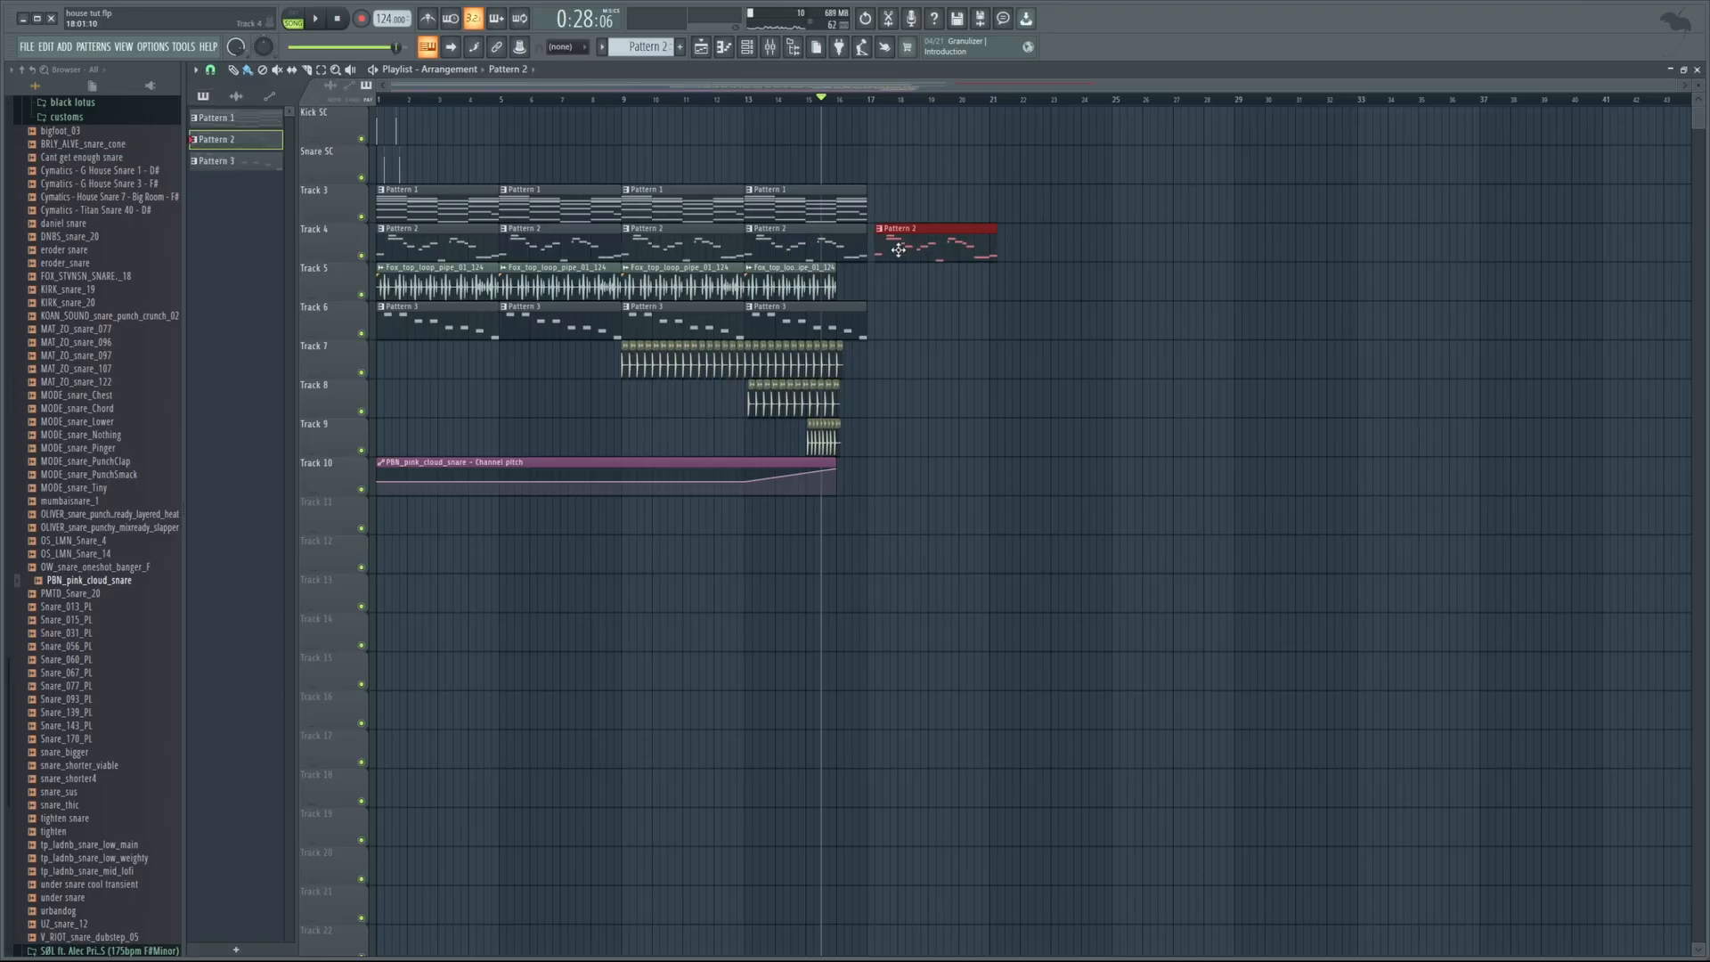
click(870, 100)
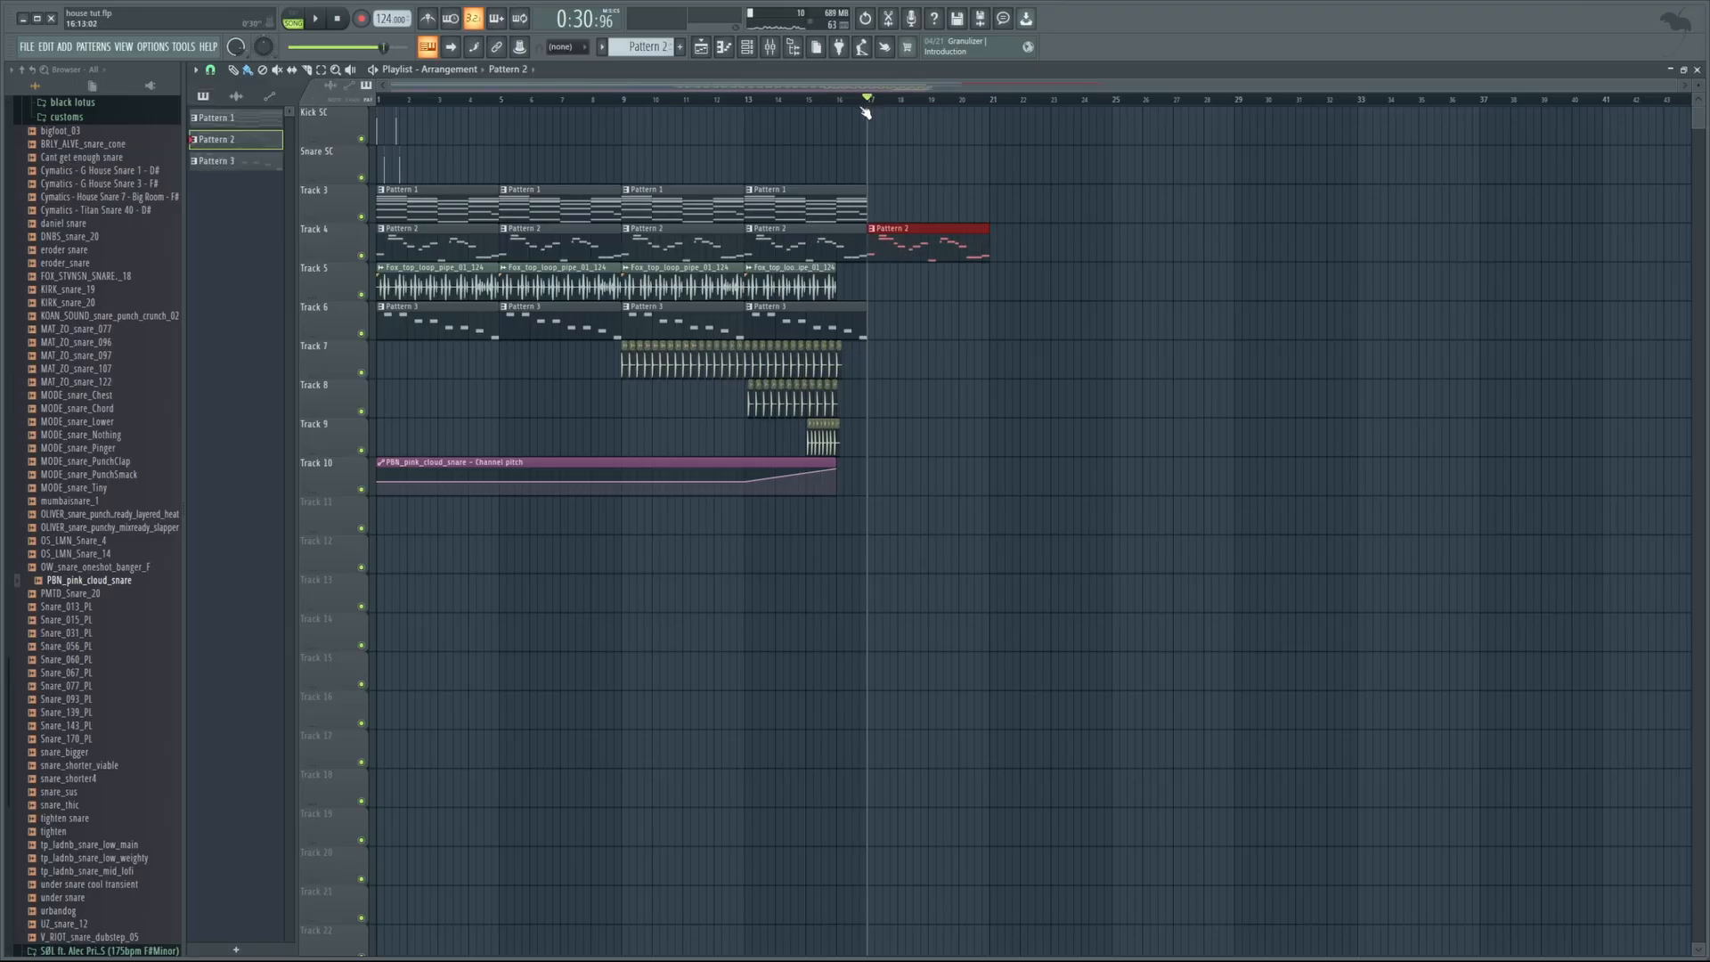
key(space)
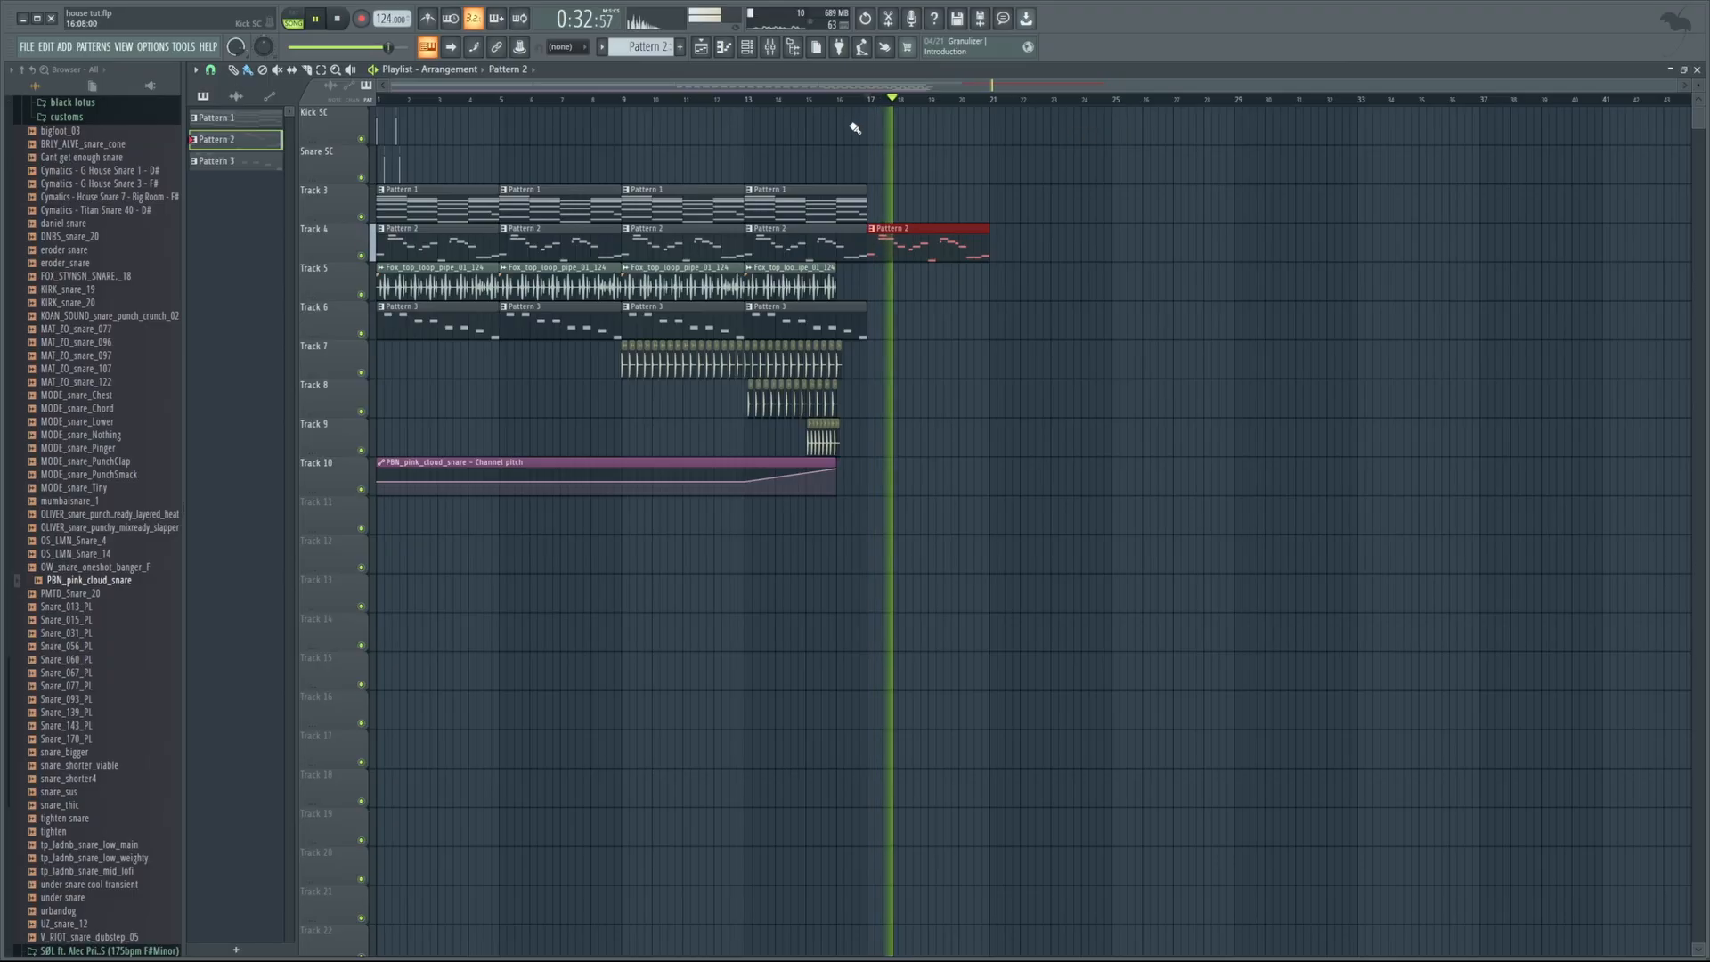
key(space)
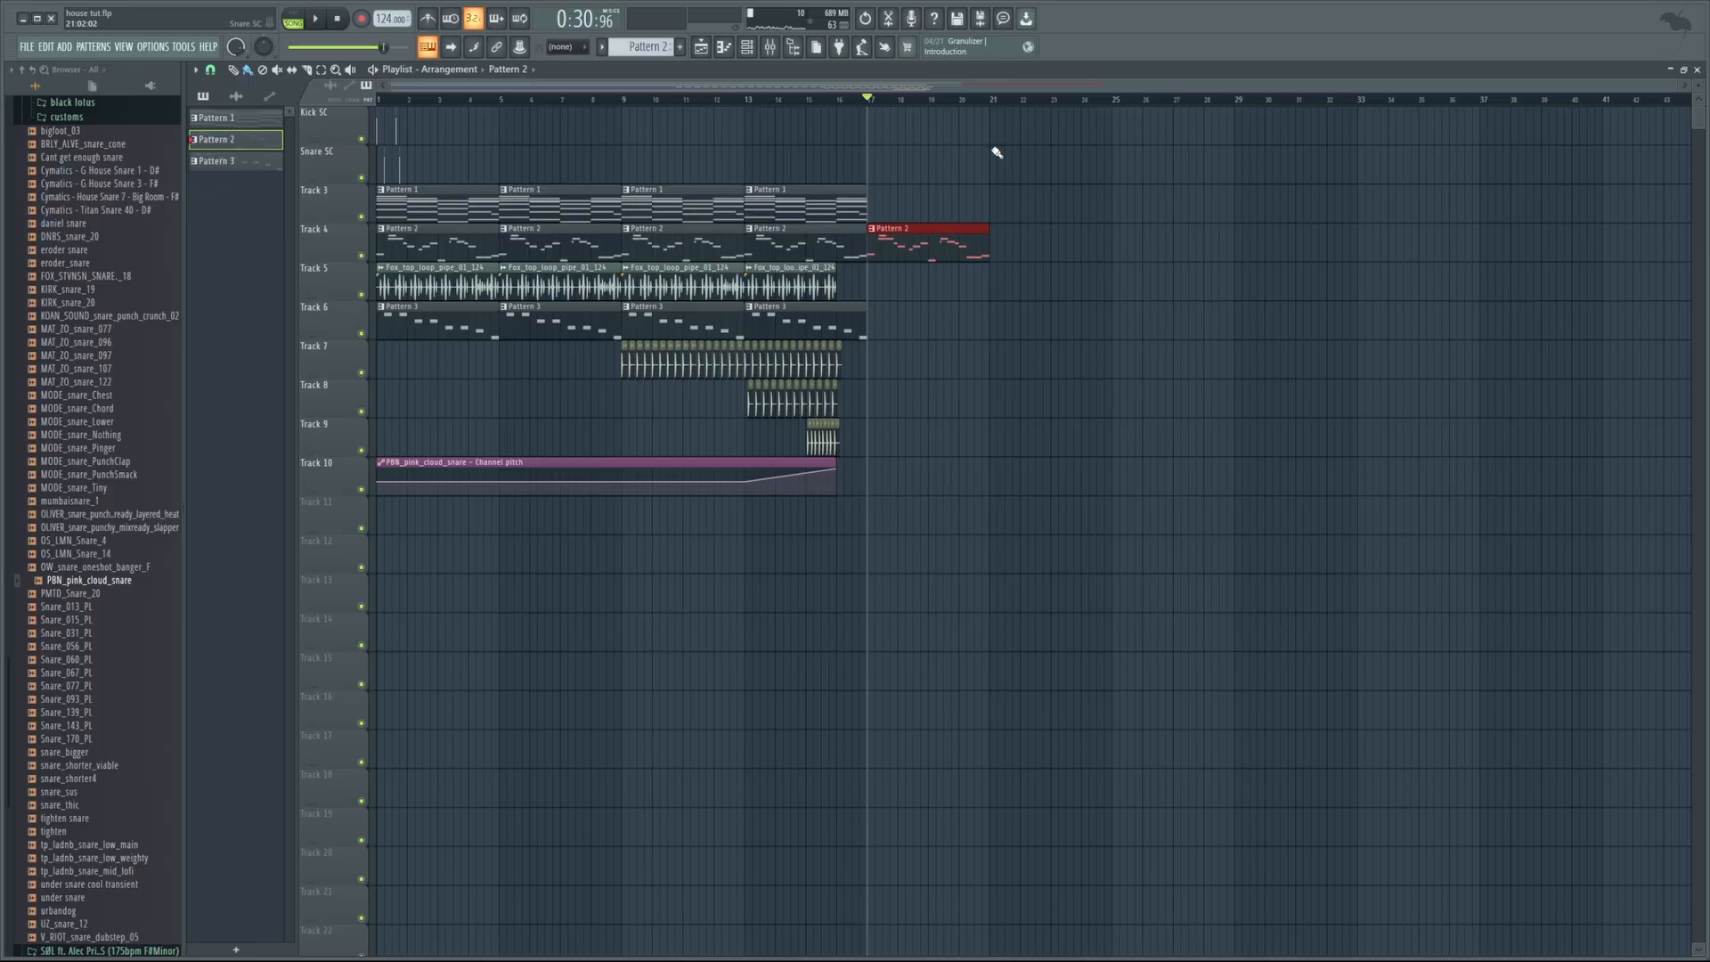
Place another Pattern 2 clip at bar 21 on Track 4, and add a fourth Serum channel and audition its Housewin1 sound
click(1001, 240)
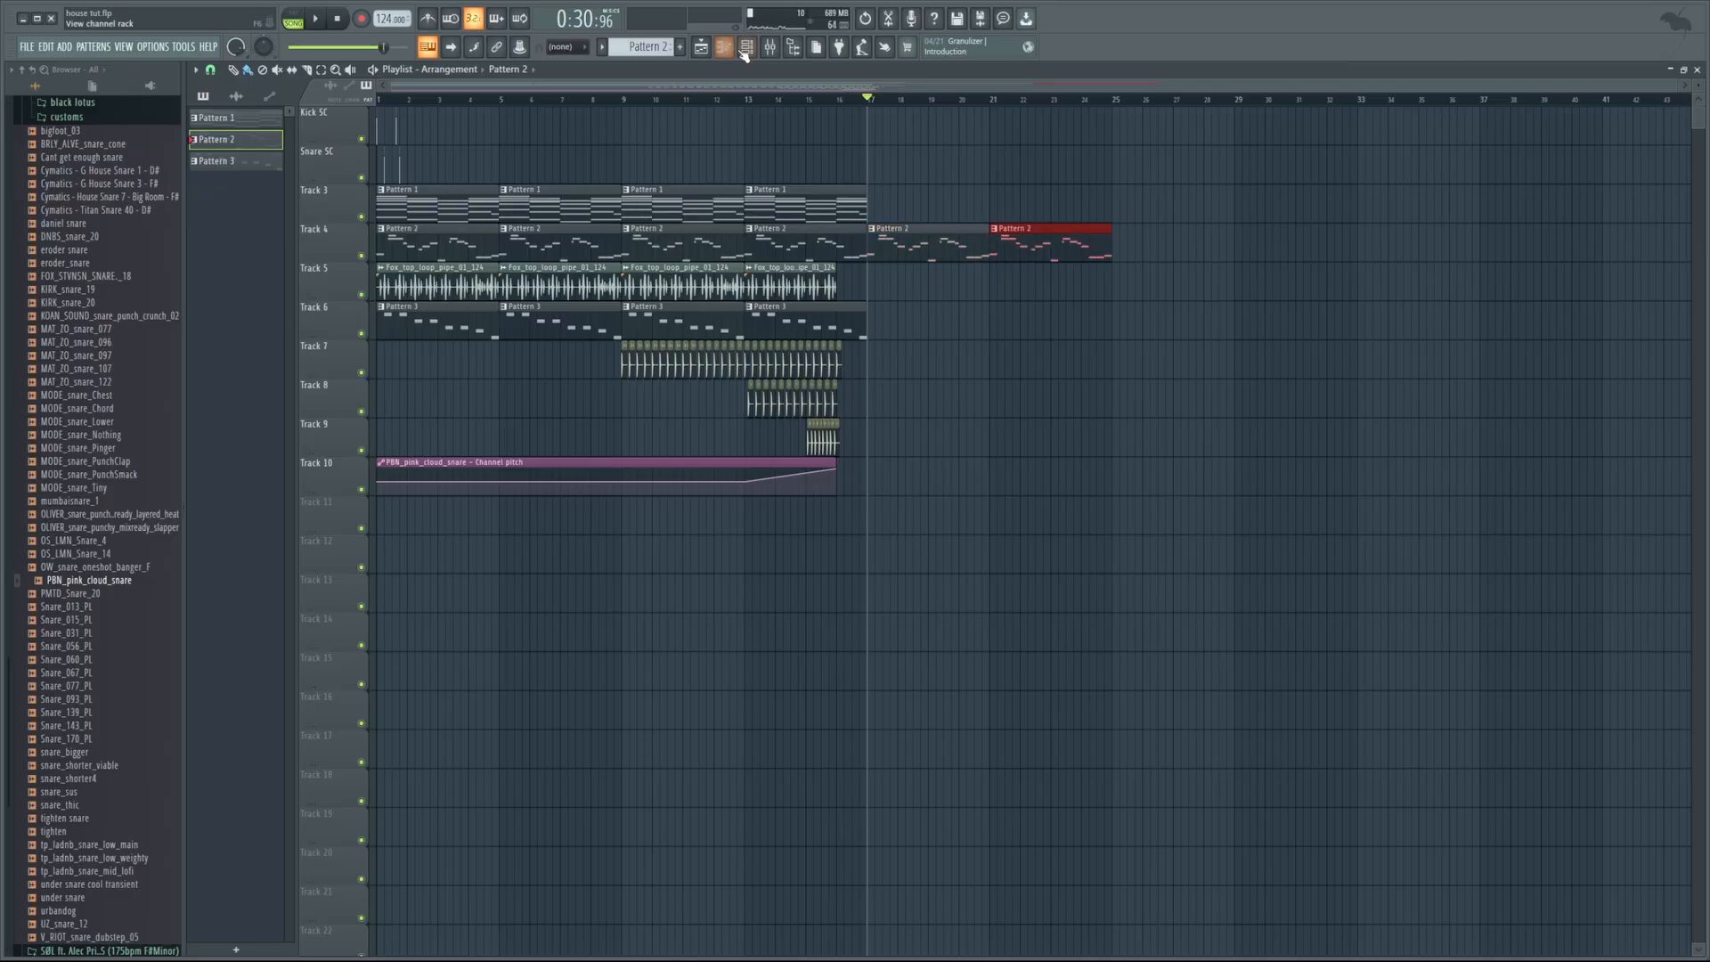
click(747, 48)
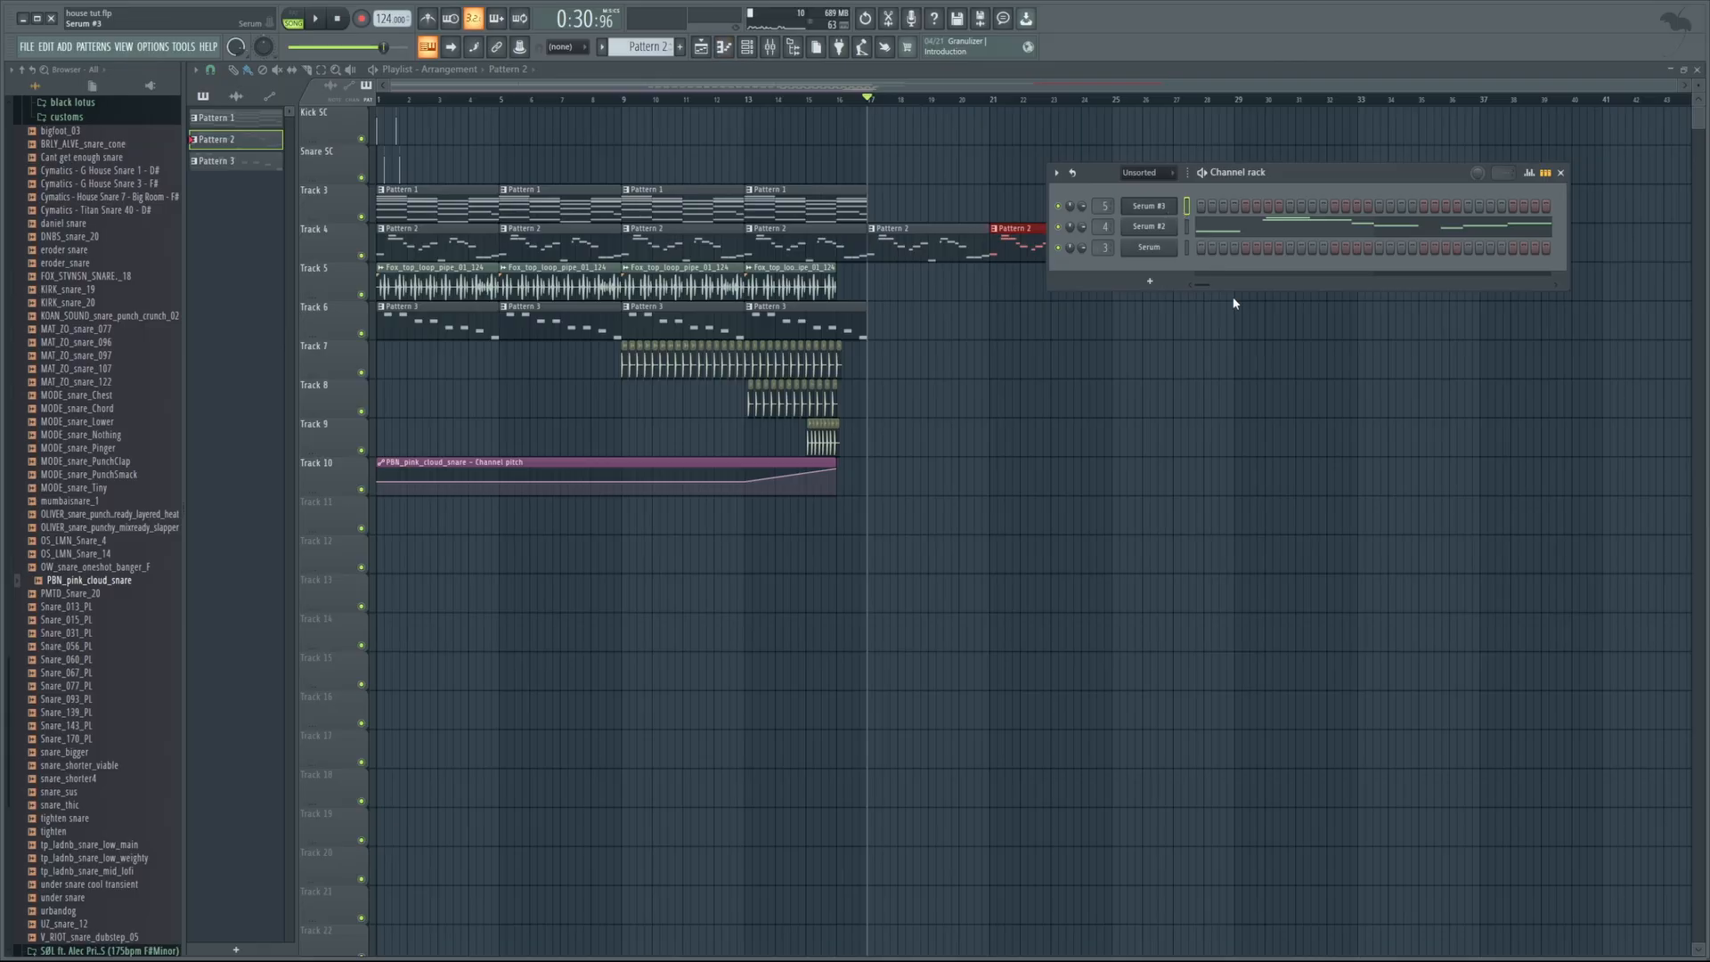
click(1355, 506)
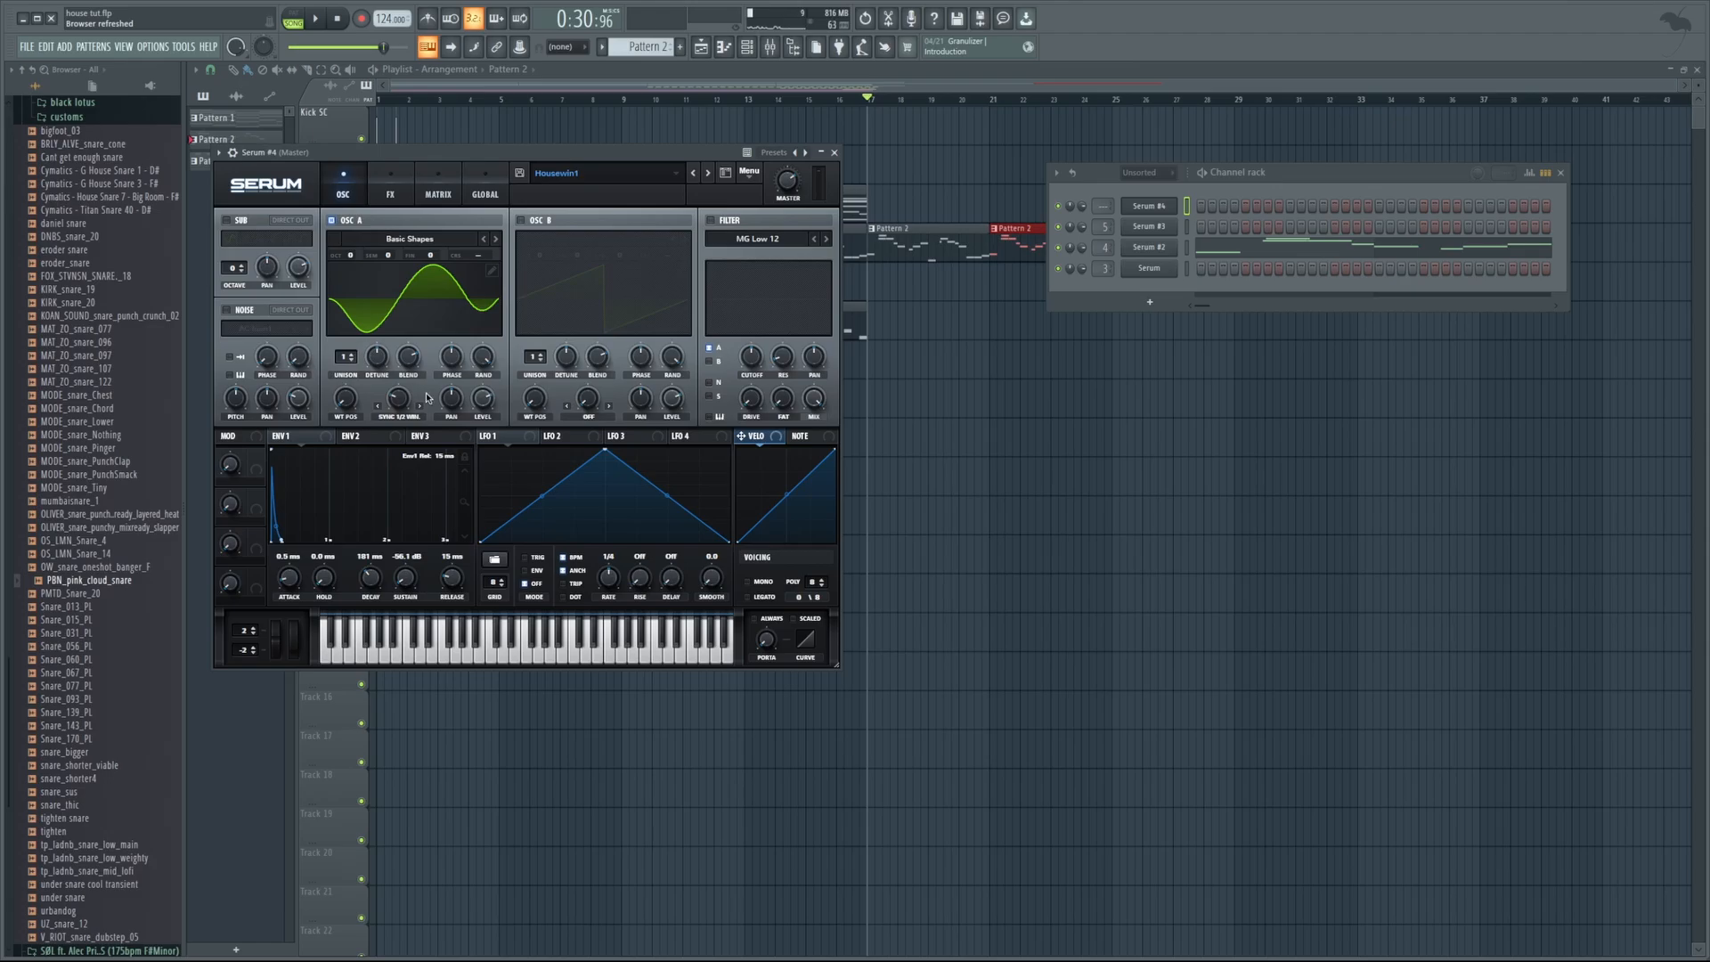
click(589, 656)
click(606, 650)
Start the Serum #4 melody with E5, A4, C5 and B4 in bar 1, and play it through Gain Reduction on Insert 8
click(748, 47)
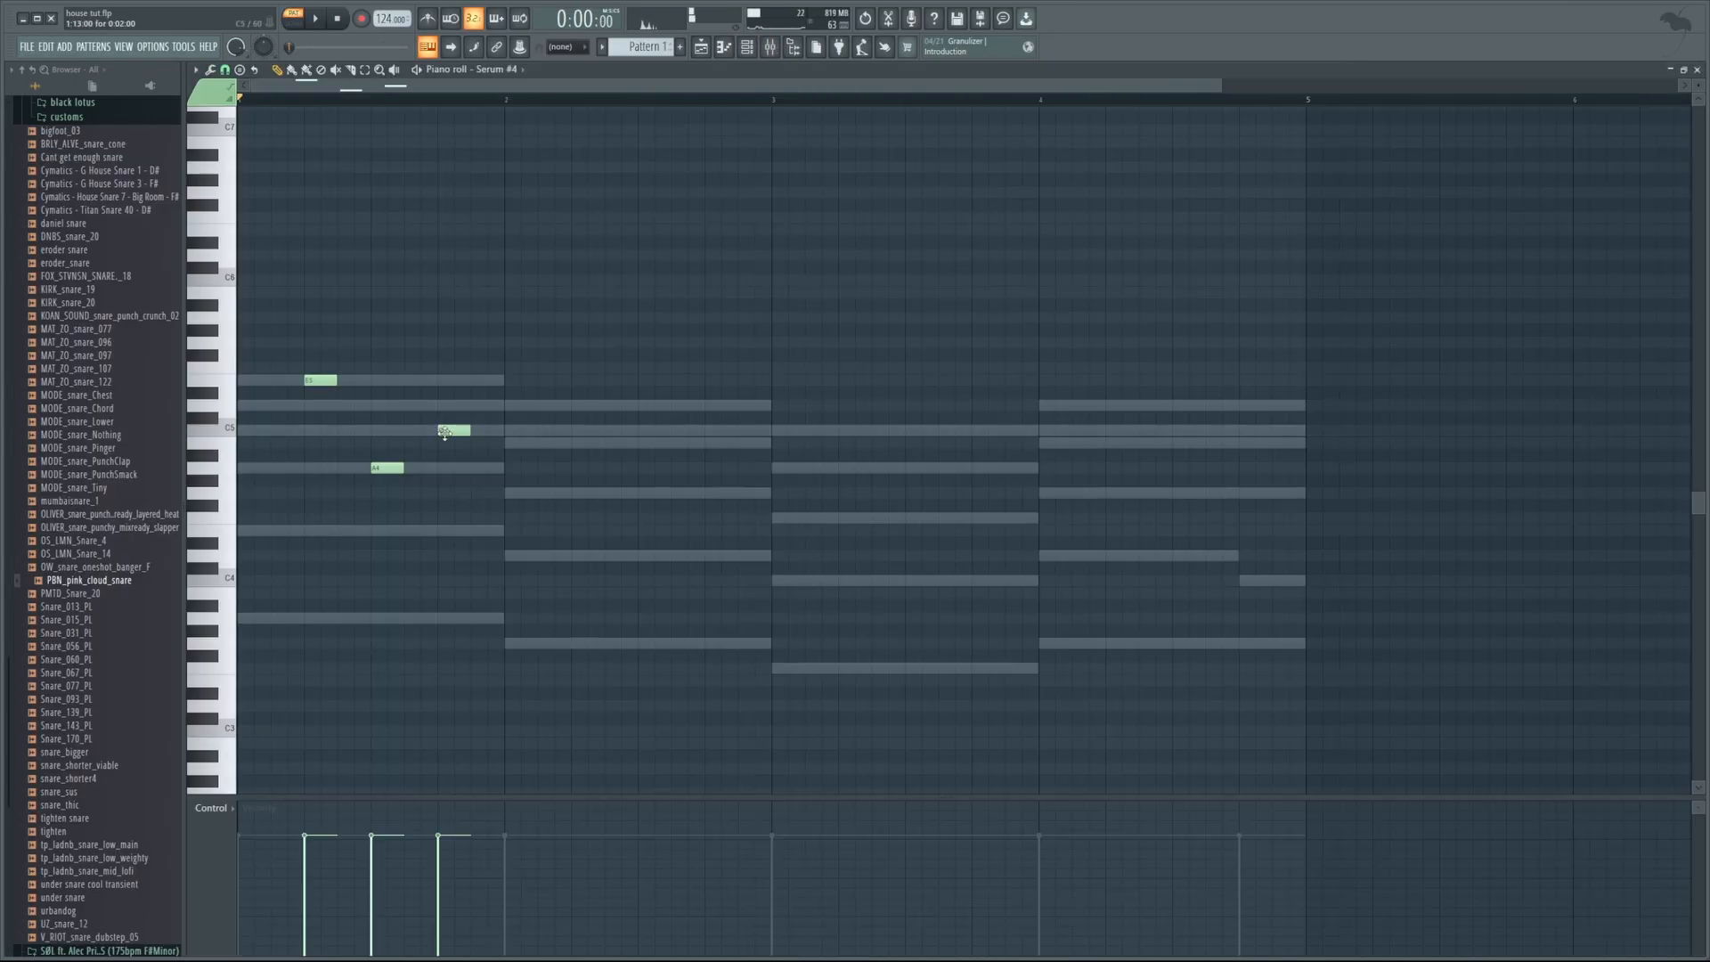
click(487, 443)
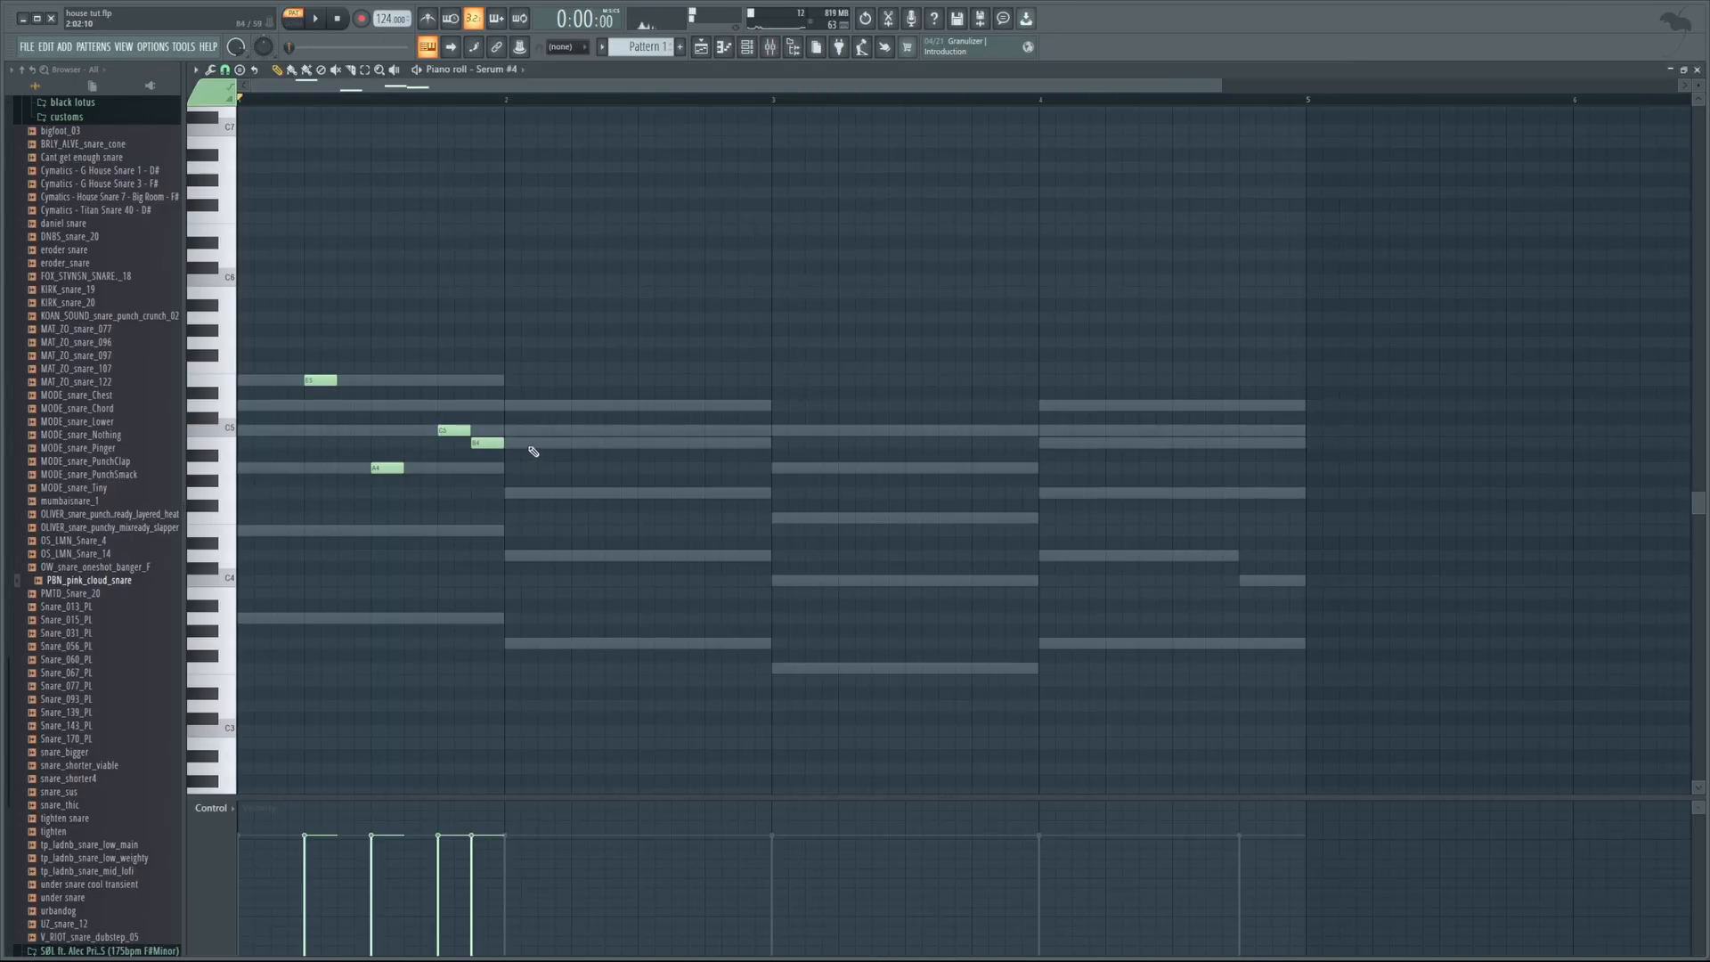
key(space)
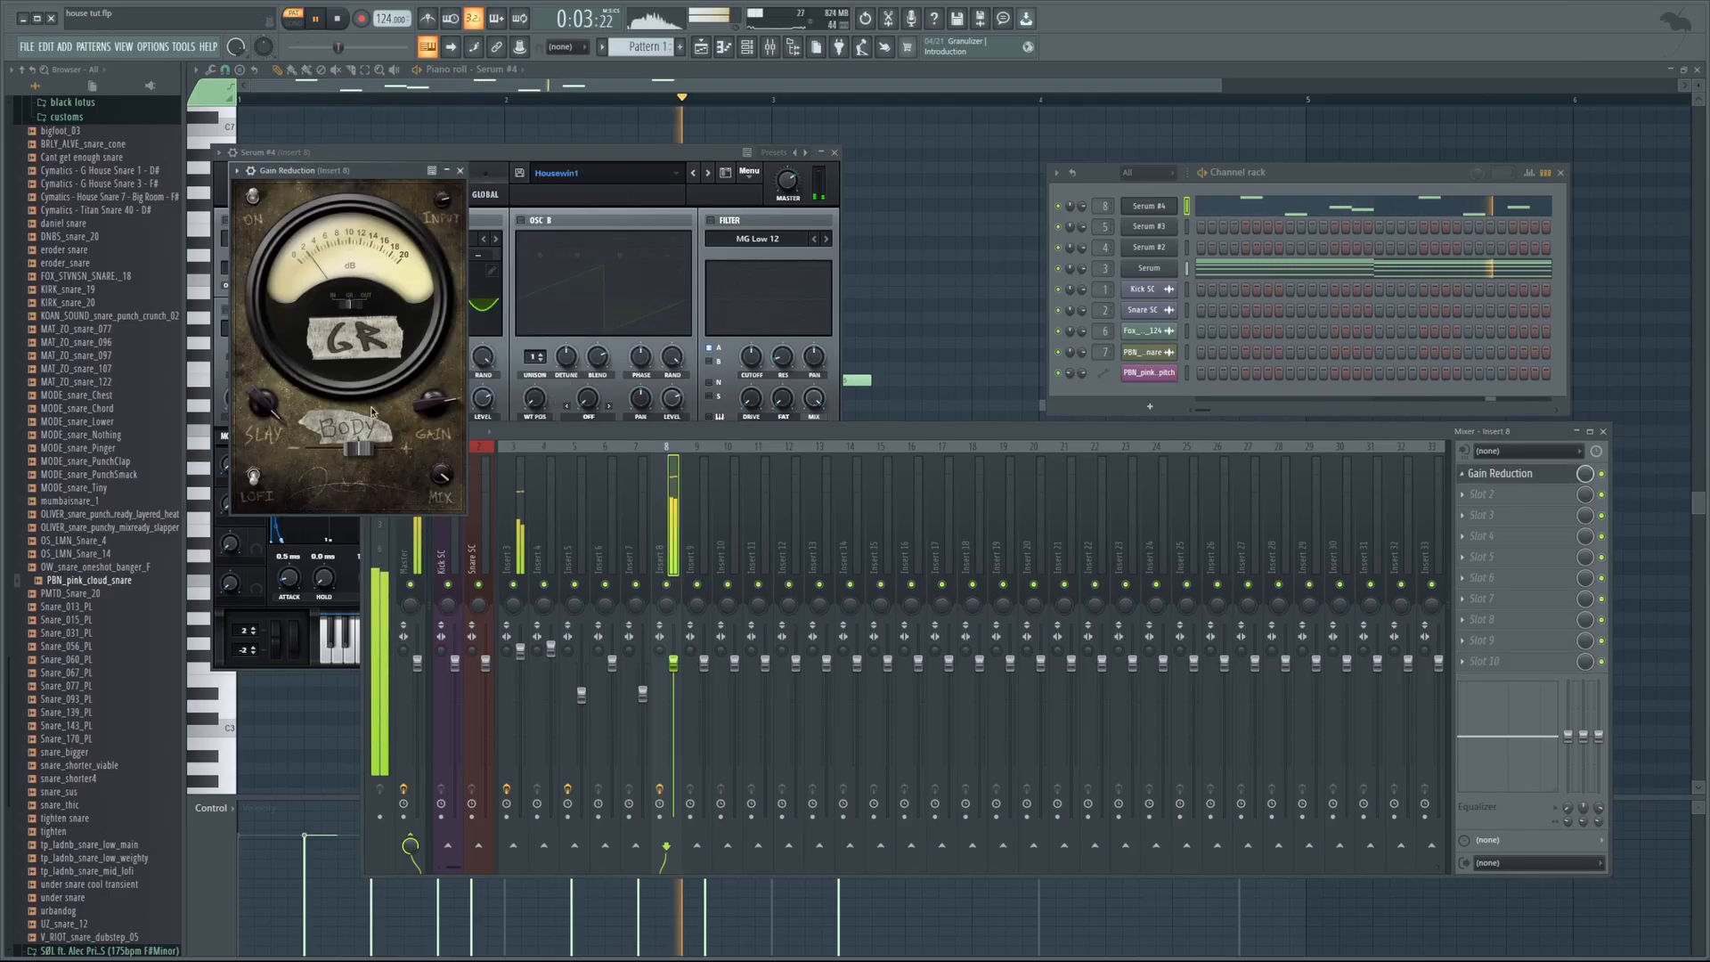
key(space)
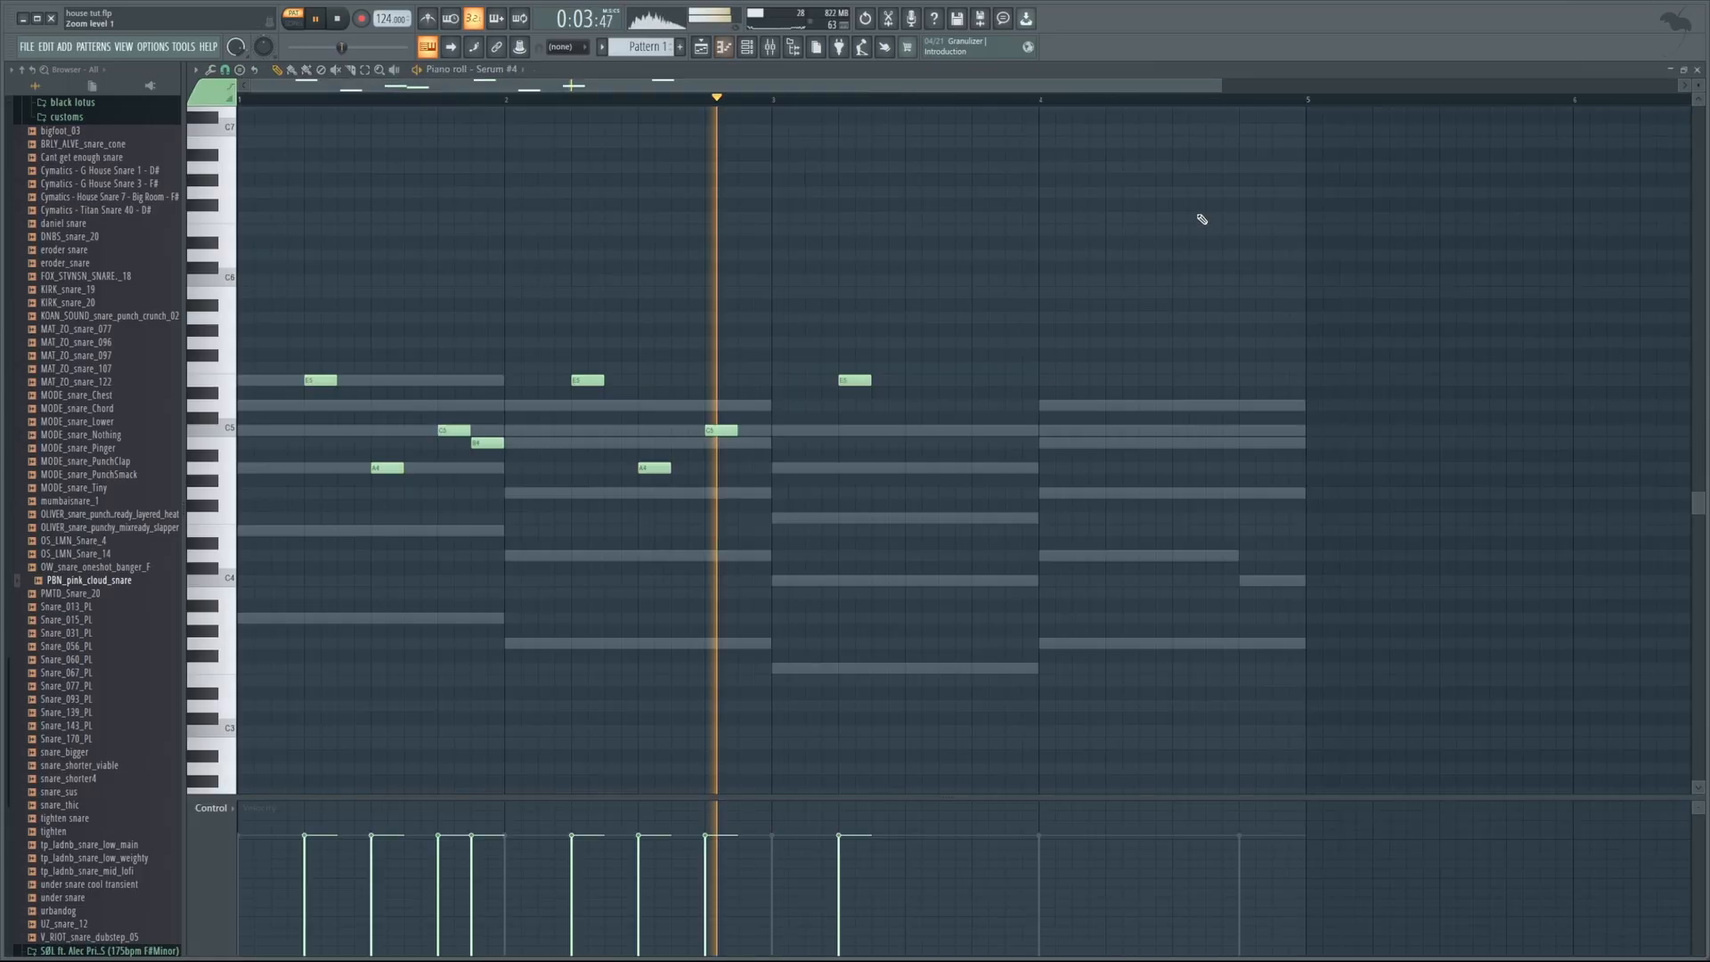
key(space)
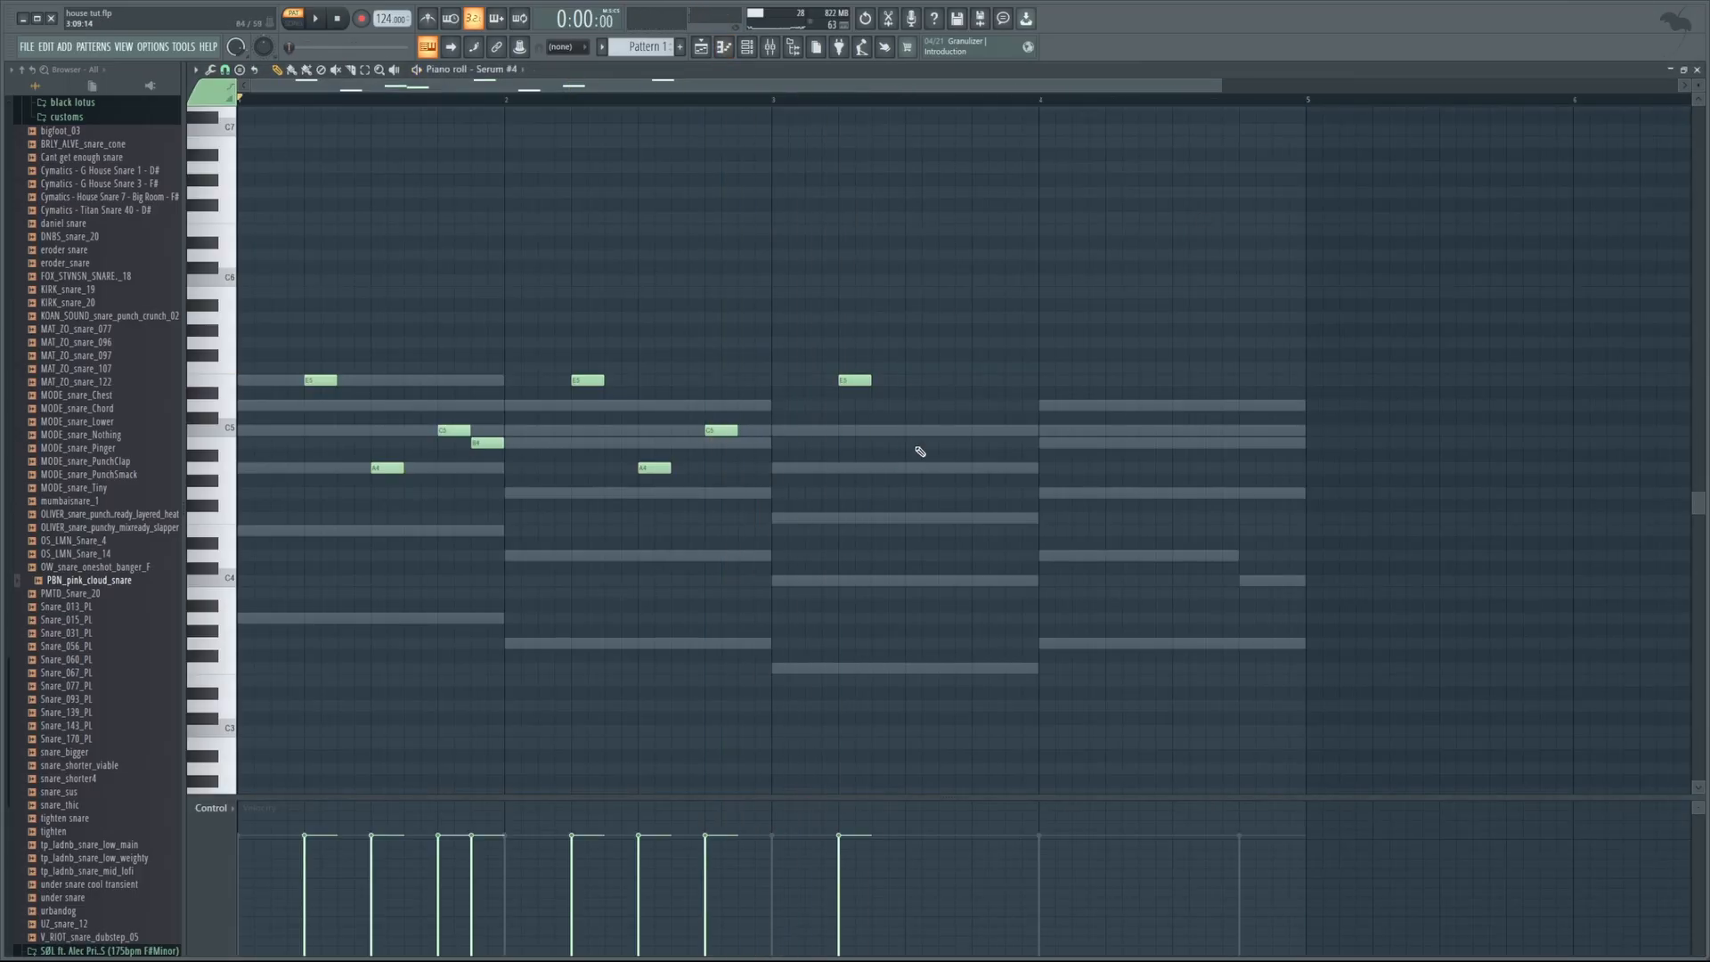
Complete the Serum #4 melody with A4, C5 and B4 in bar 3 and A4, G4, A4 in bar 4, and play it
click(918, 468)
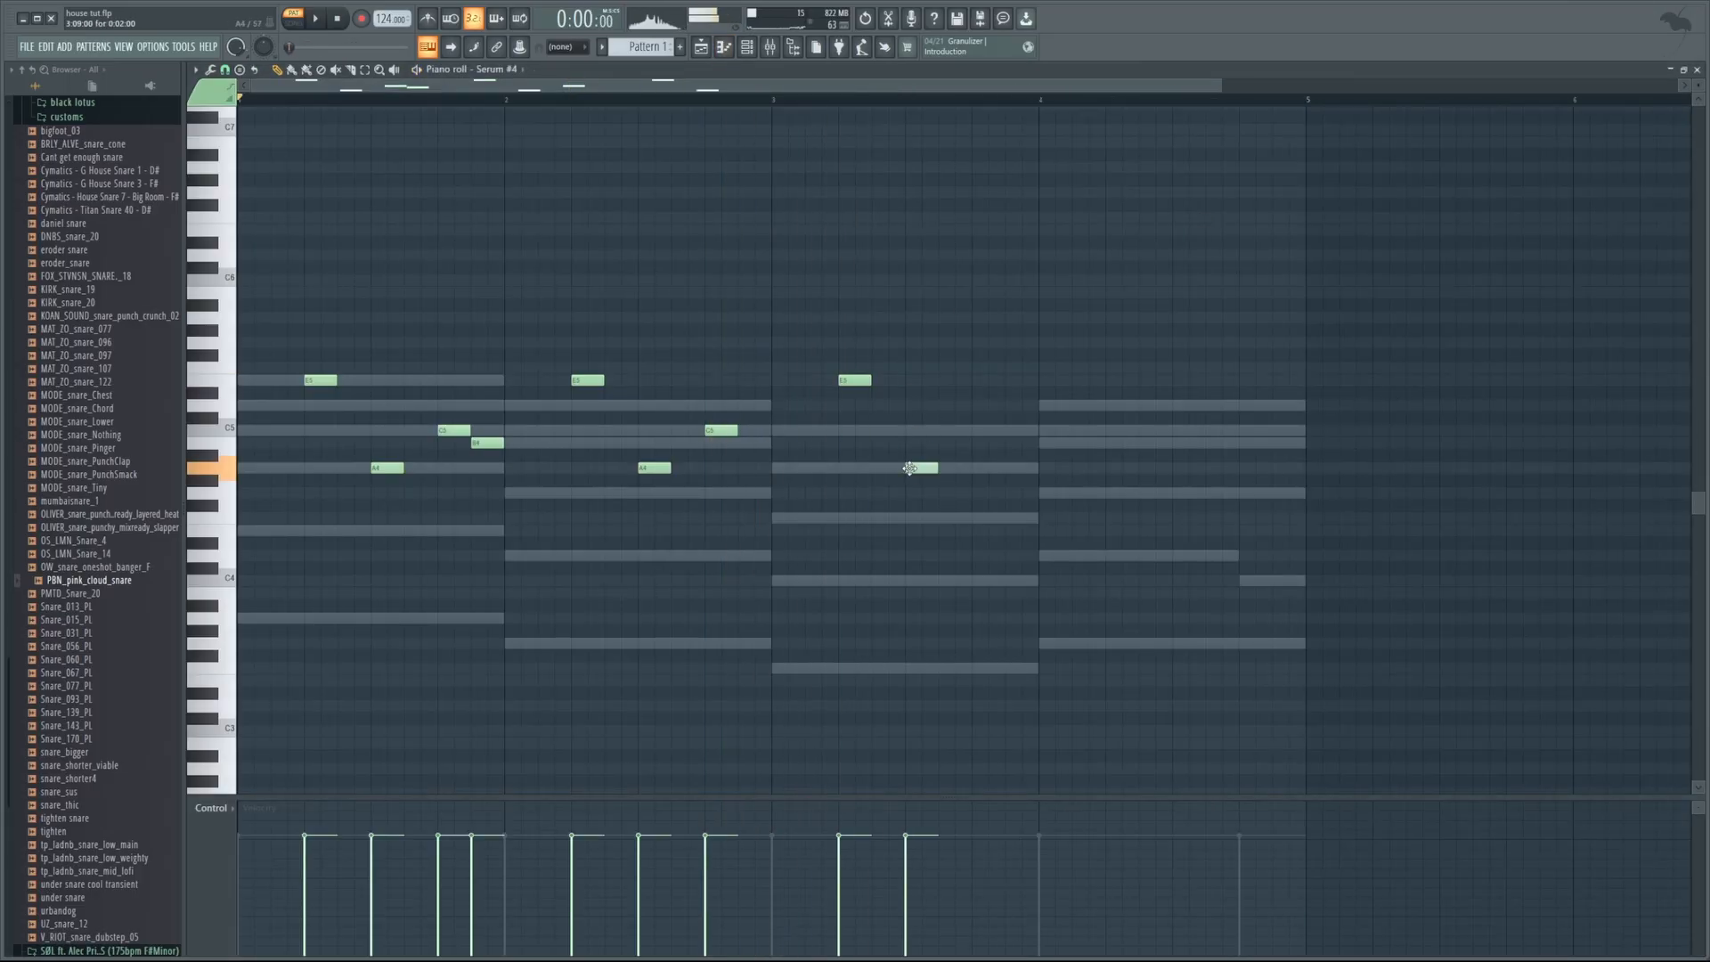
click(971, 431)
click(1015, 442)
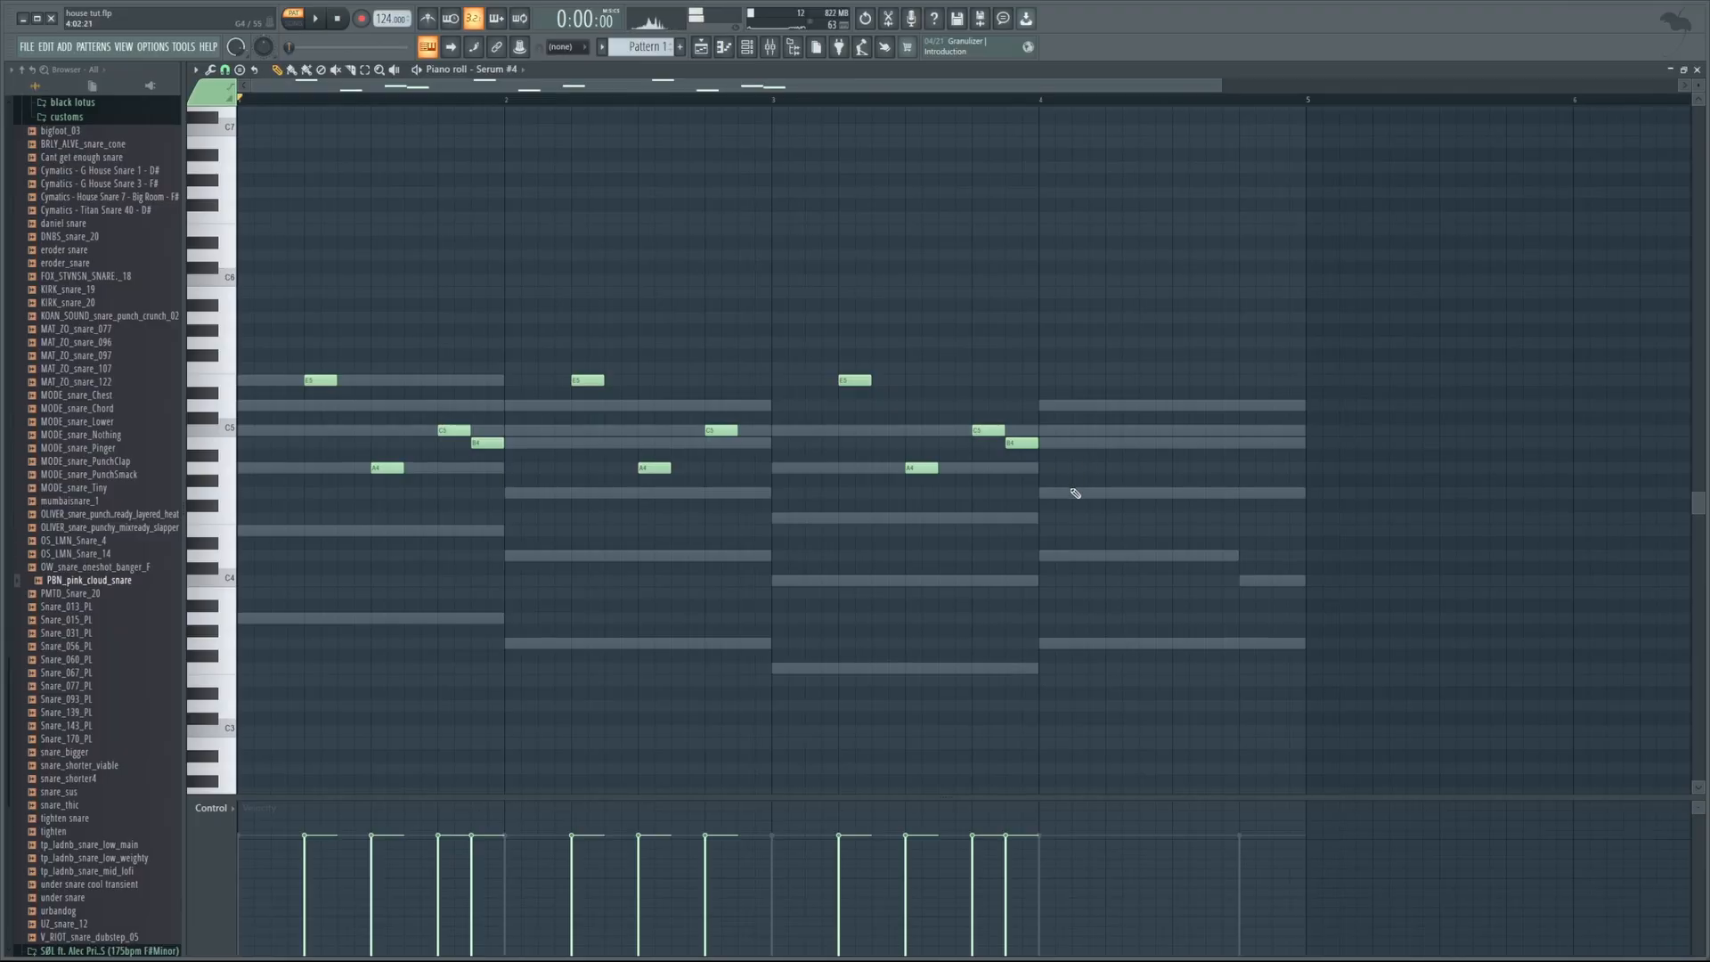
drag(1075, 493, 1132, 469)
click(1176, 497)
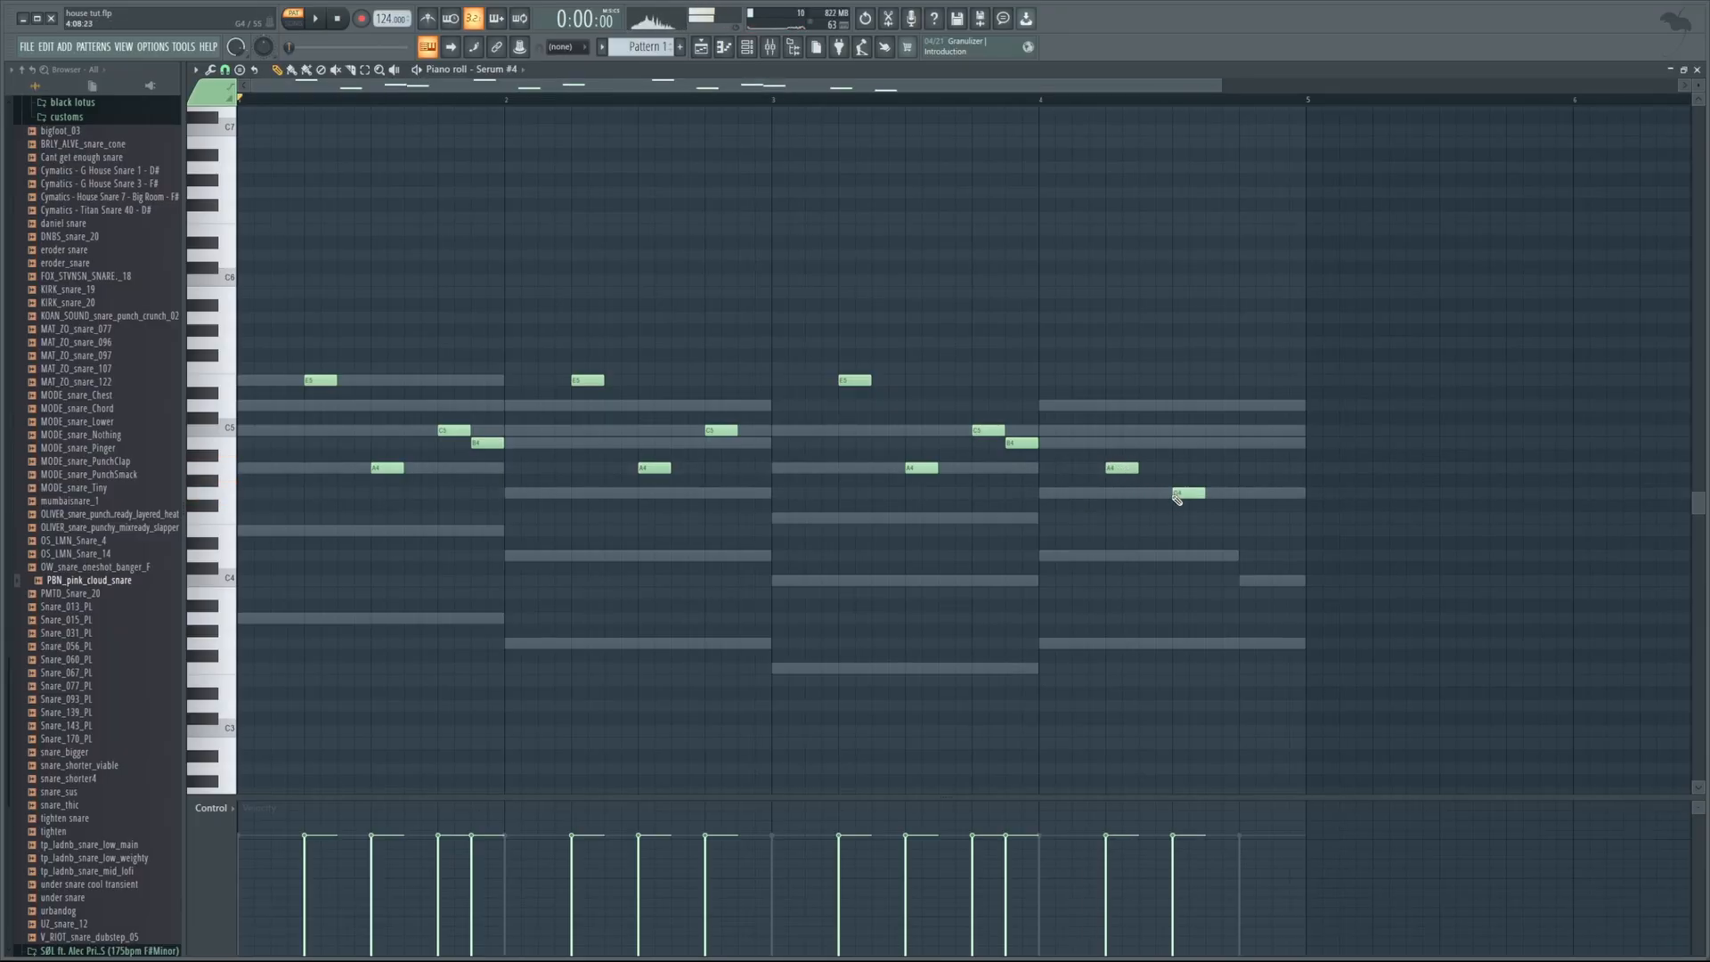
click(1245, 469)
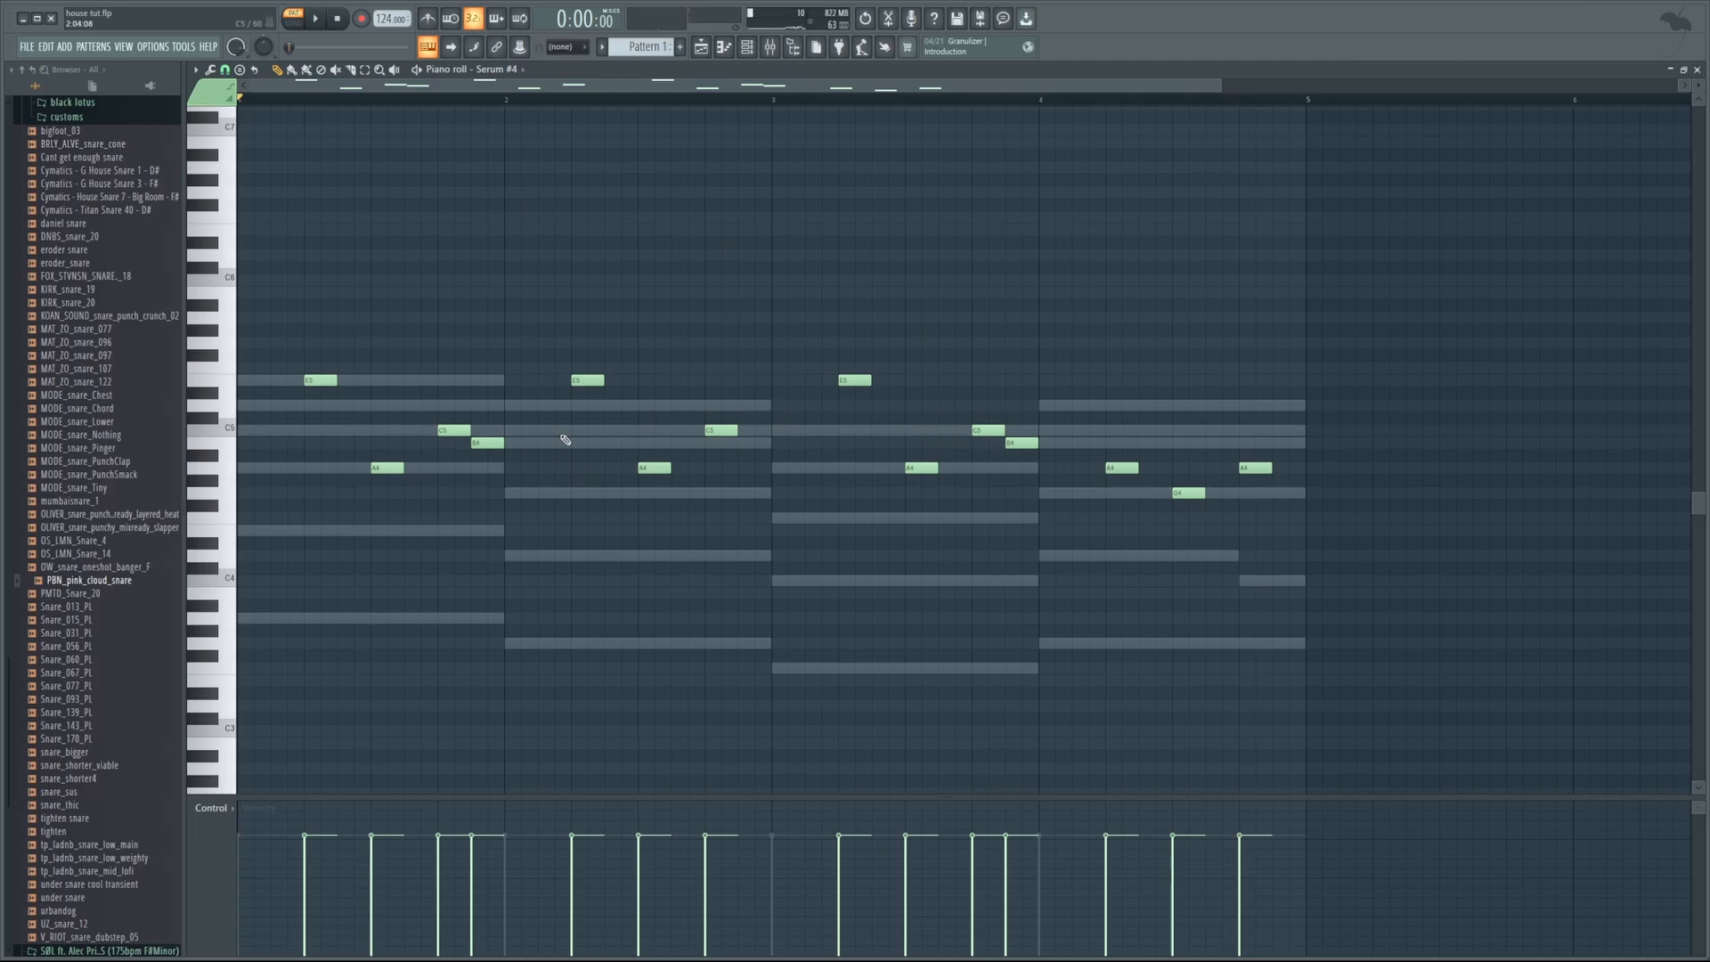
key(space)
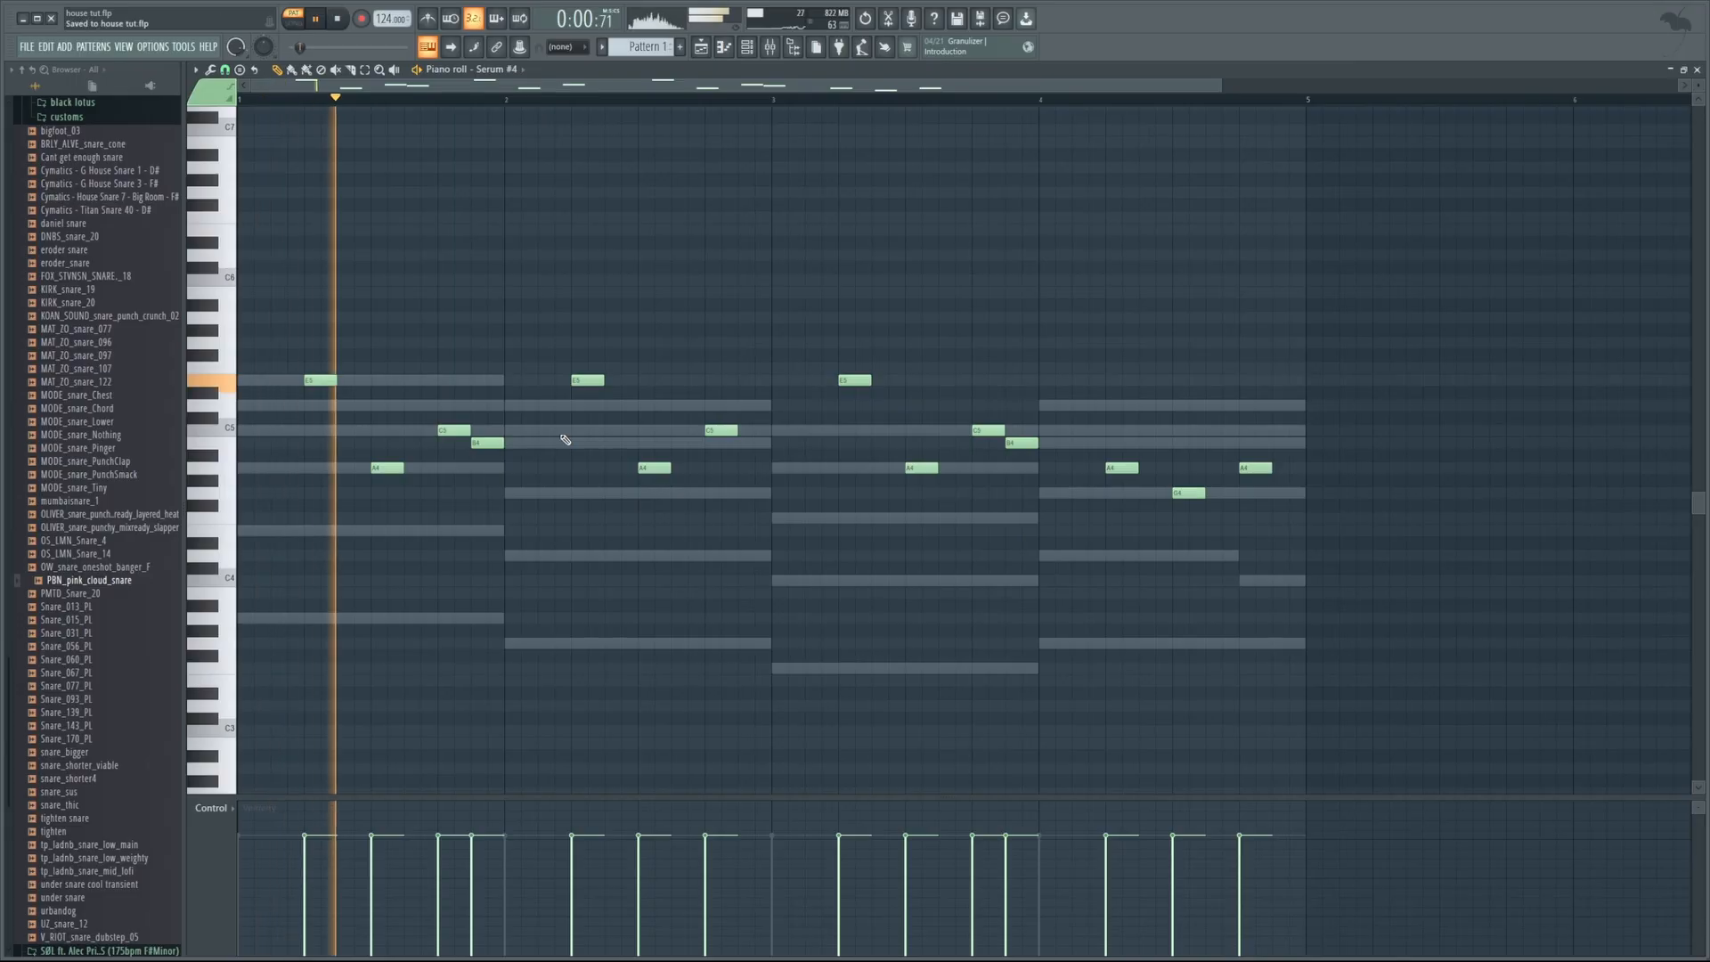
key(space)
Move the copied Serum #4 notes in Pattern 4 into bars 5 to 8 and lower them one octave
click(753, 49)
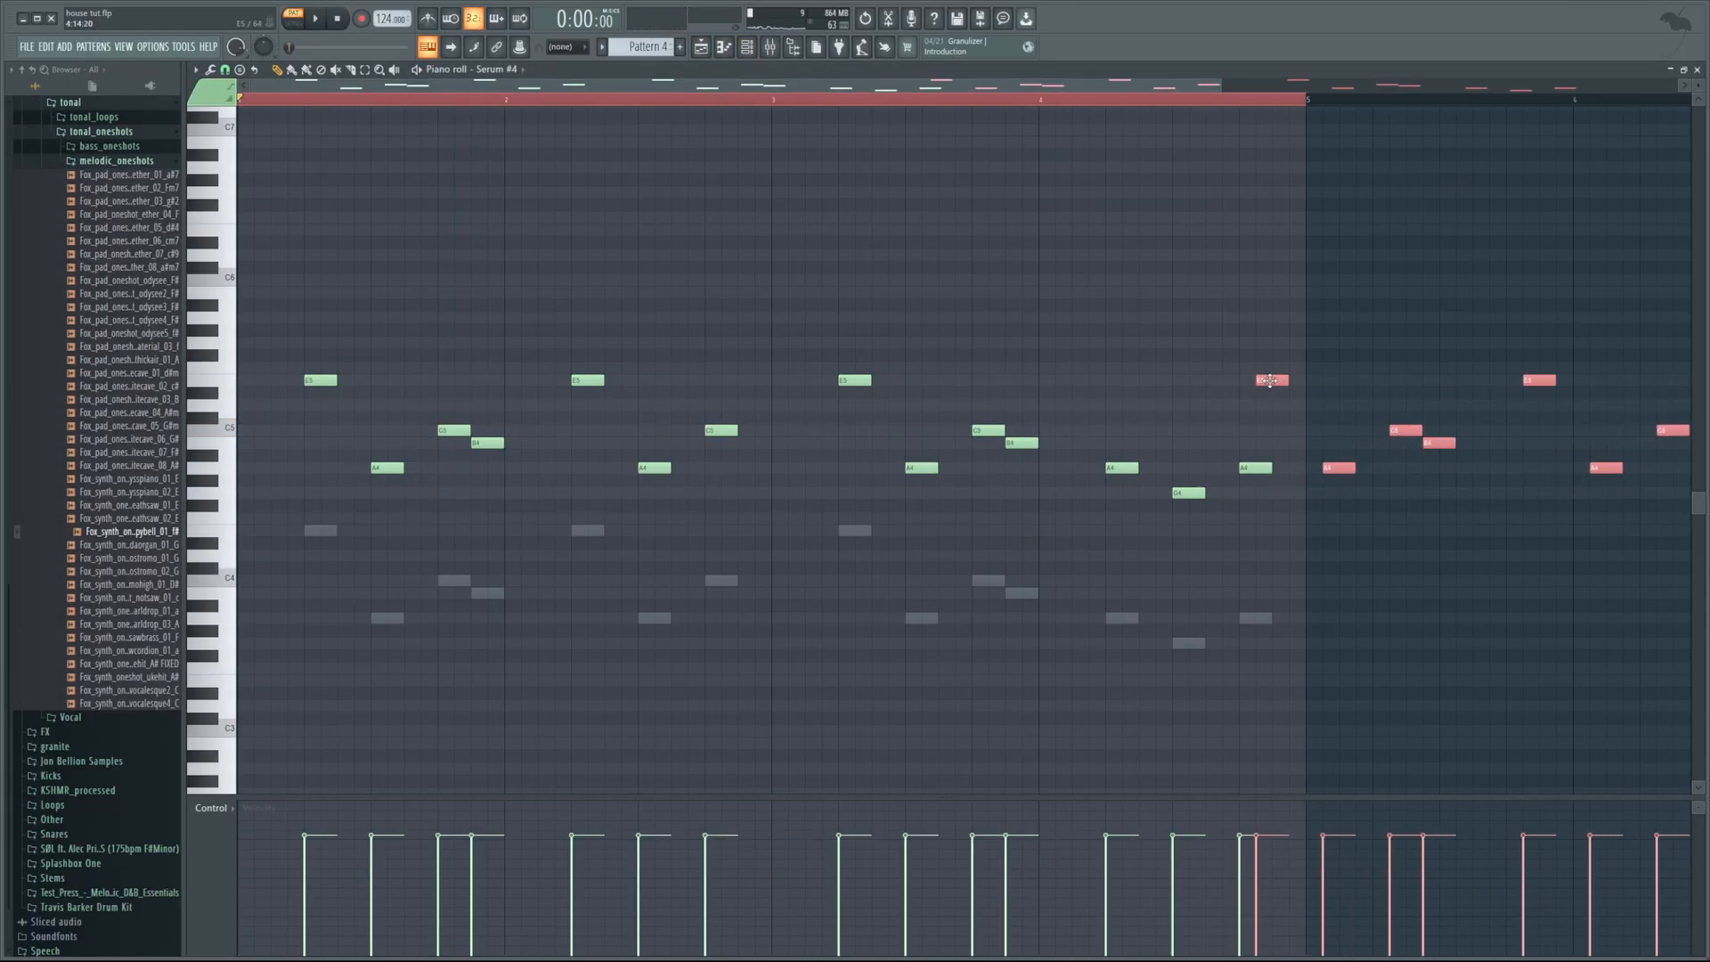
drag(1271, 380, 1389, 381)
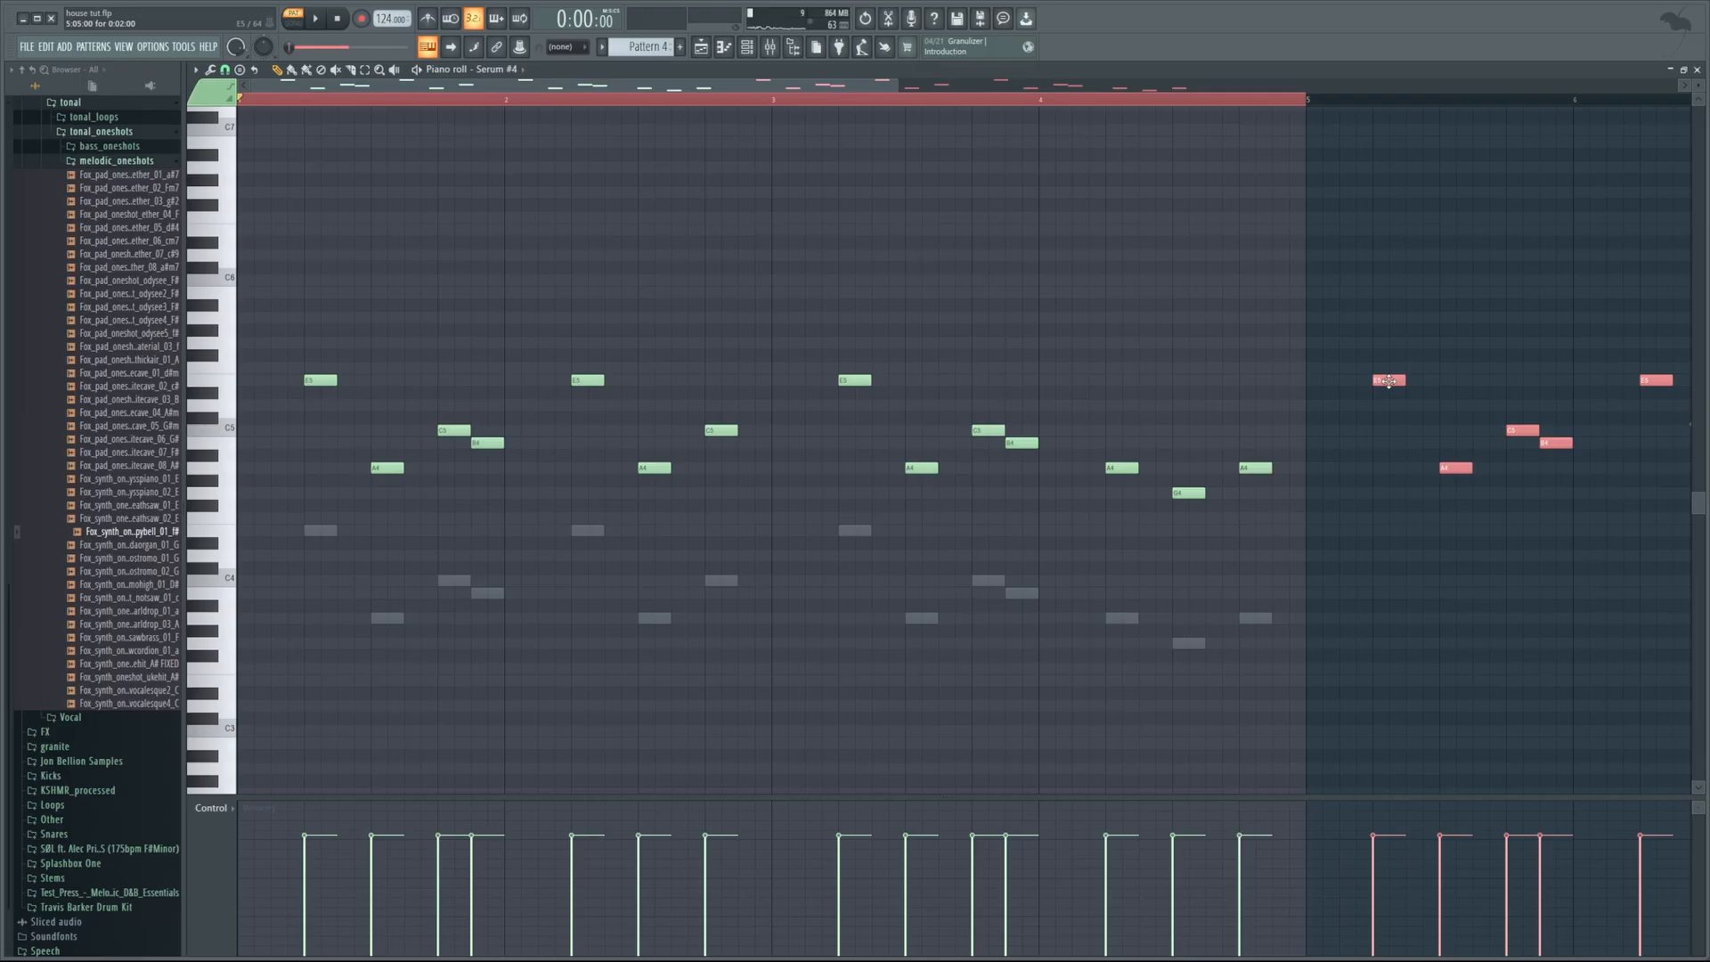
key(ctrl+Down)
Duplicate the happybell one-shot's notes into bars 5 to 8 one octave lower and play from the end of bar 4
click(747, 46)
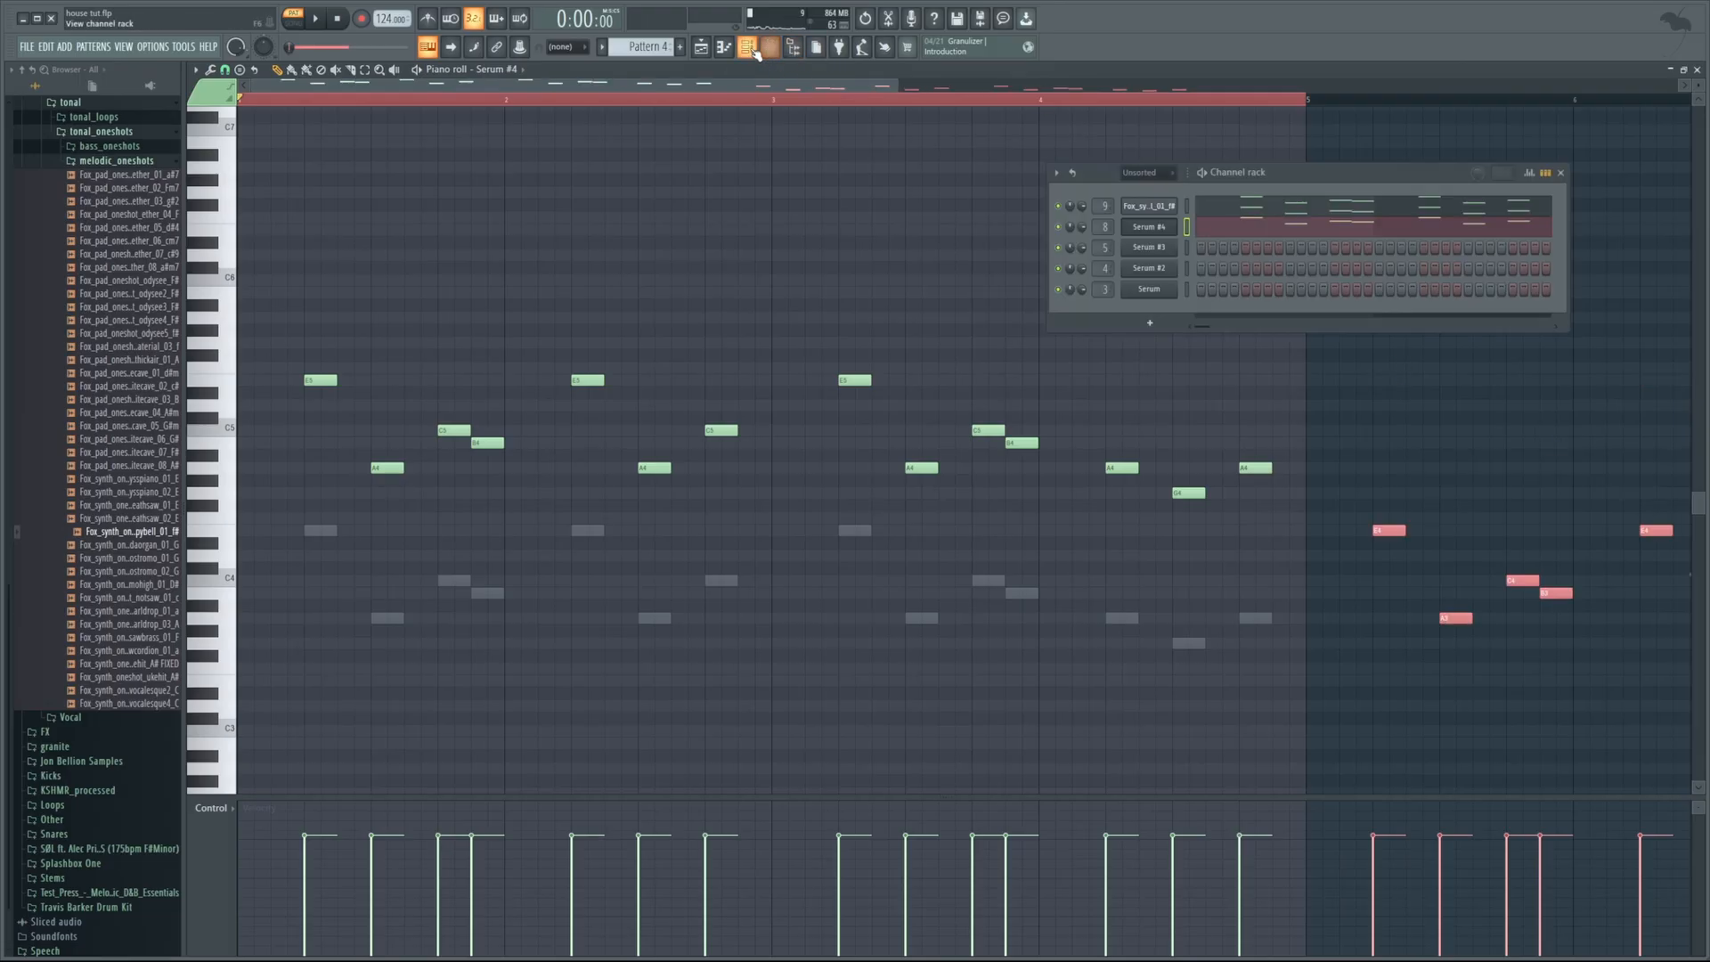
click(1199, 205)
scroll(1145, 275, down, 3)
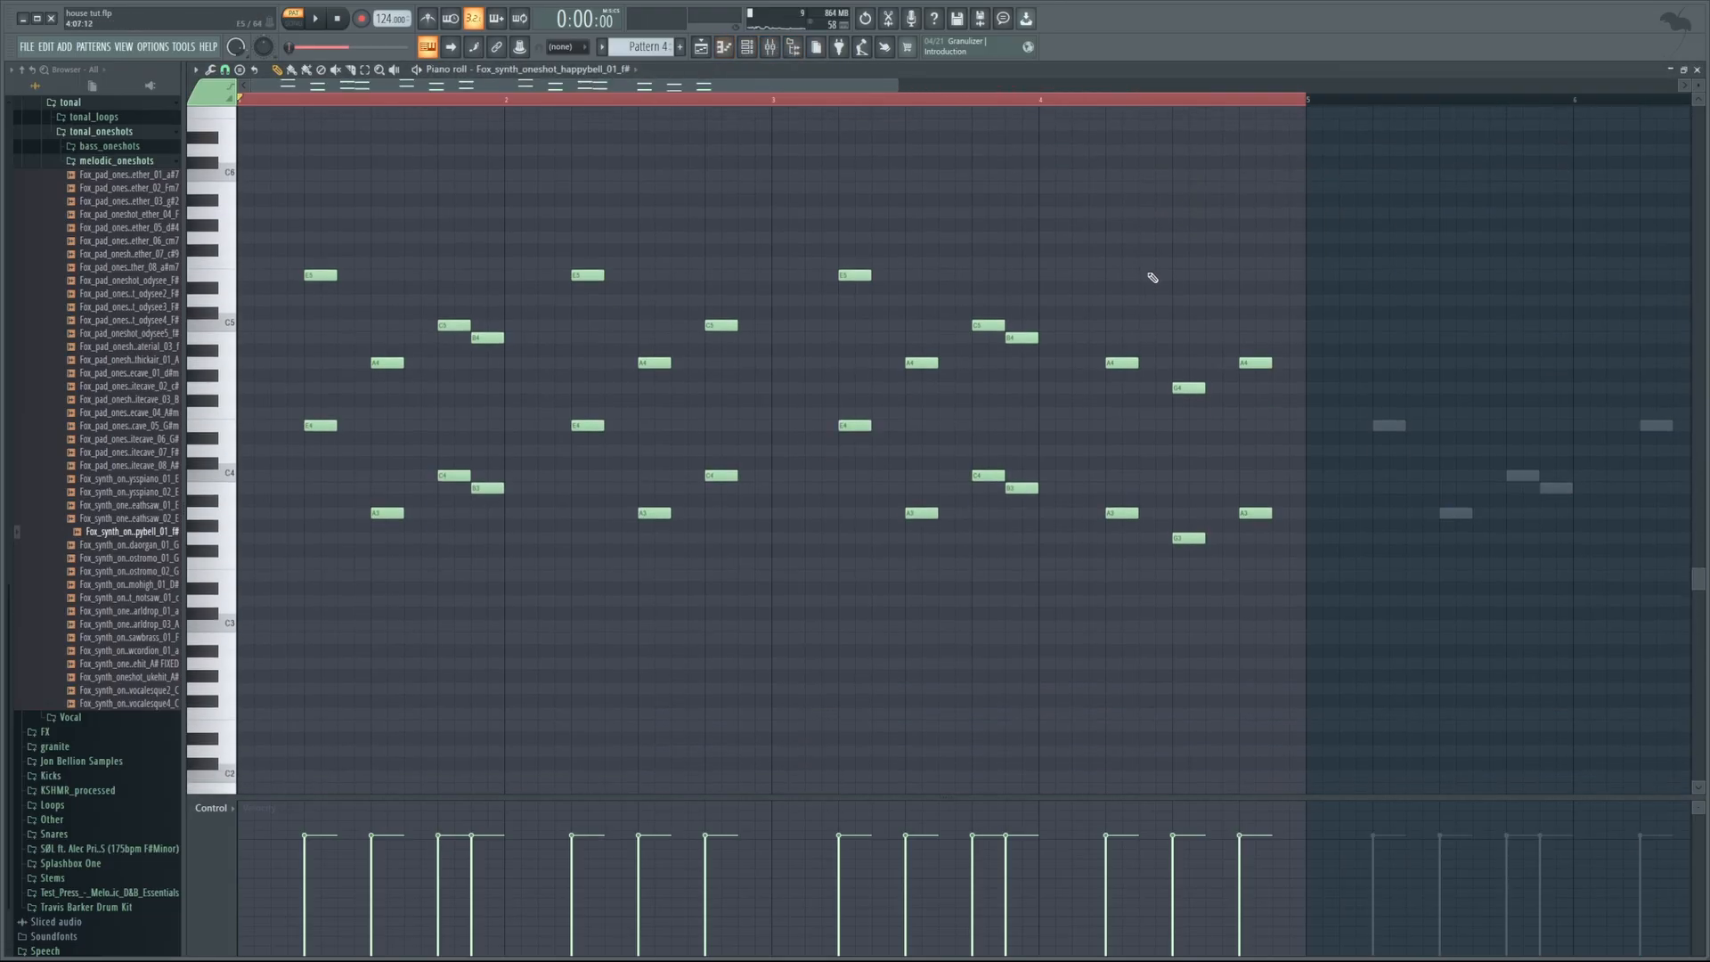
drag(896, 86, 1649, 86)
key(ctrl+a)
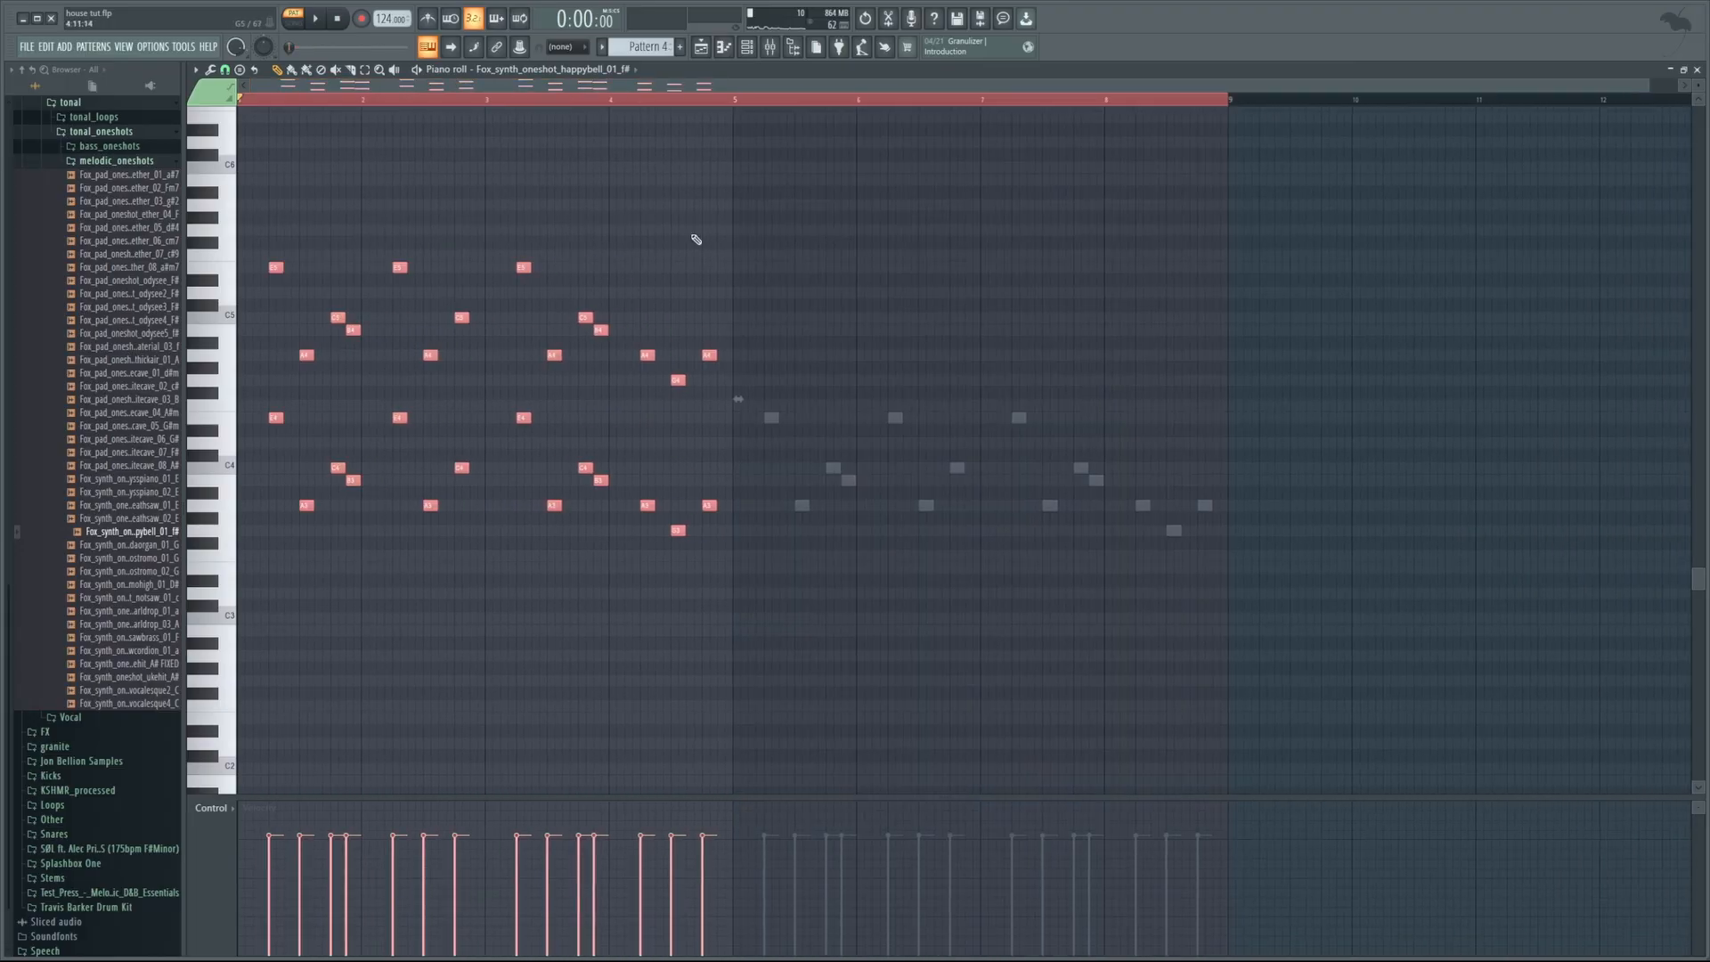
key(ctrl+c)
key(ctrl+v)
drag(283, 267, 771, 263)
key(ctrl+Down)
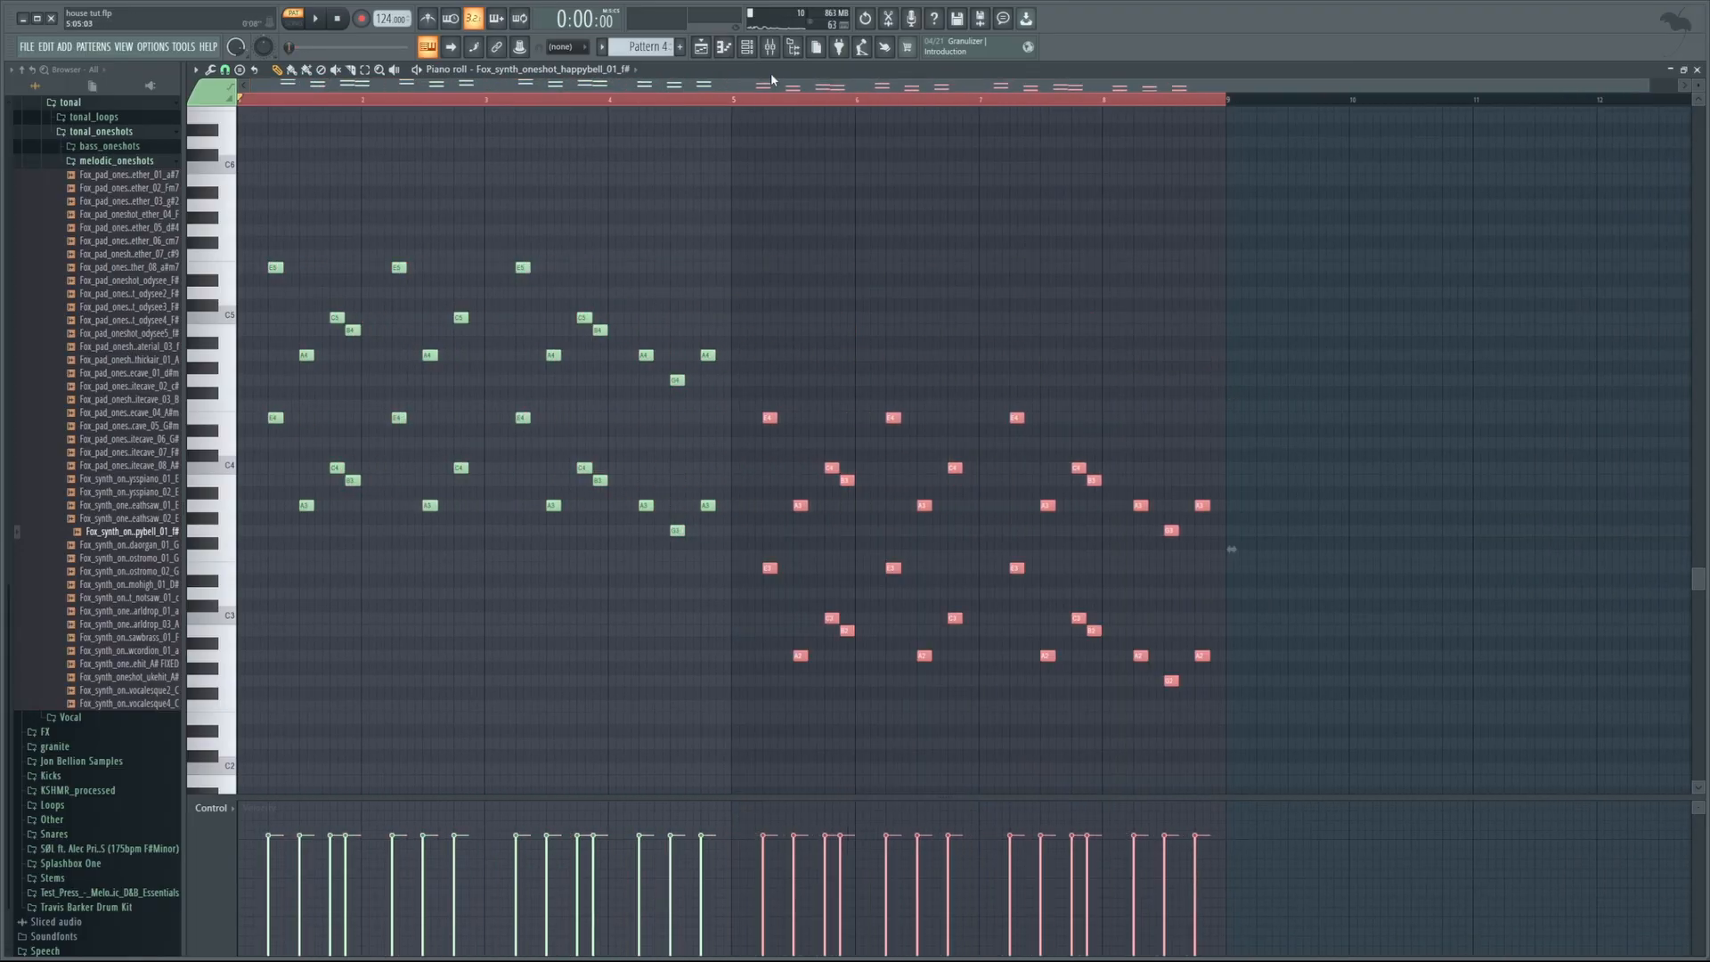
click(701, 97)
key(space)
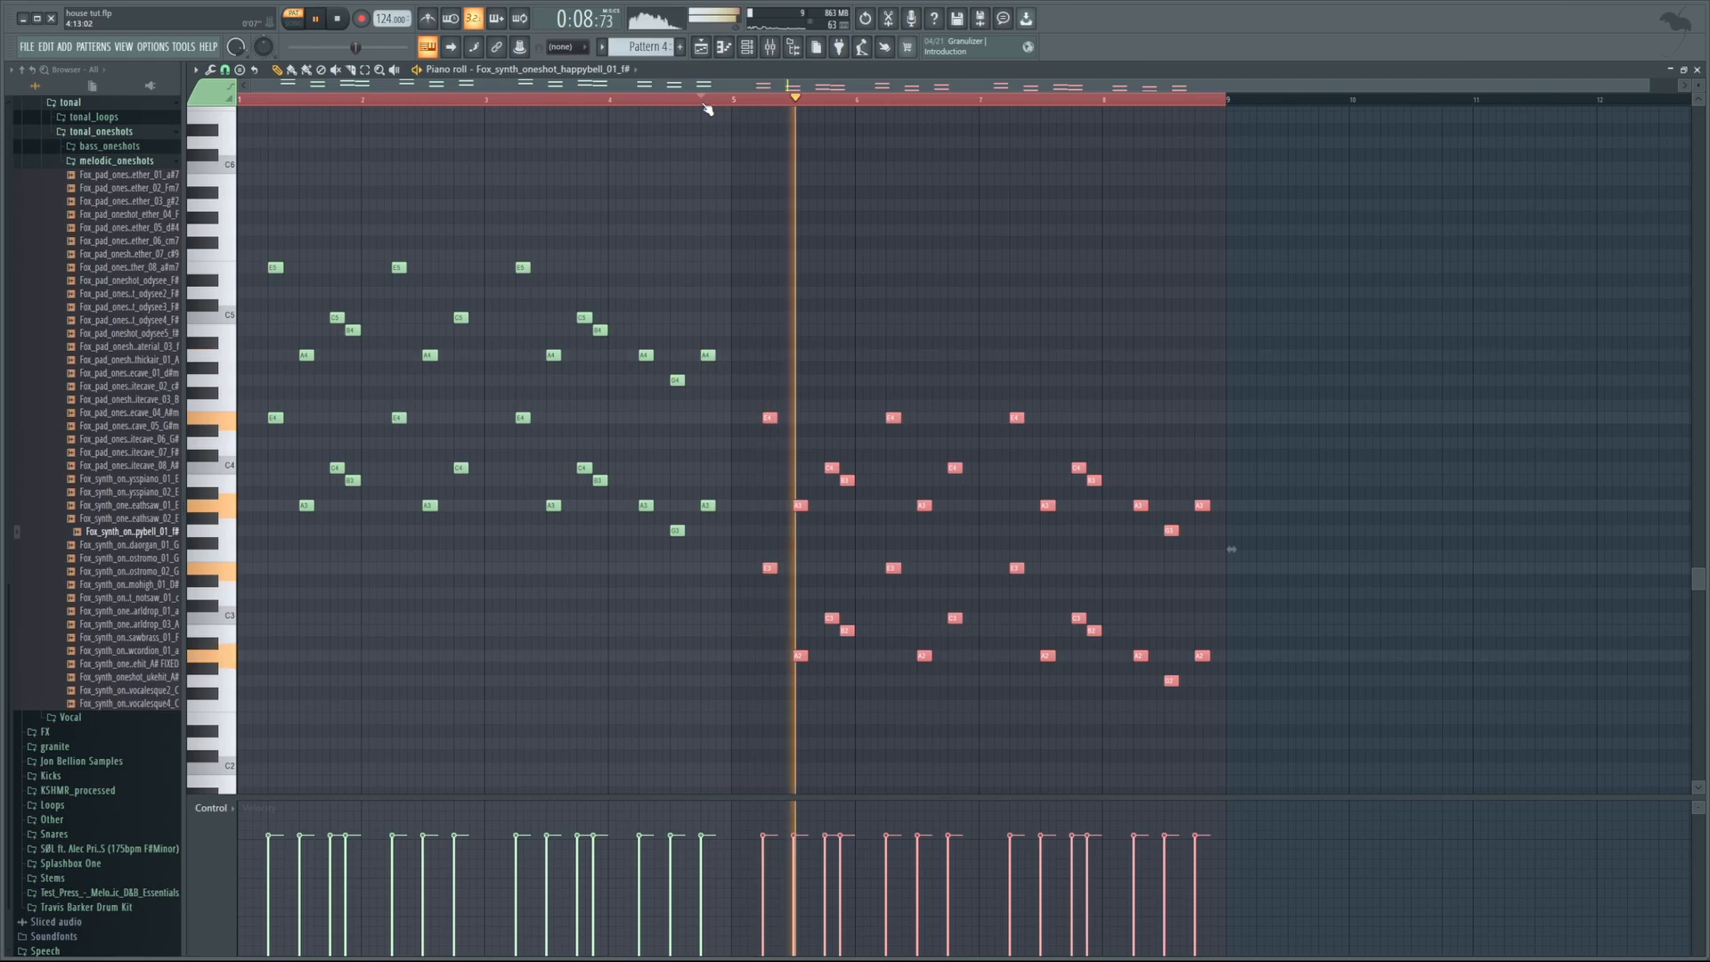
Load soothe2 in slot 4 of Insert 9 and set its band 2 to about 1.7 kHz with 2.1 dB sensitivity
click(769, 51)
click(1547, 534)
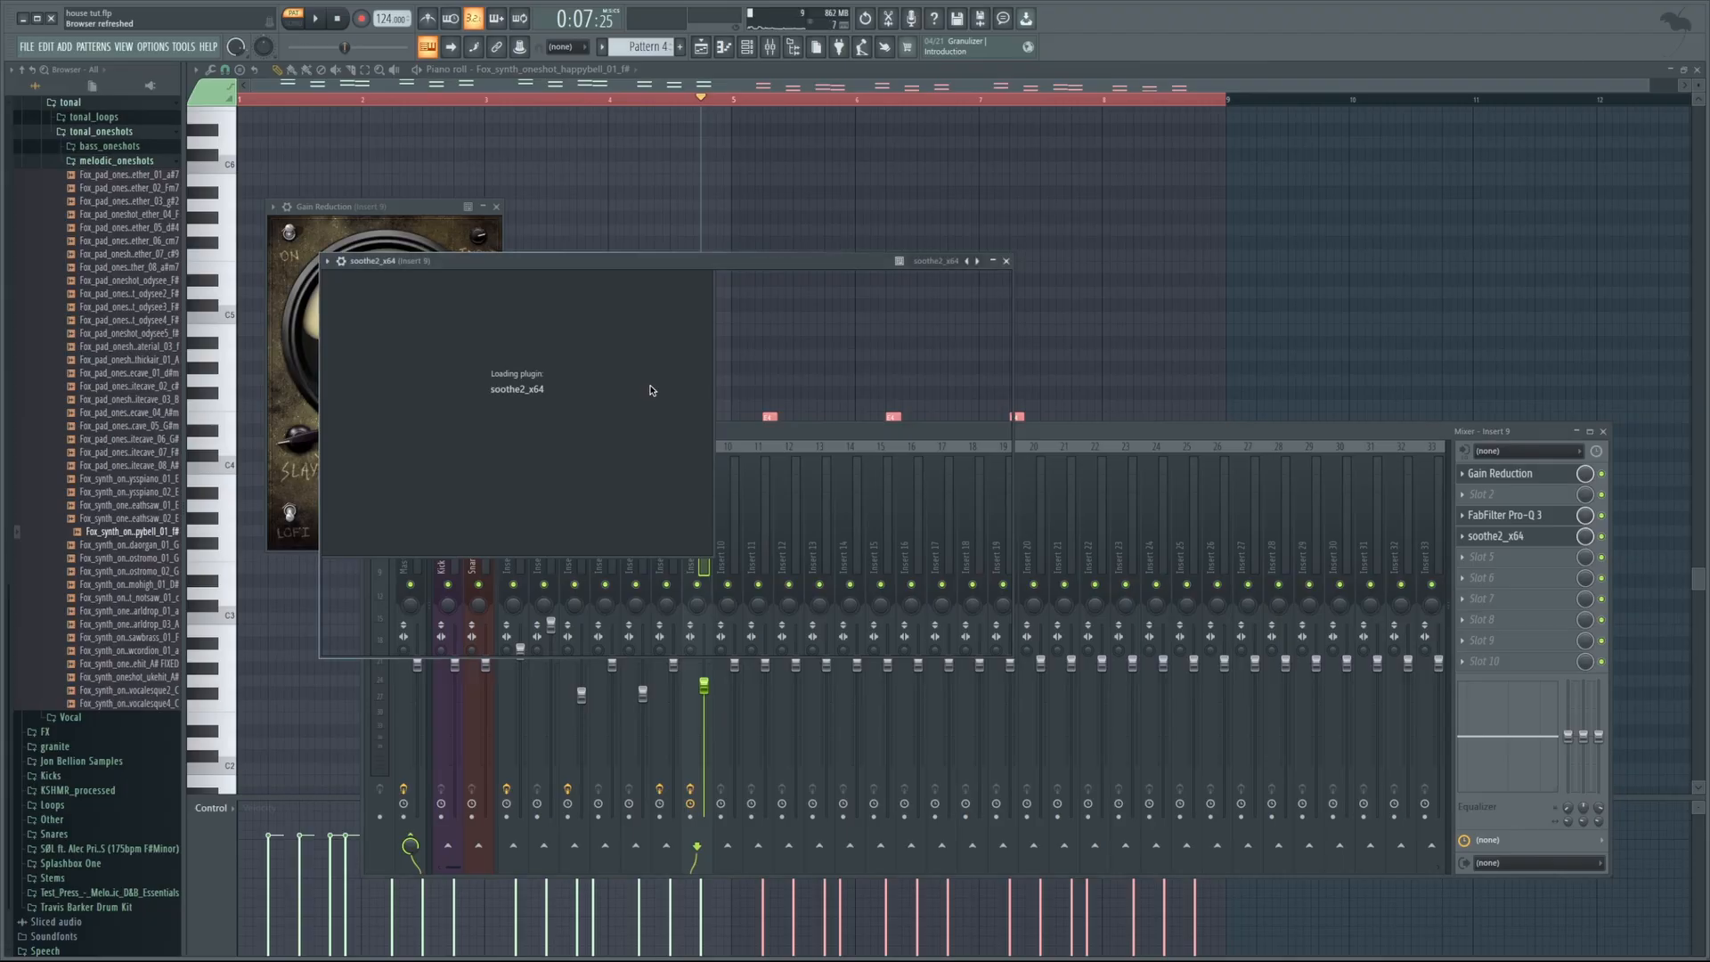
drag(785, 471, 752, 449)
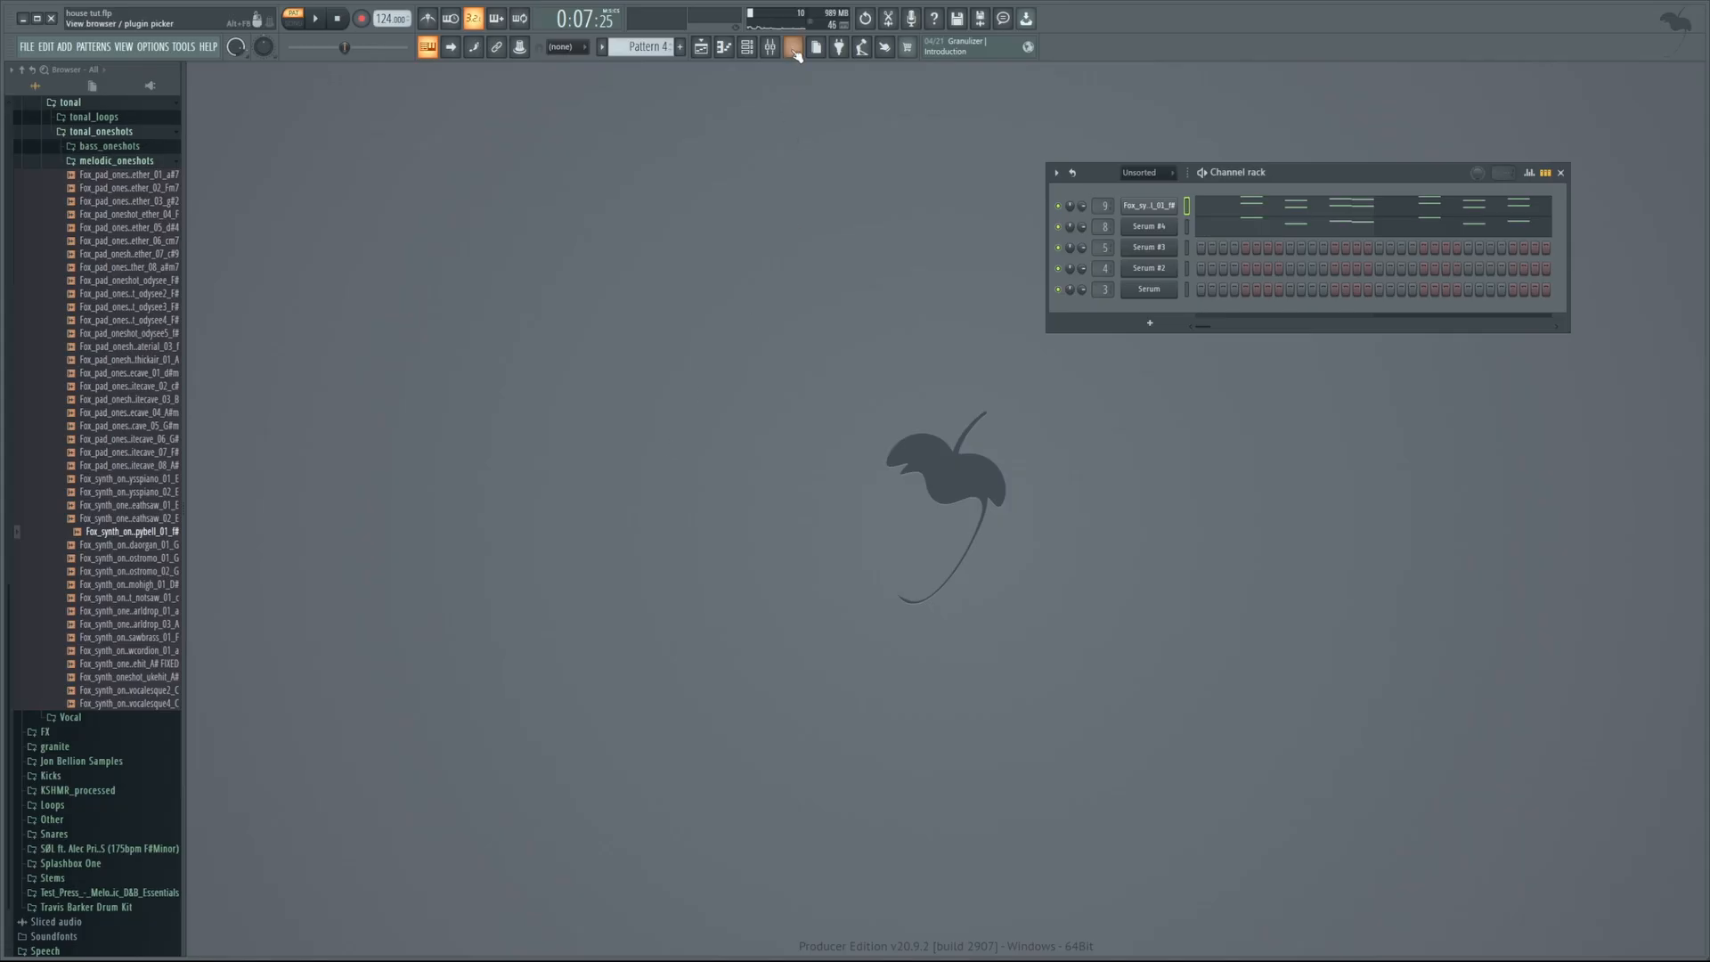
key(F9)
click(1517, 540)
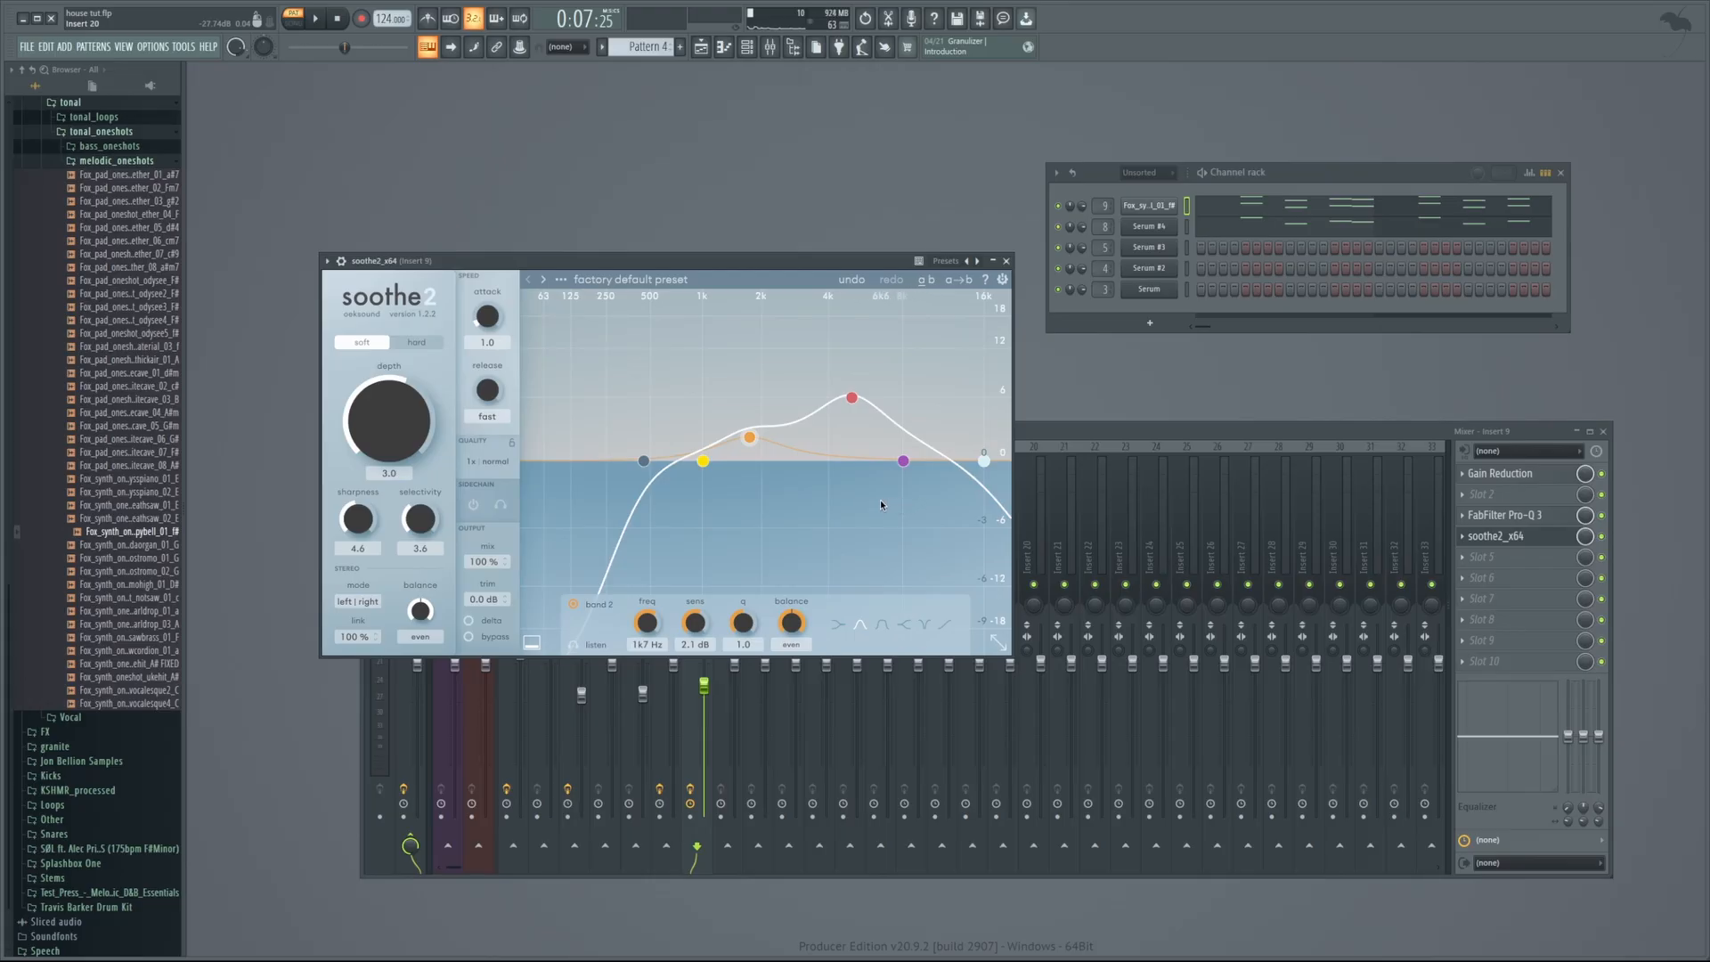
Enable delta monitoring in soothe2 and, during playback, move band 2 to about 1.1 kHz with 3.5 dB sensitivity
click(486, 622)
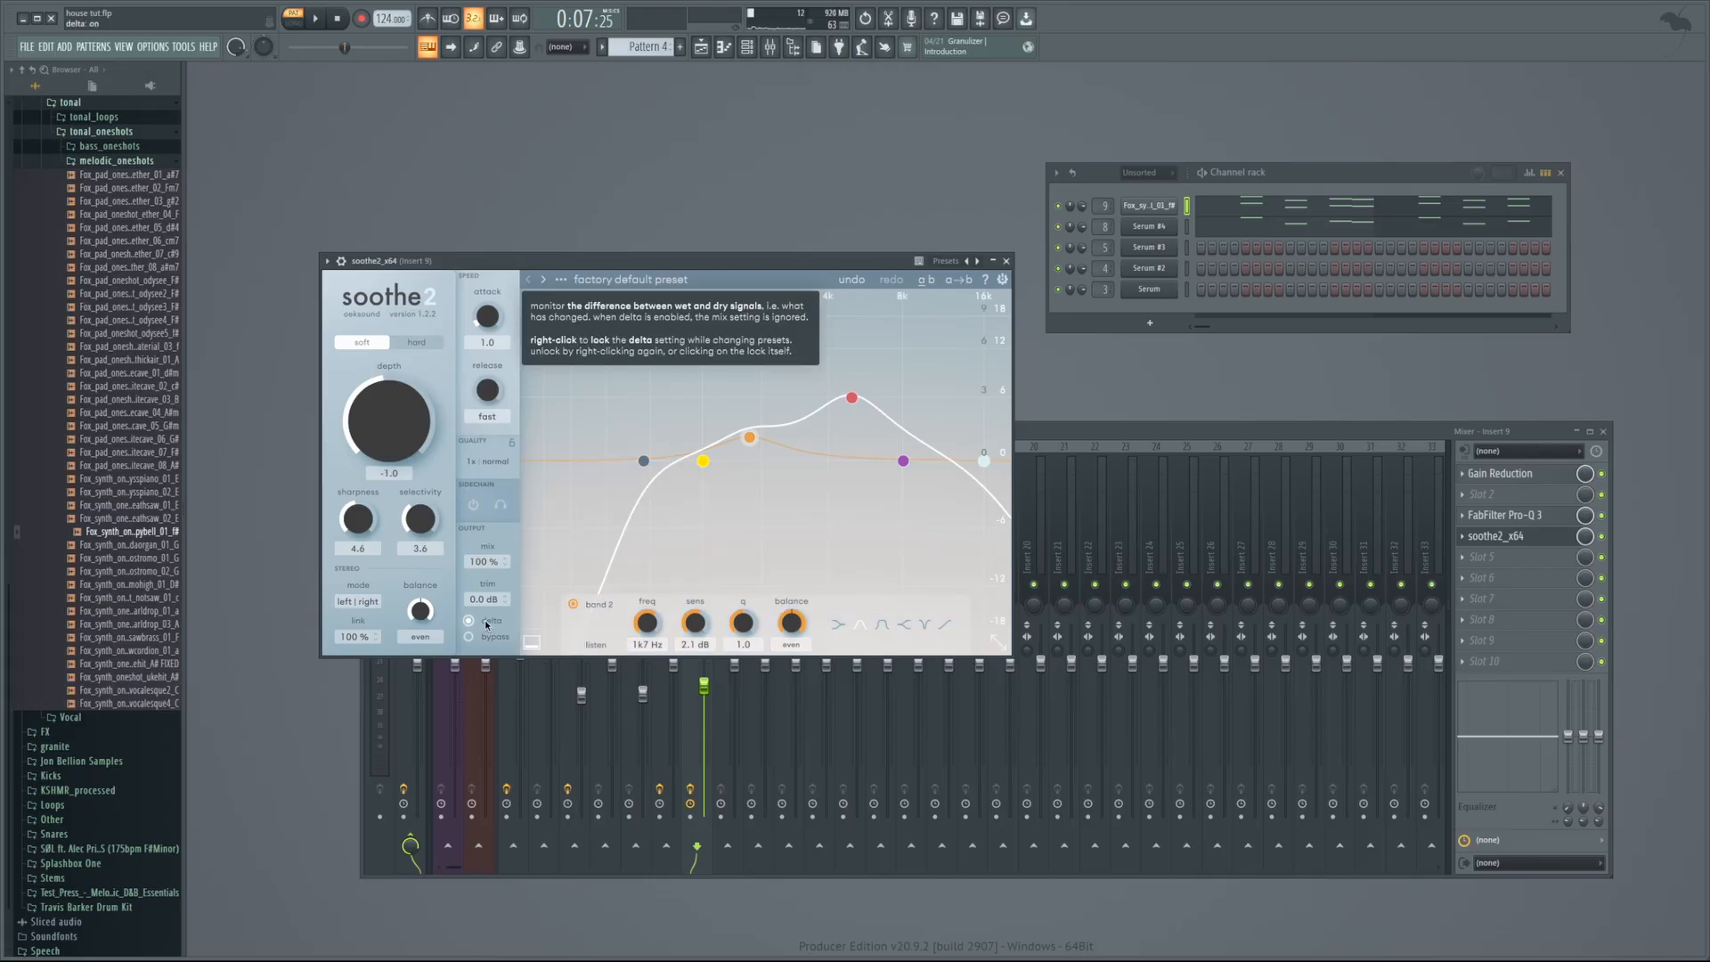
click(1103, 434)
key(space)
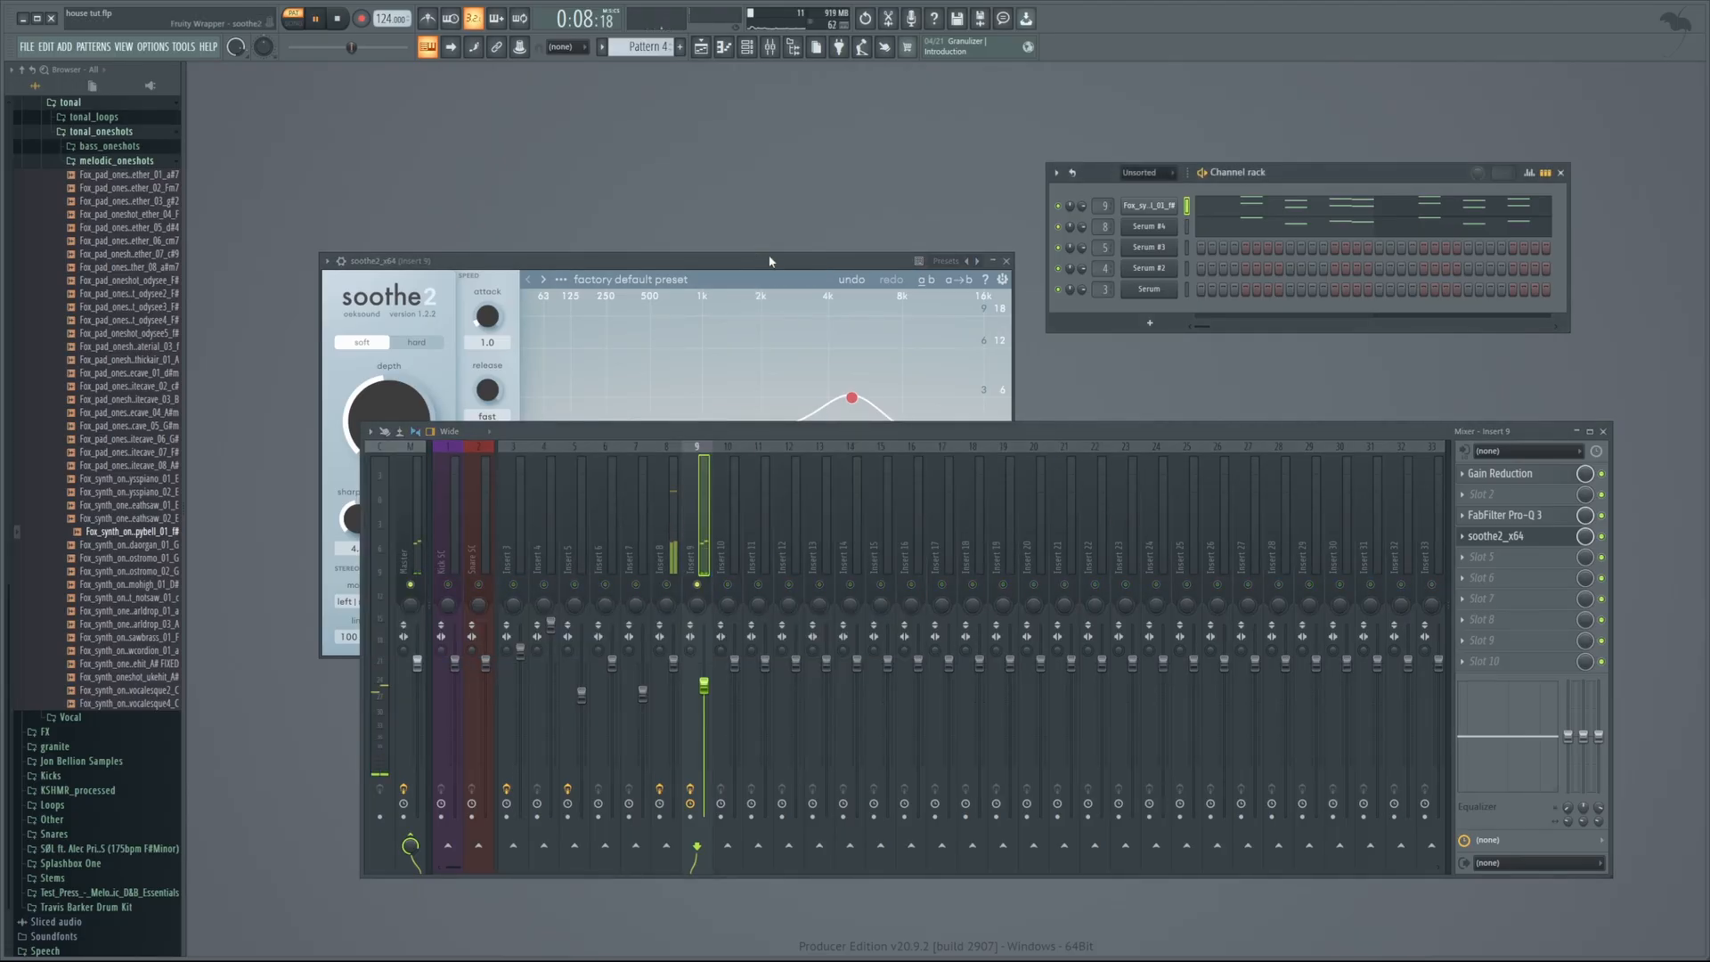
click(767, 391)
drag(749, 436, 717, 422)
key(space)
Set soothe2 to hard mode with sharpness 6.3, turn delta monitoring off and lower the depth to about 0.3 during playback
click(416, 342)
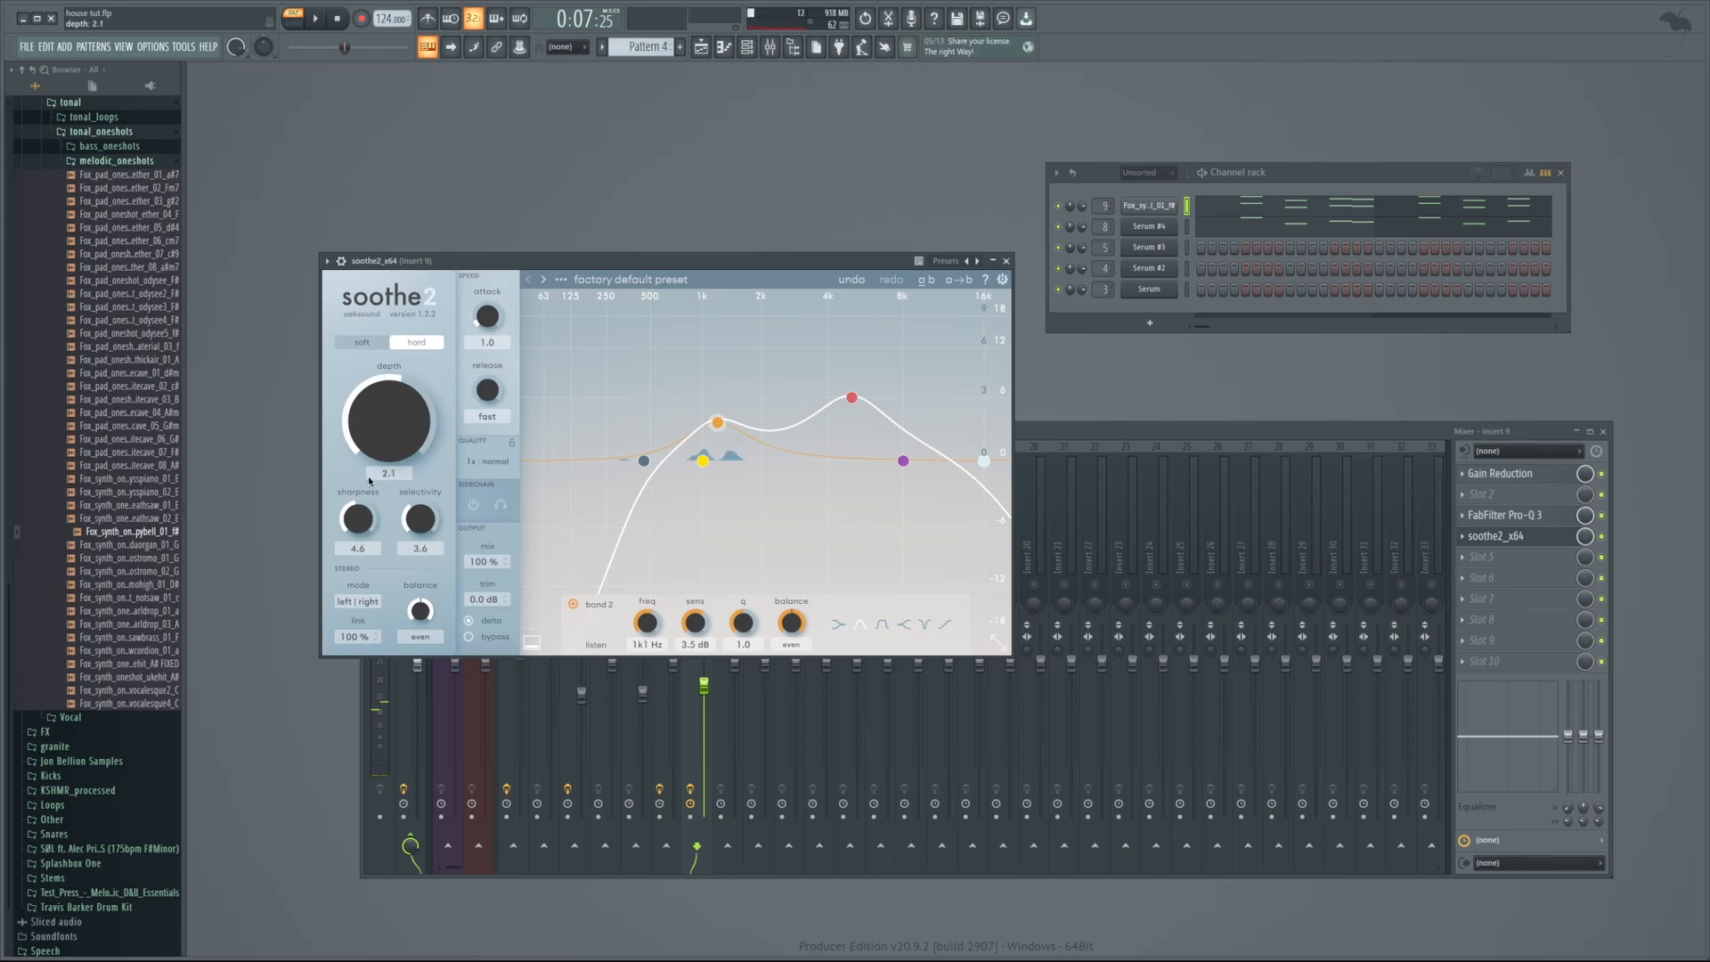
drag(392, 435, 390, 445)
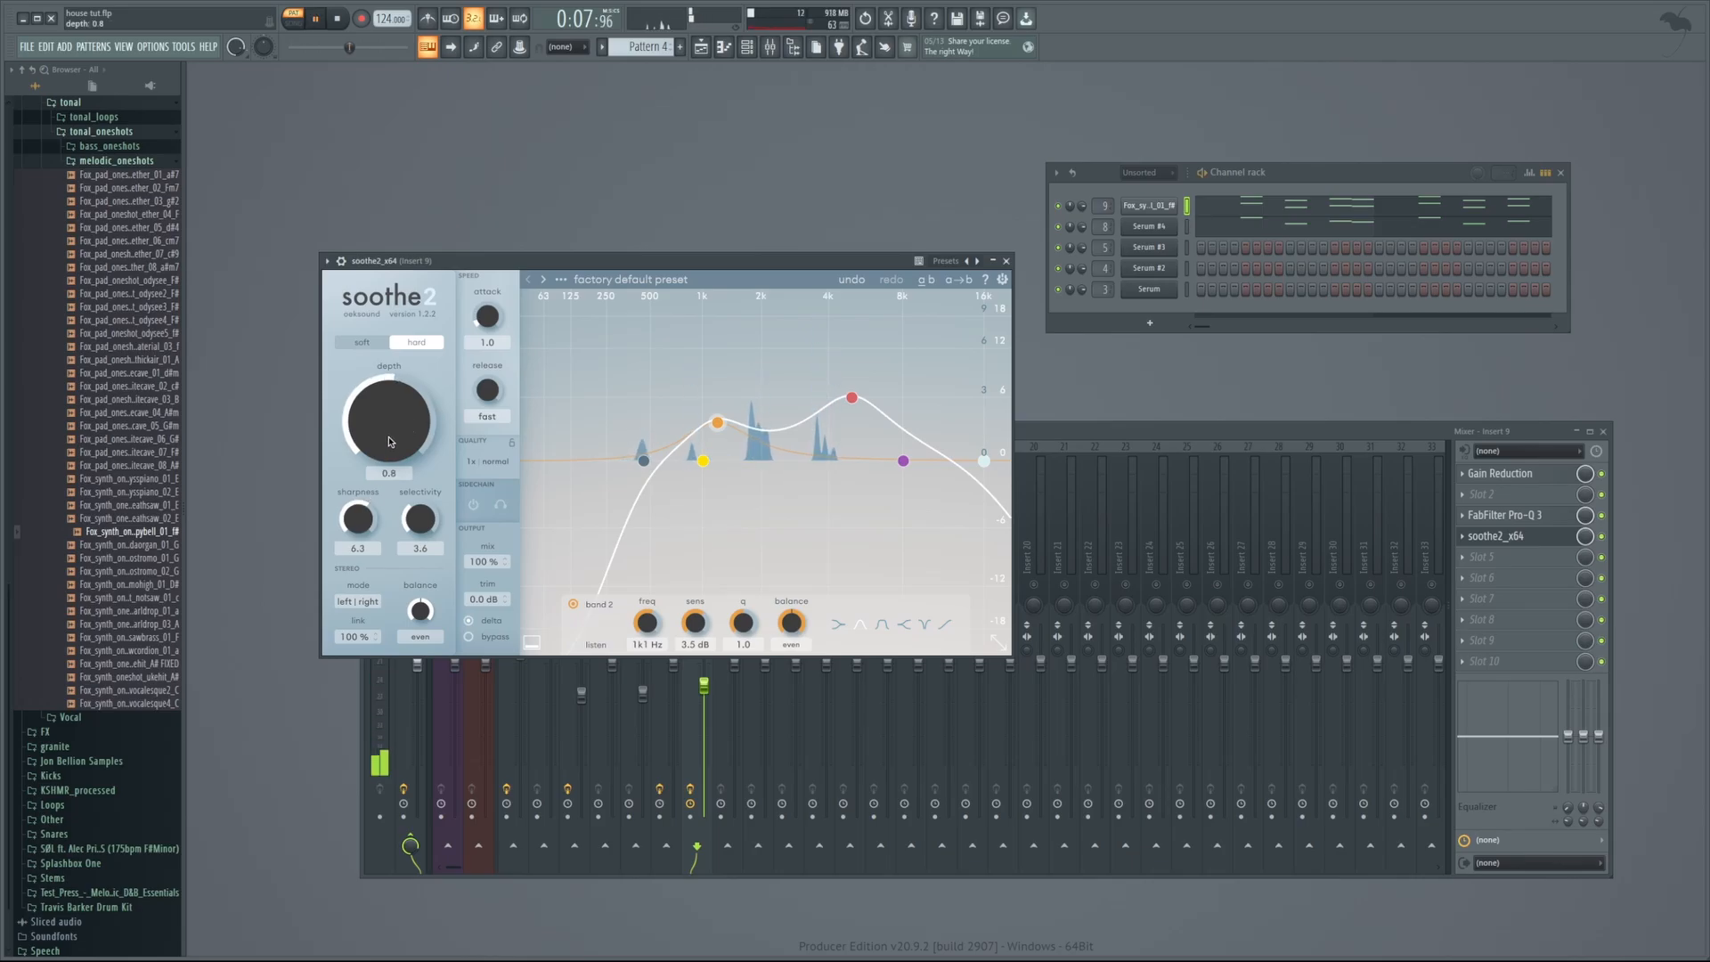
click(477, 623)
key(space)
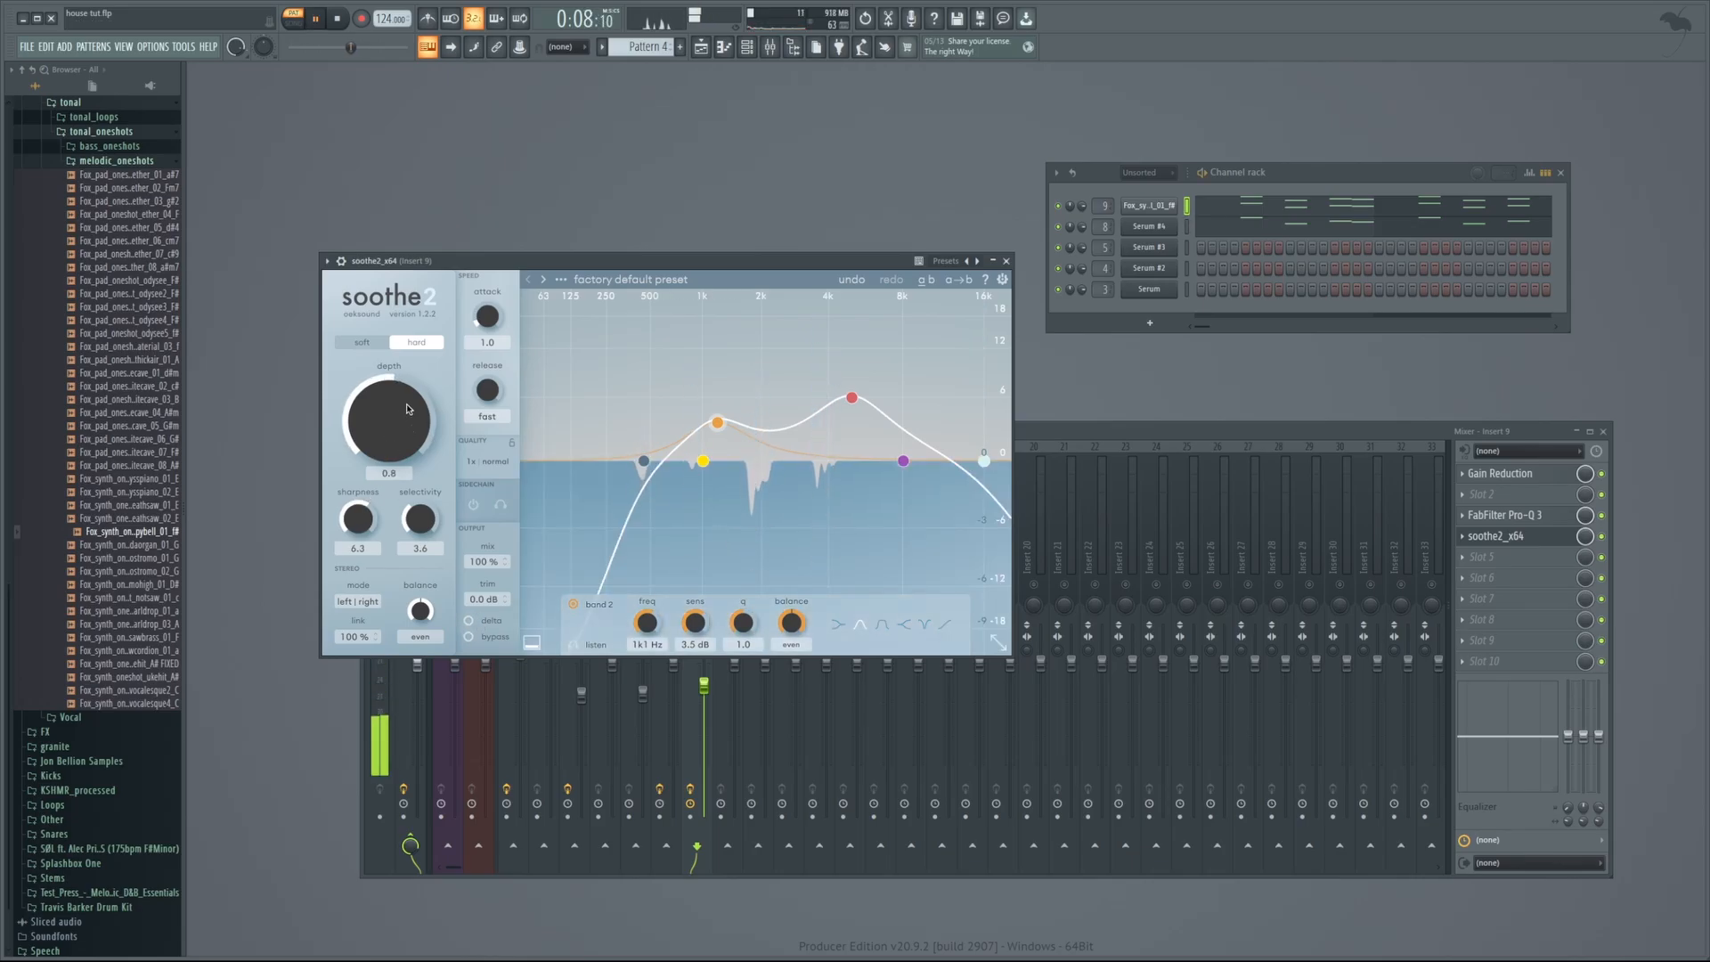
drag(395, 396, 393, 400)
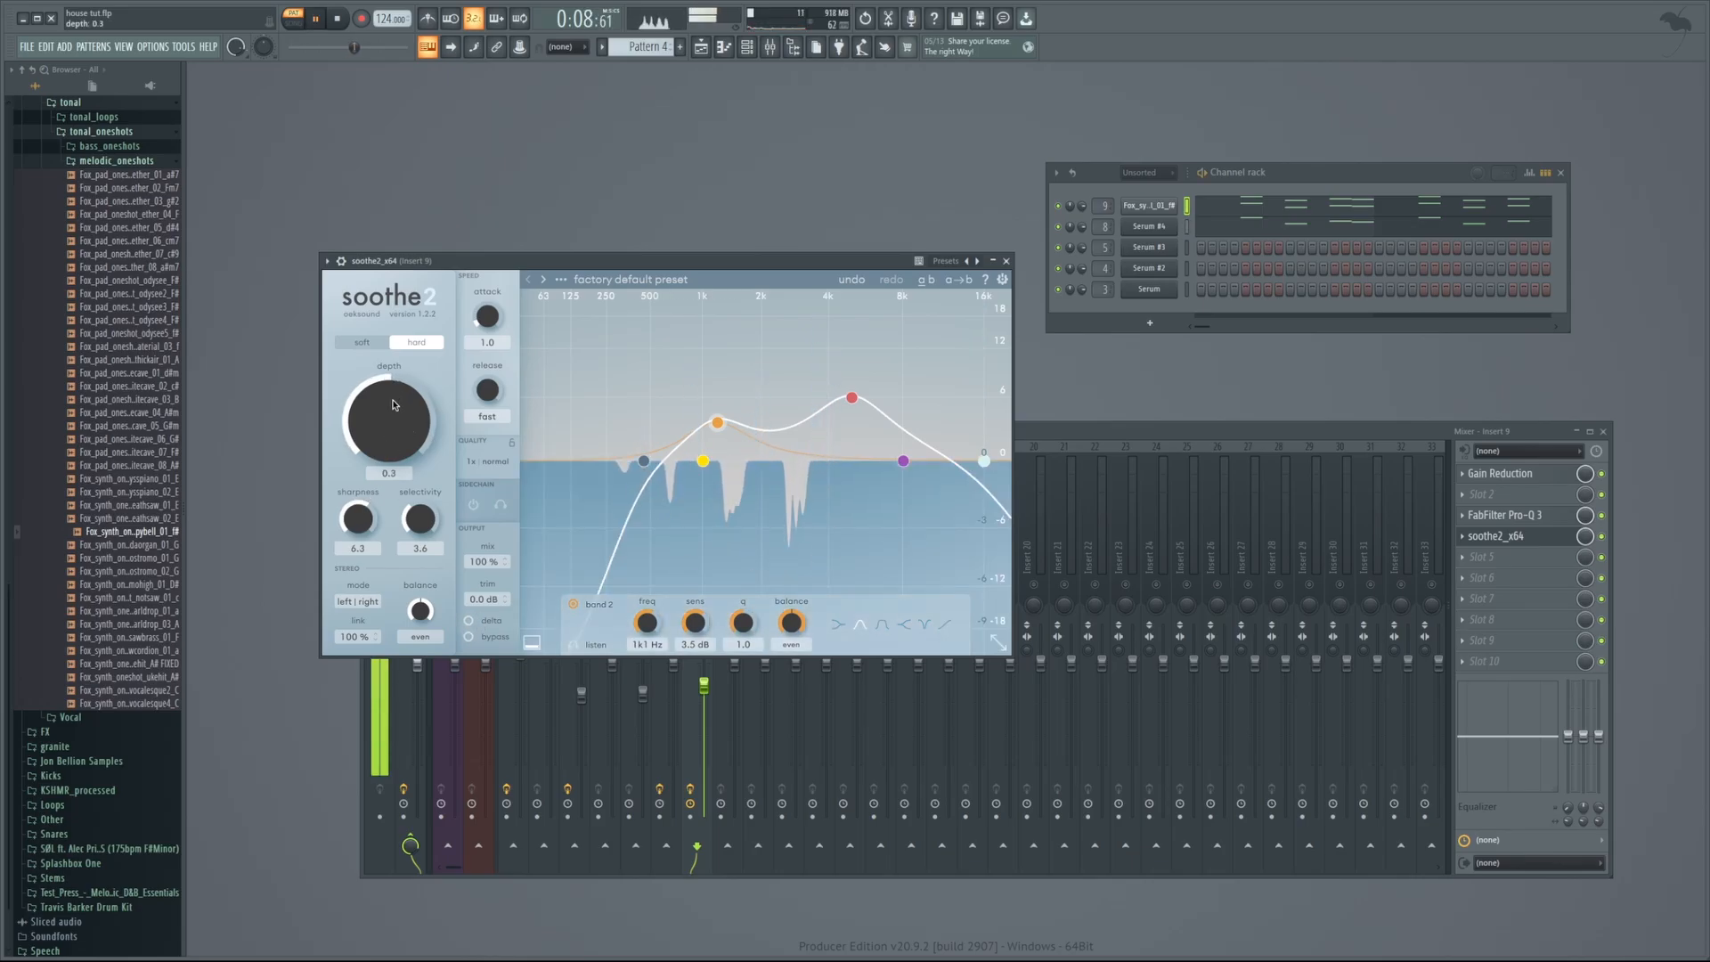
click(1163, 431)
key(space)
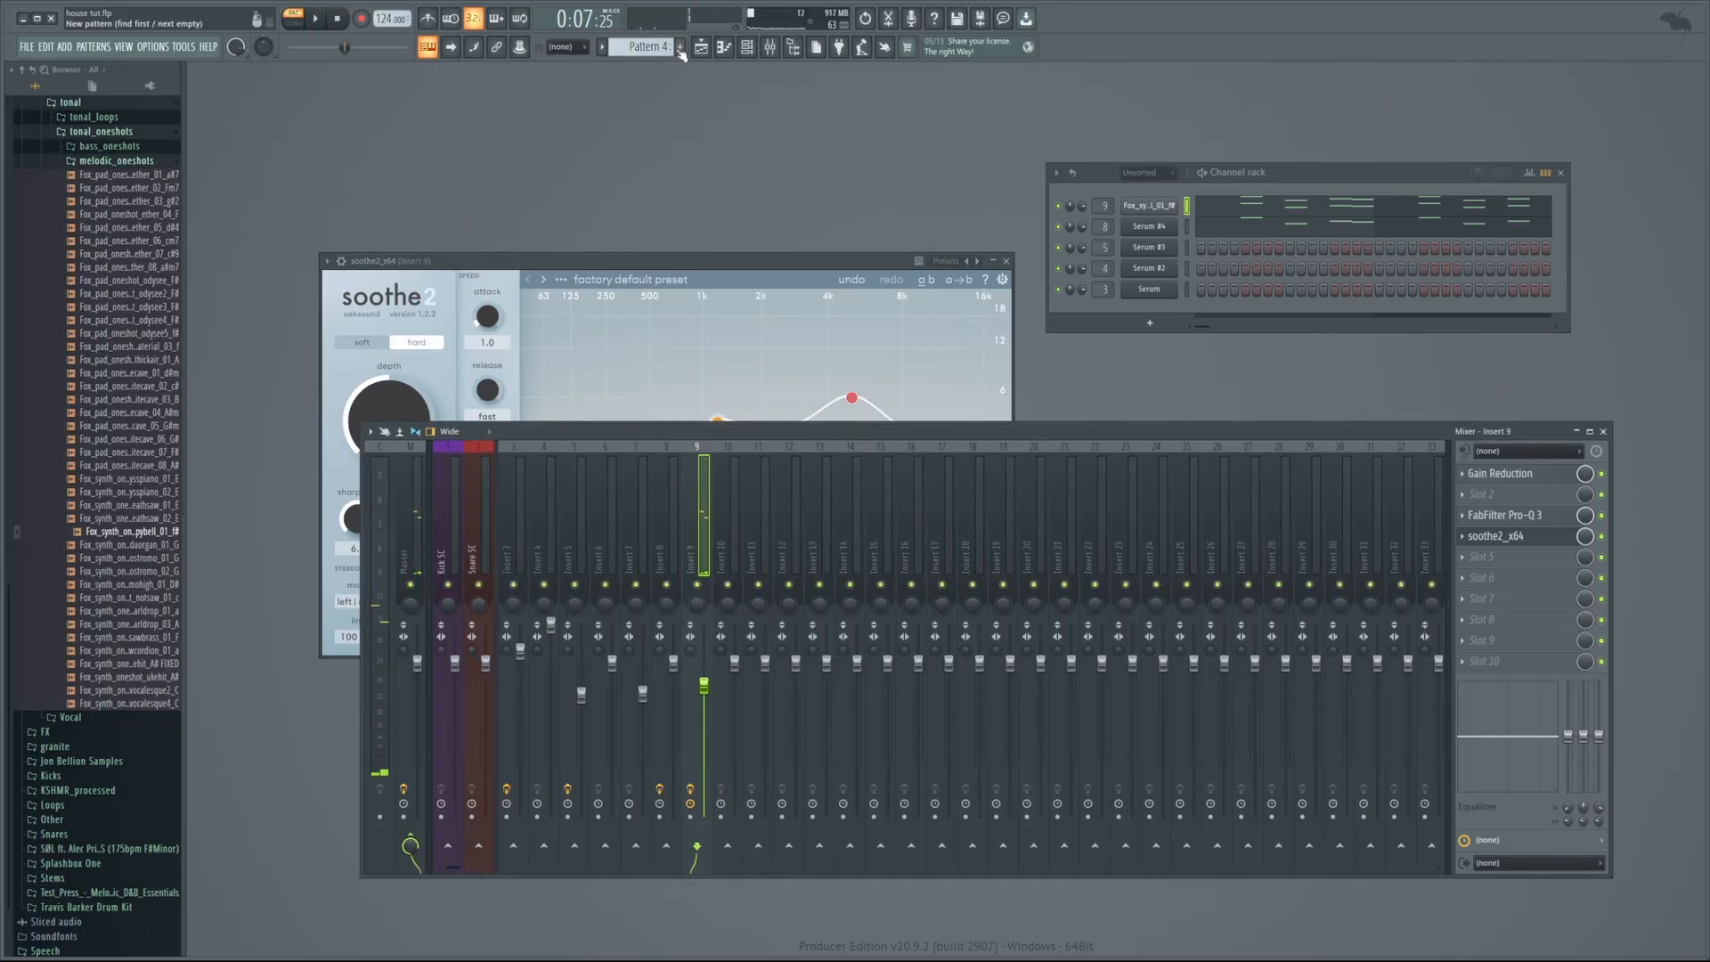
Set the playlist playhead to bar 17 and lay out short Fox_drum_loop_nod_03_124 hits on Track 13, one per beat for four bars
click(702, 48)
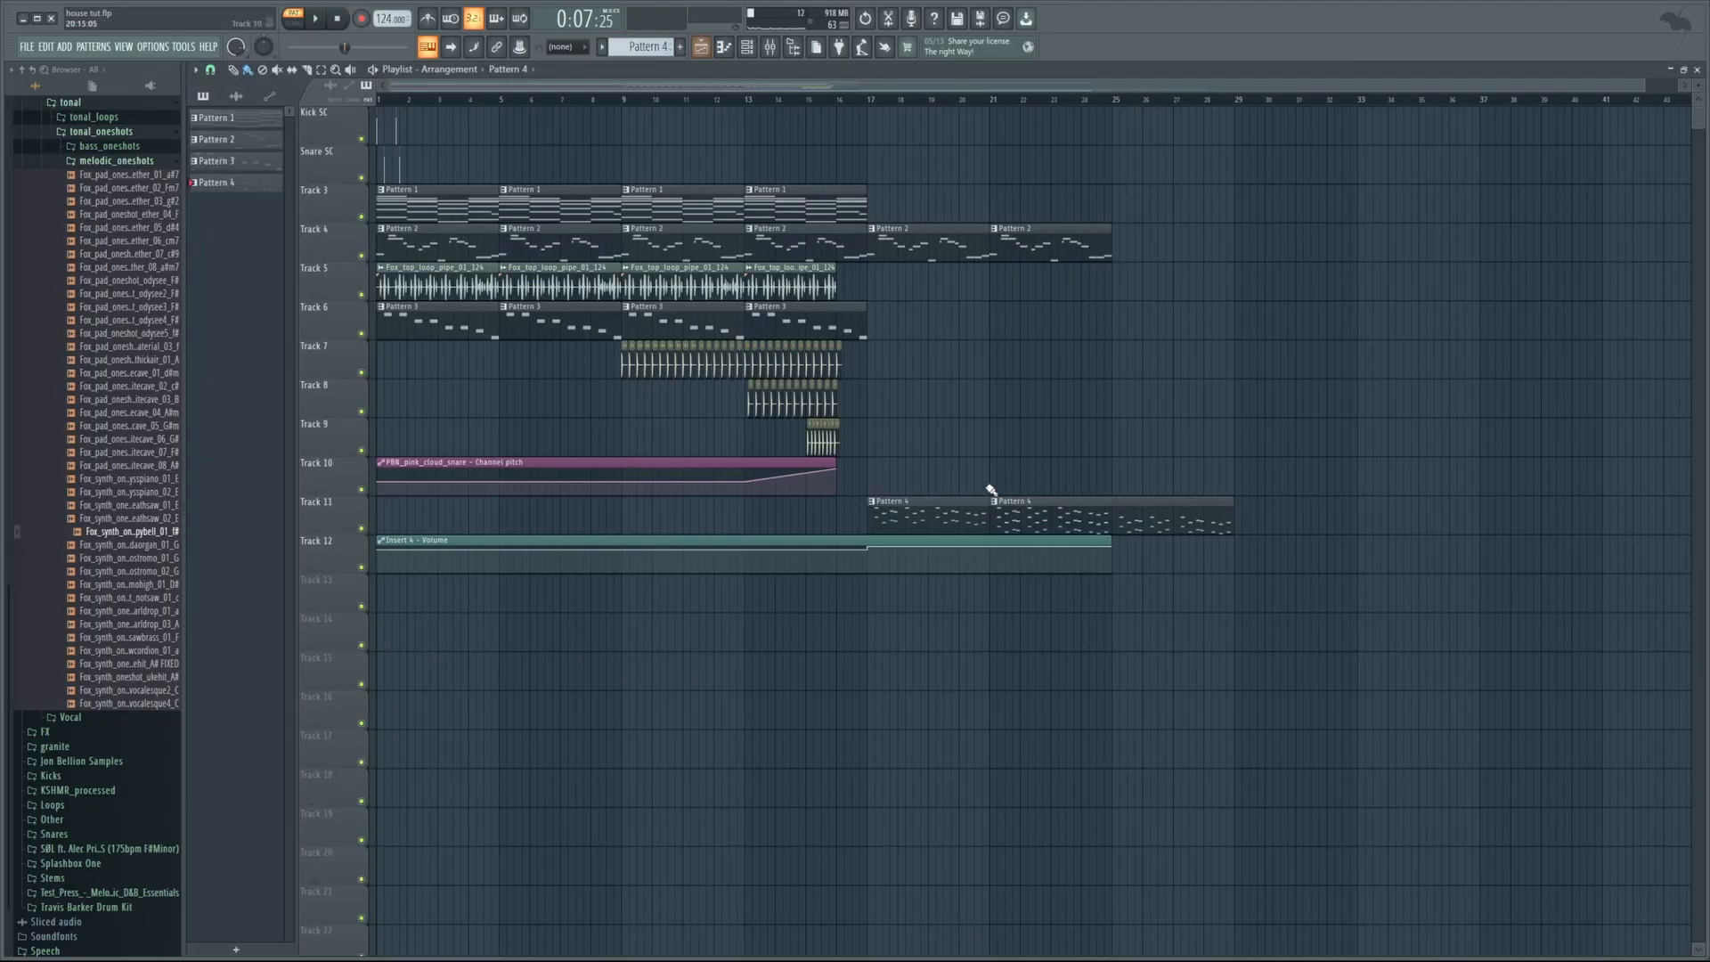
mouse_move(860, 102)
mouse_down()
mouse_move(844, 103)
mouse_move(868, 101)
mouse_up()
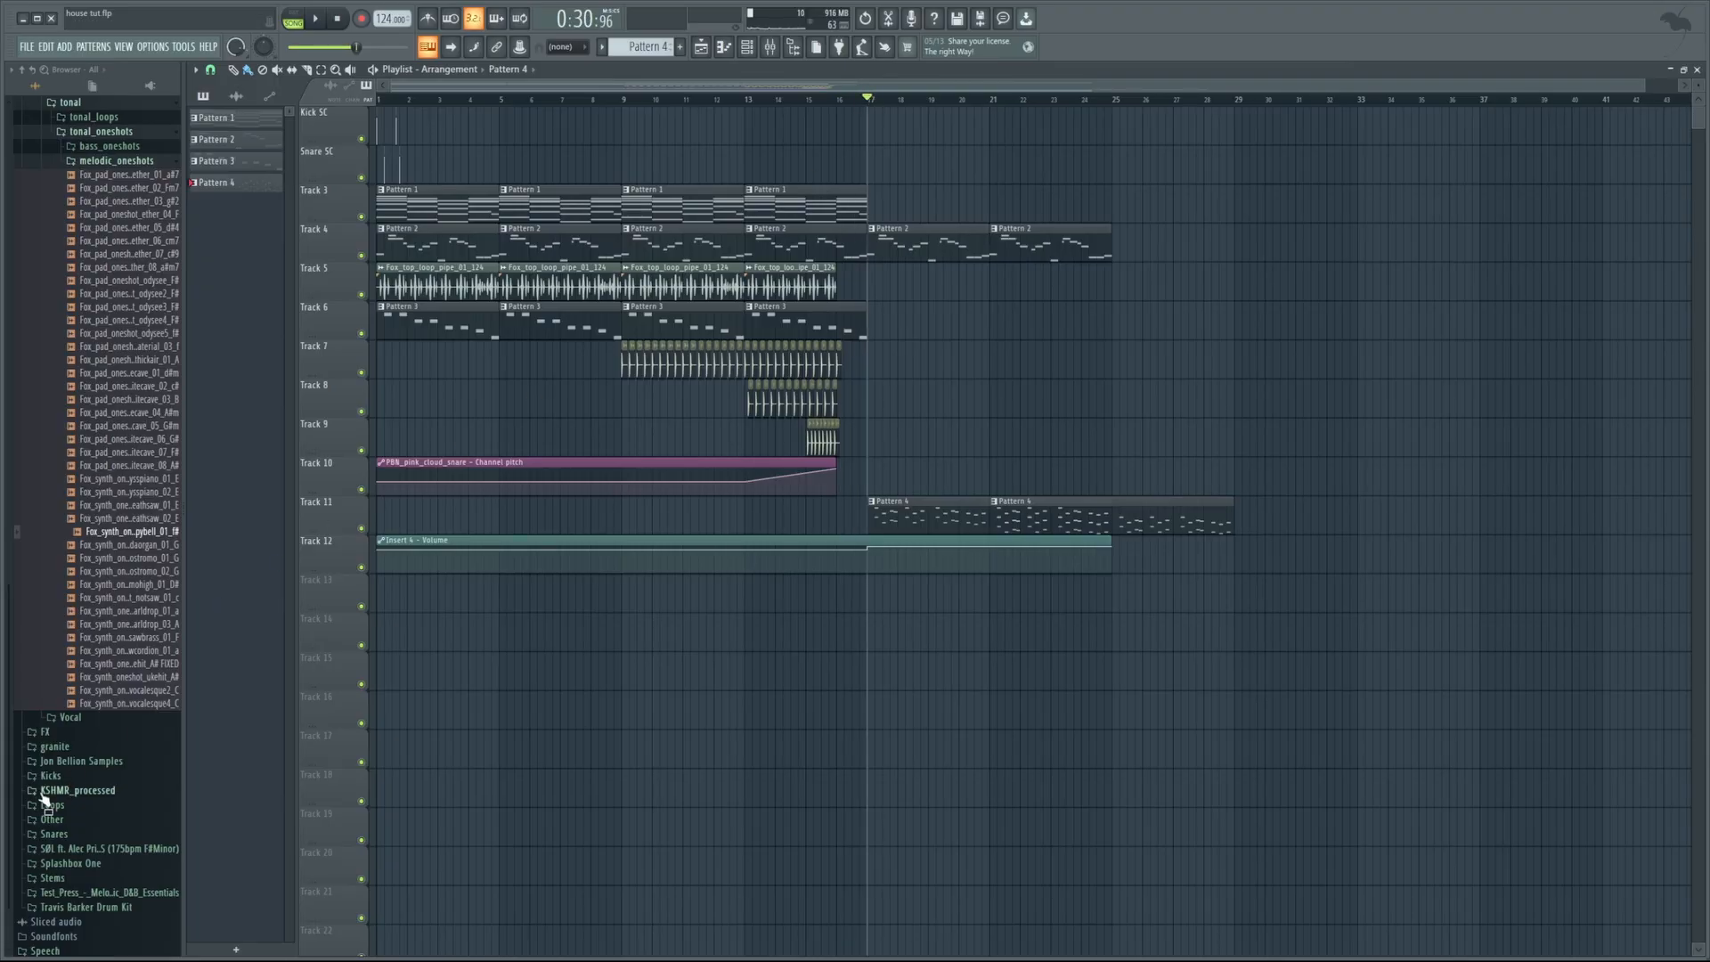
click(89, 683)
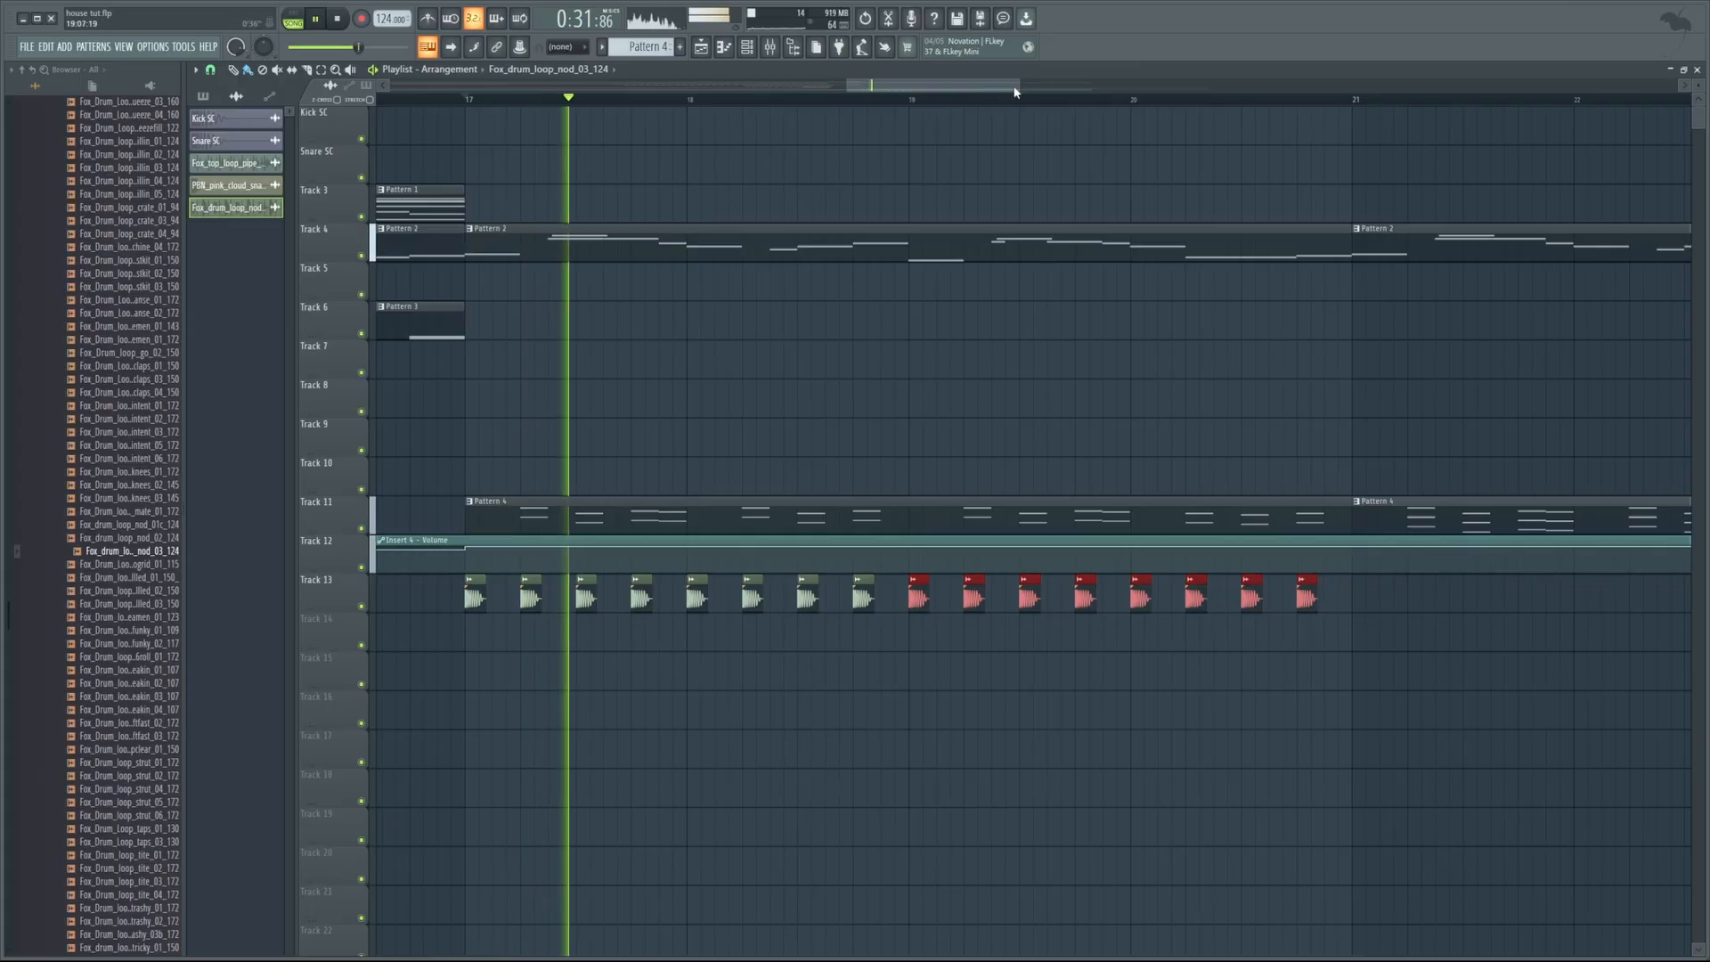
Place another Fox_top_loop_pipe_01_124 clip at bar 17 on Track 5, reusing the trimmed loop from before the drop
scroll(1013, 269, left, 5)
click(1013, 270)
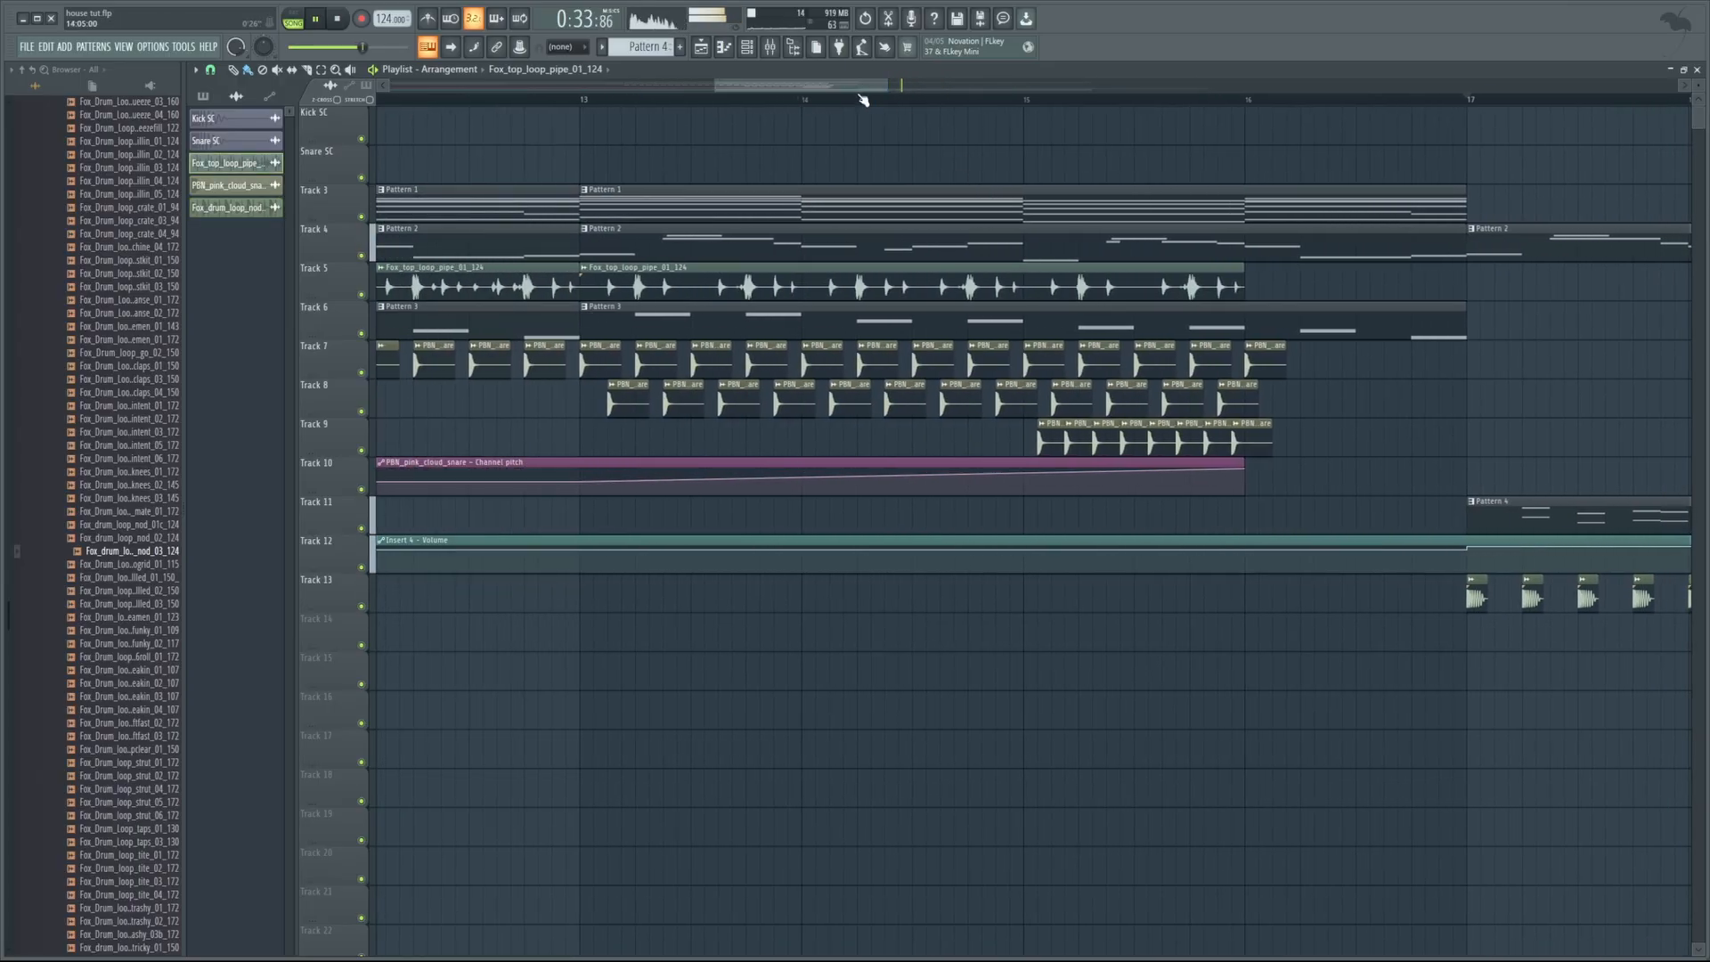
drag(886, 87, 1270, 152)
key(space)
click(723, 271)
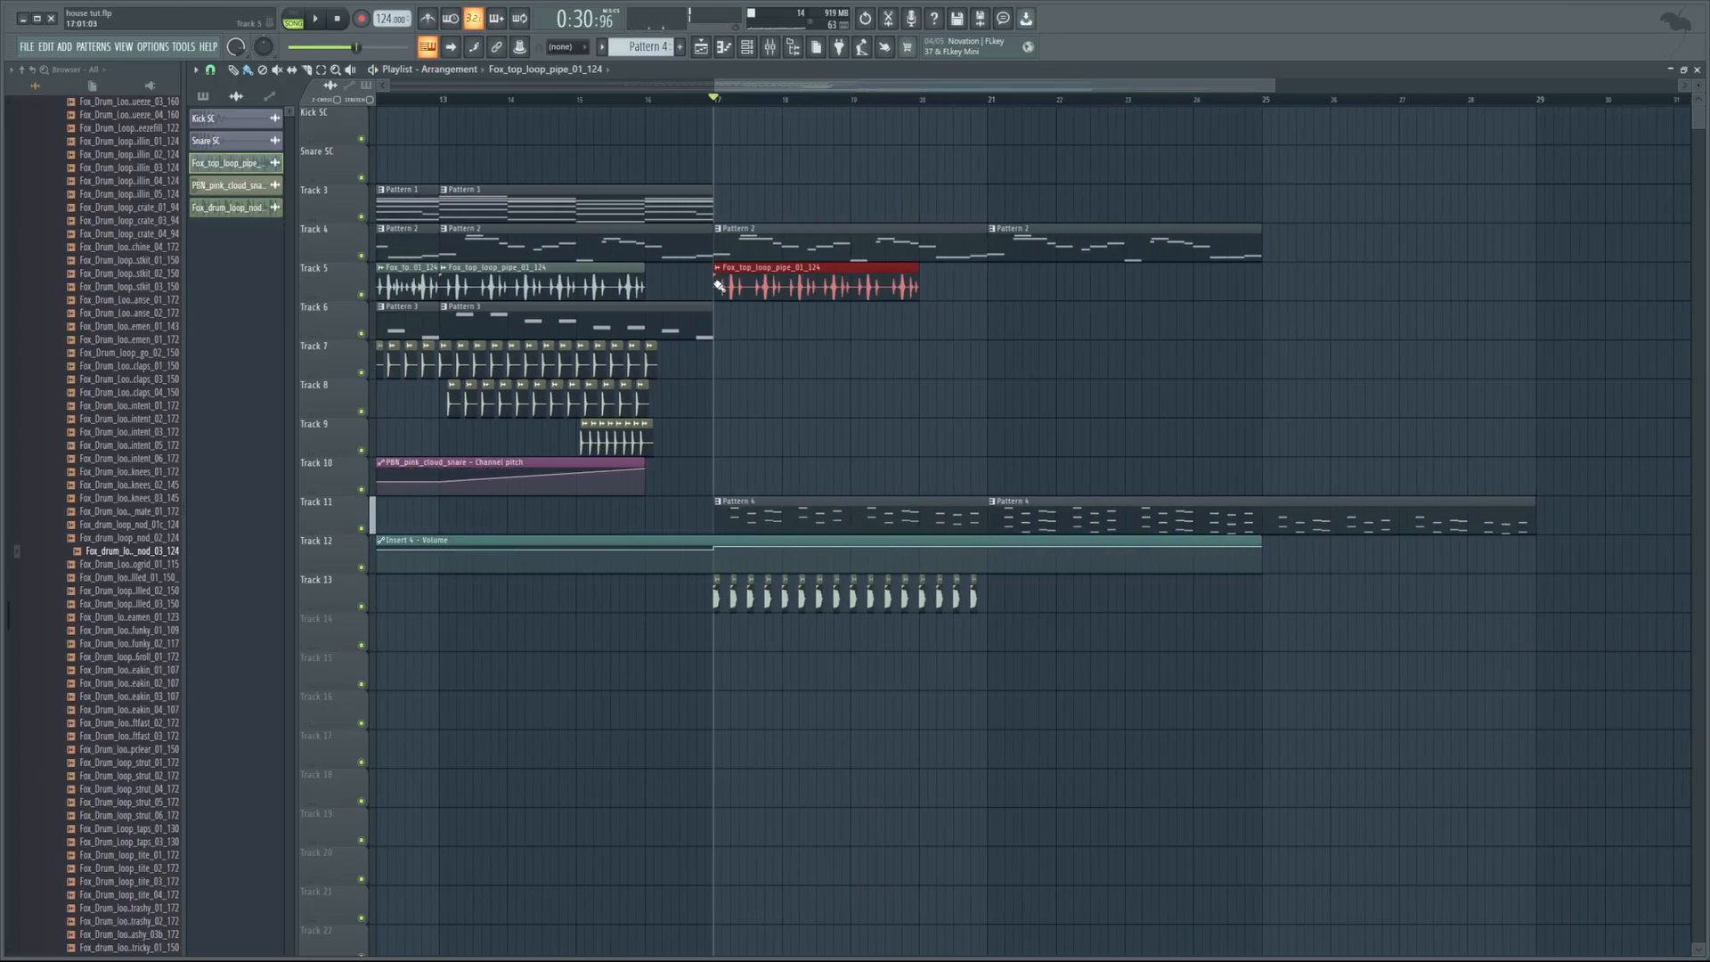
Extend the Fox_top_loop_pipe_01_124 clip on Track 5 to four bars and repeat it at bar 21 during playback
key(space)
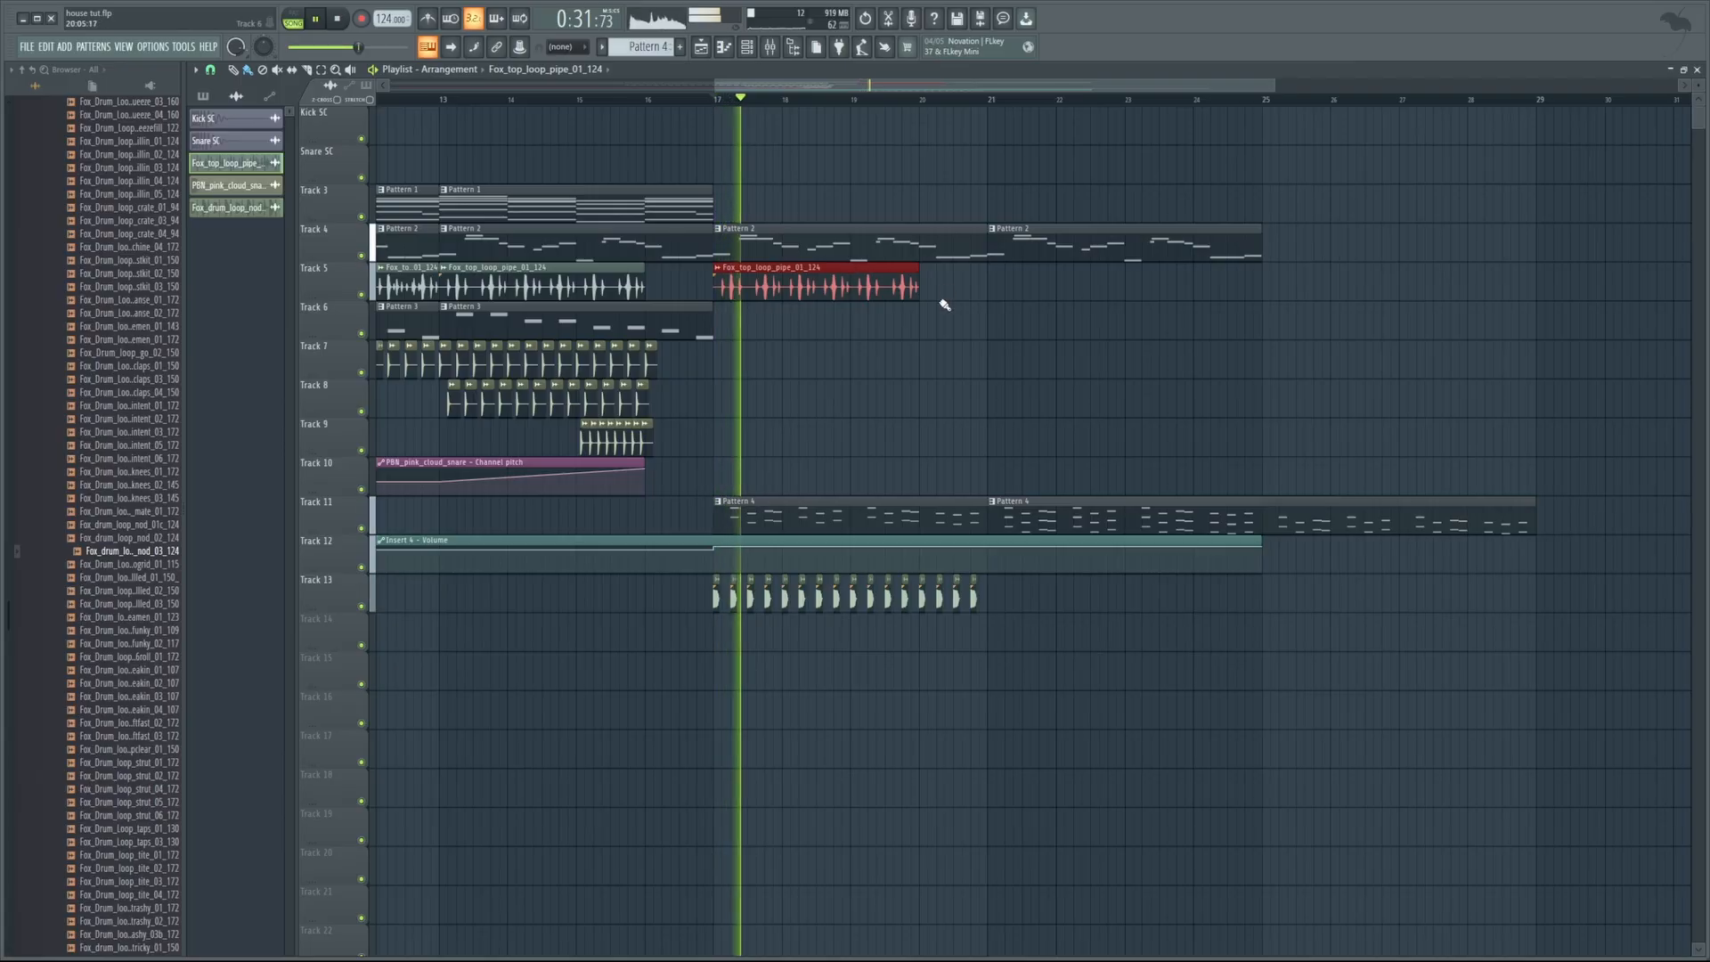
drag(918, 298, 980, 303)
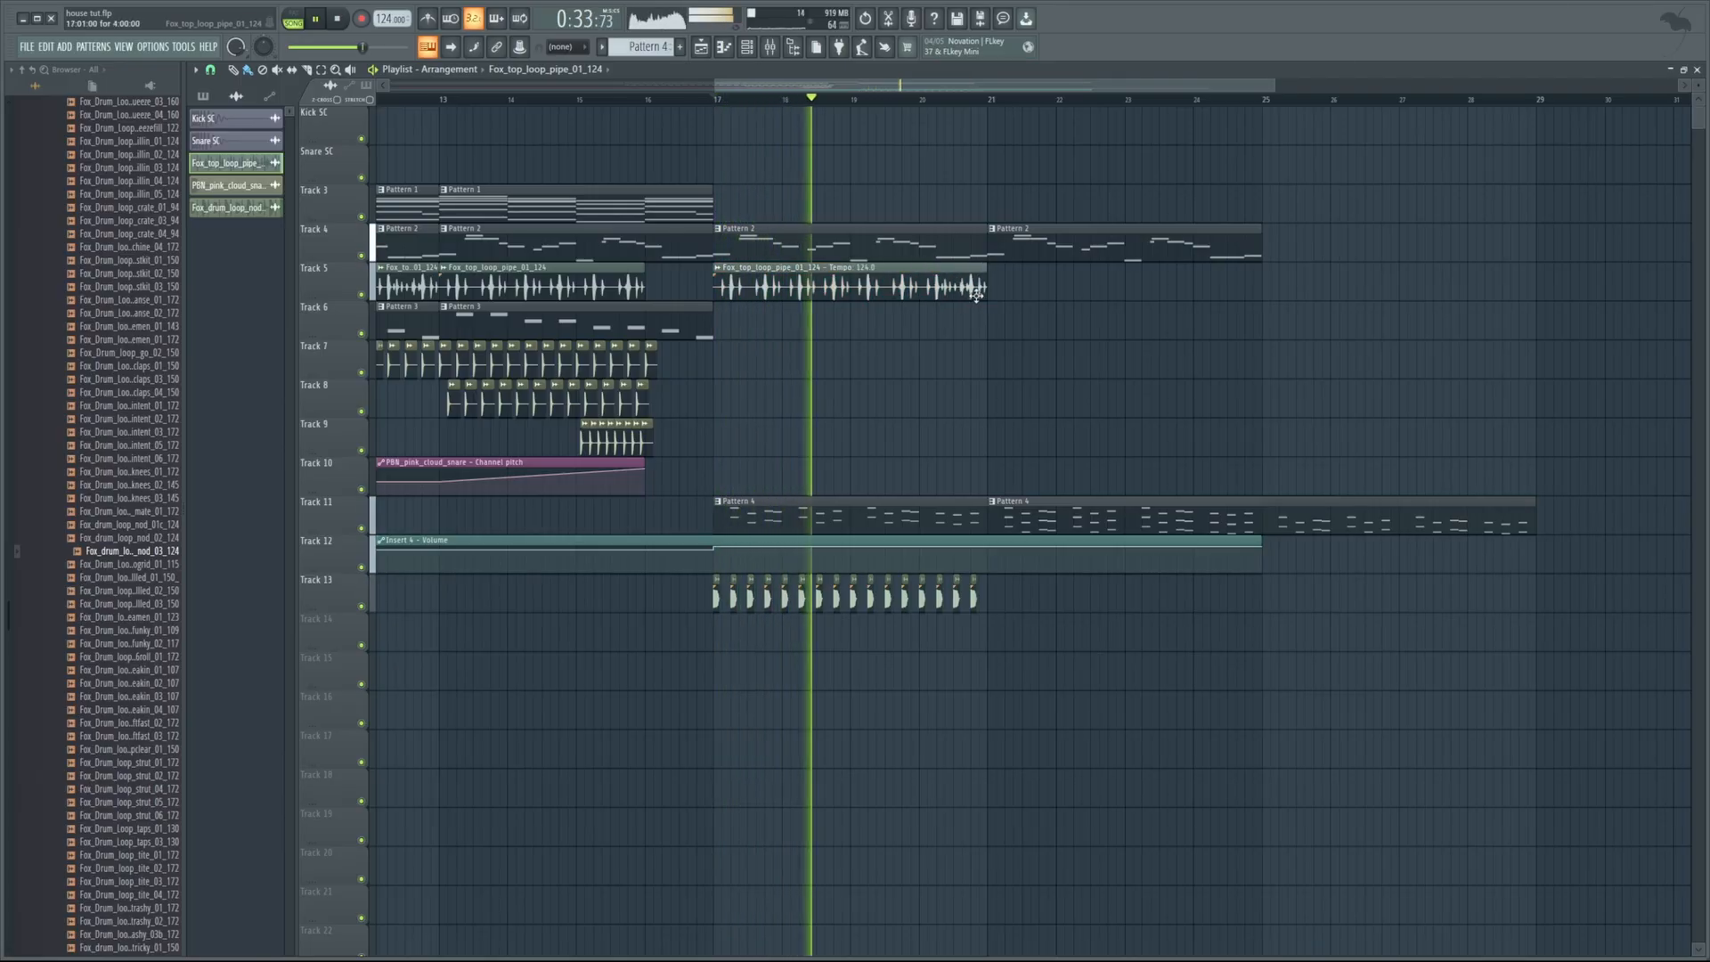
click(1042, 299)
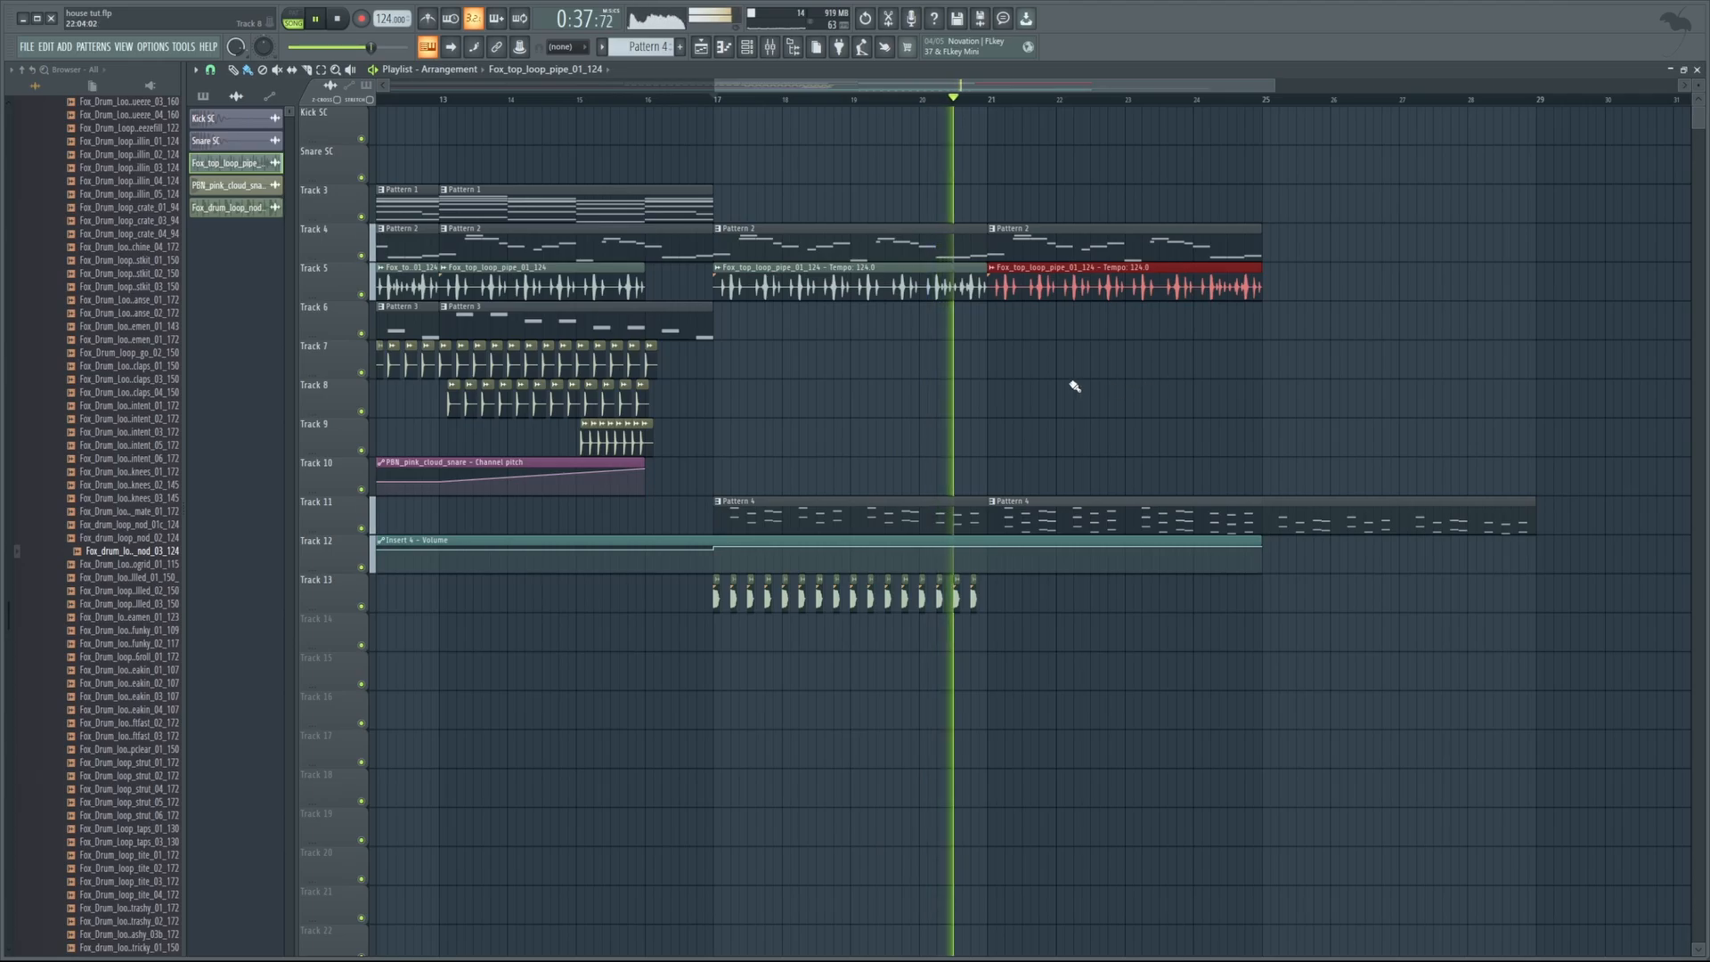
Rename mixer insert 11 as sc and select the Kick SC insert
click(772, 51)
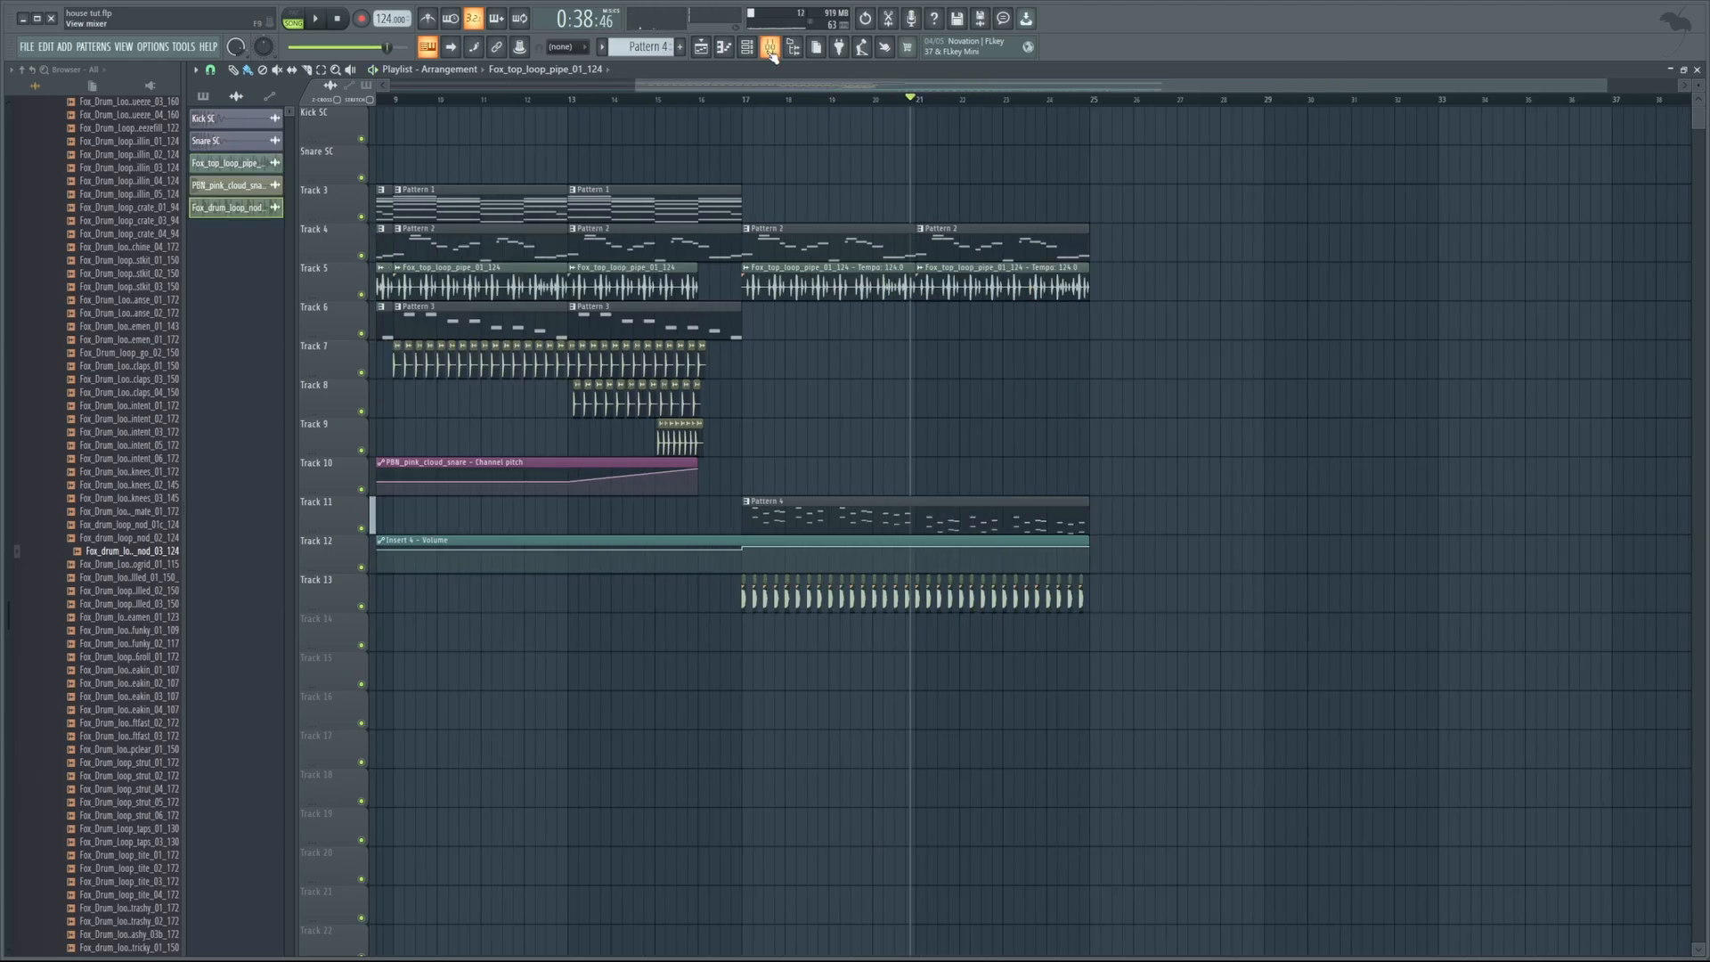
click(771, 51)
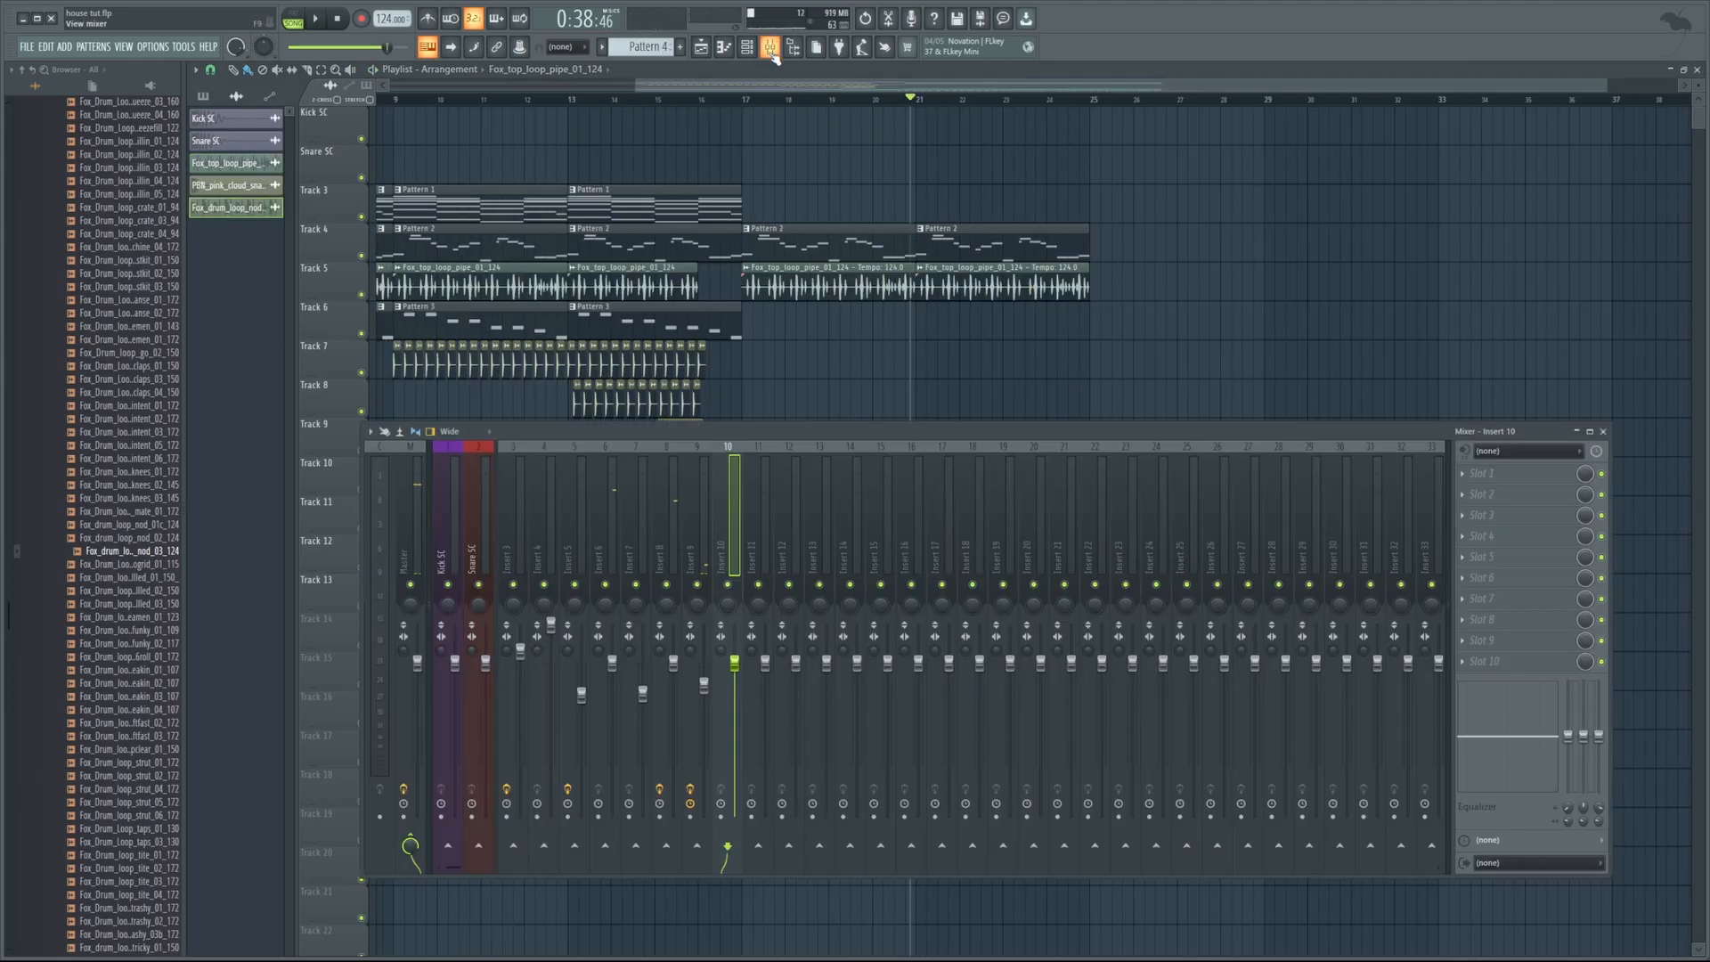
click(761, 554)
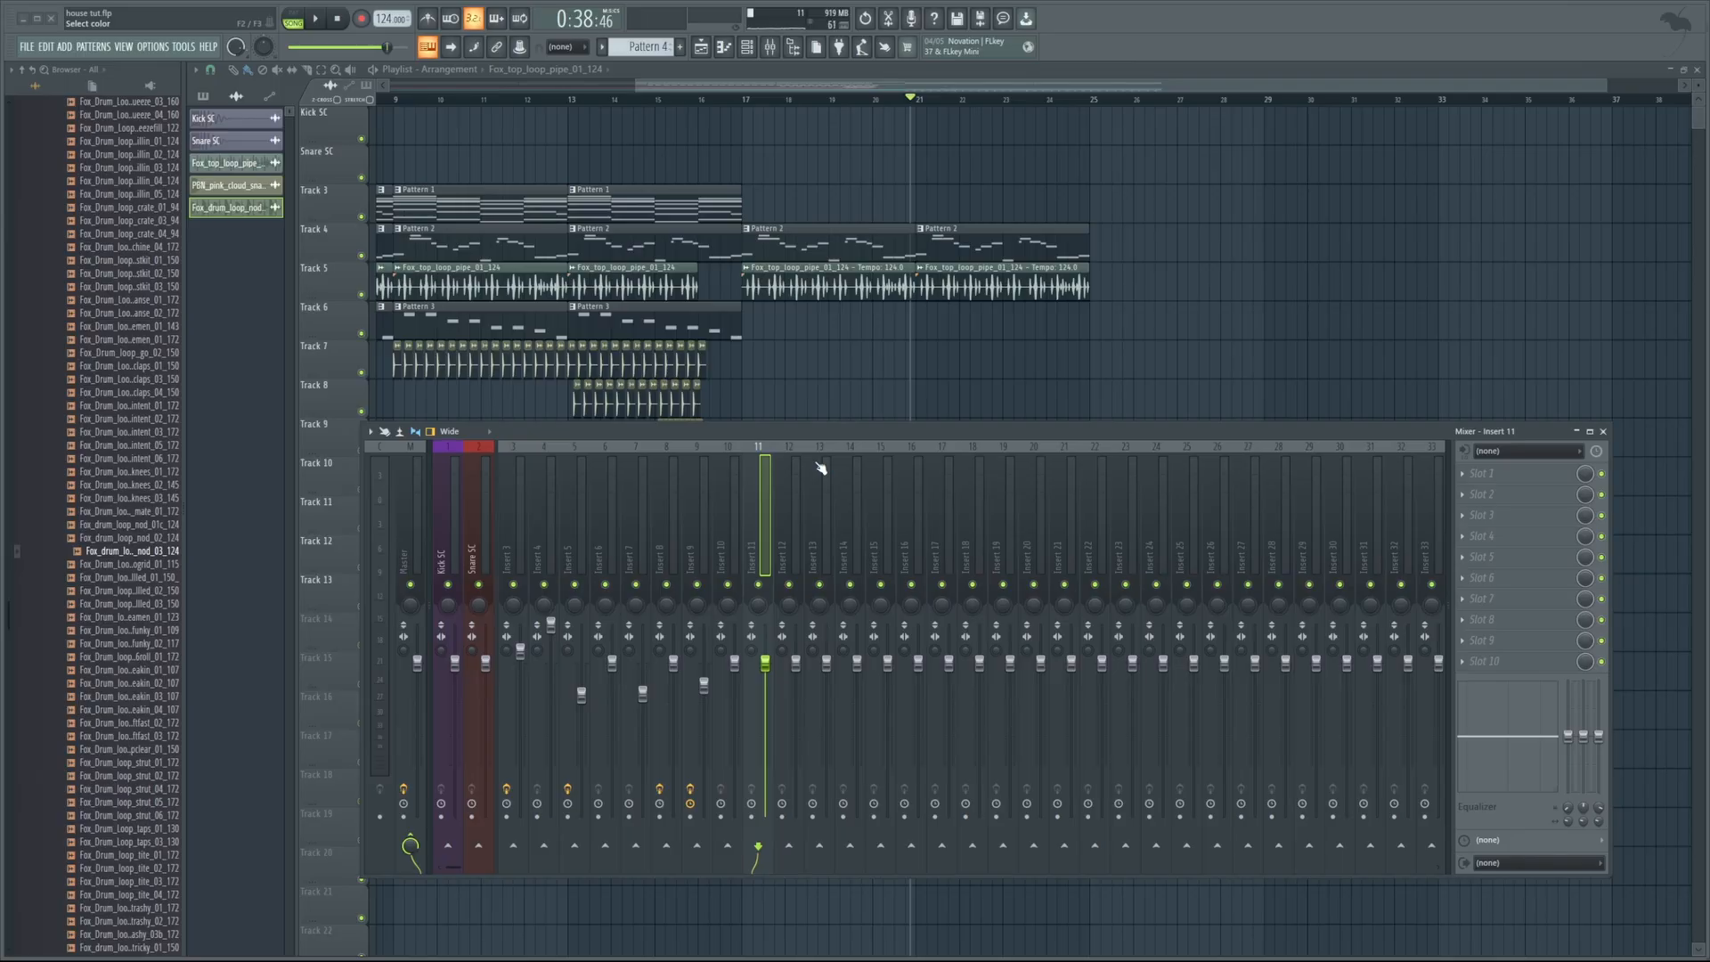
text(sc)
key(Return)
click(443, 553)
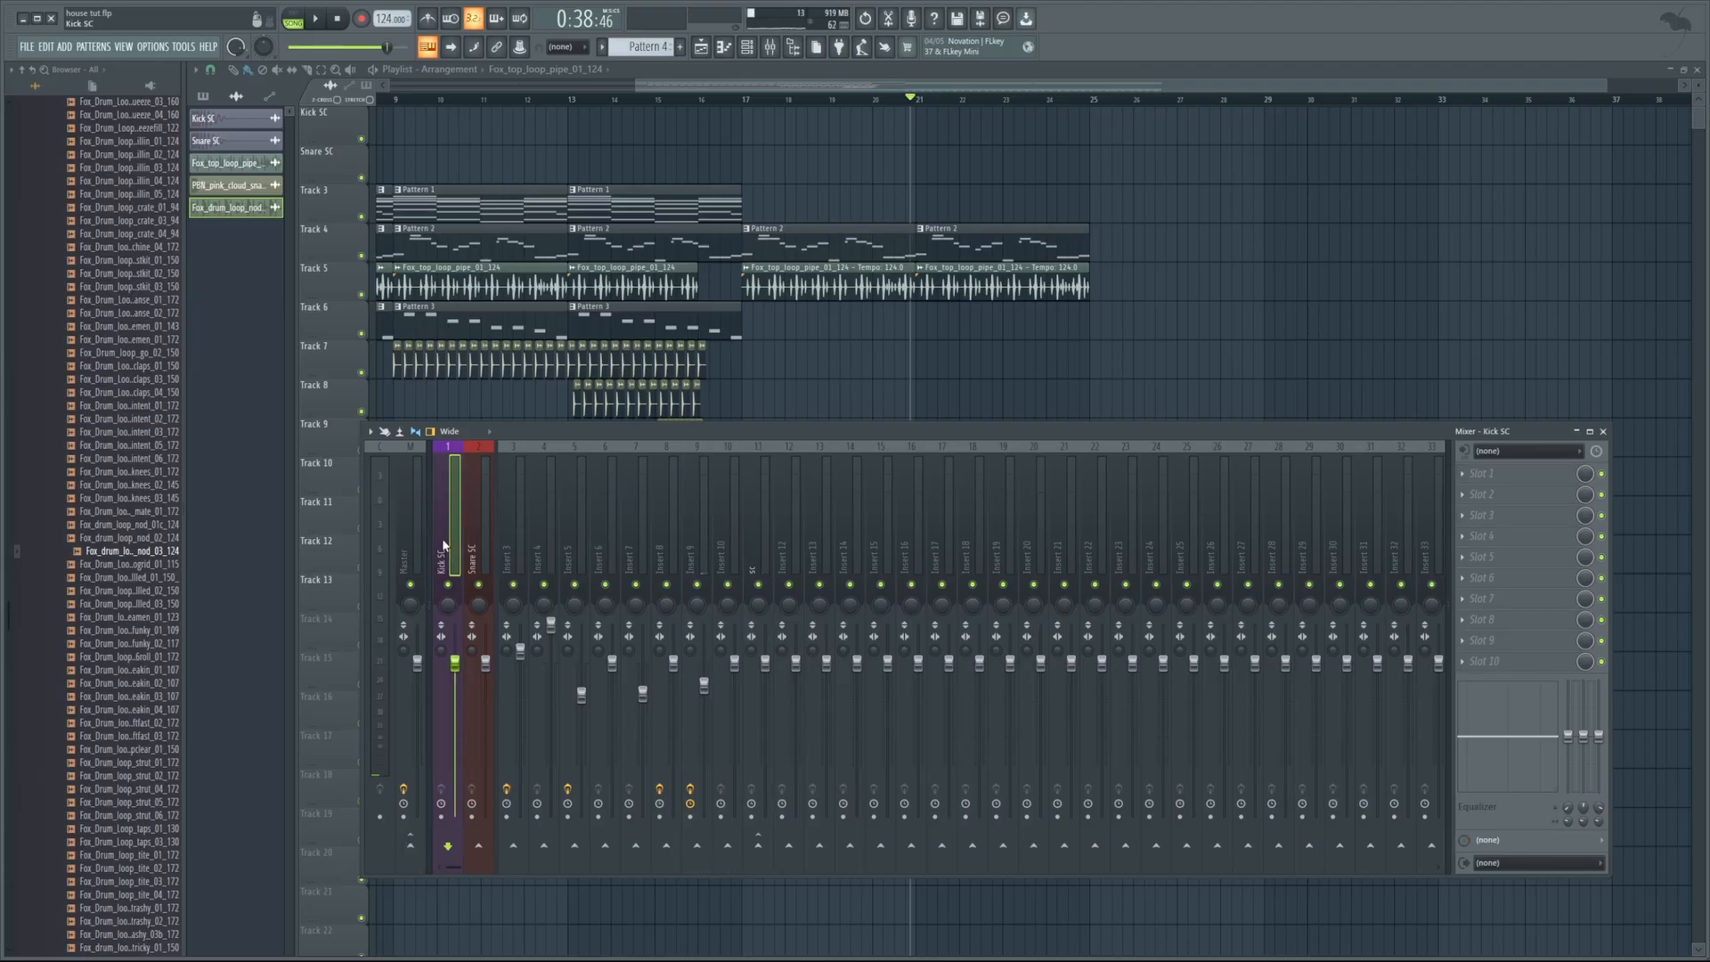
Reuse the Kick SC trigger clip from bar 1 to place one hit per beat from bar 17 to bar 25
drag(803, 87, 294, 130)
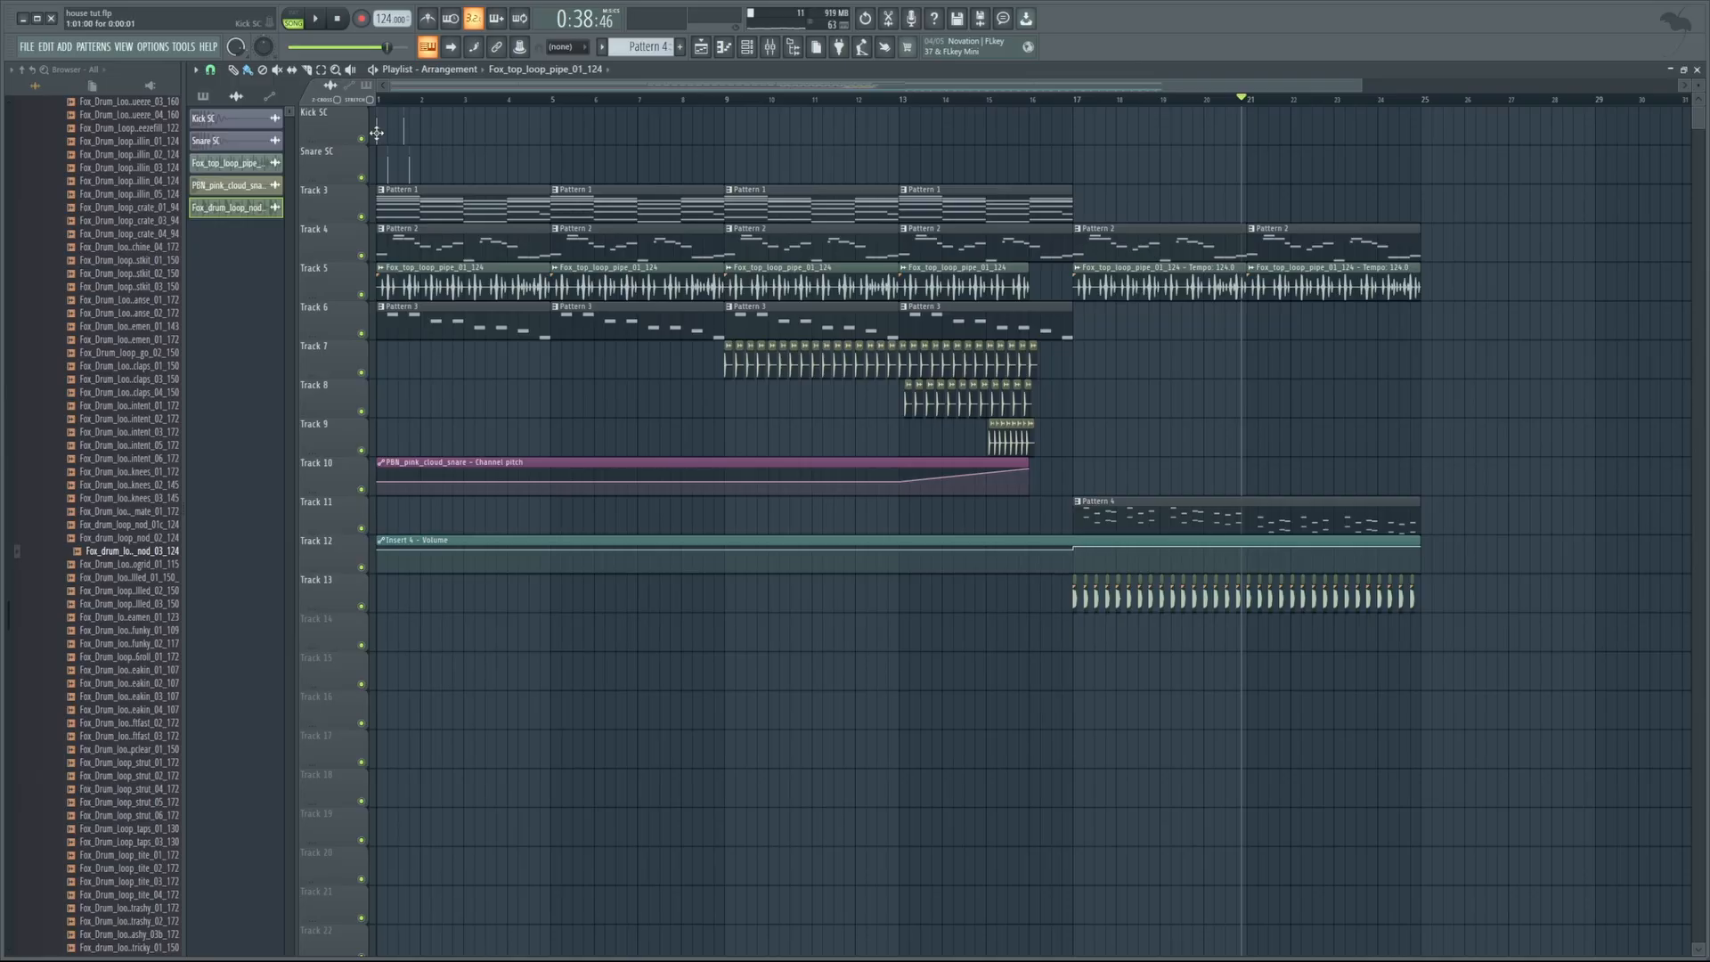
click(377, 133)
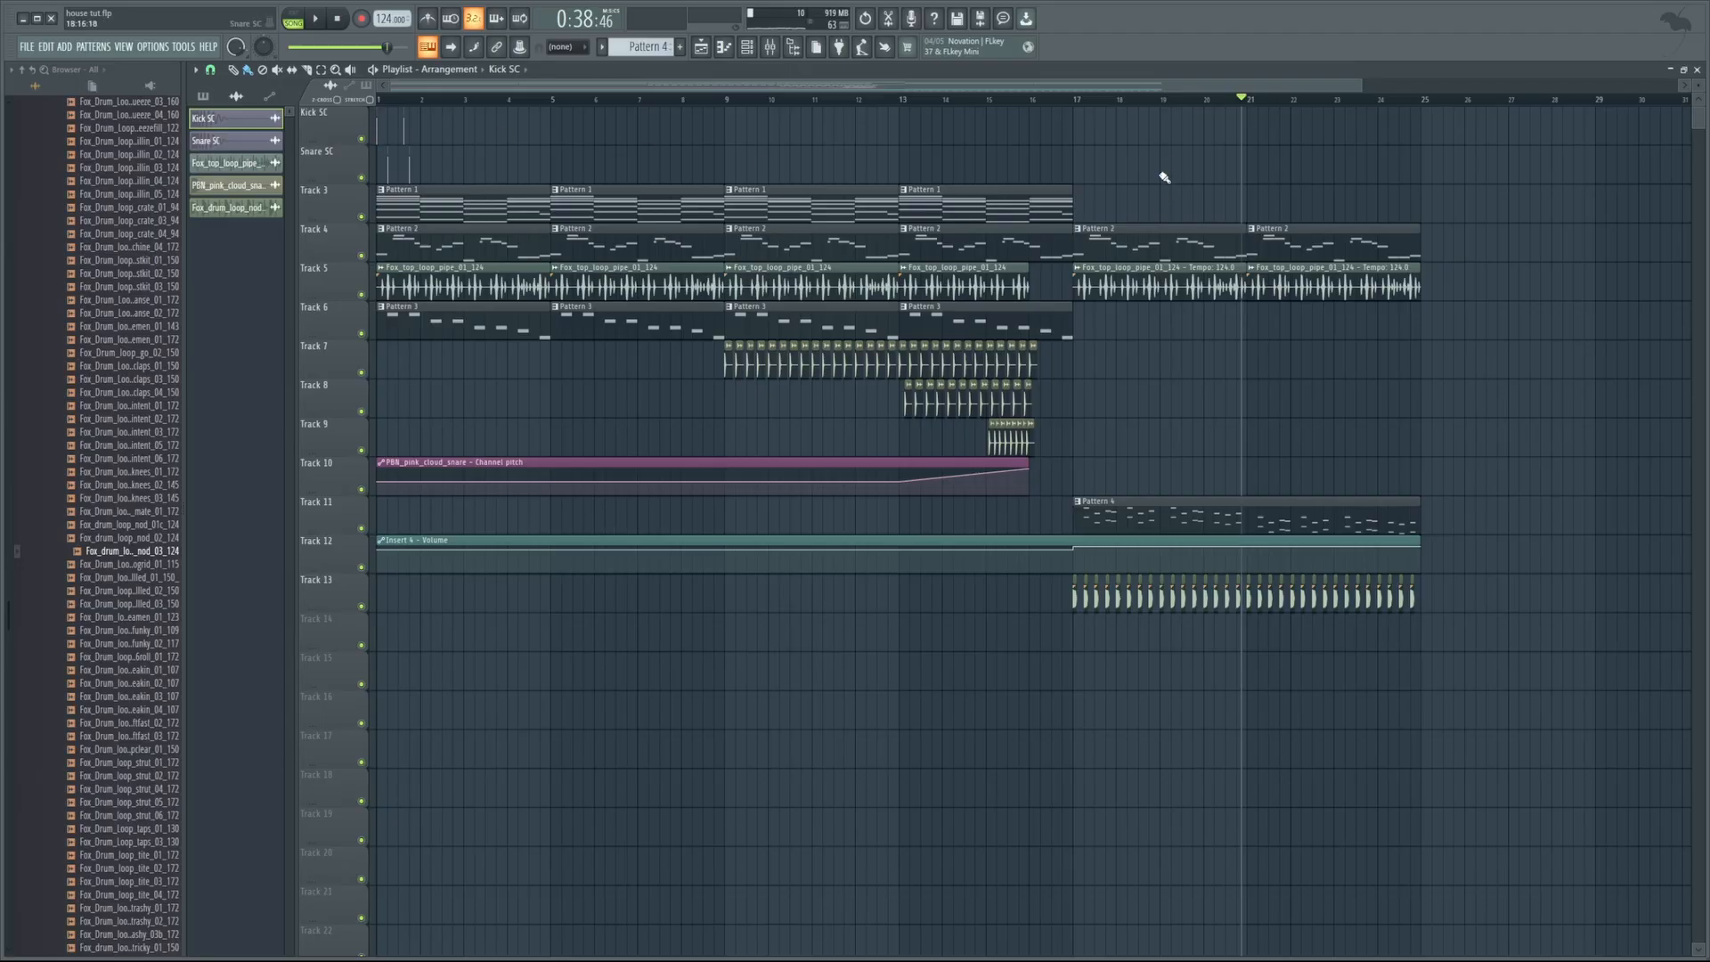
click(1076, 97)
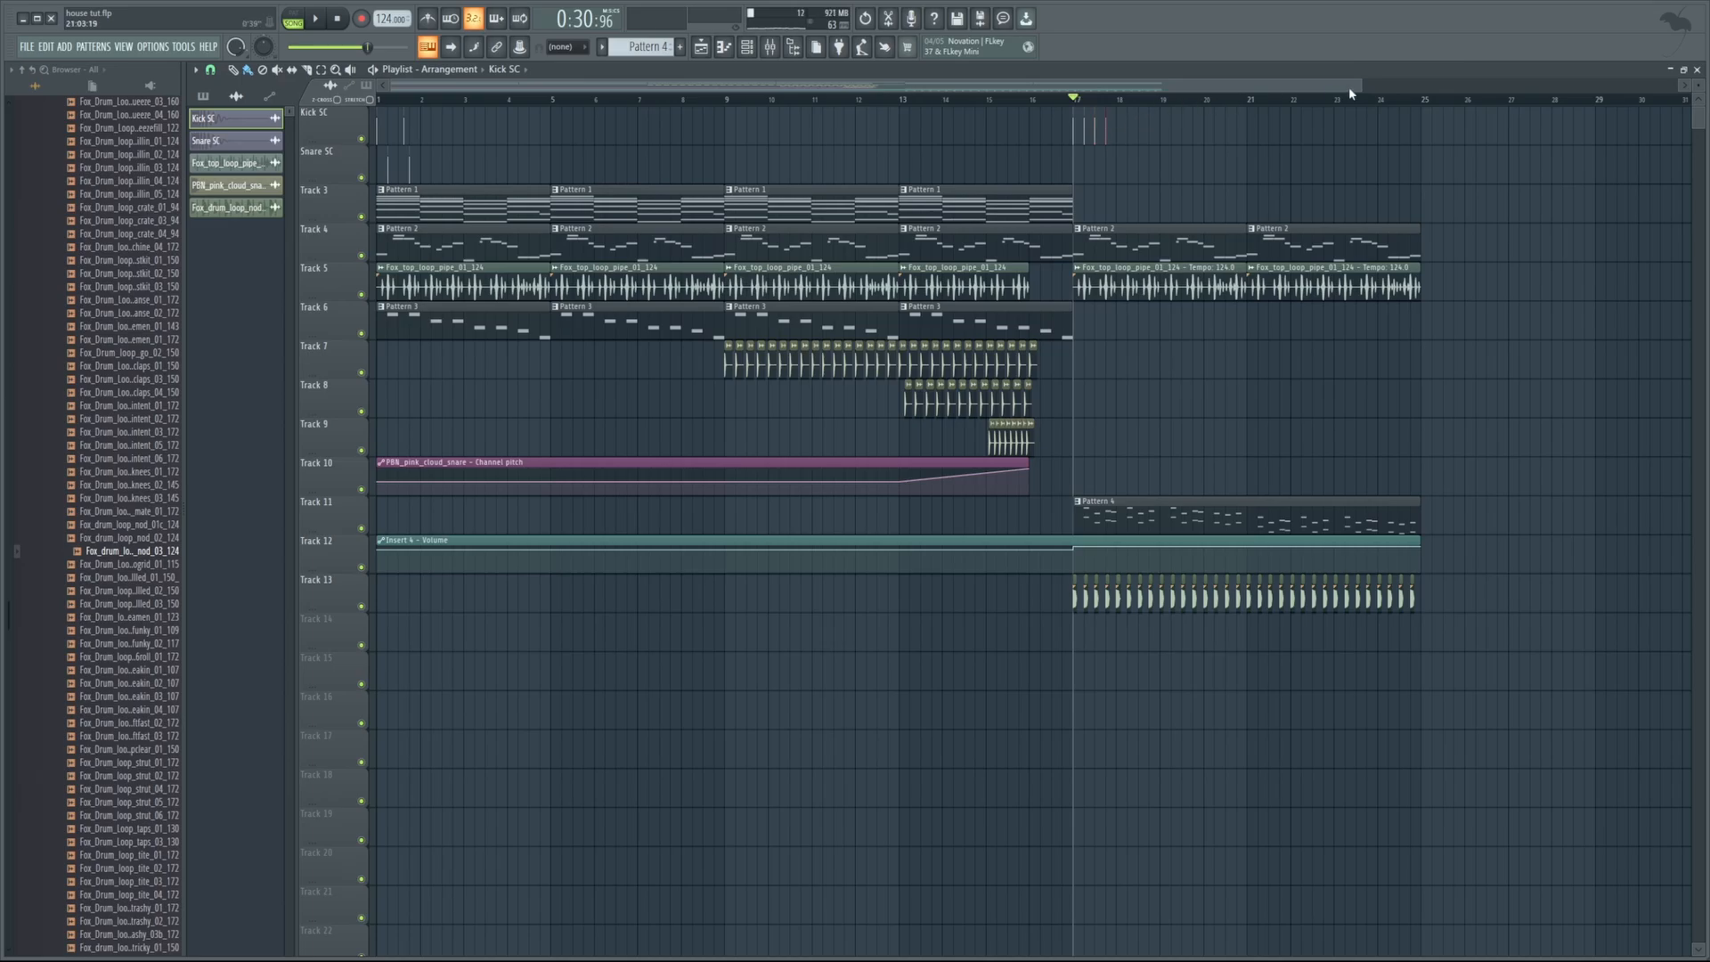
drag(1349, 89, 1184, 139)
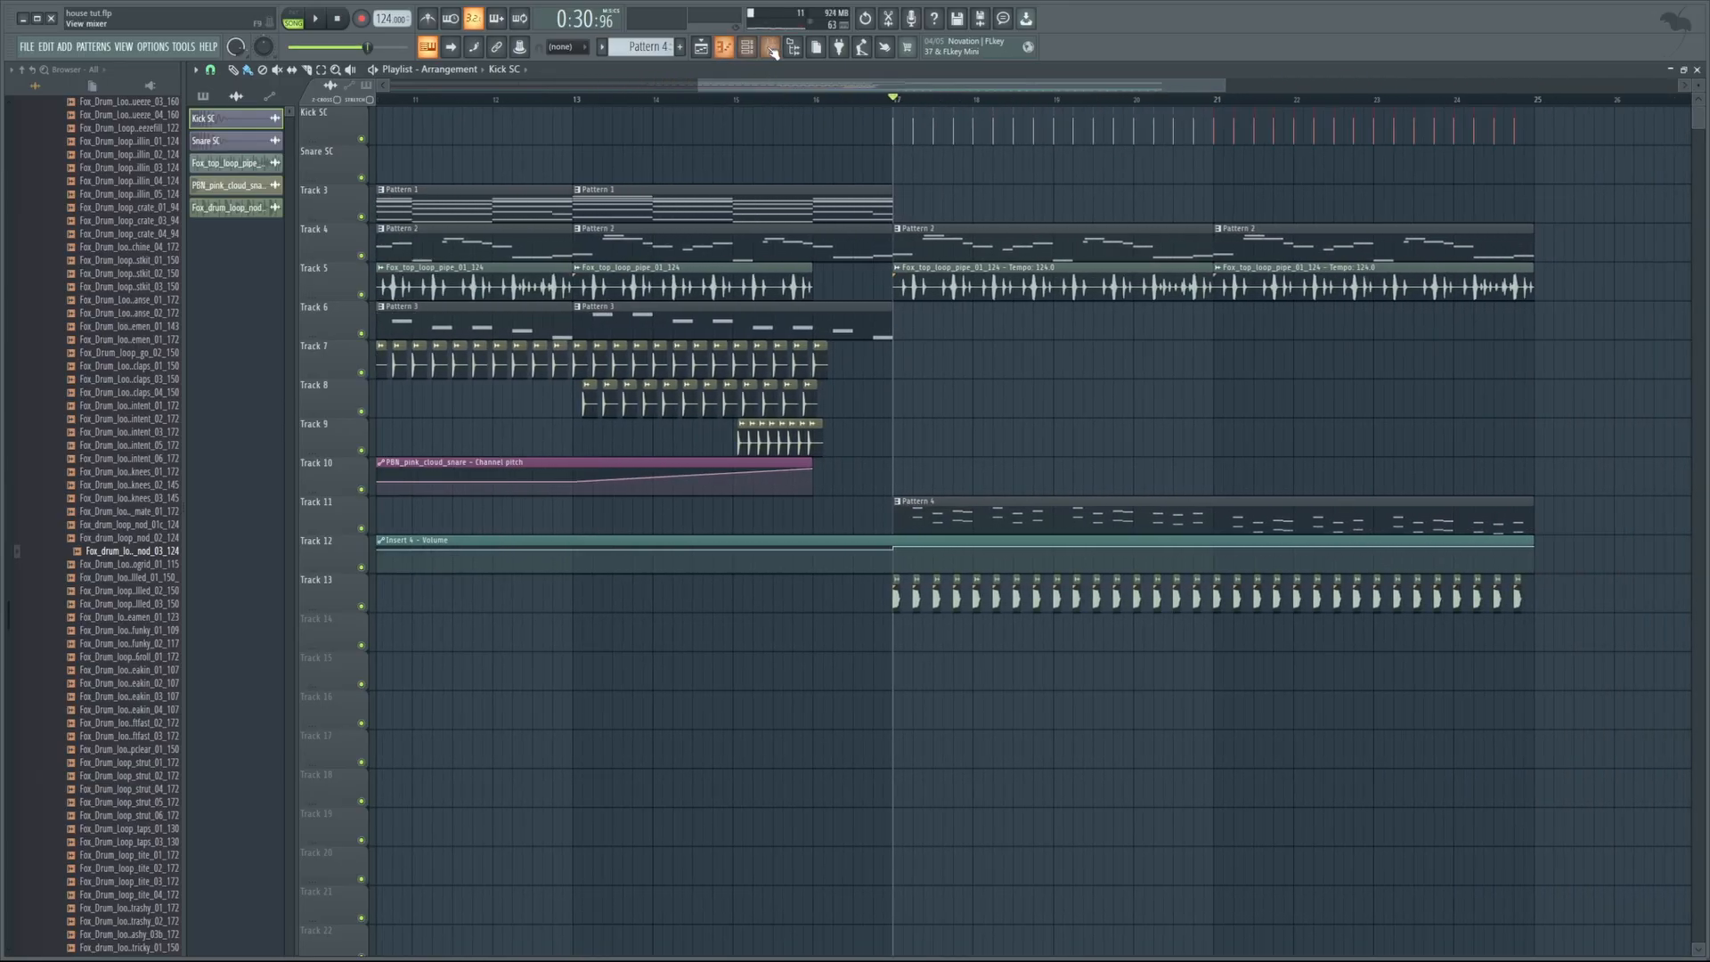
Sidechain the Kick SC insert to the sc insert, load FabFilter Pro-MB there and map its Stereo Side Chain input
click(769, 46)
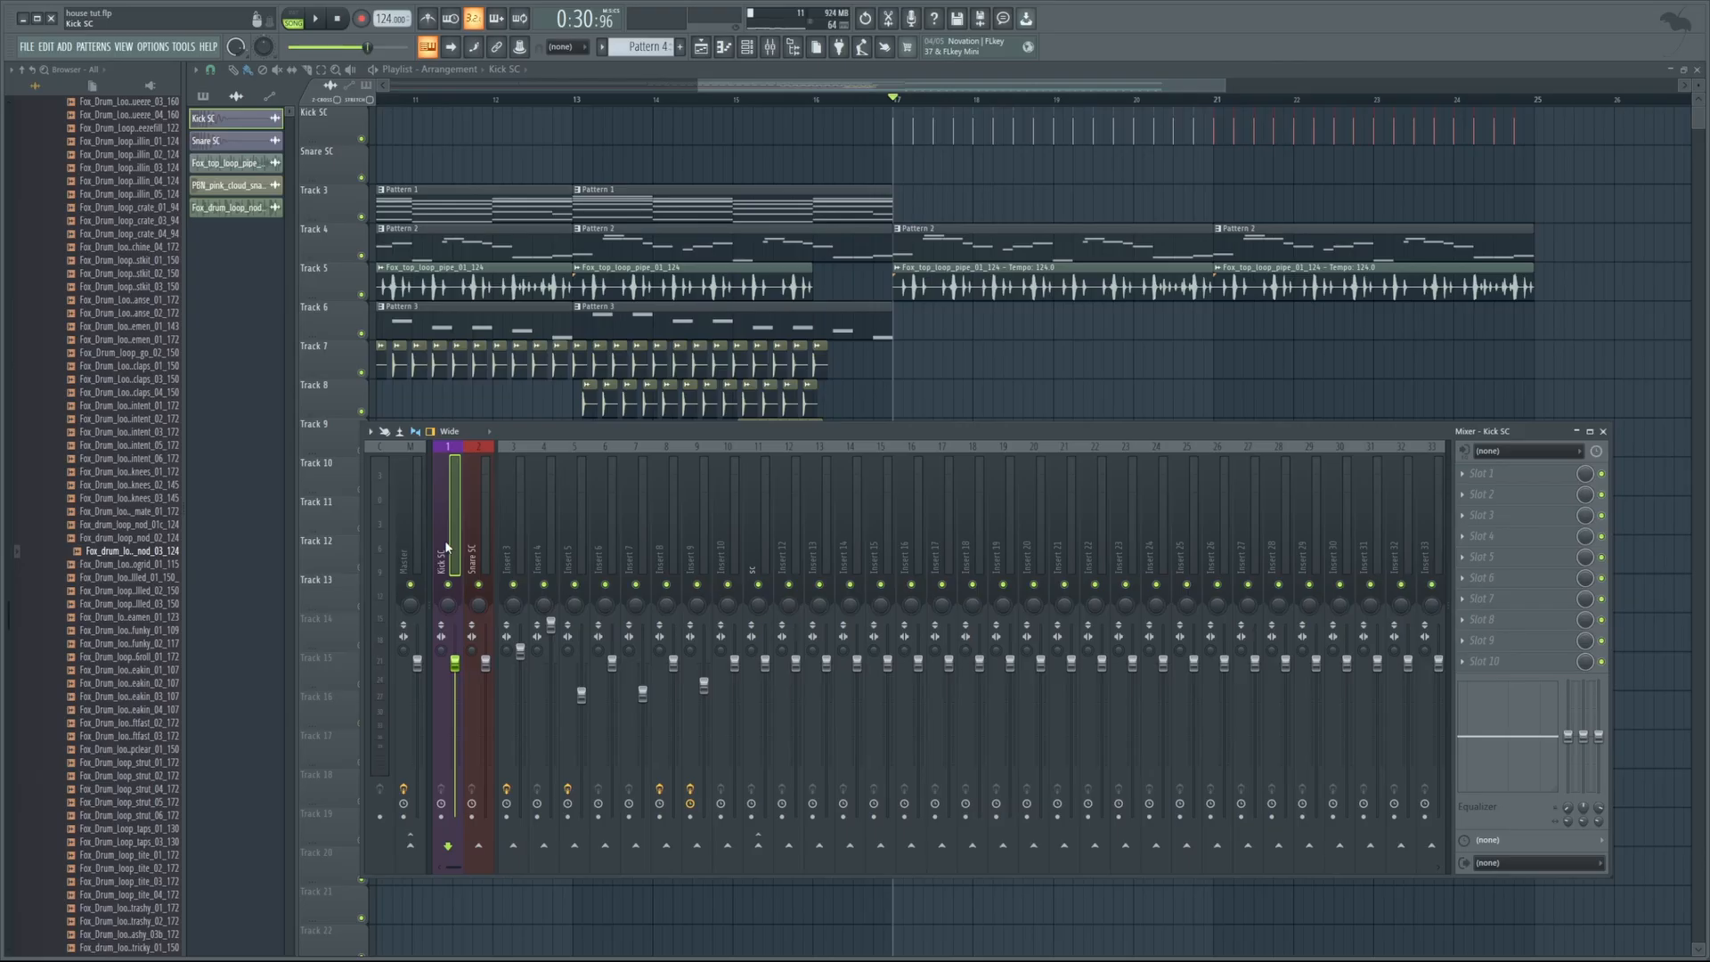
click(758, 845)
click(753, 563)
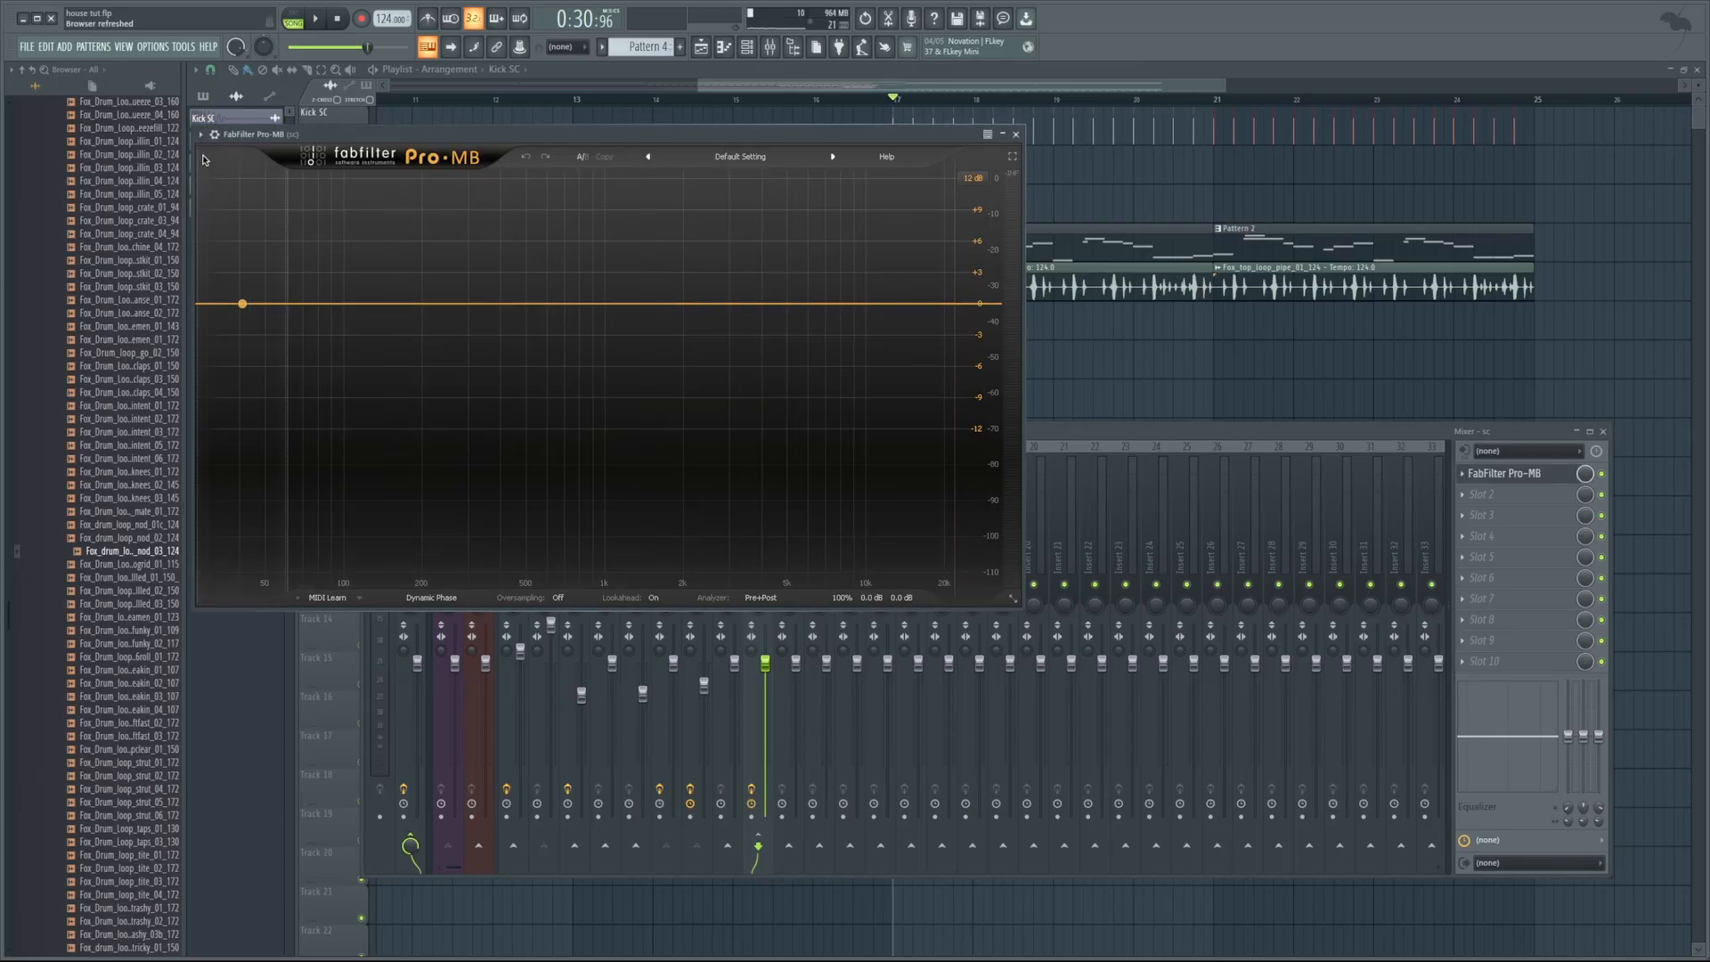
click(214, 135)
click(239, 158)
click(257, 190)
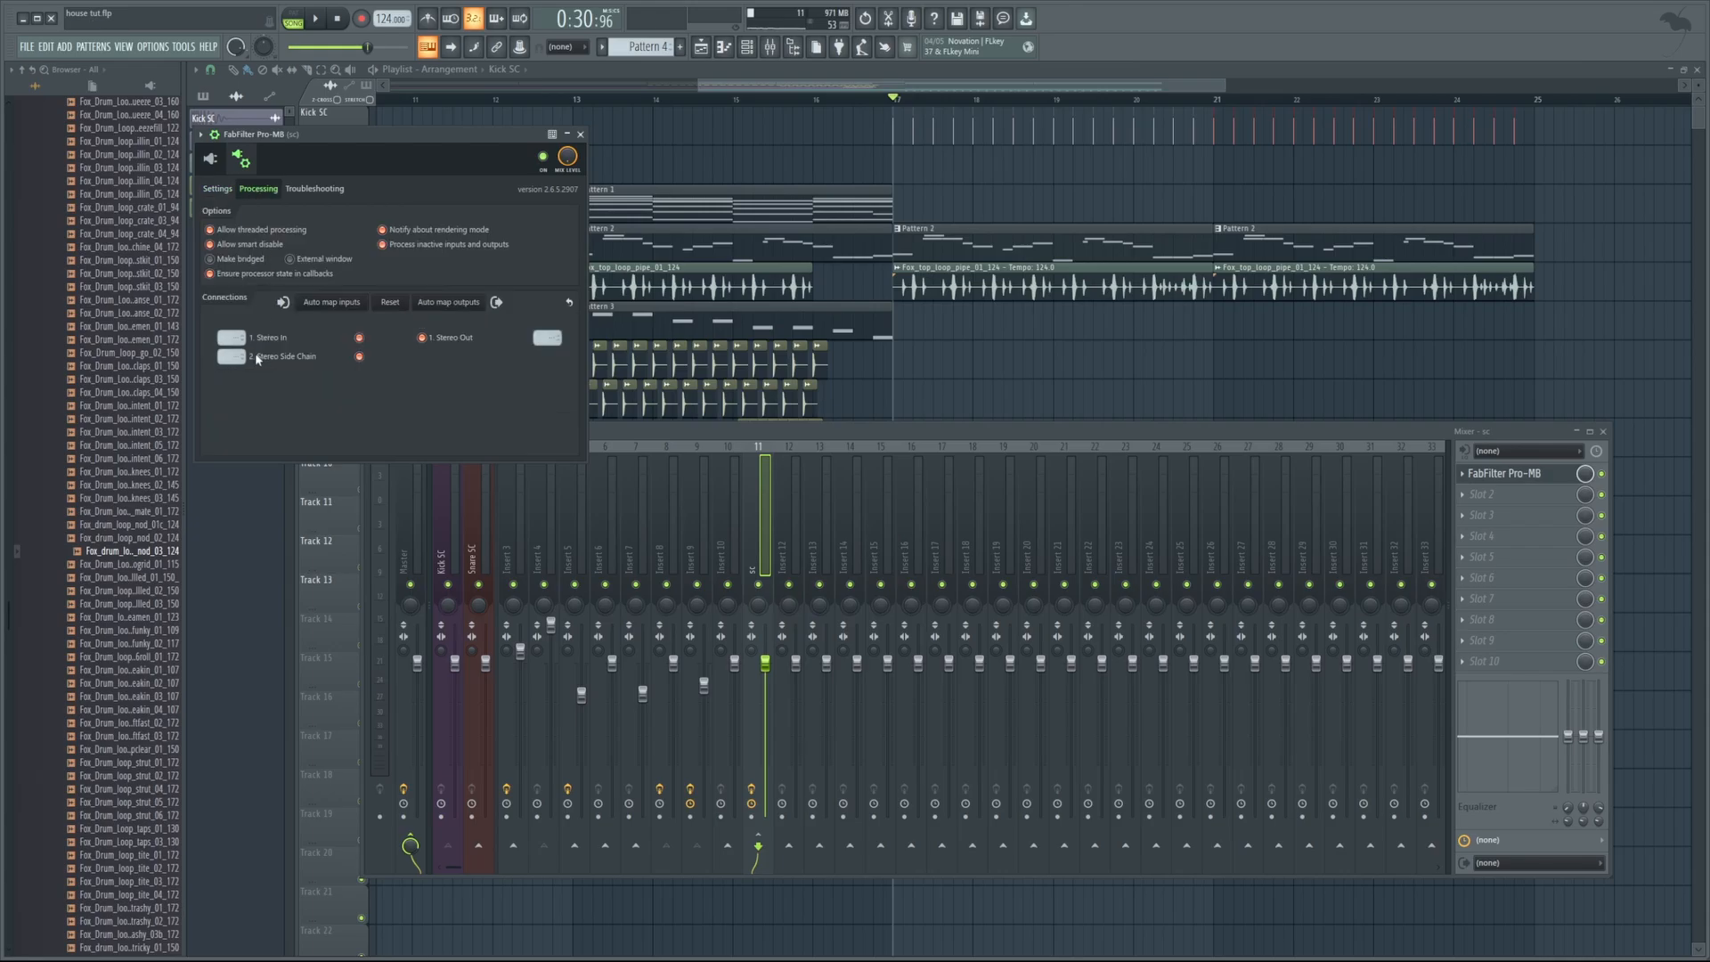
click(210, 159)
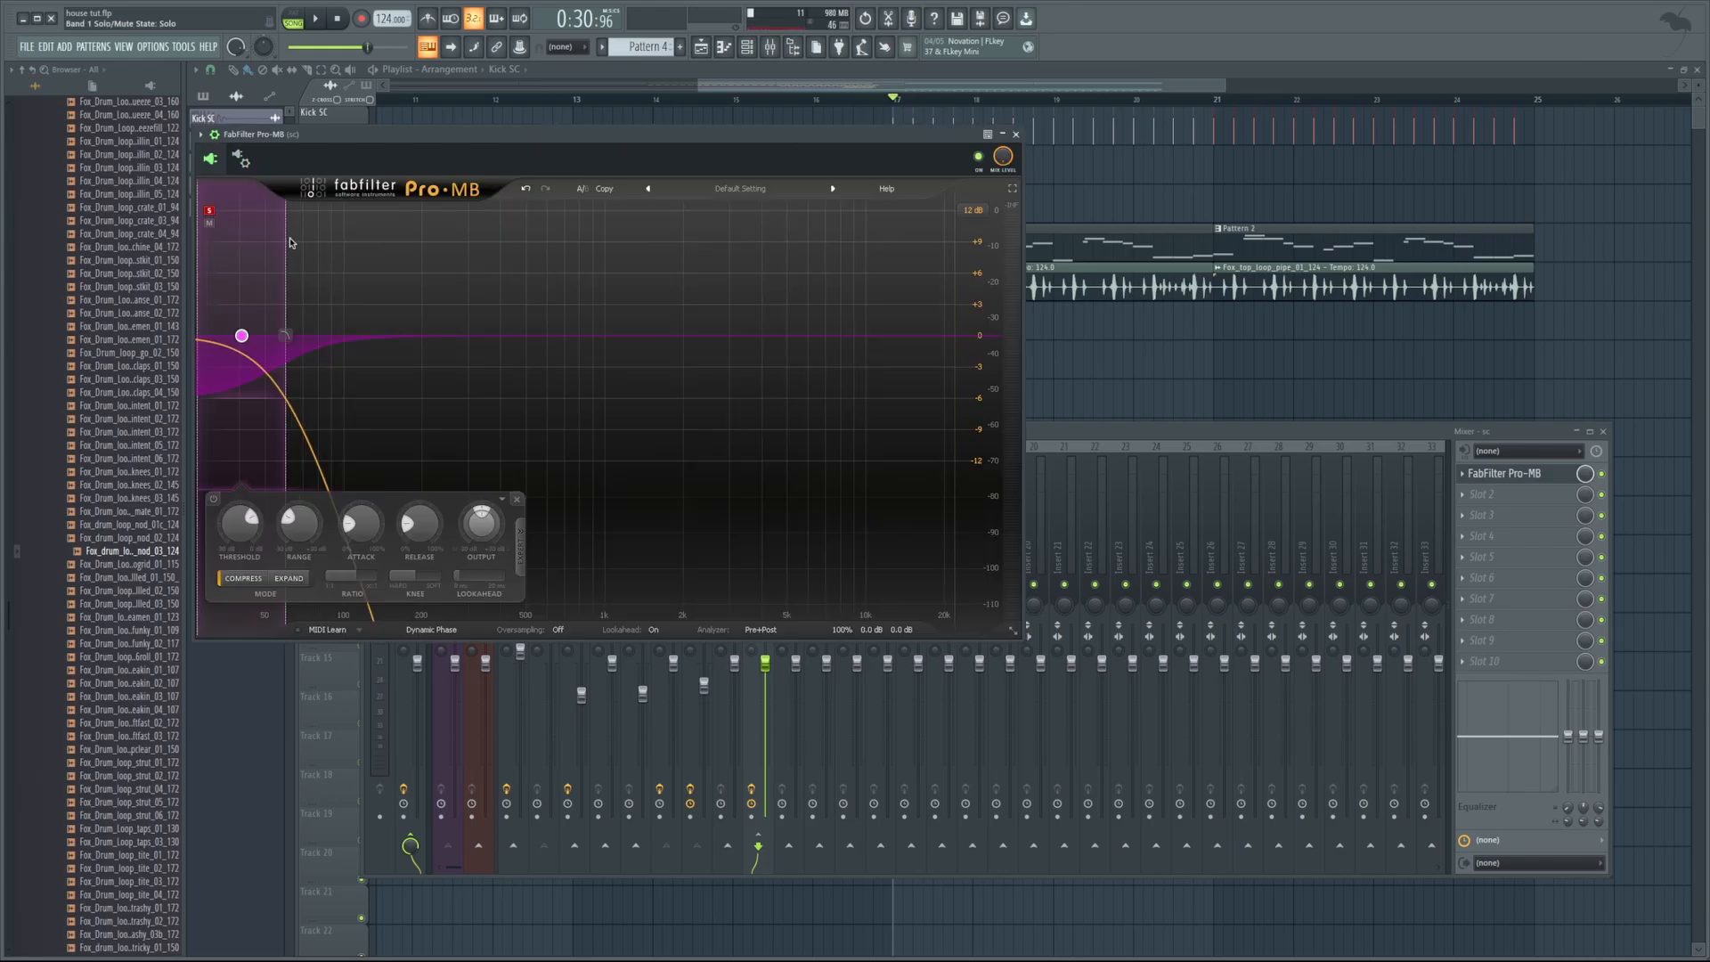
Widen Pro-MB's low band to about 150 Hz, with free external side chain and lowered attack, range and threshold
drag(294, 249, 393, 277)
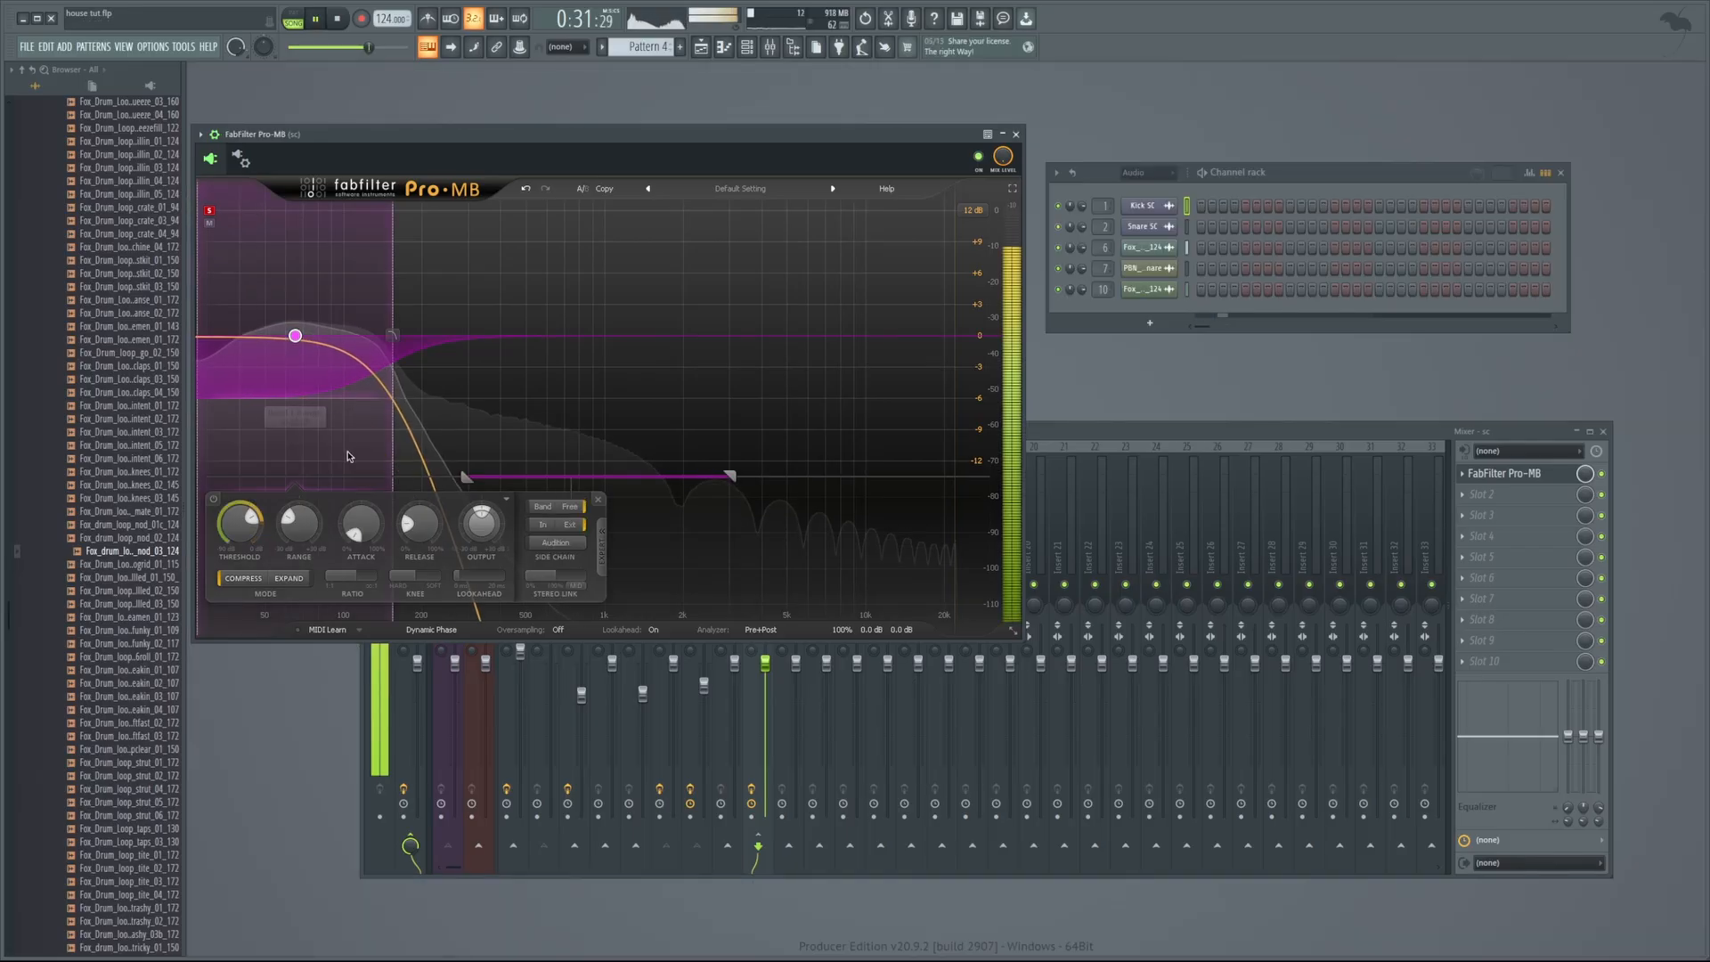
drag(358, 523, 352, 588)
drag(299, 524, 292, 605)
drag(239, 524, 217, 631)
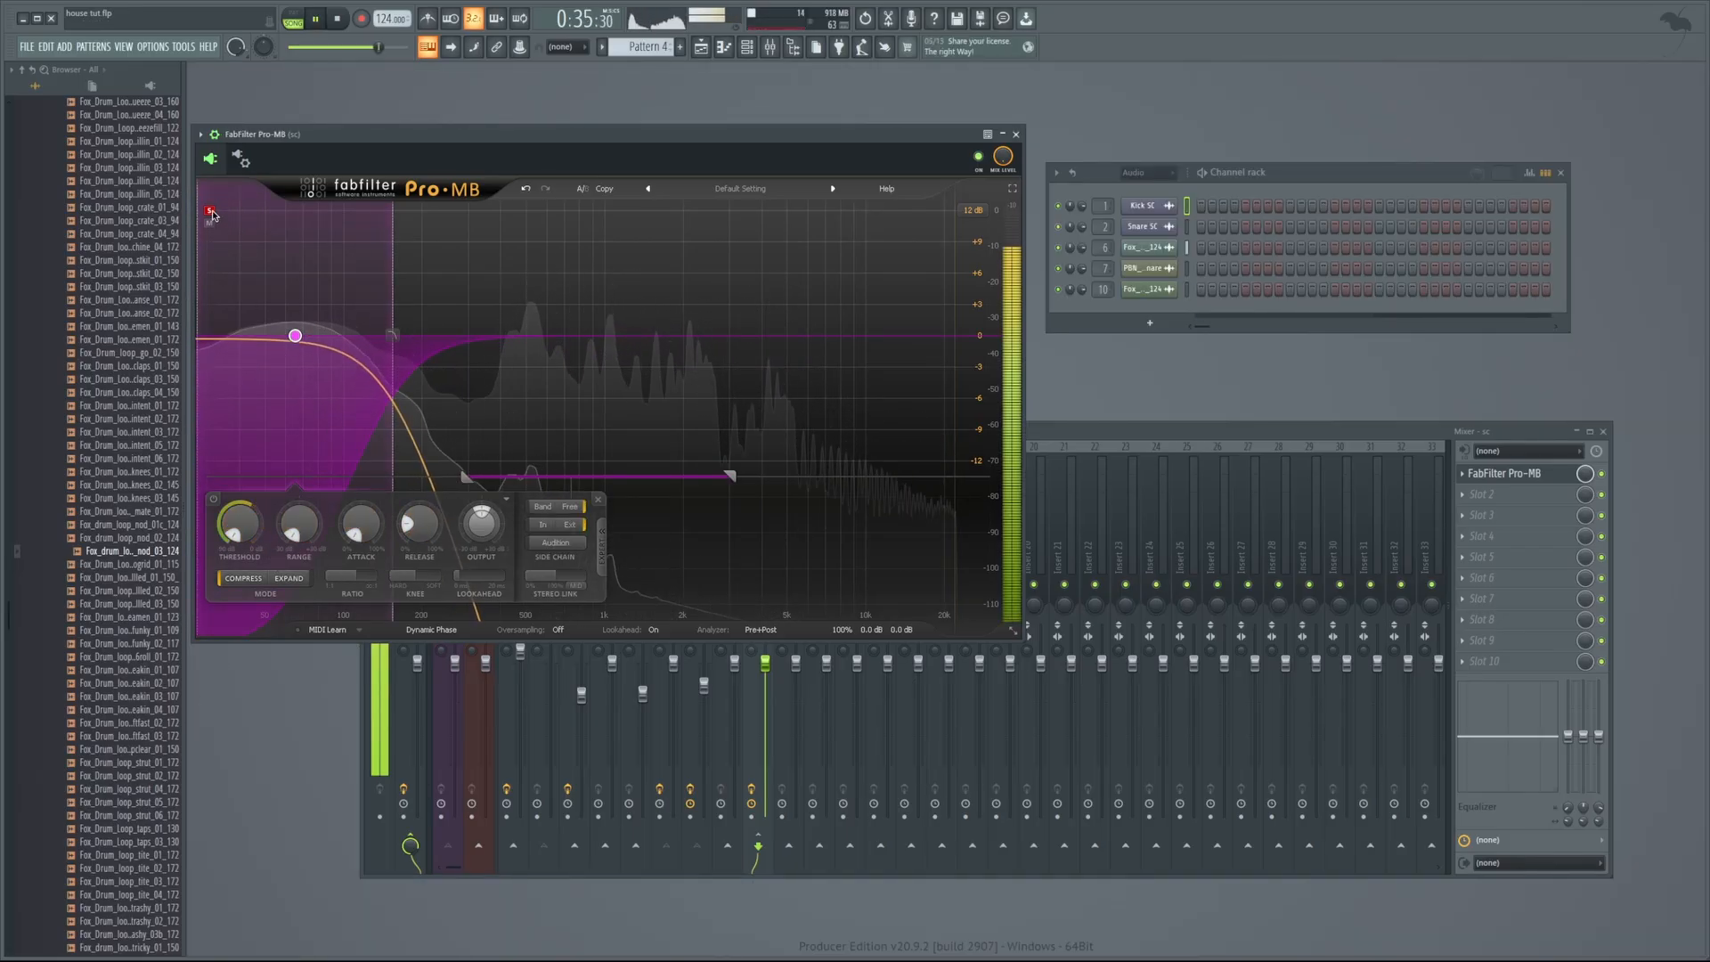
Add a second Pro-MB band over the remaining upper range with free external side chain, lowering its attack, range and threshold
click(209, 211)
click(423, 211)
click(406, 212)
drag(466, 238, 988, 267)
click(860, 506)
click(866, 525)
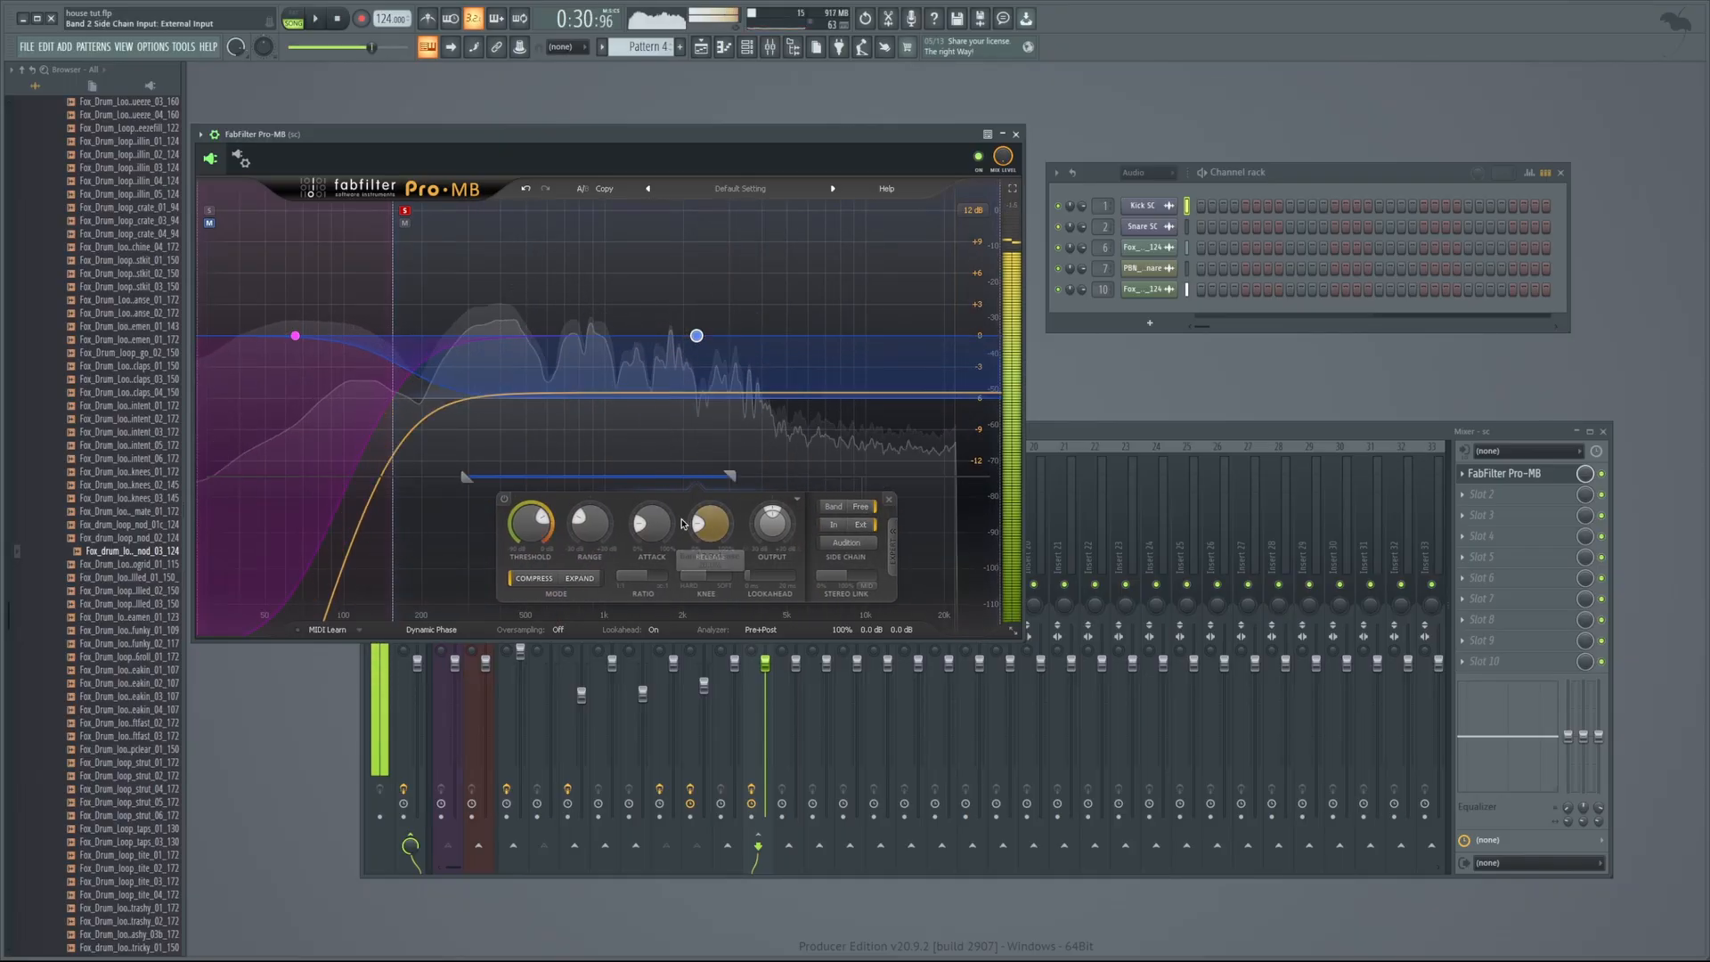
drag(652, 526, 647, 579)
drag(589, 526, 538, 588)
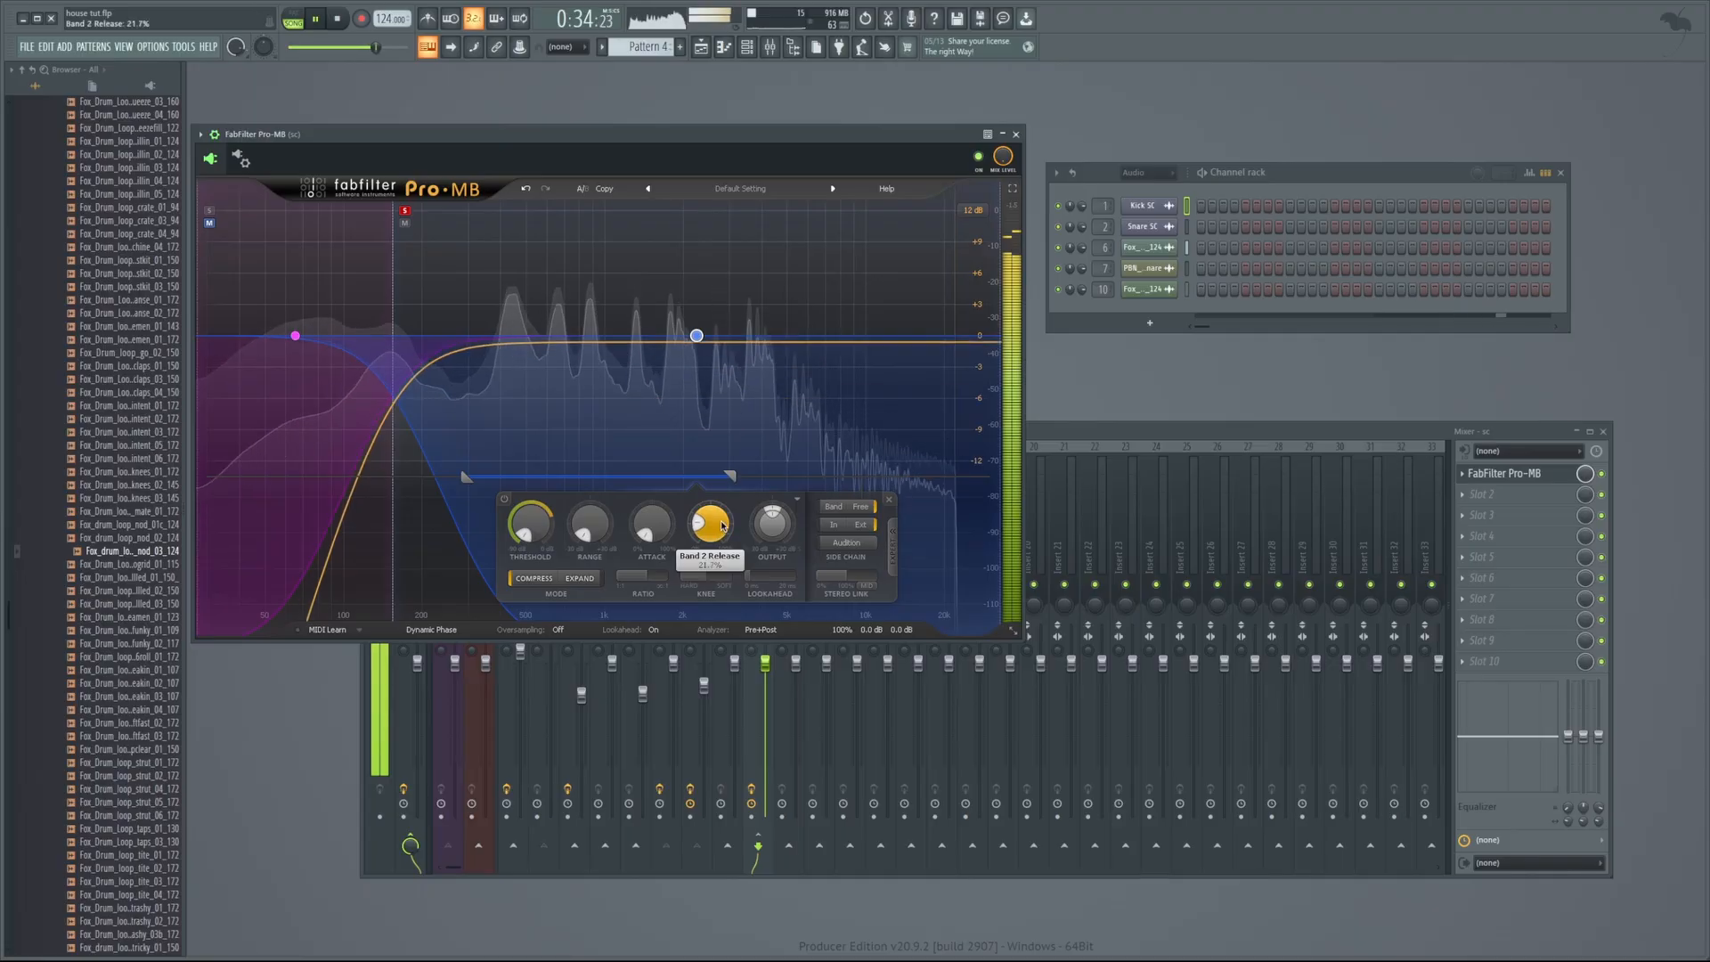
click(404, 212)
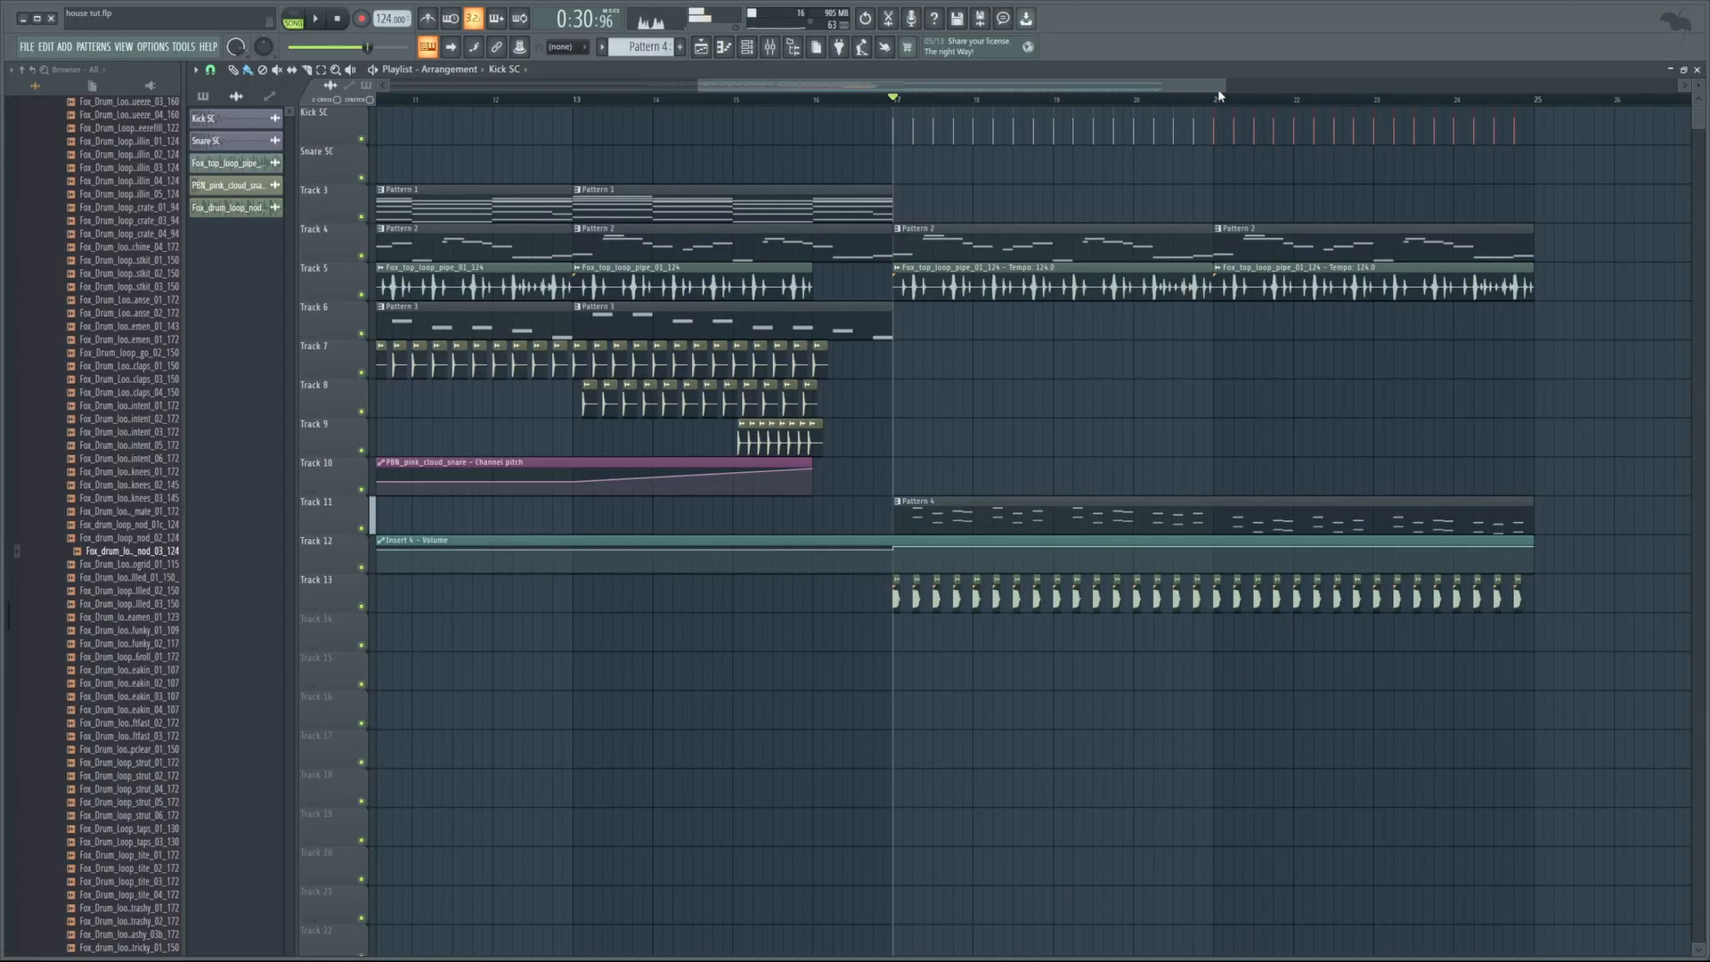
Add WFH2_Kit2_open_hat_clap_loop_126_C_minor from the Loops sample folder to Track 14 at bar 21
scroll(126, 680, down, 10)
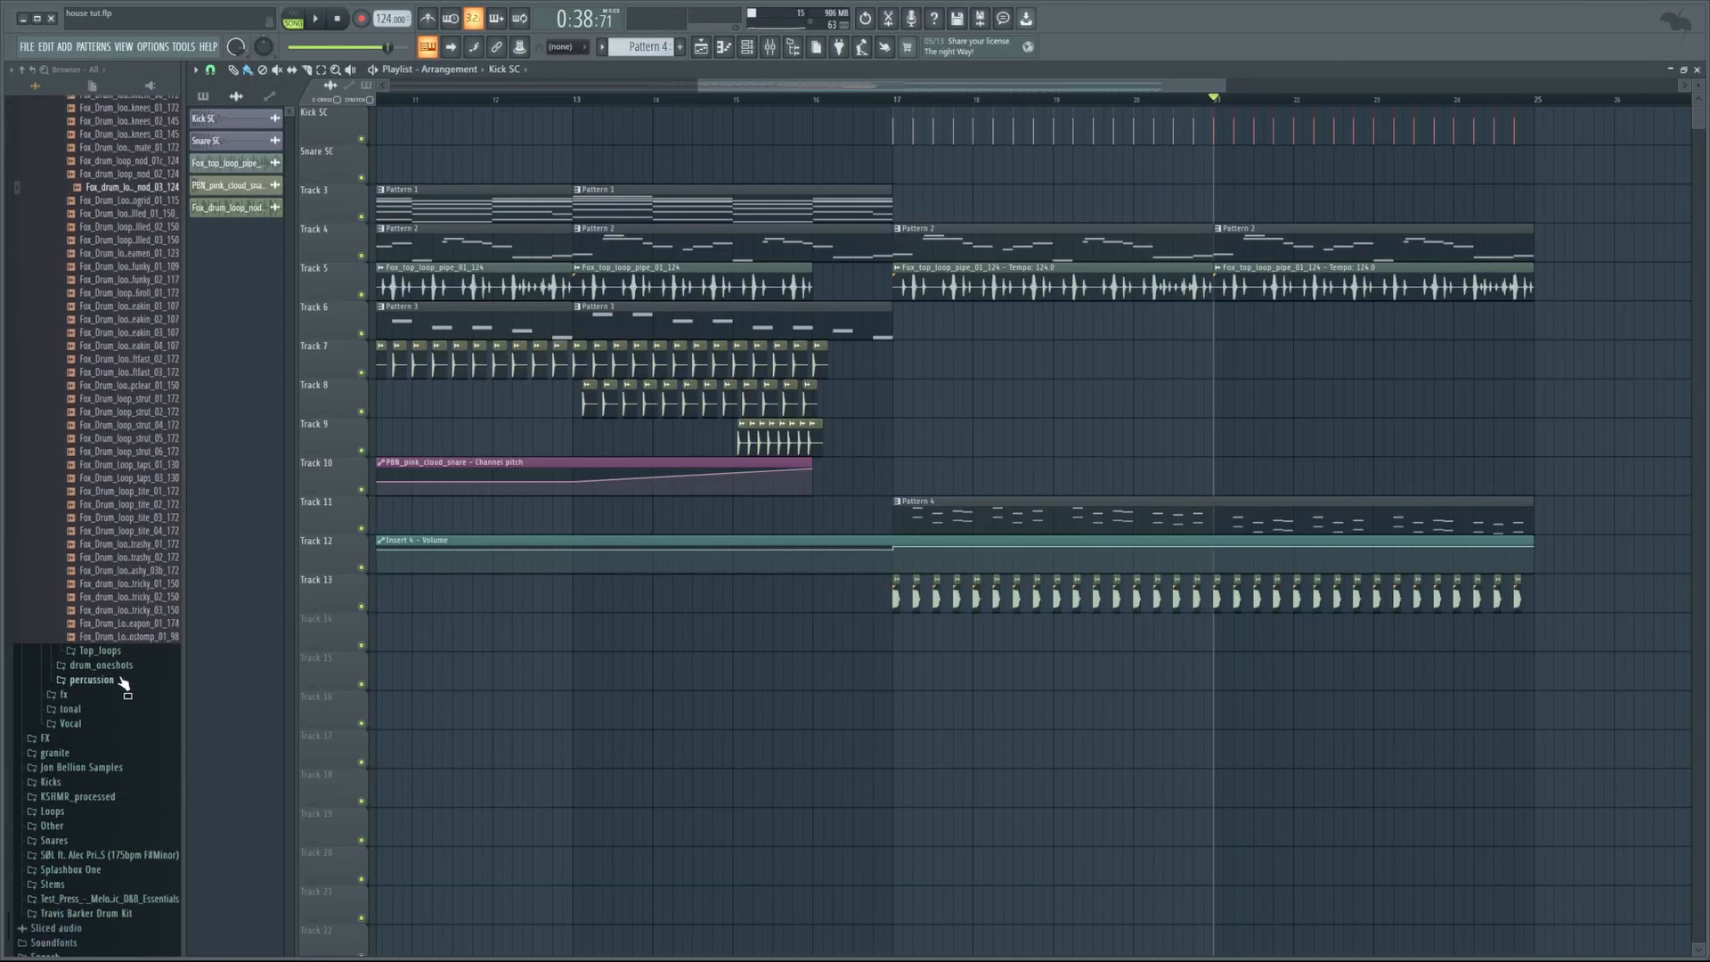
click(82, 781)
scroll(125, 766, down, 10)
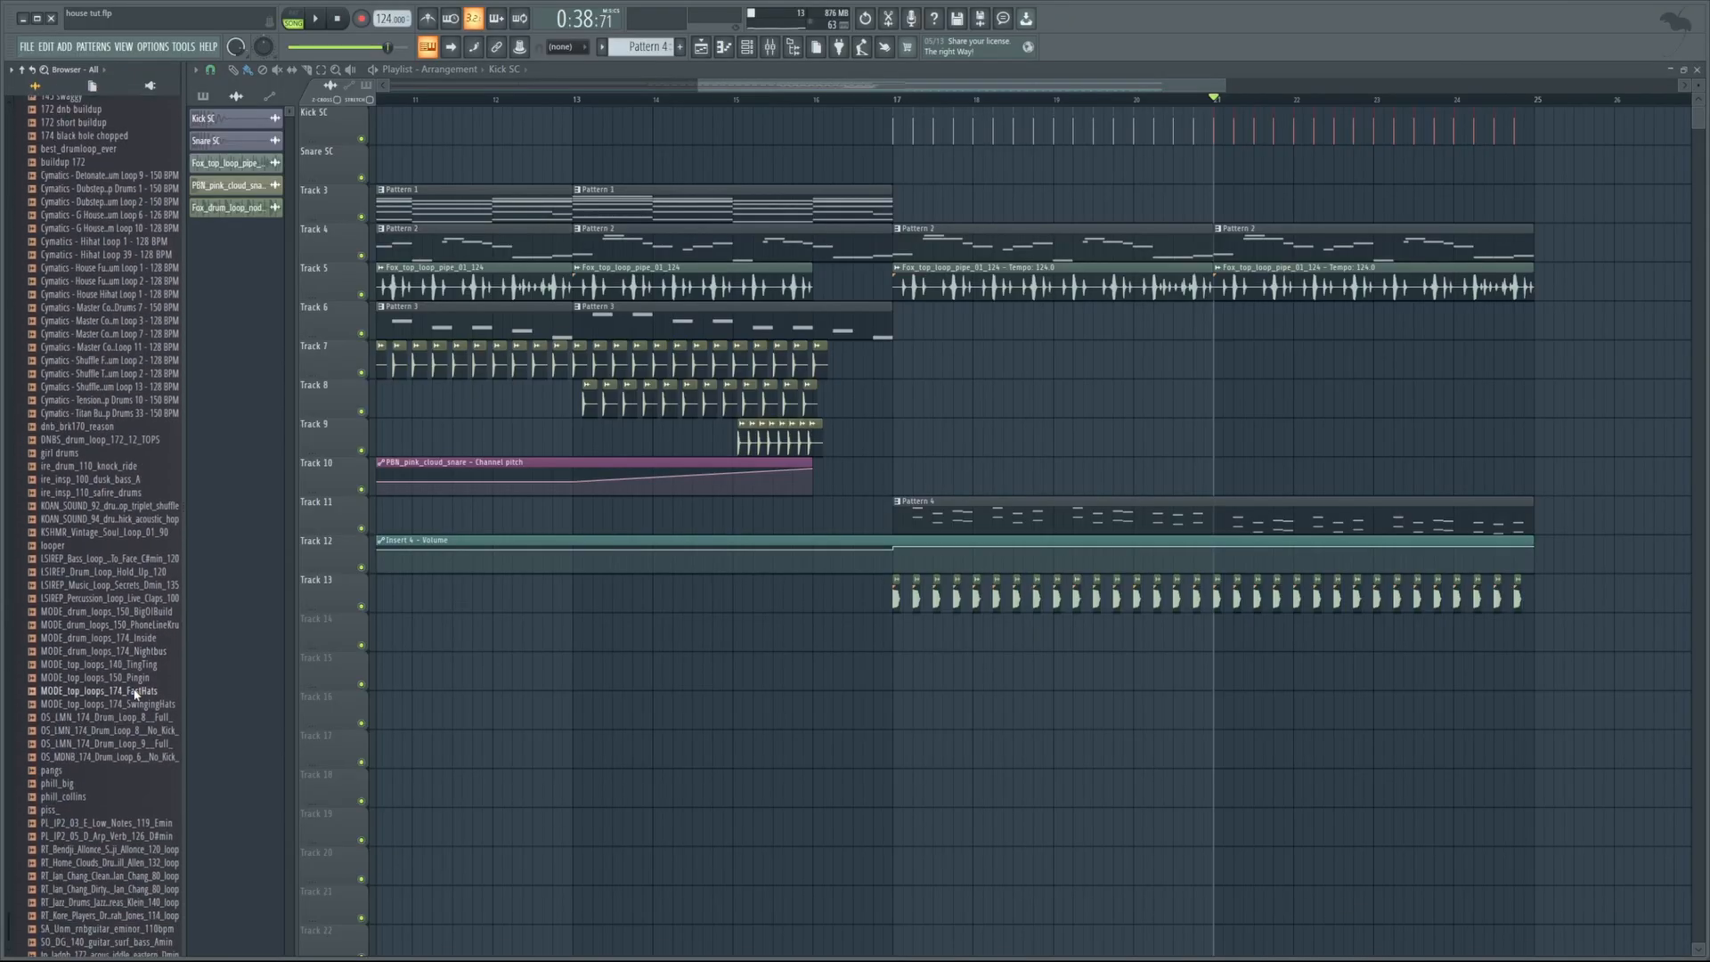
drag(134, 781, 1215, 641)
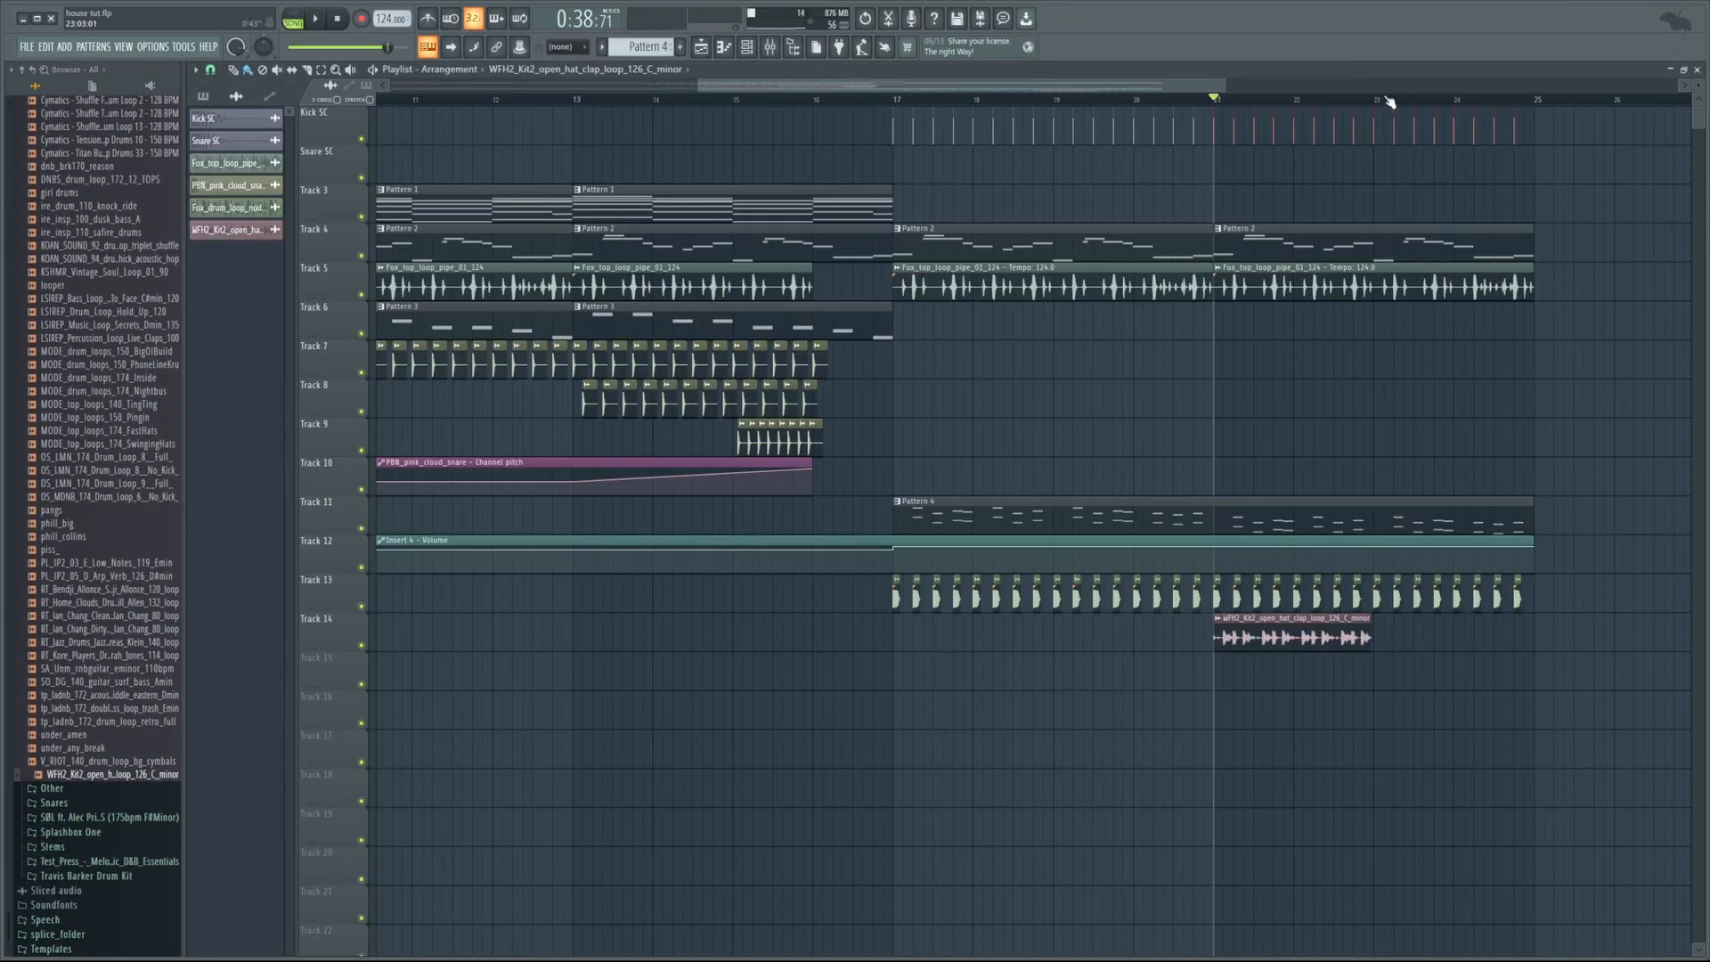
Stretch the open hat clap loop to exactly two bars and repeat it at bar 23 on Track 14
drag(1220, 87, 693, 161)
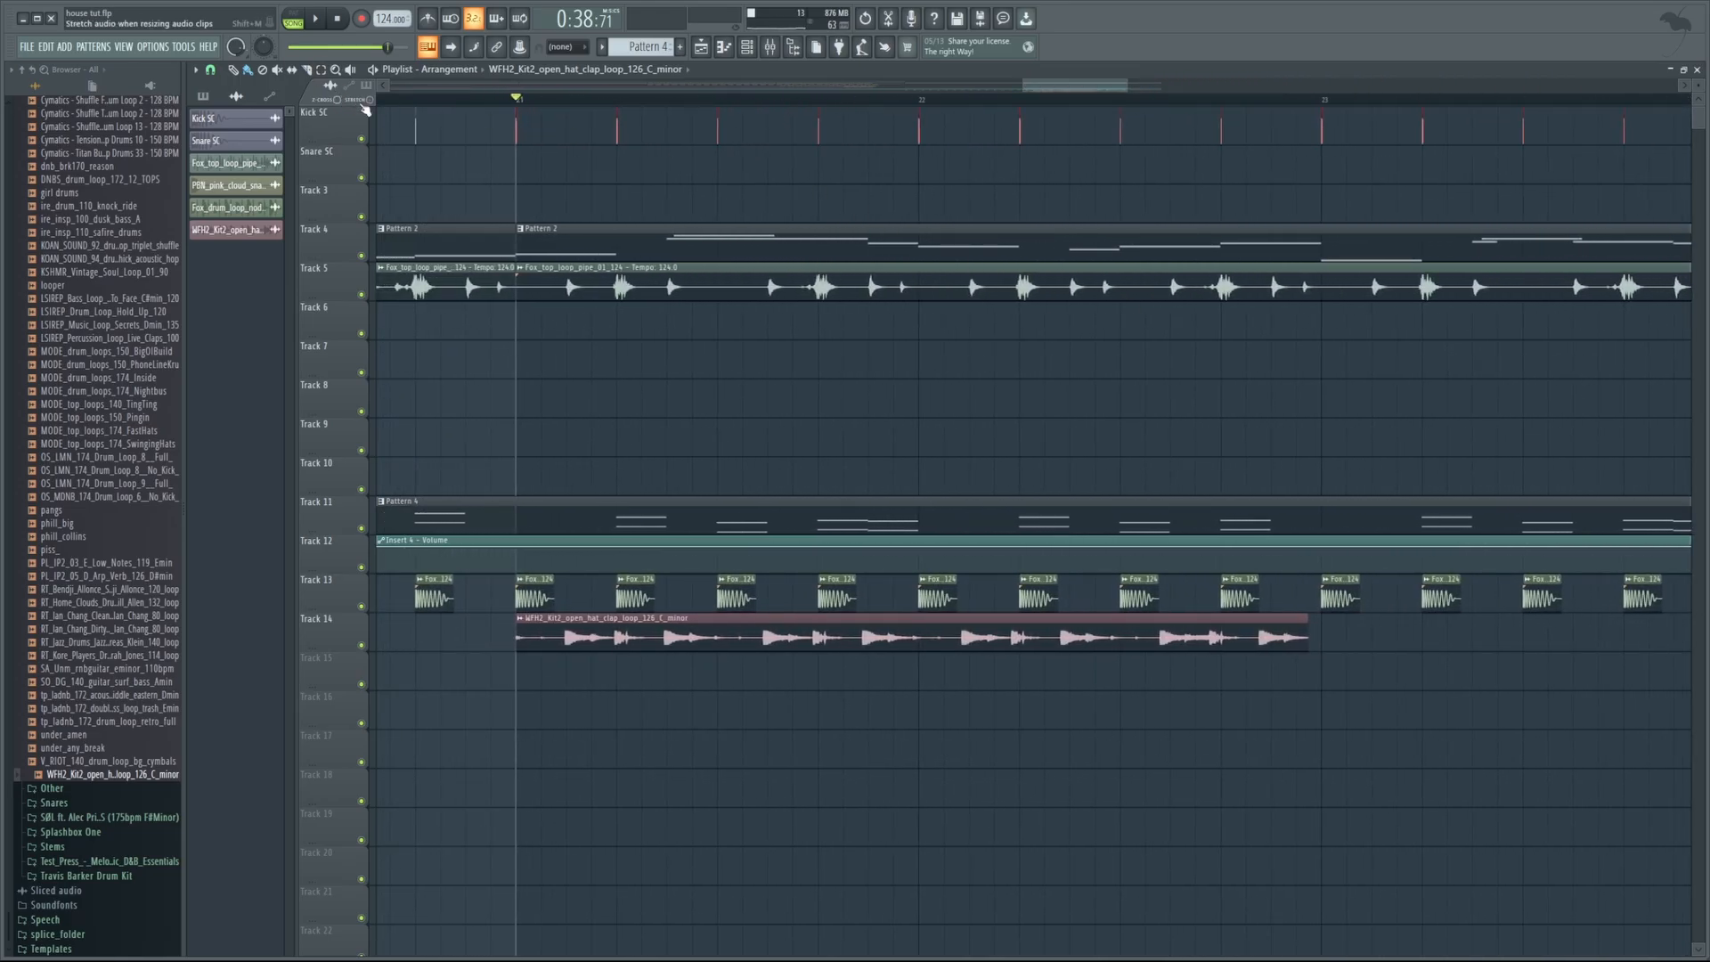
drag(1309, 644, 1319, 648)
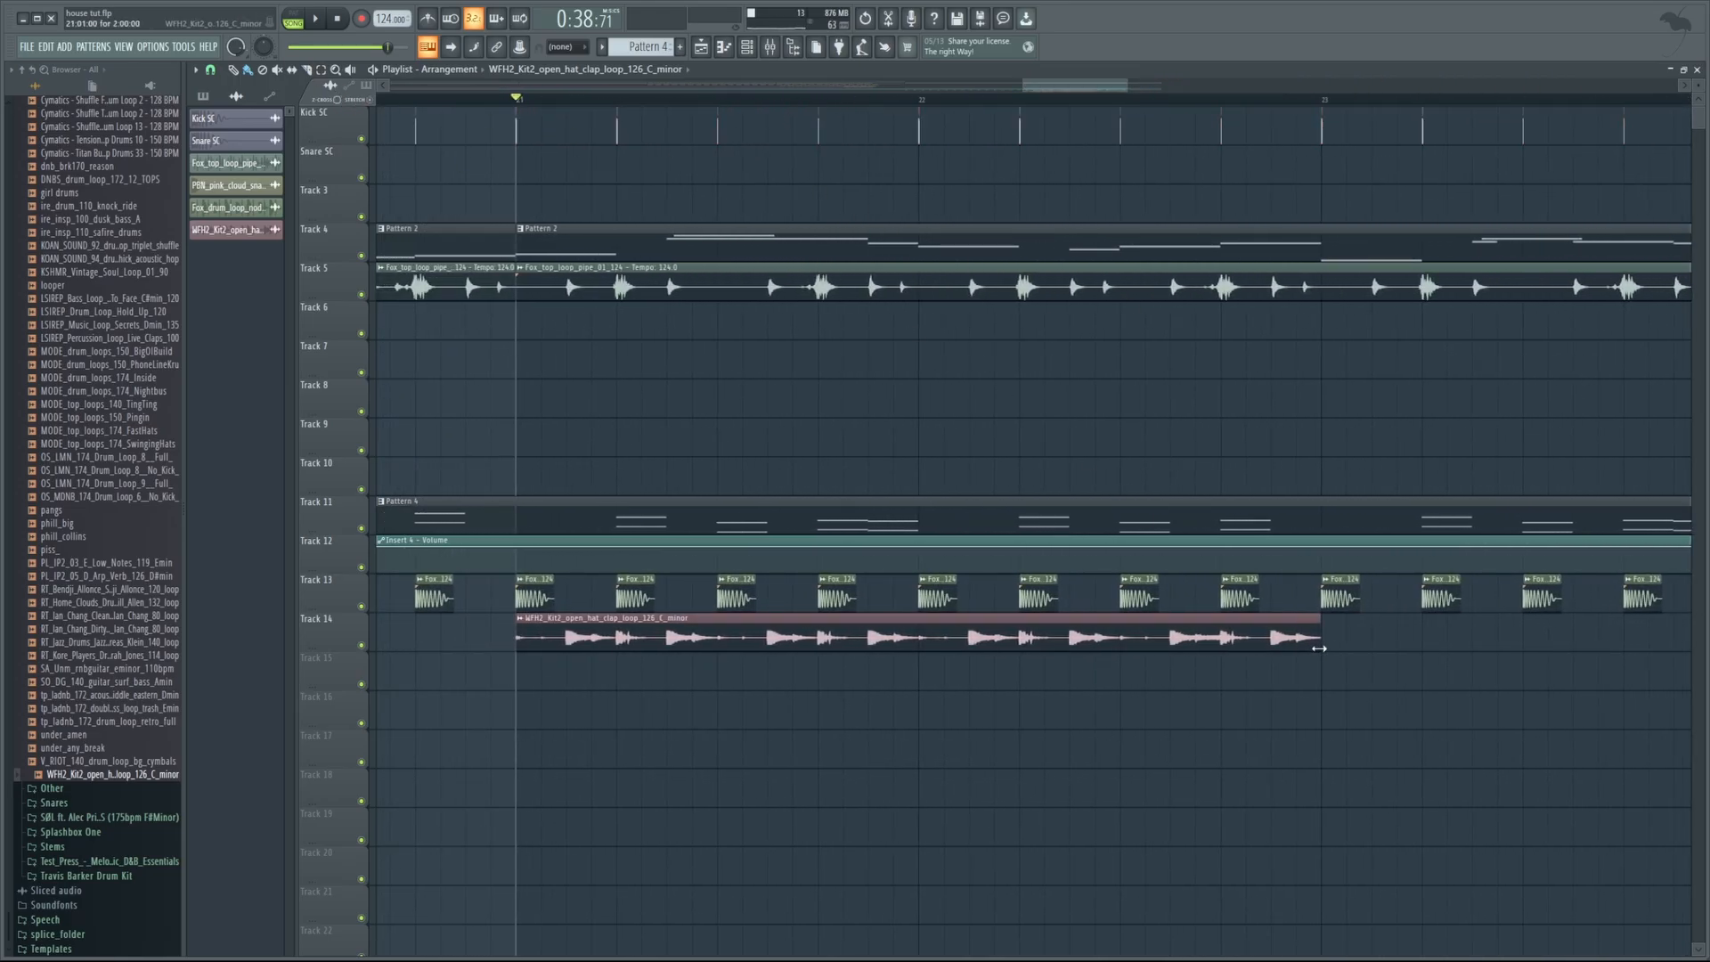
key(space)
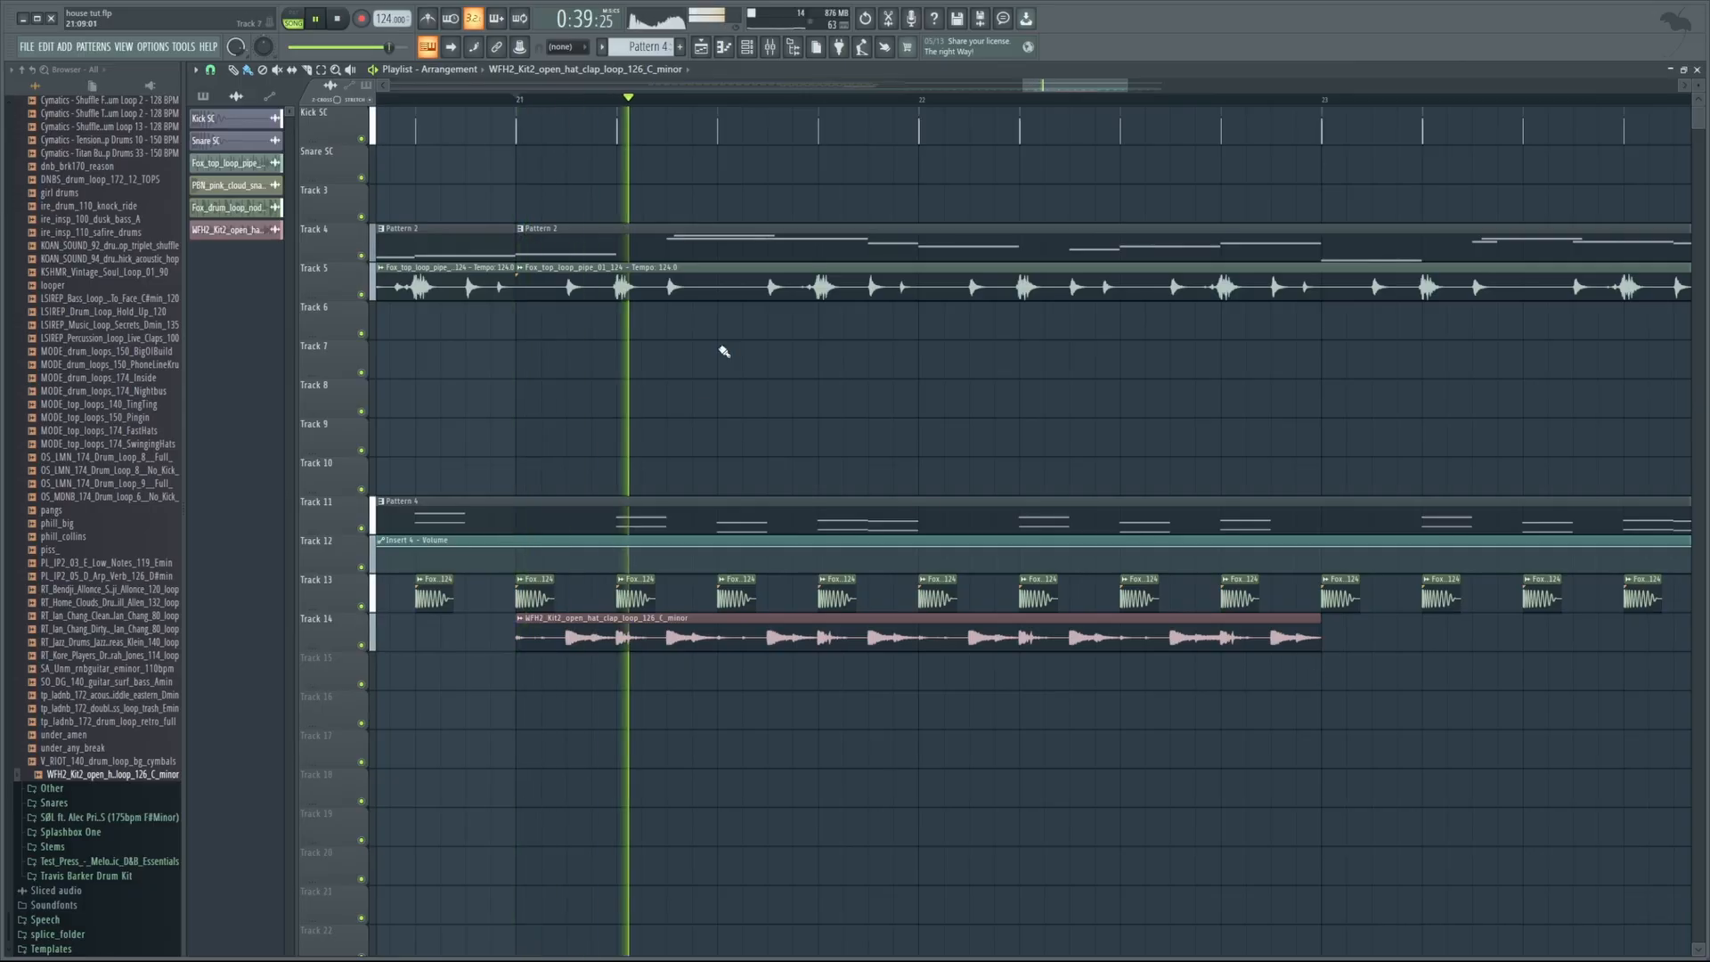
drag(1031, 92, 767, 87)
click(1031, 628)
drag(1127, 85, 1531, 134)
double_click(966, 638)
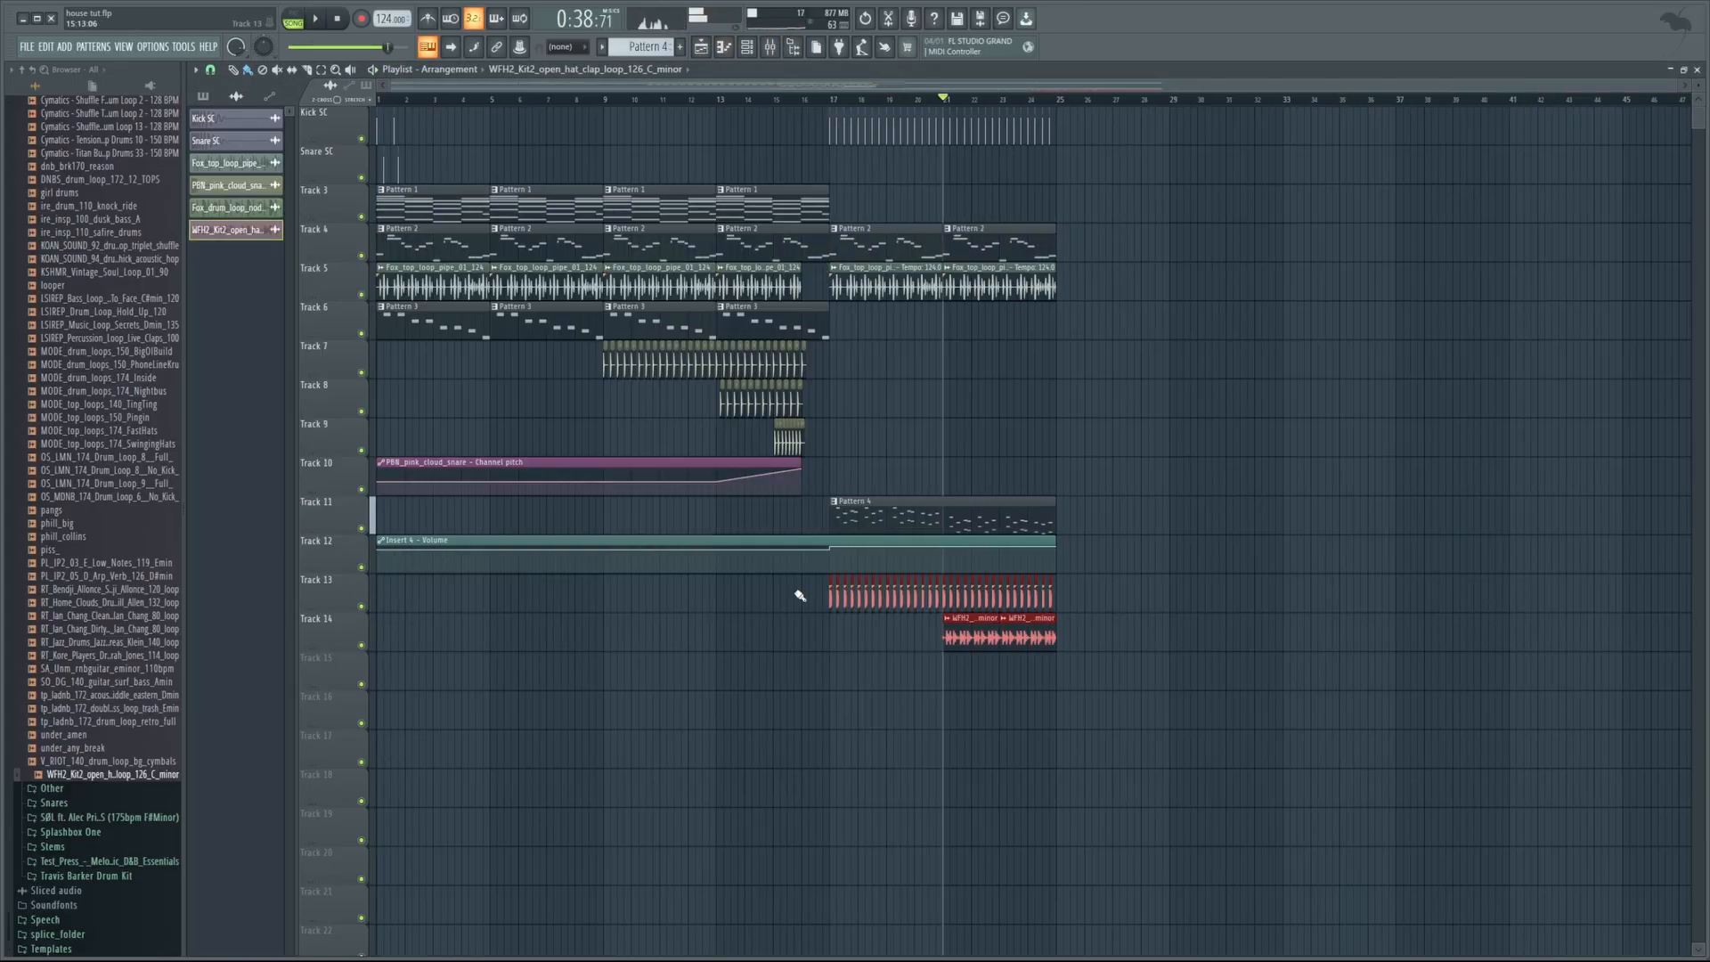
Duplicate the drop's pattern, drum and Kick SC clips from bars 17–25 to bar 25, and add an open hat clap loop at bar 25
drag(1141, 534, 831, 105)
drag(793, 573, 1101, 686)
key(ctrl+v)
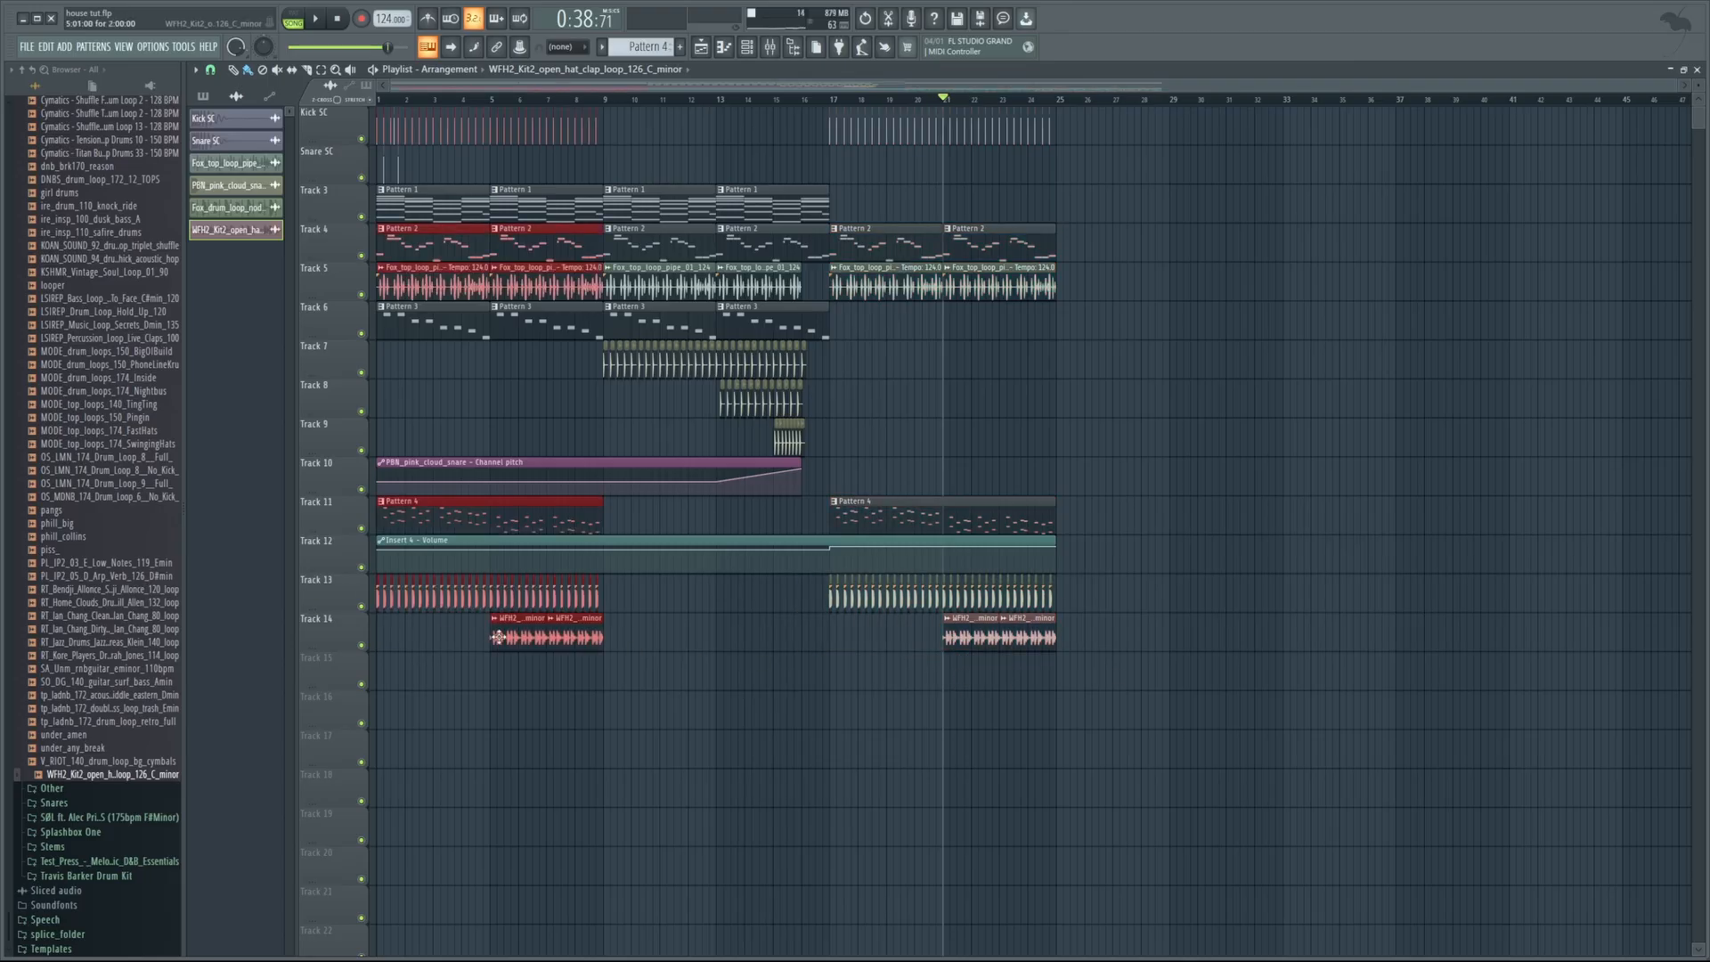
drag(499, 638, 1177, 637)
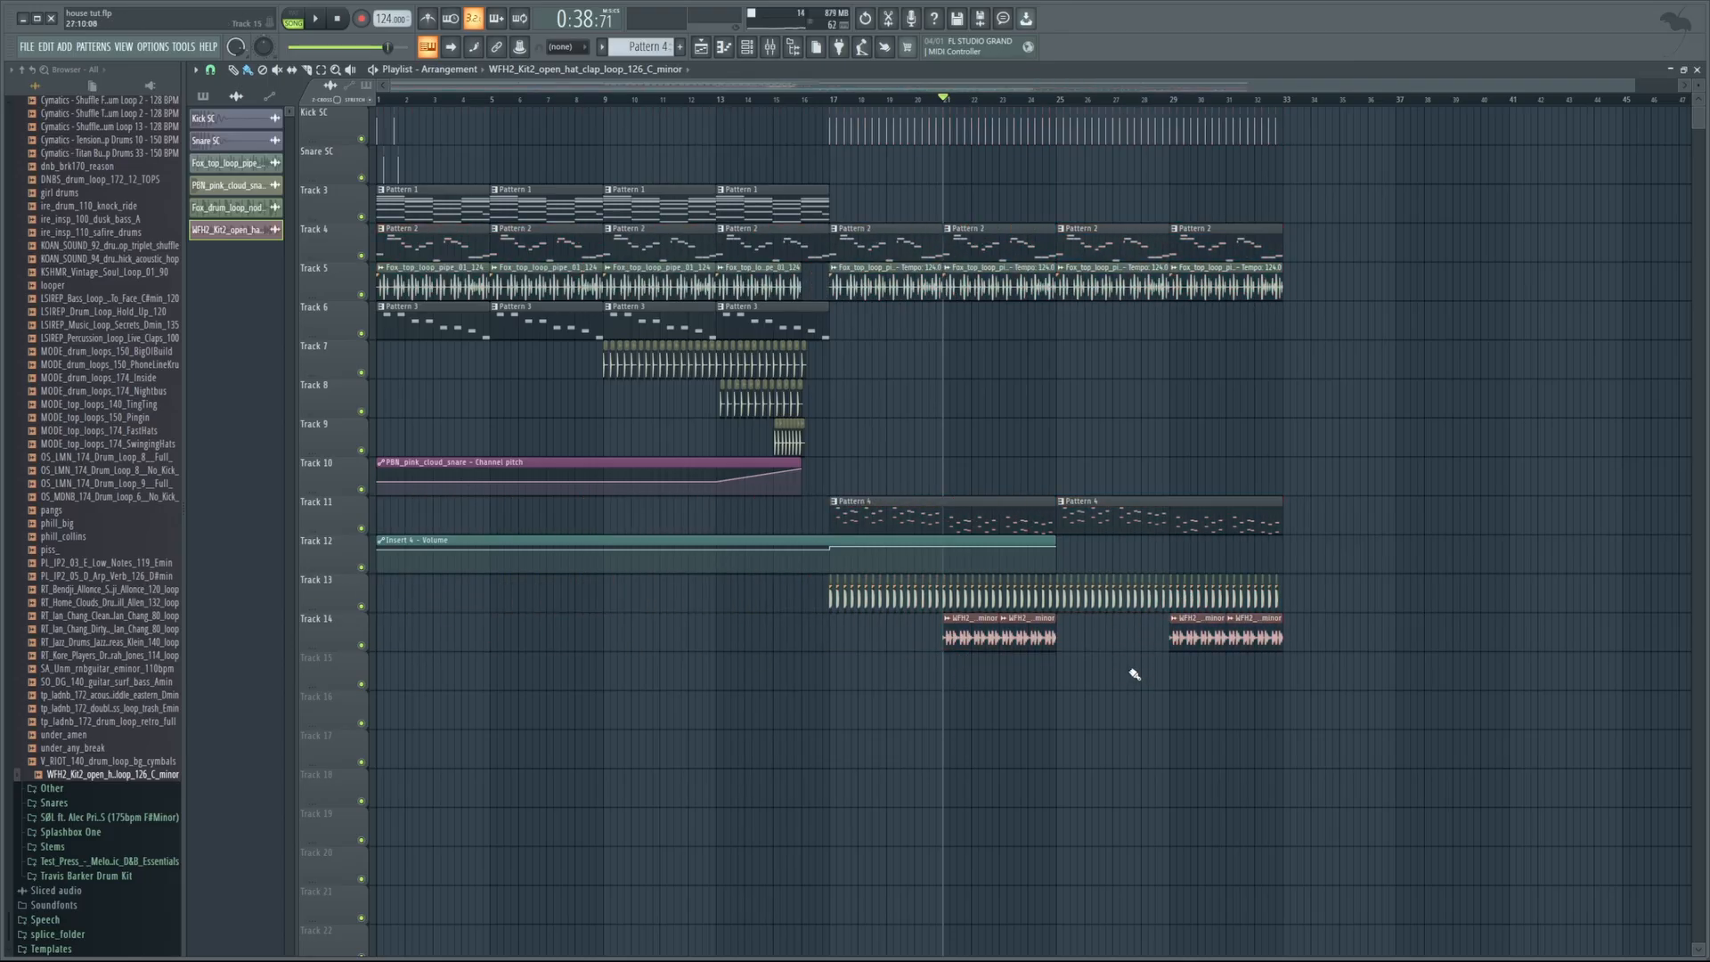
click(1064, 638)
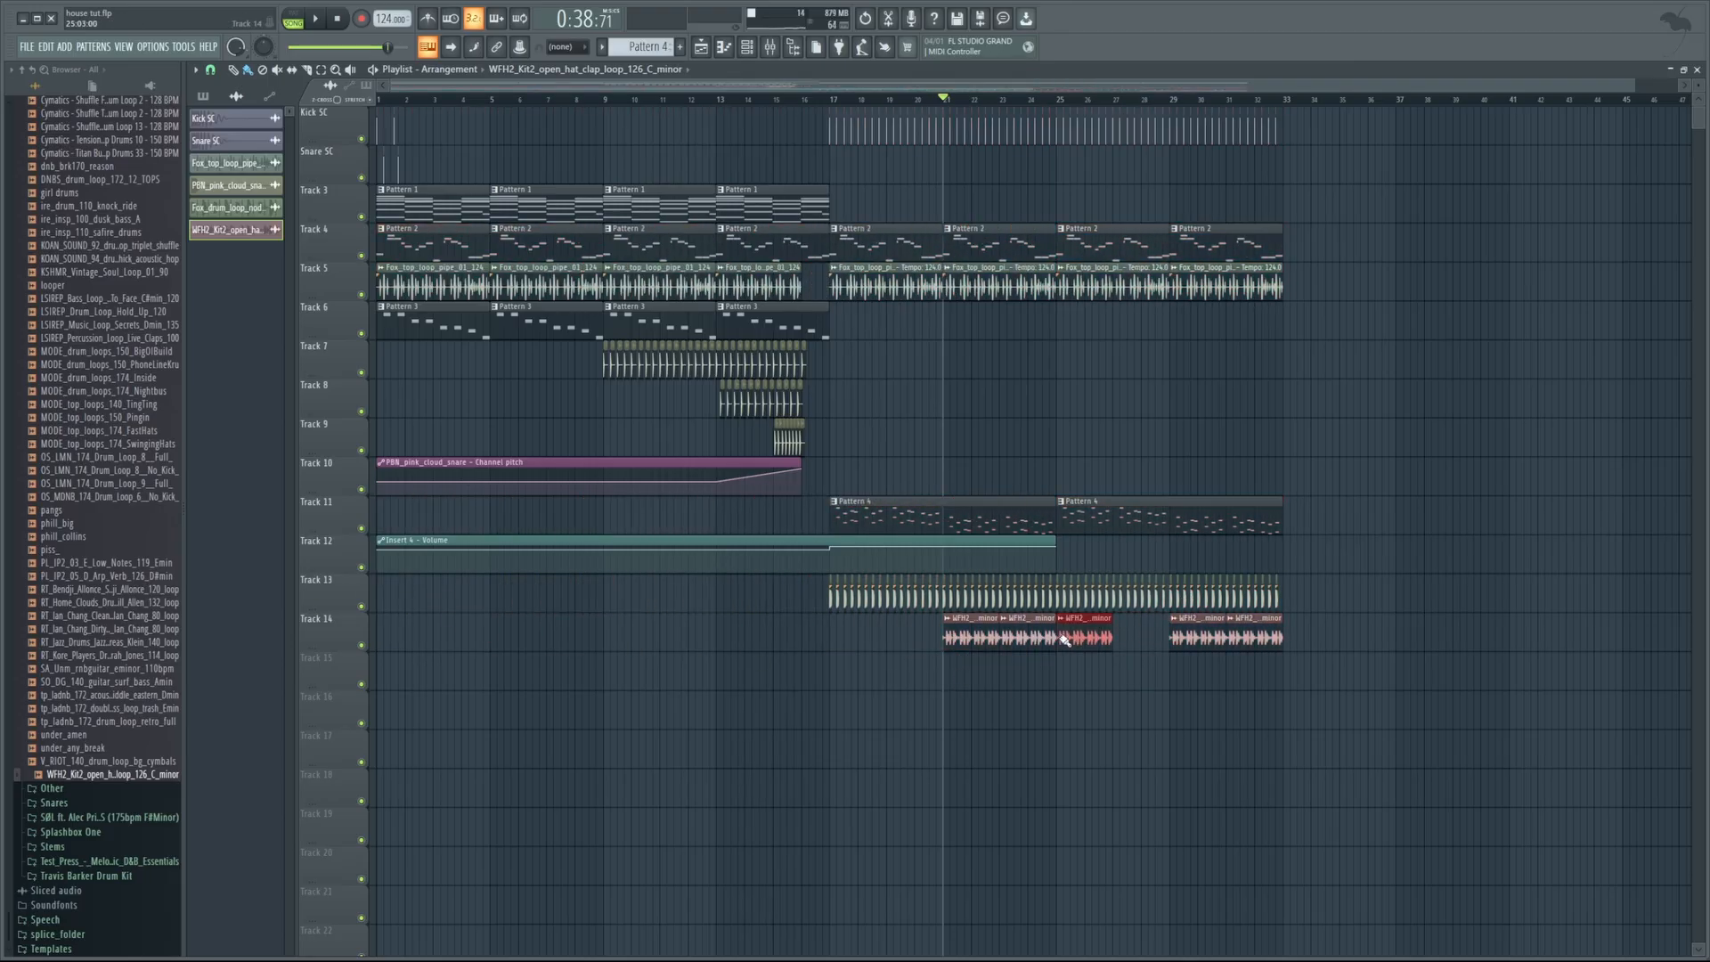
Place Pattern 1 clips on Track 3 at bars 25 and 29, reusing the chords from the intro
click(415, 208)
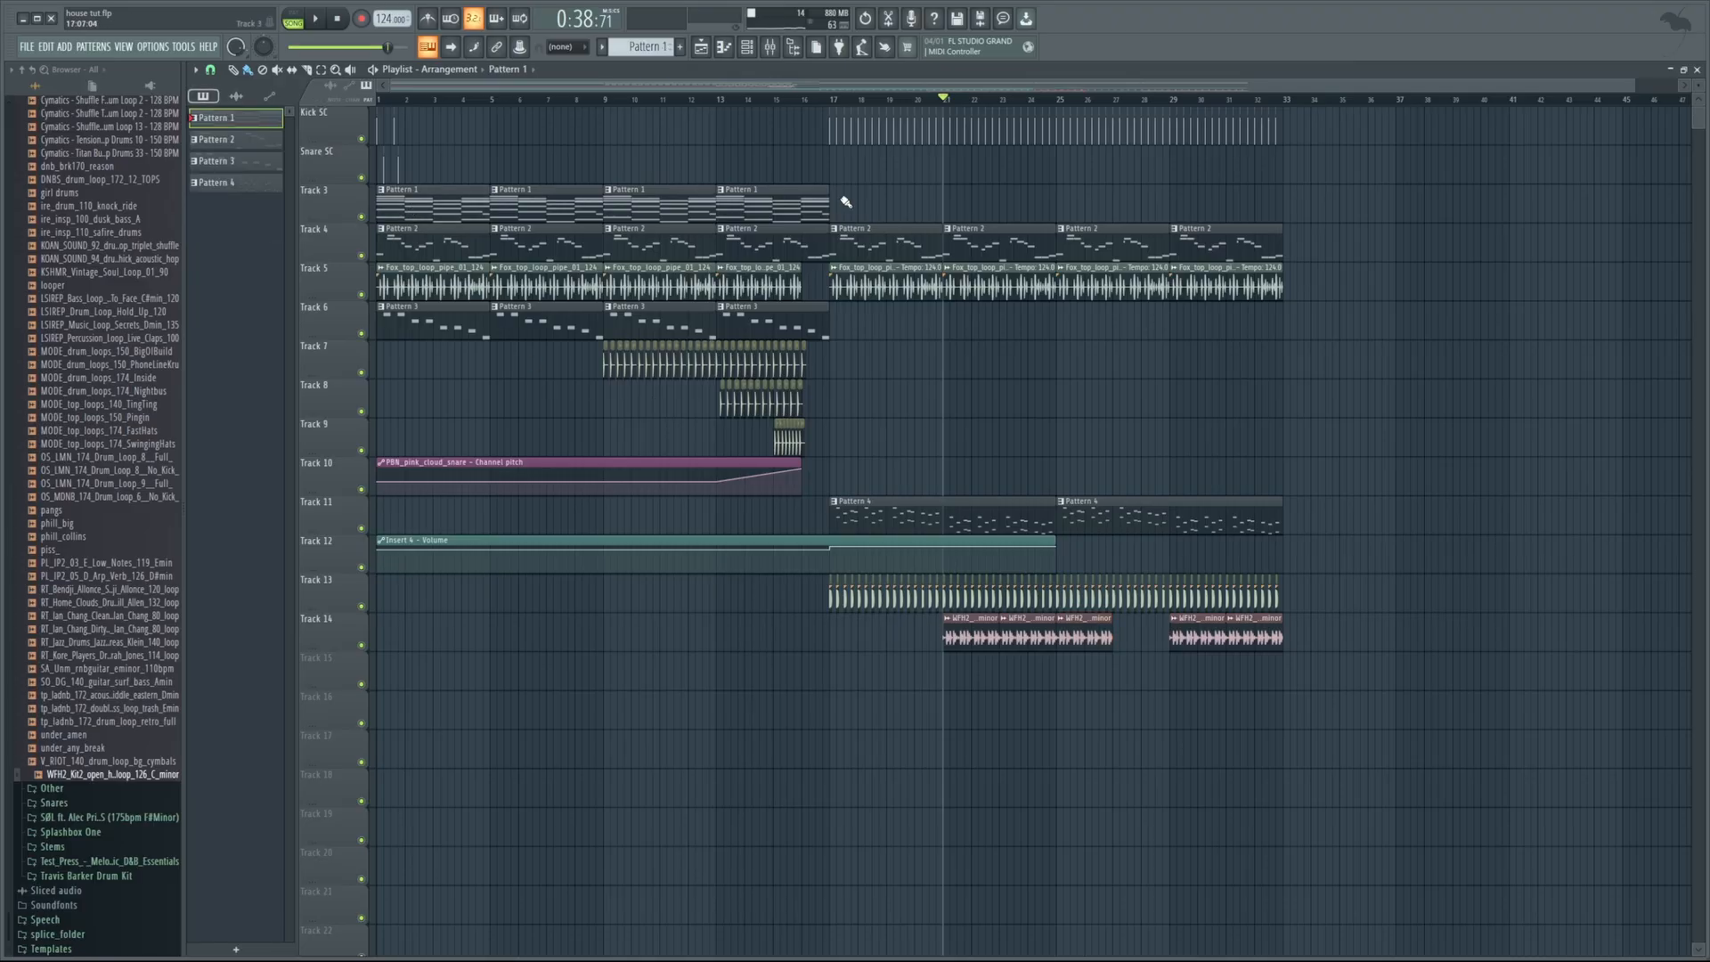
click(1062, 203)
click(1177, 206)
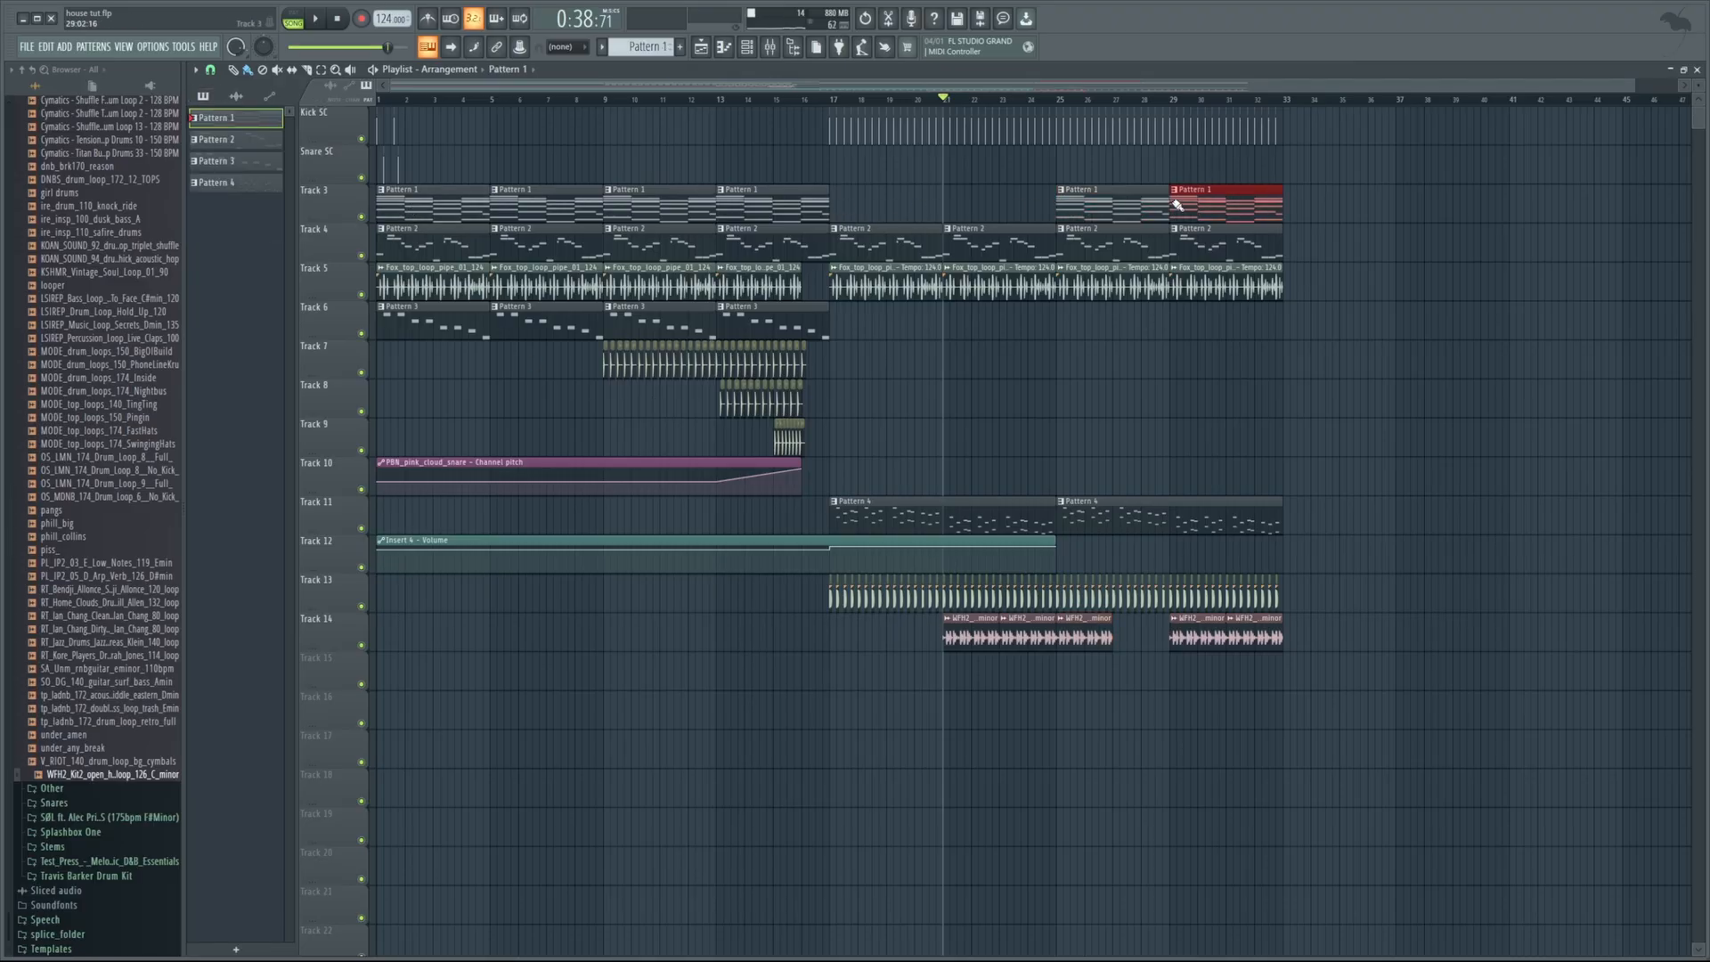
Play from bar 25 and add another open hat clap loop at bar 27 on Track 14
click(1058, 102)
key(space)
click(1088, 637)
click(1124, 638)
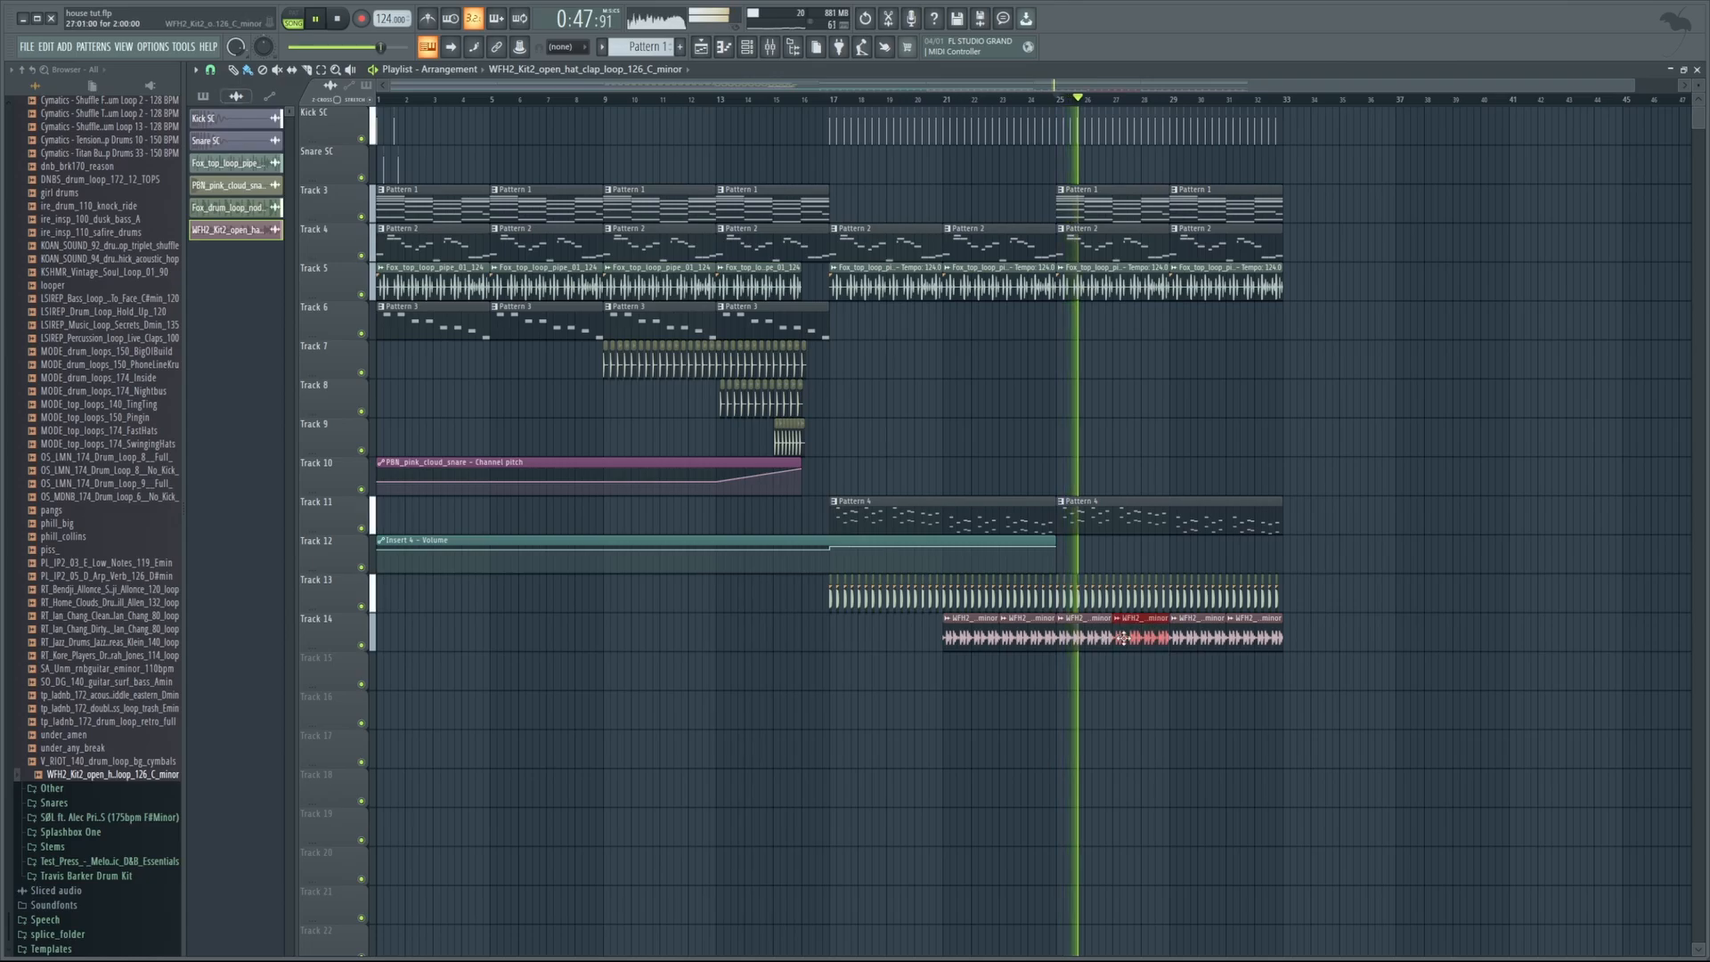
Show the mixer and channel rack, select Insert 3 and play from bar 25 to check the levels
key(space)
click(770, 48)
click(743, 49)
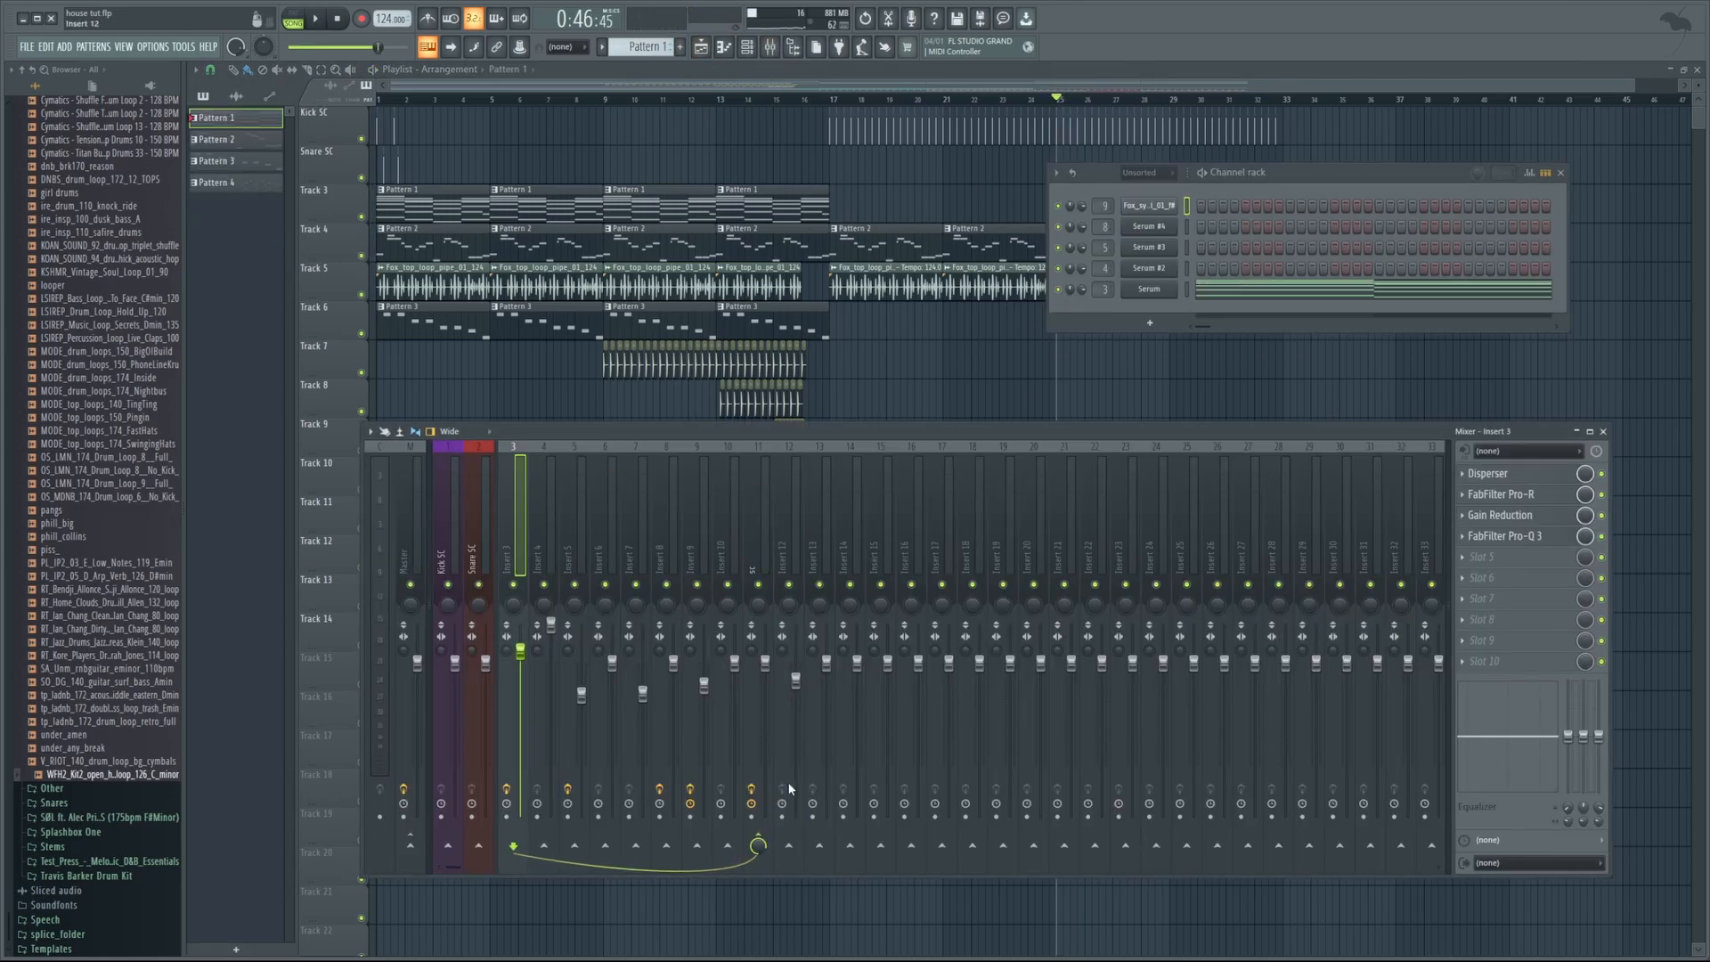
key(space)
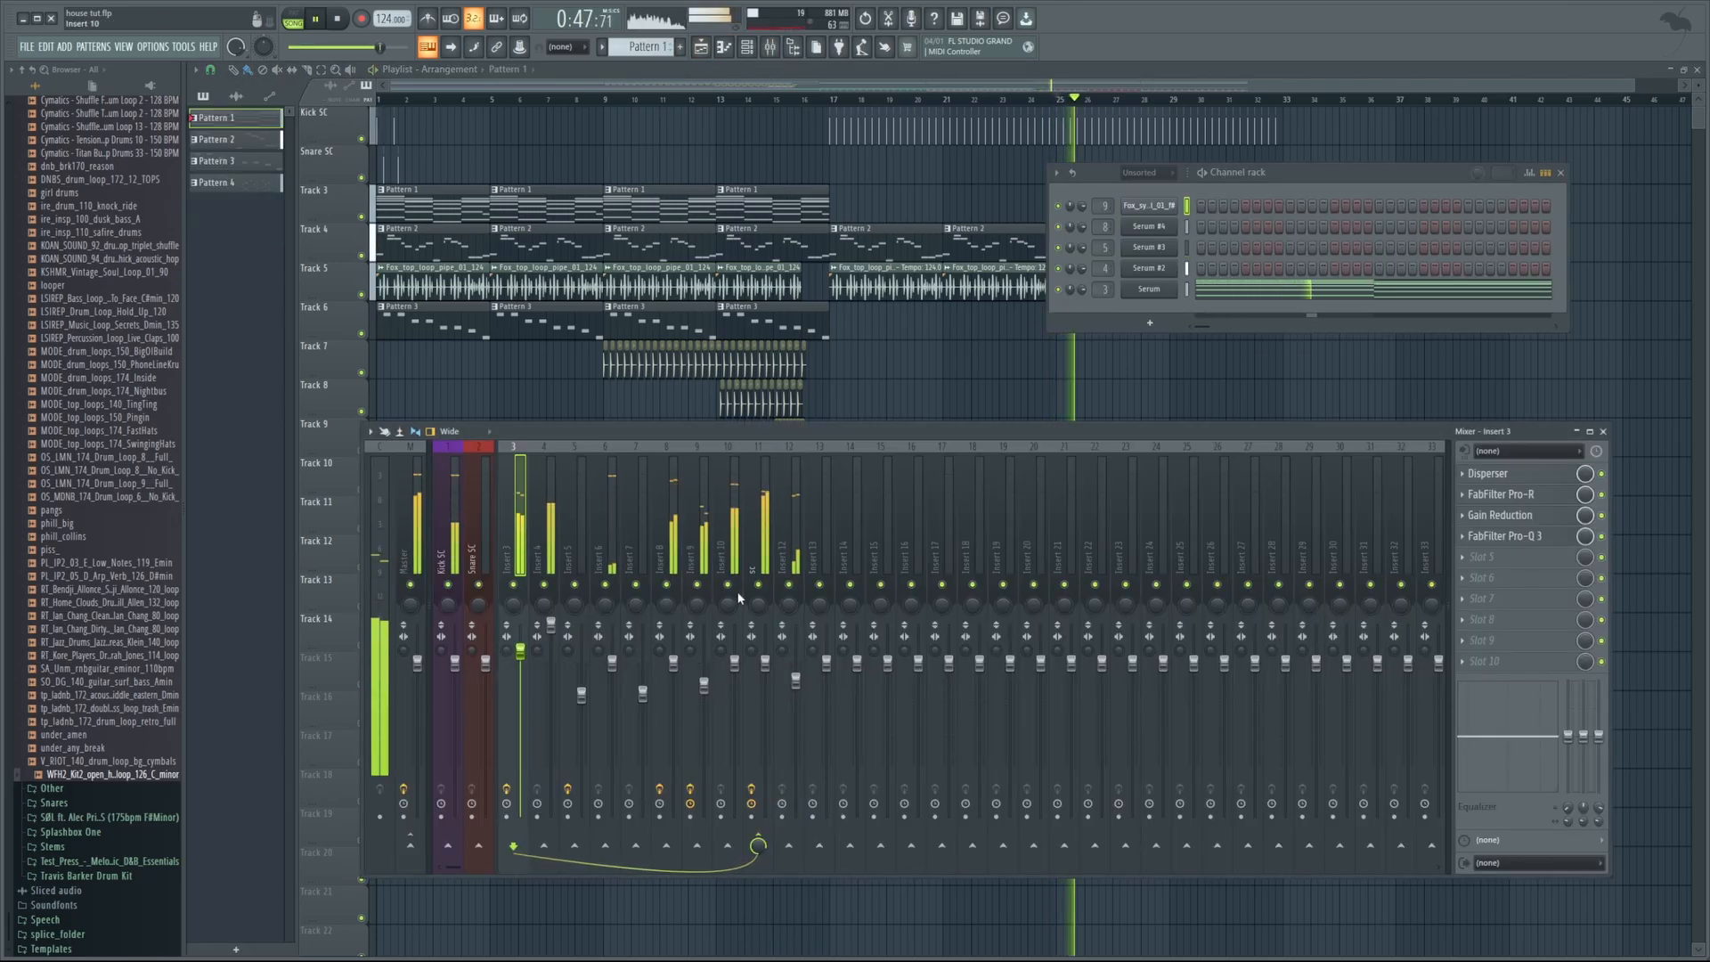
Copy the Serum chords from Pattern 1 into a new Pattern 5 on an added orchestral Strings Section channel
key(space)
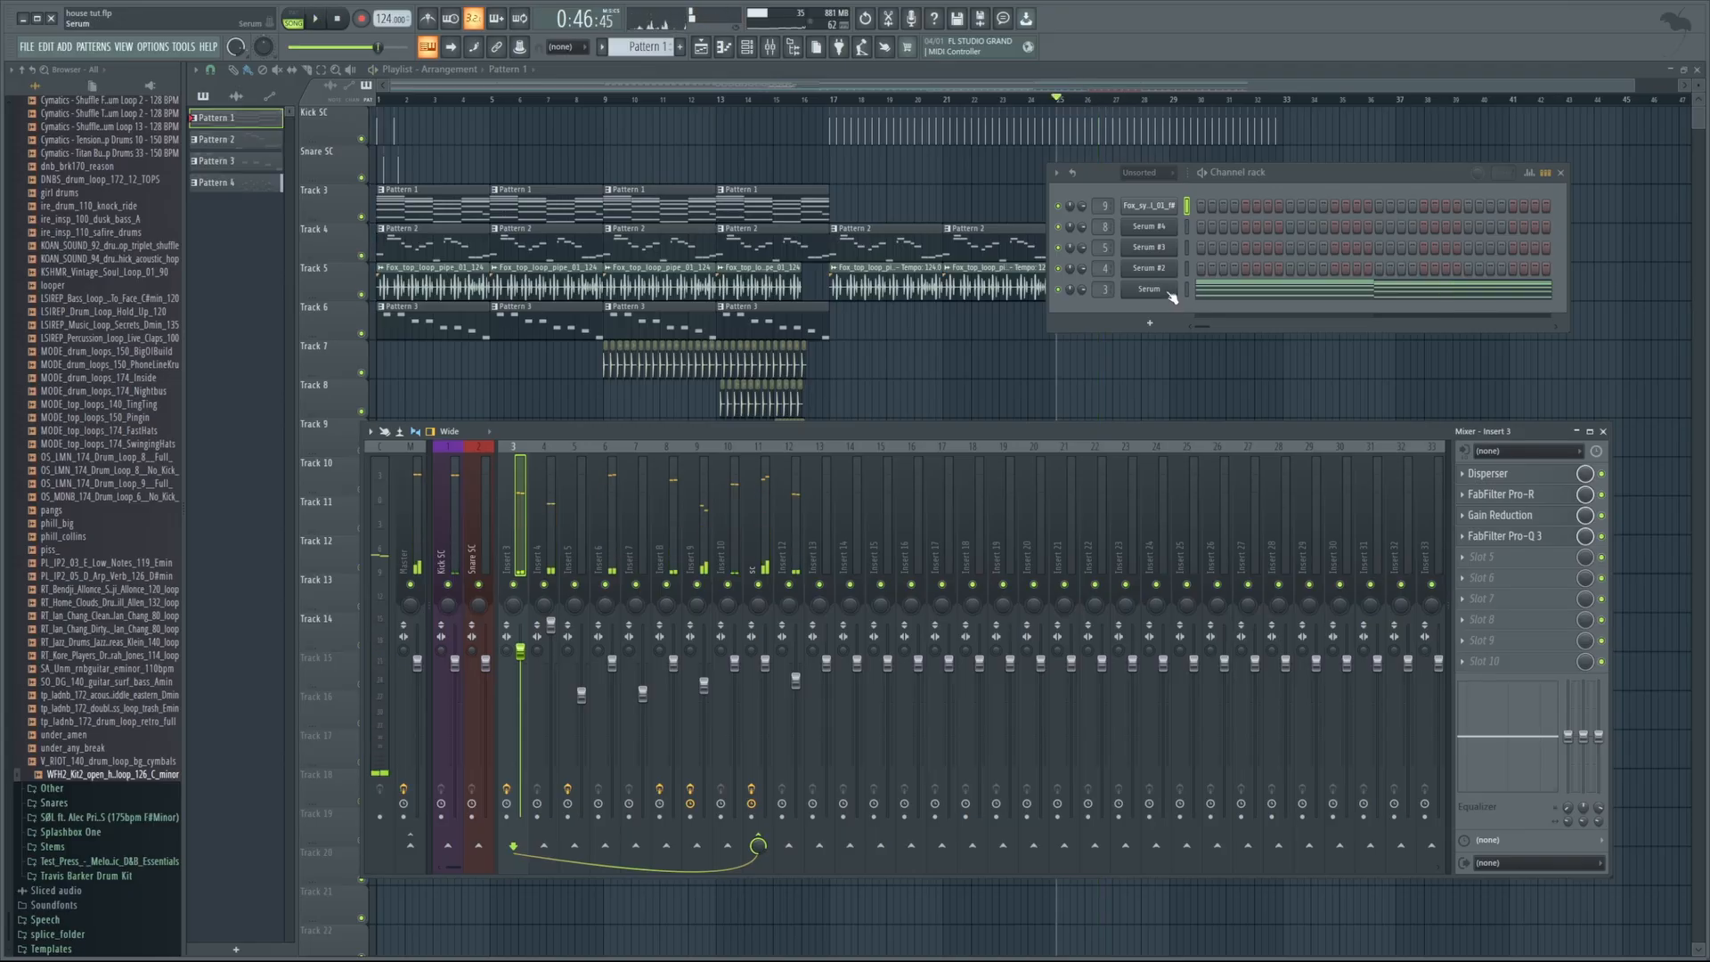
click(1186, 290)
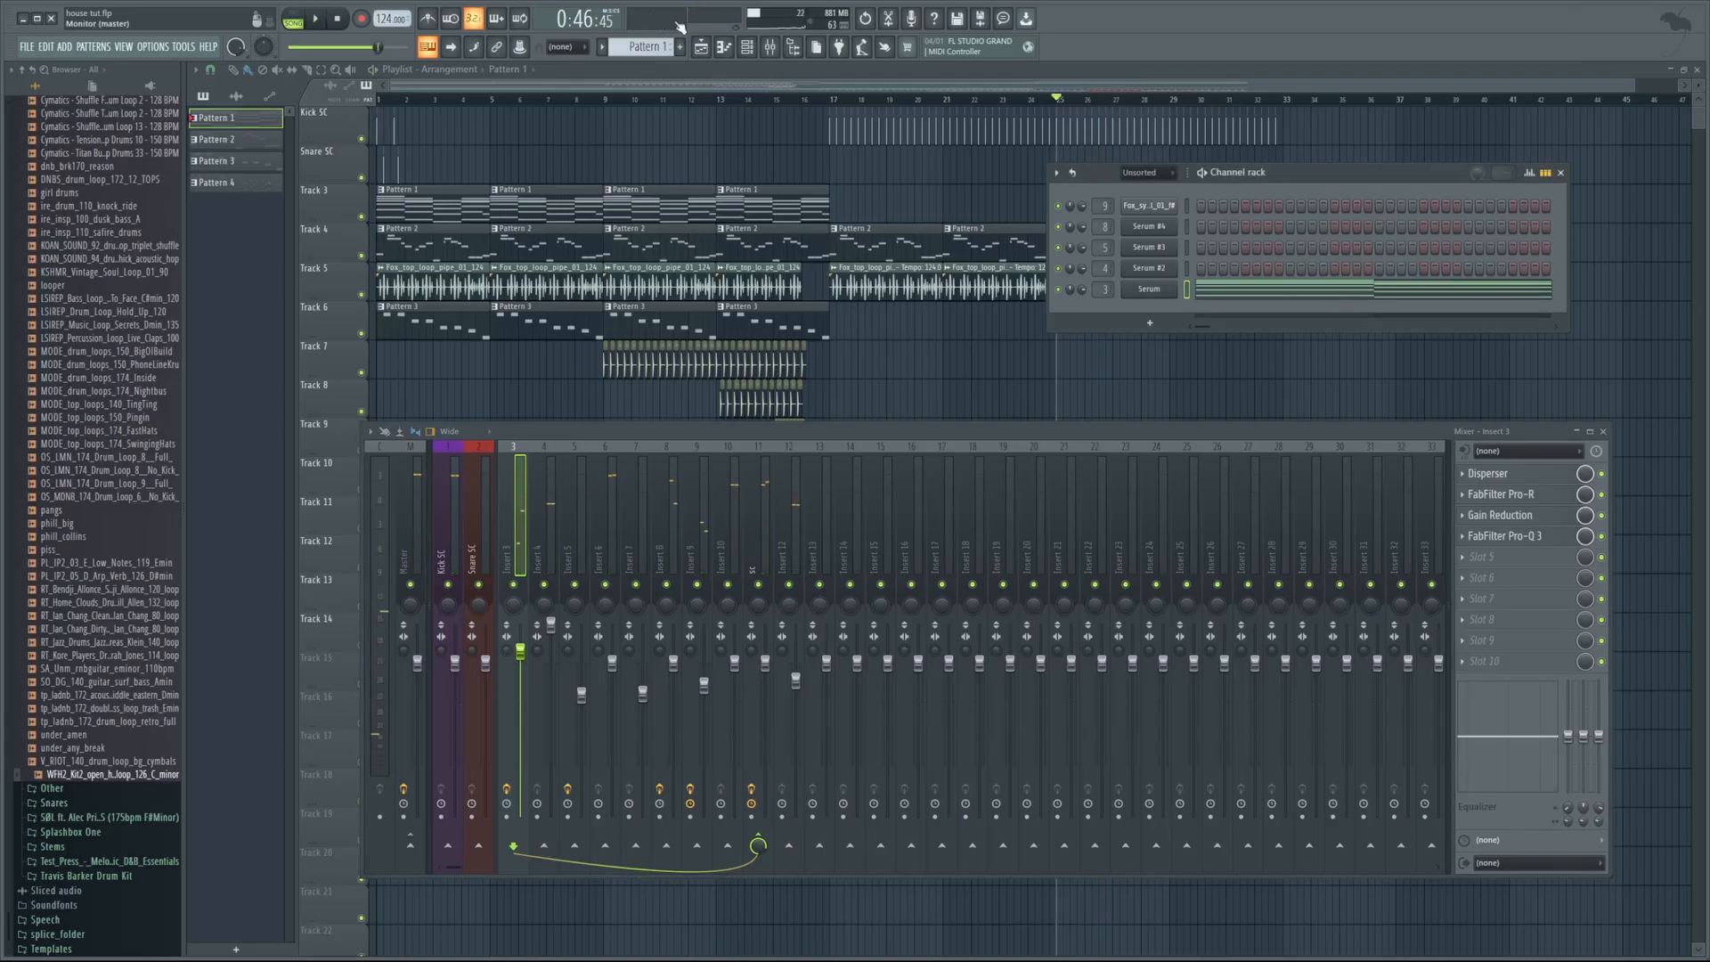
scroll(652, 44, up, 4)
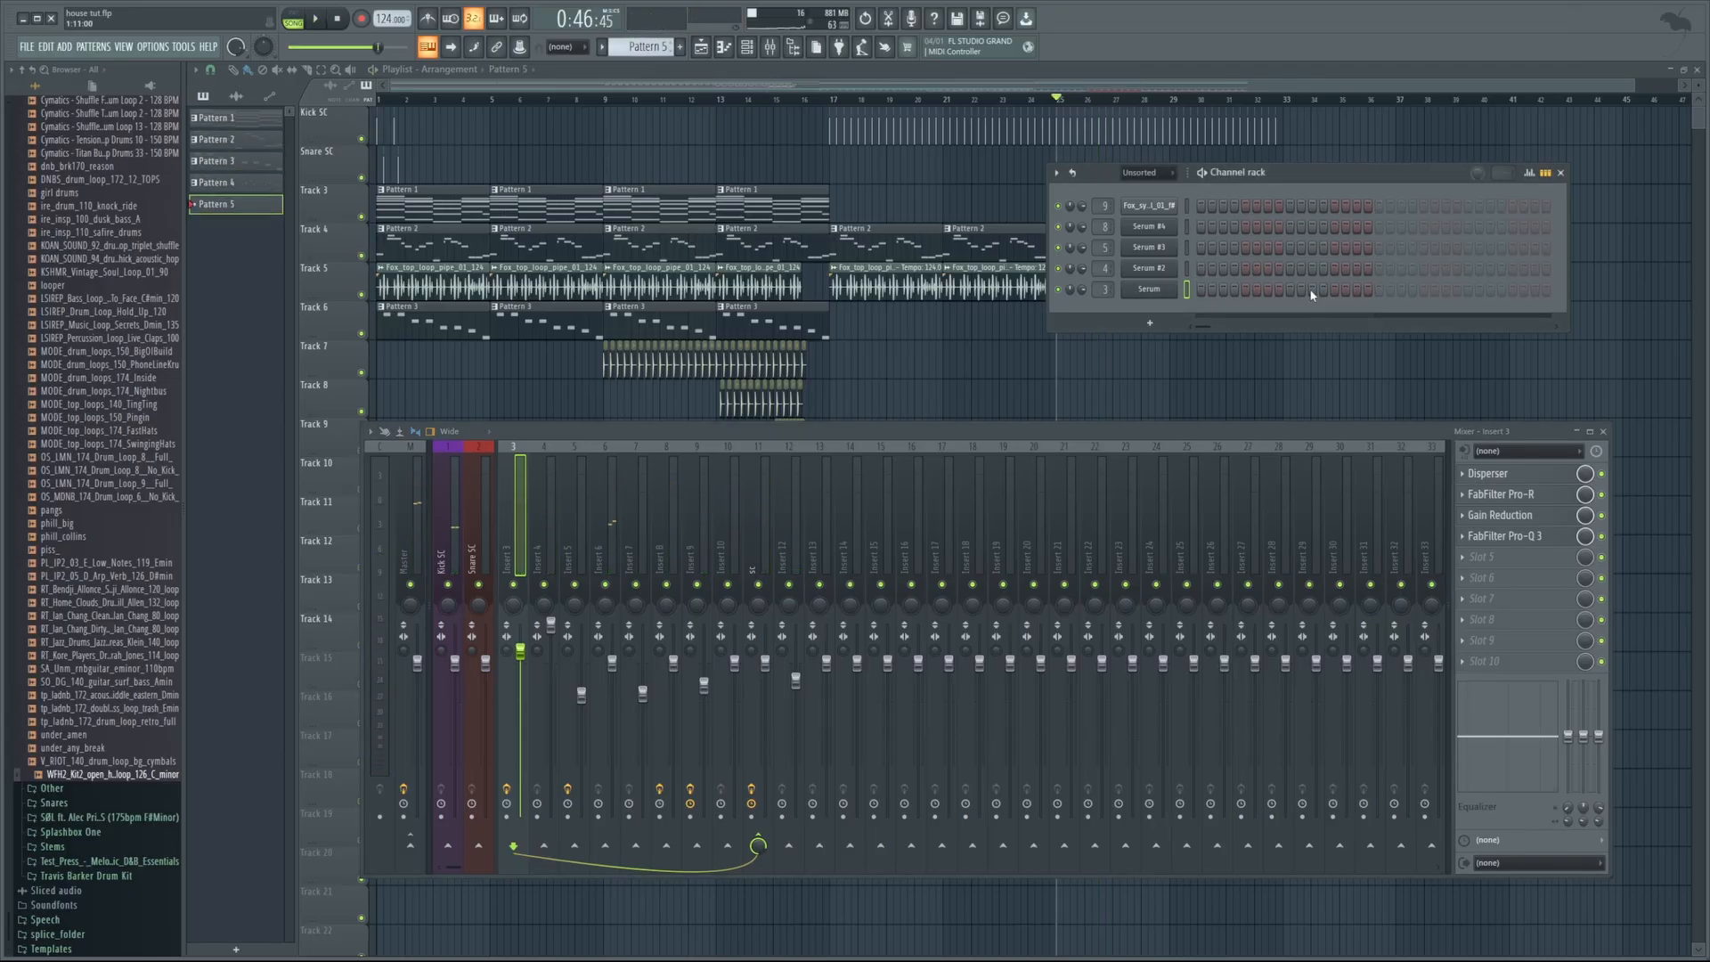
scroll(114, 443, up, 10)
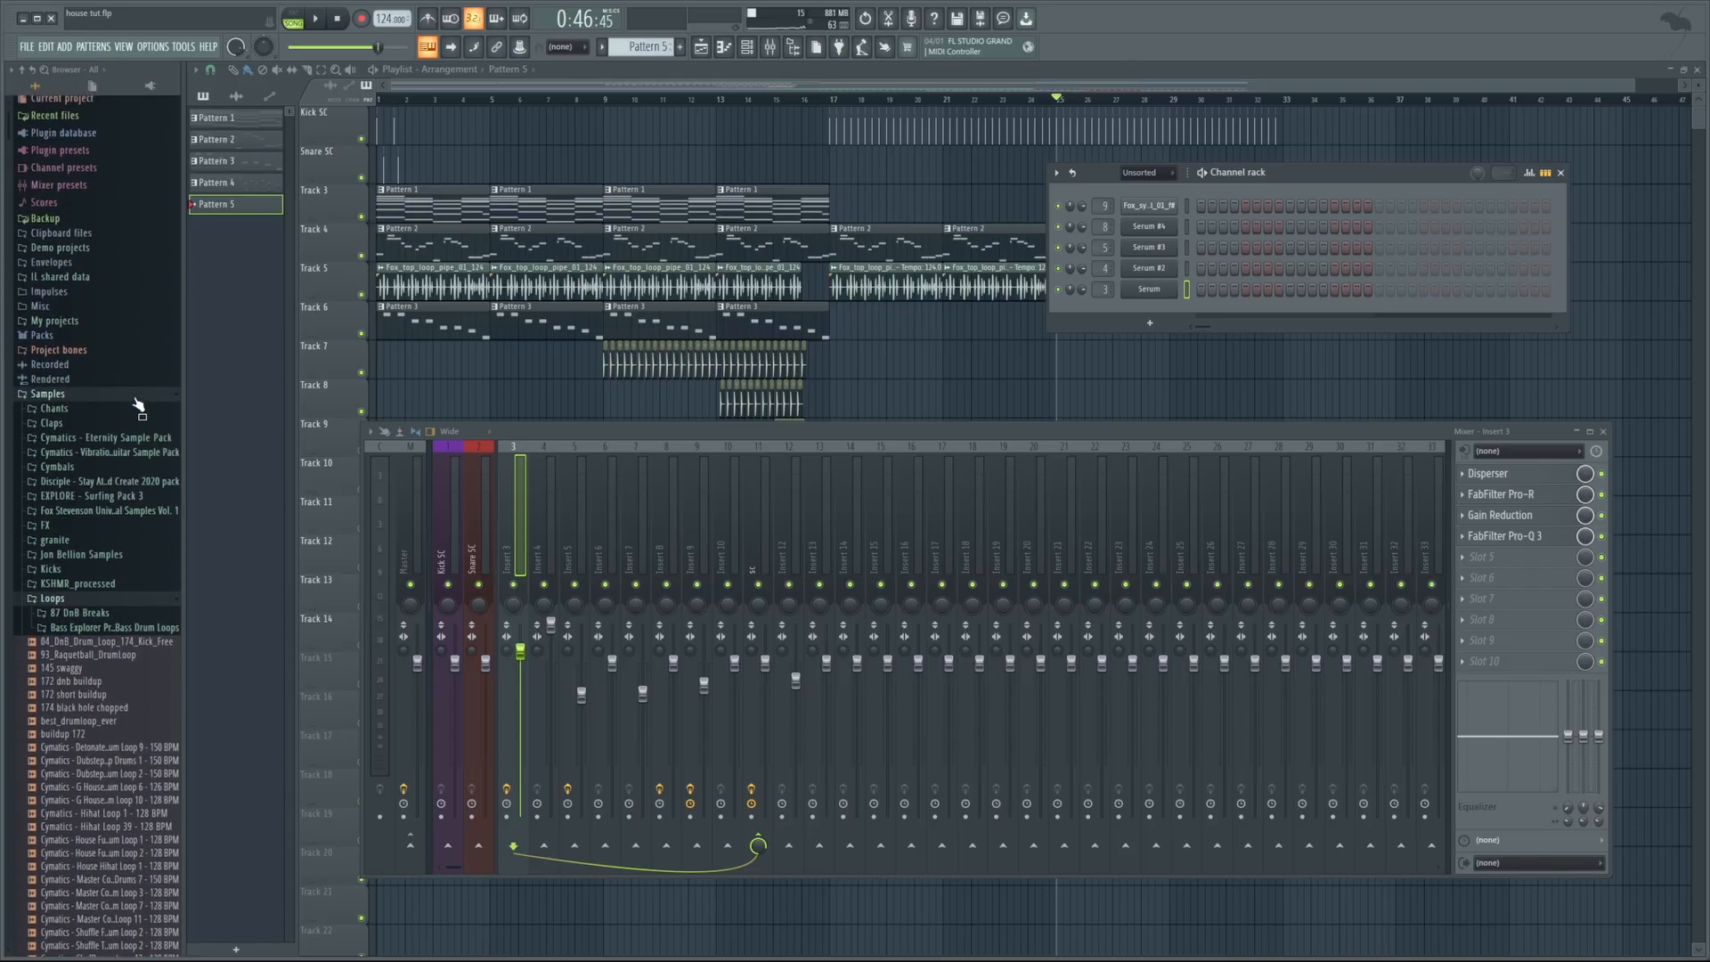
drag(83, 511, 1286, 235)
key(ctrl+v)
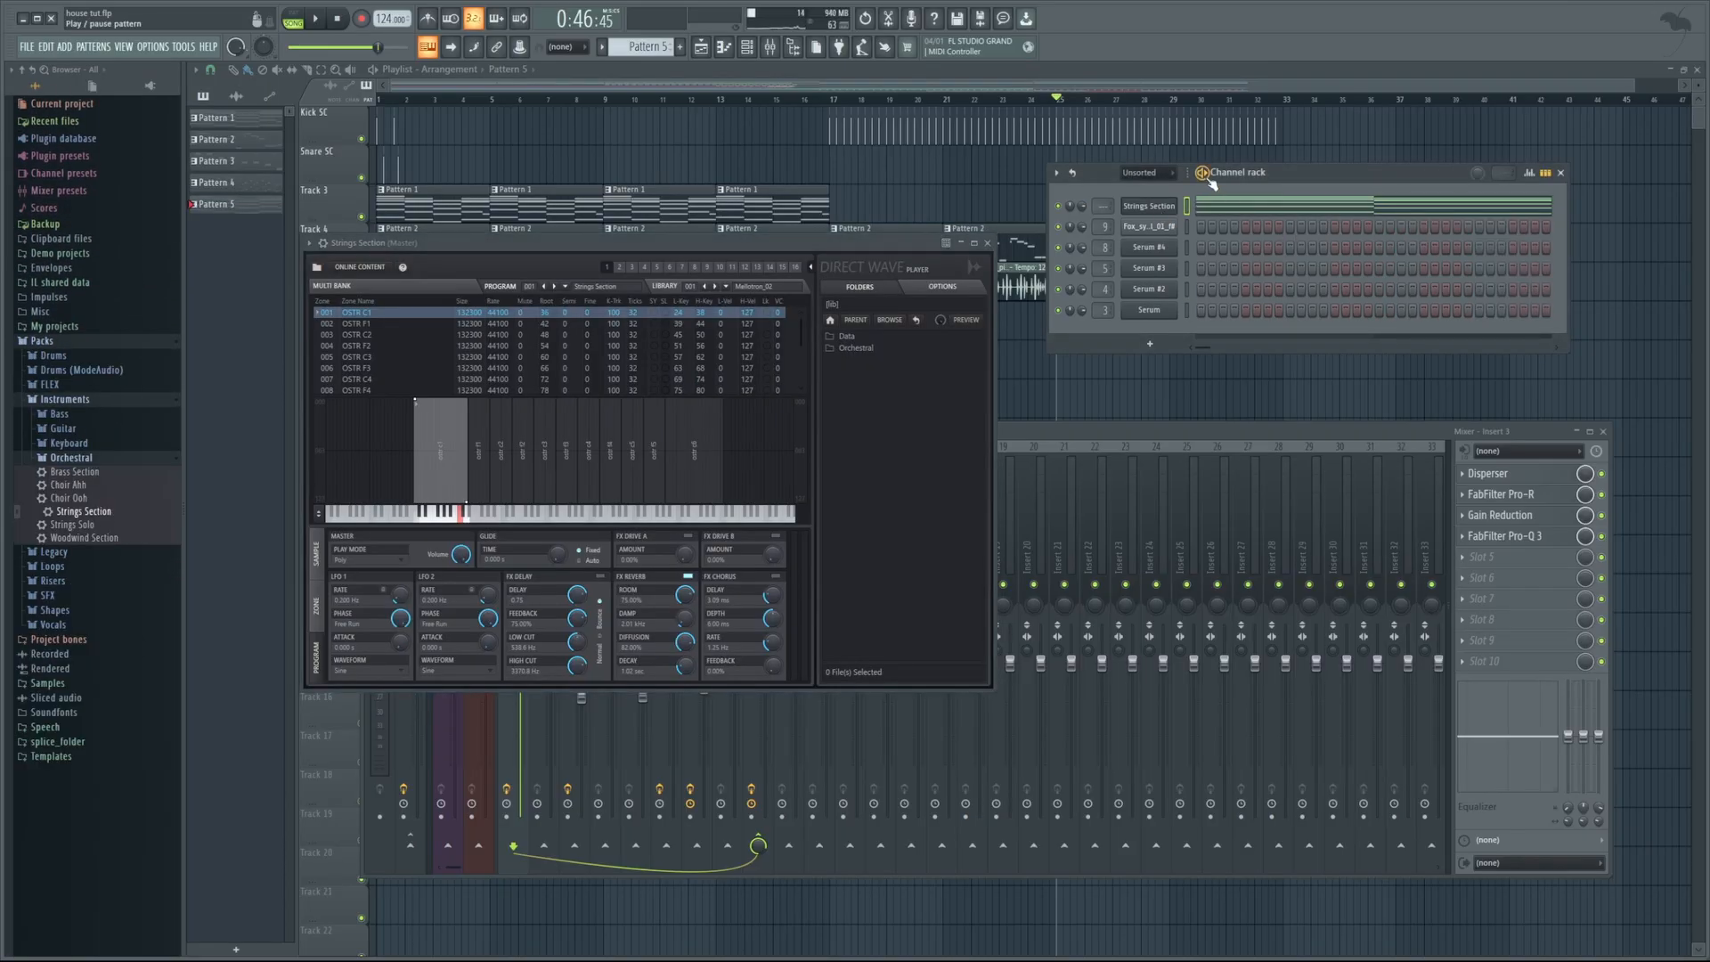
Extend the strings' C5 note across four bars and D5 across the first two, and raise the C5 note an octave
key(F7)
drag(484, 319, 726, 324)
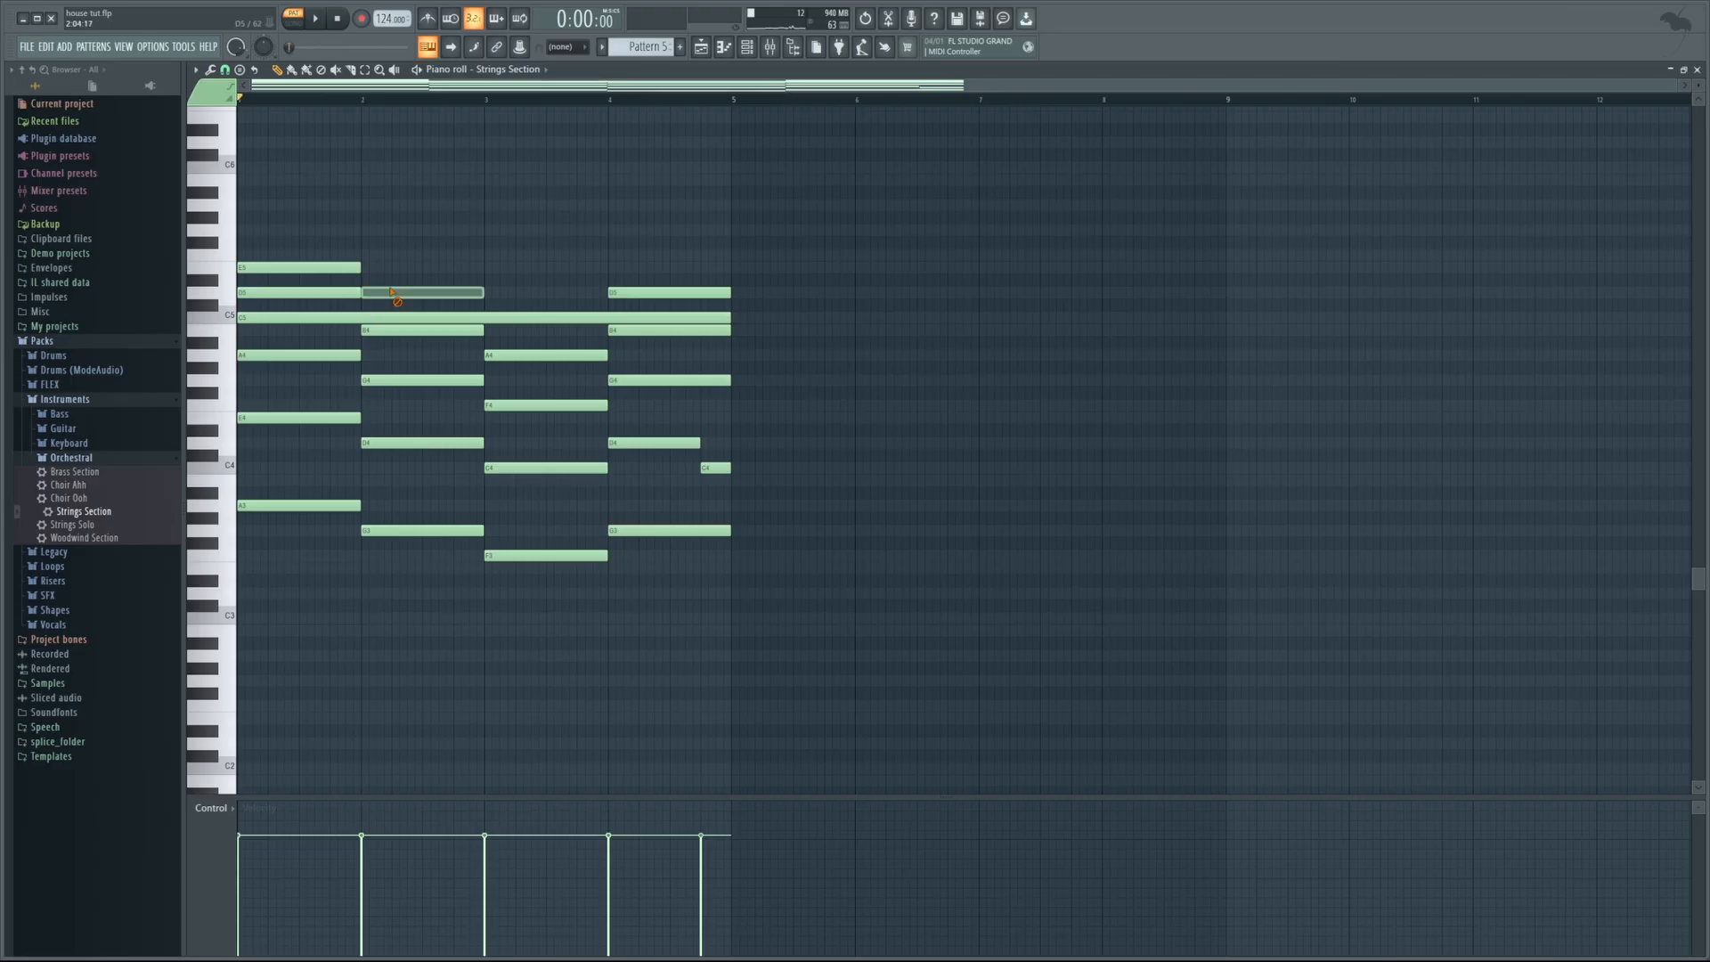
right_click(374, 292)
drag(360, 292, 479, 312)
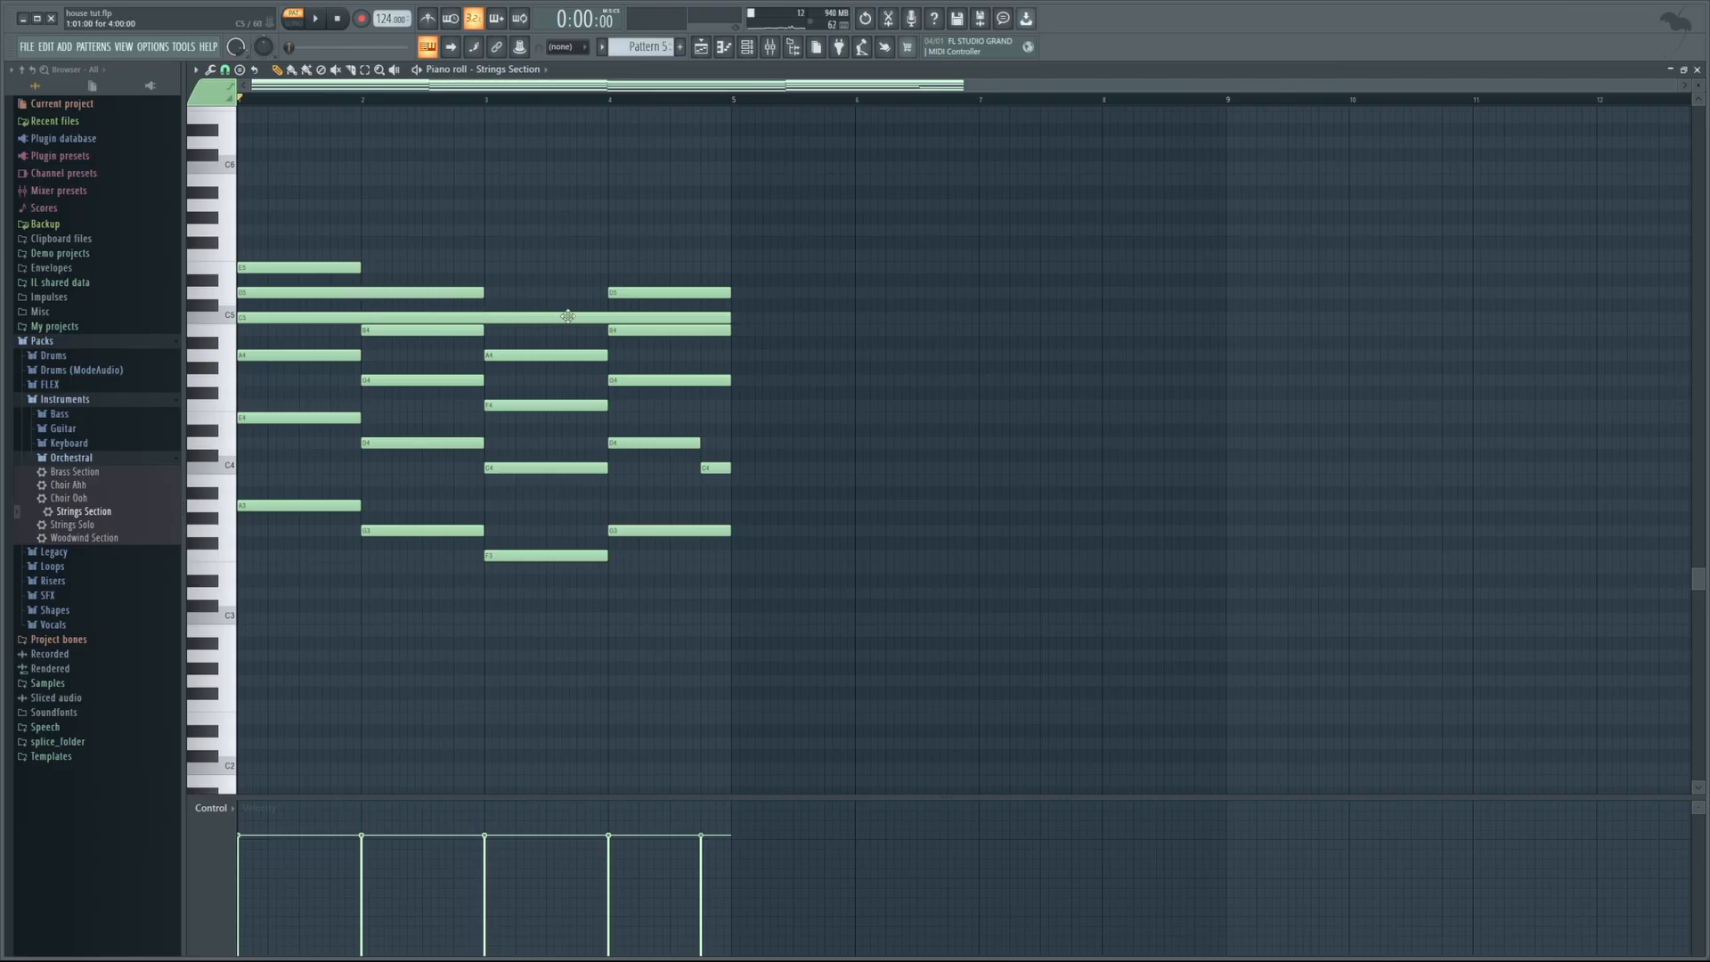
drag(1676, 88, 1333, 176)
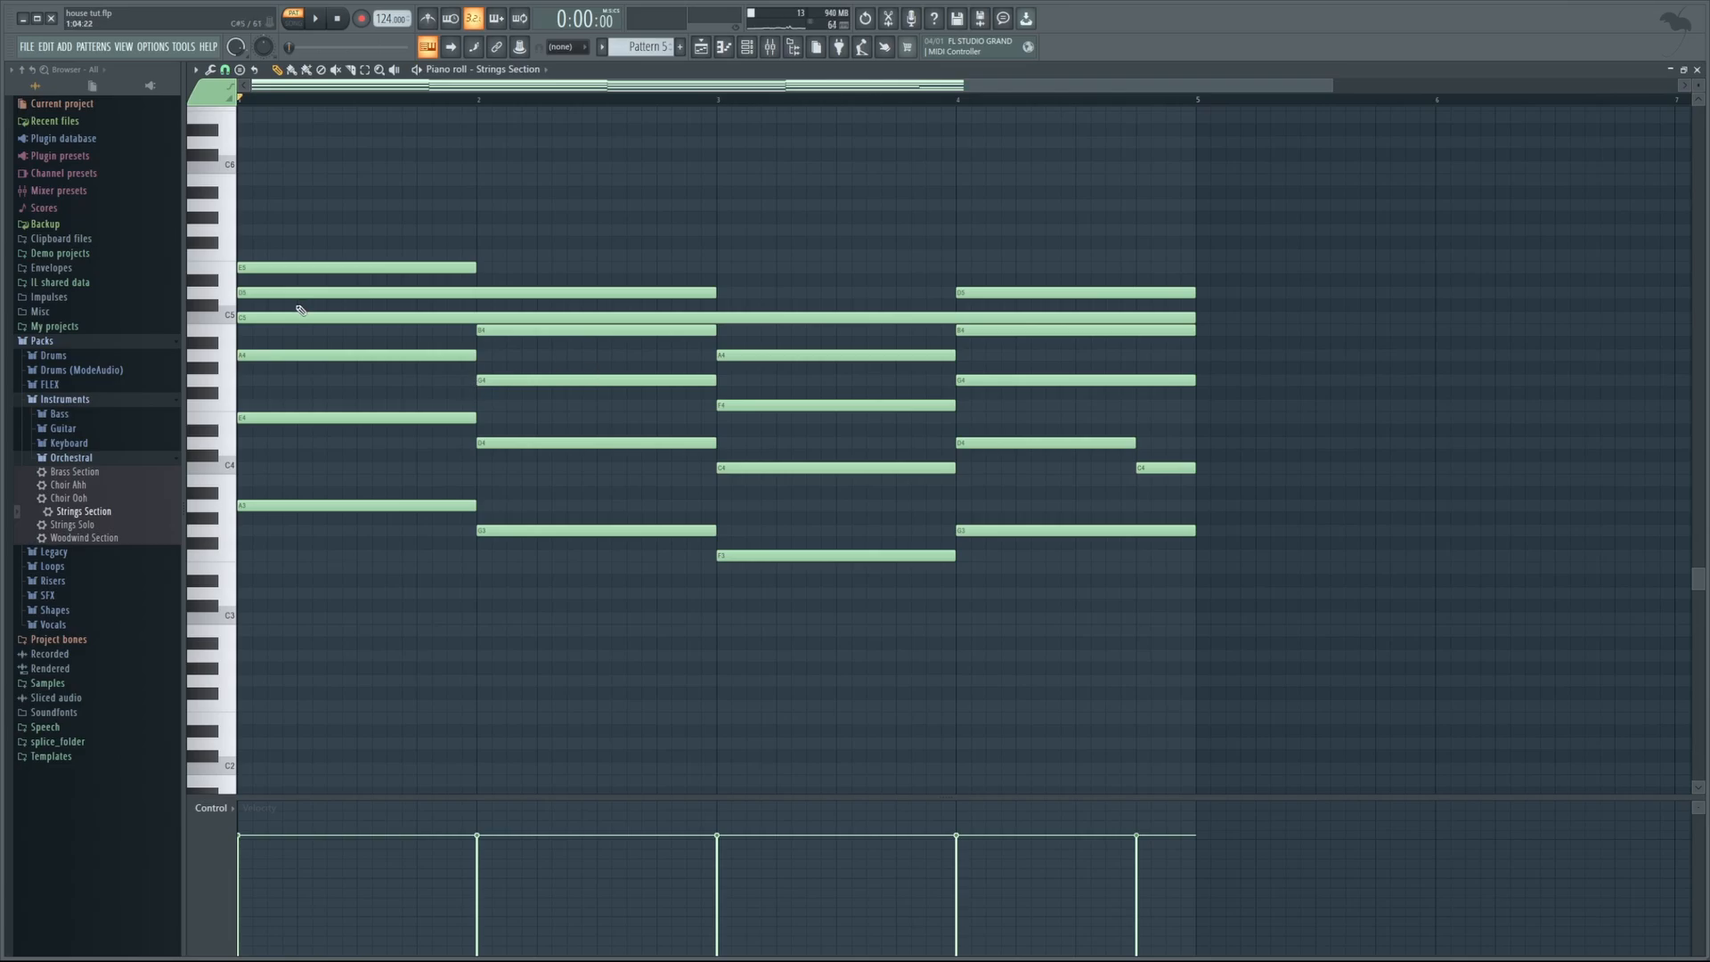
key(ctrl+Up)
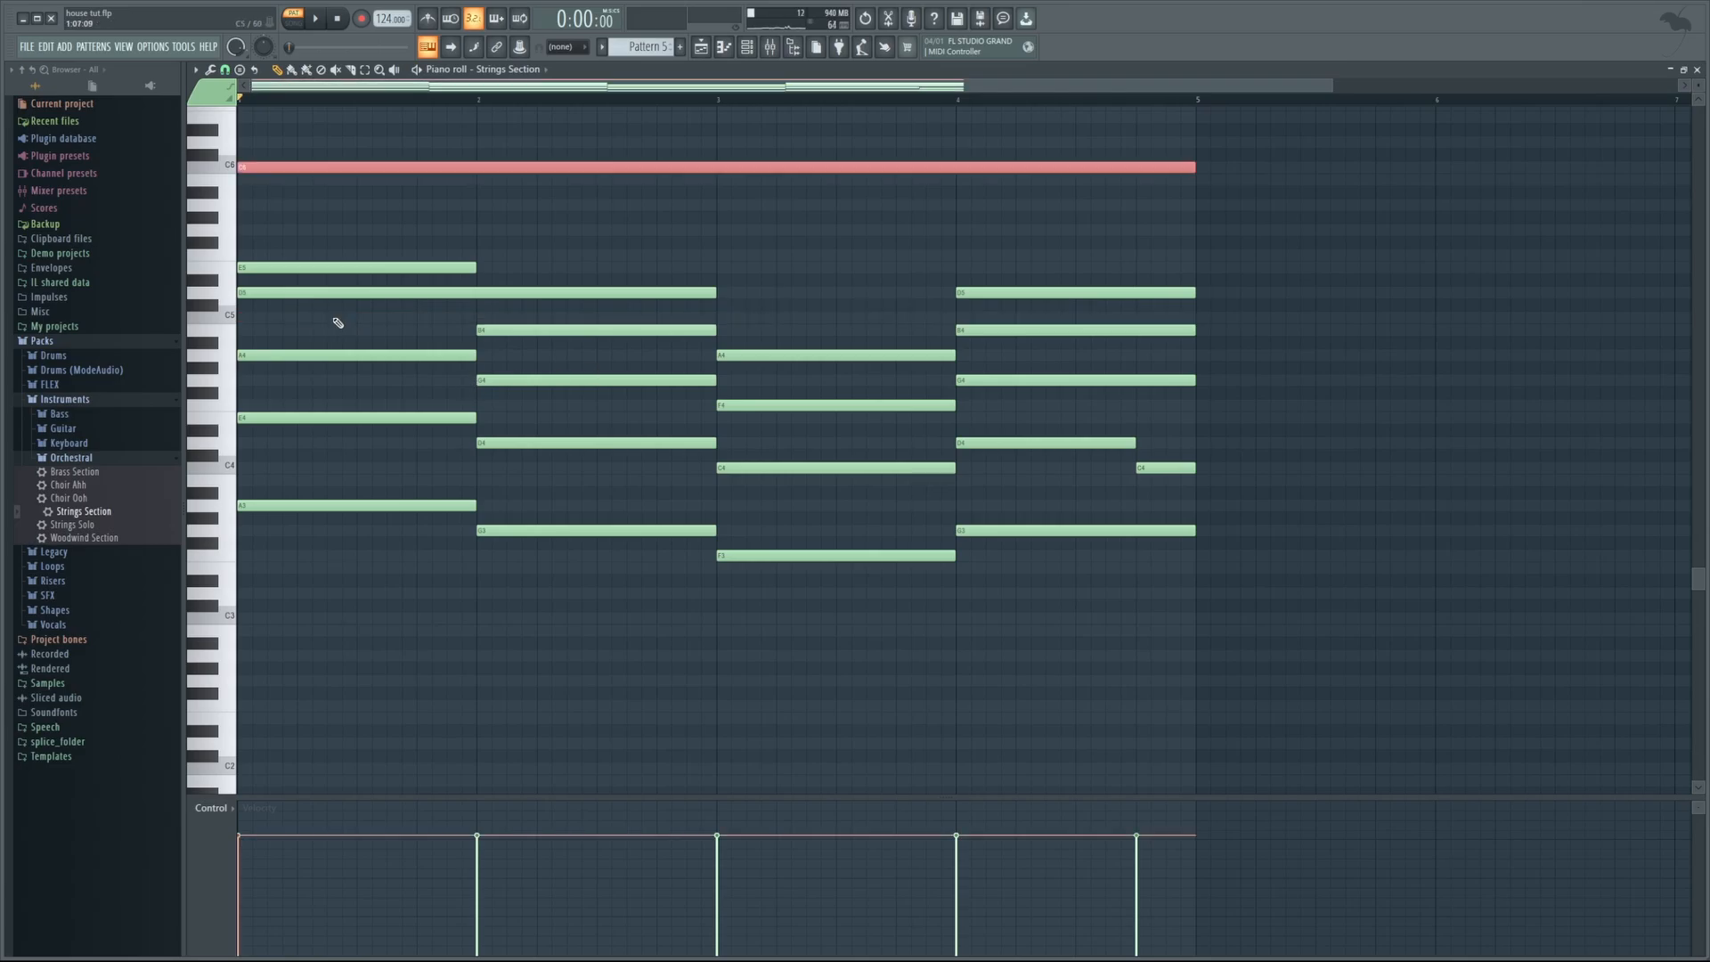
Play the strings pattern and shorten the high notes in bars 3 and 4 to one bar each
key(space)
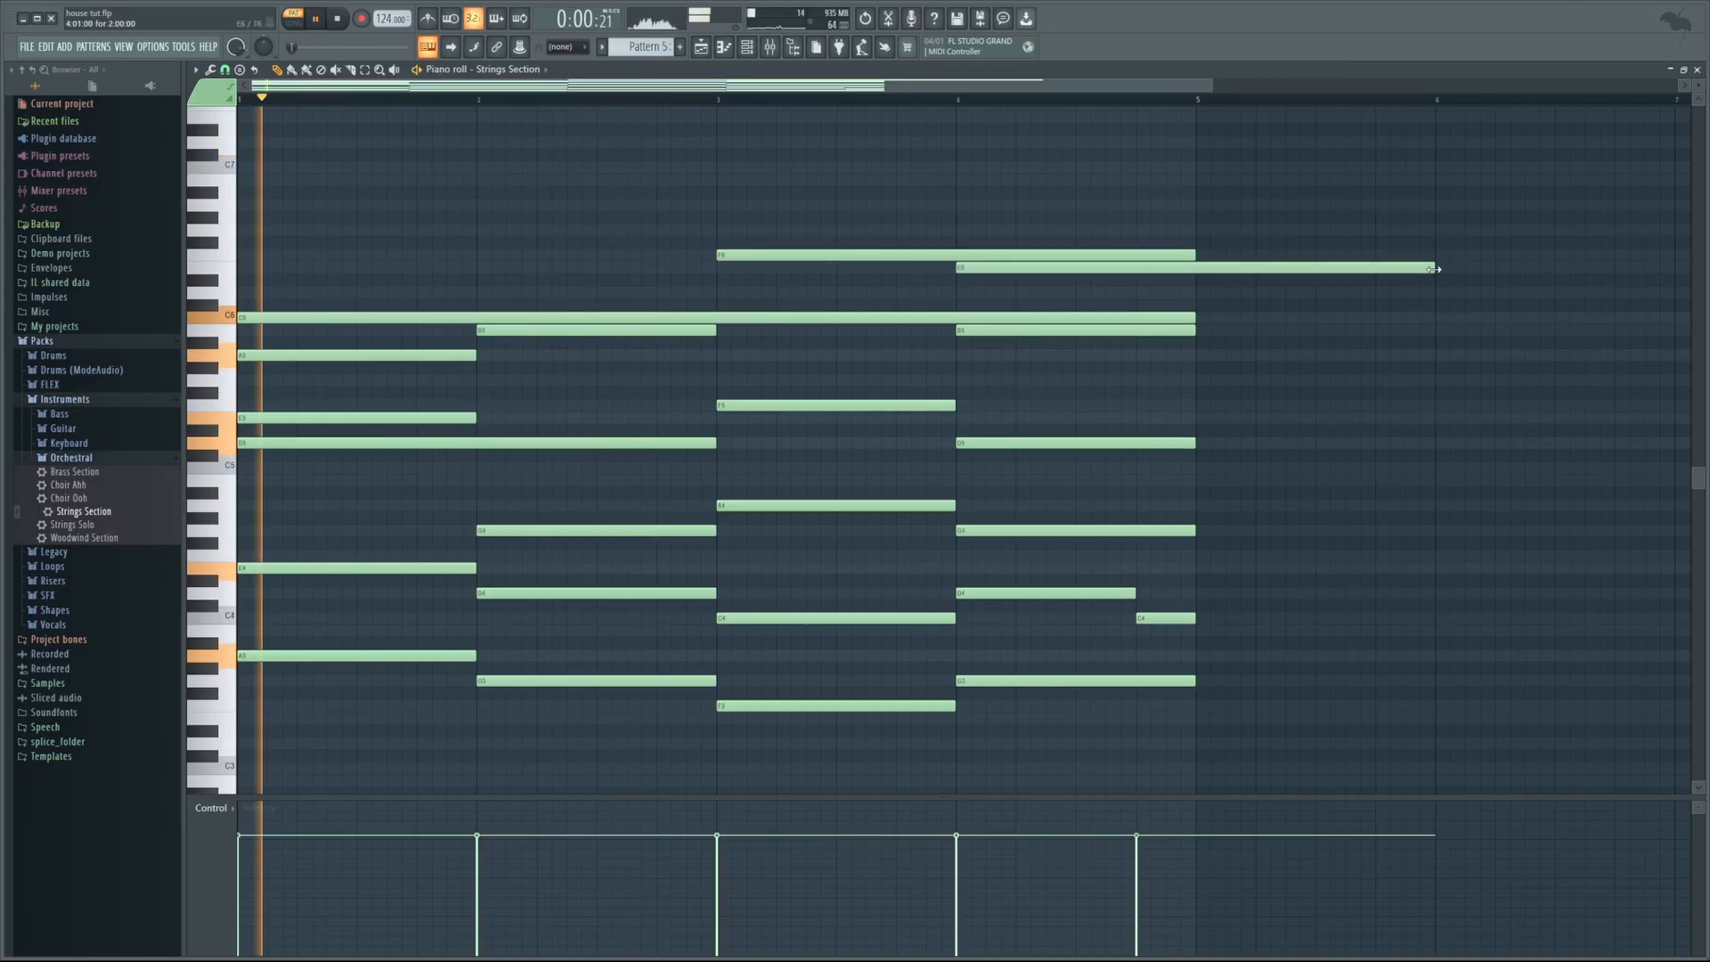
drag(1433, 269, 956, 269)
click(1096, 255)
right_click(1254, 258)
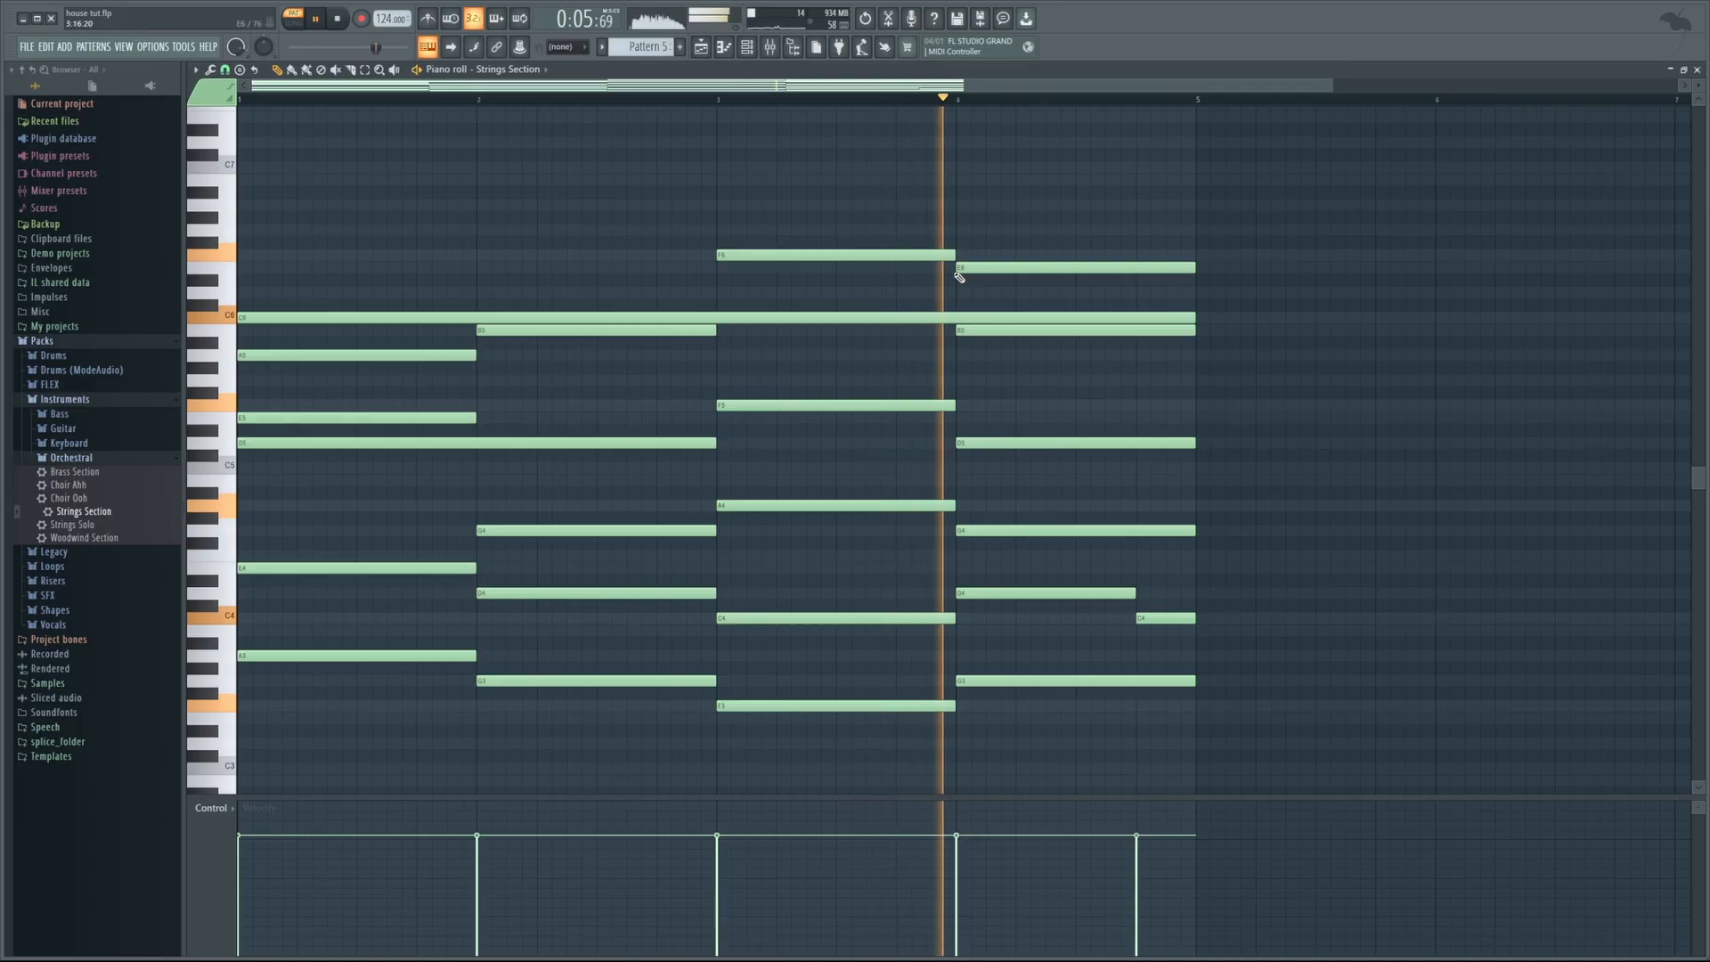
Place Pattern 5 on Track 15 at bars 25 and 29, and show the channel rack and mixer to balance the strings
key(space)
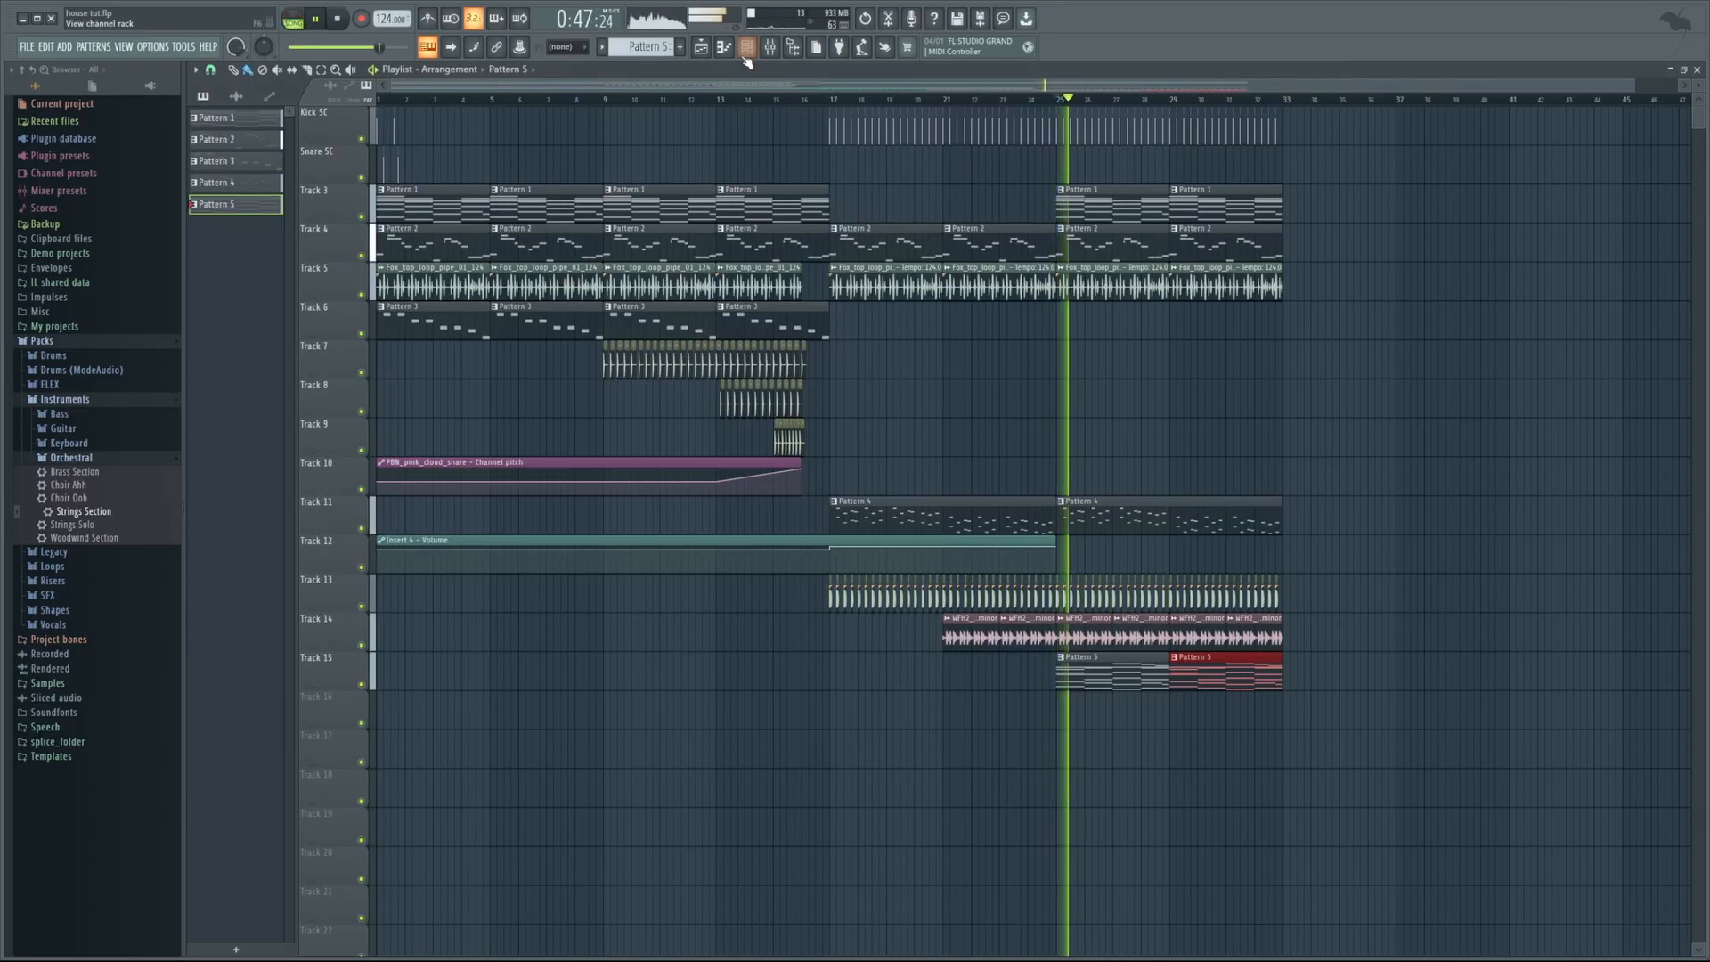
key(F6)
click(769, 47)
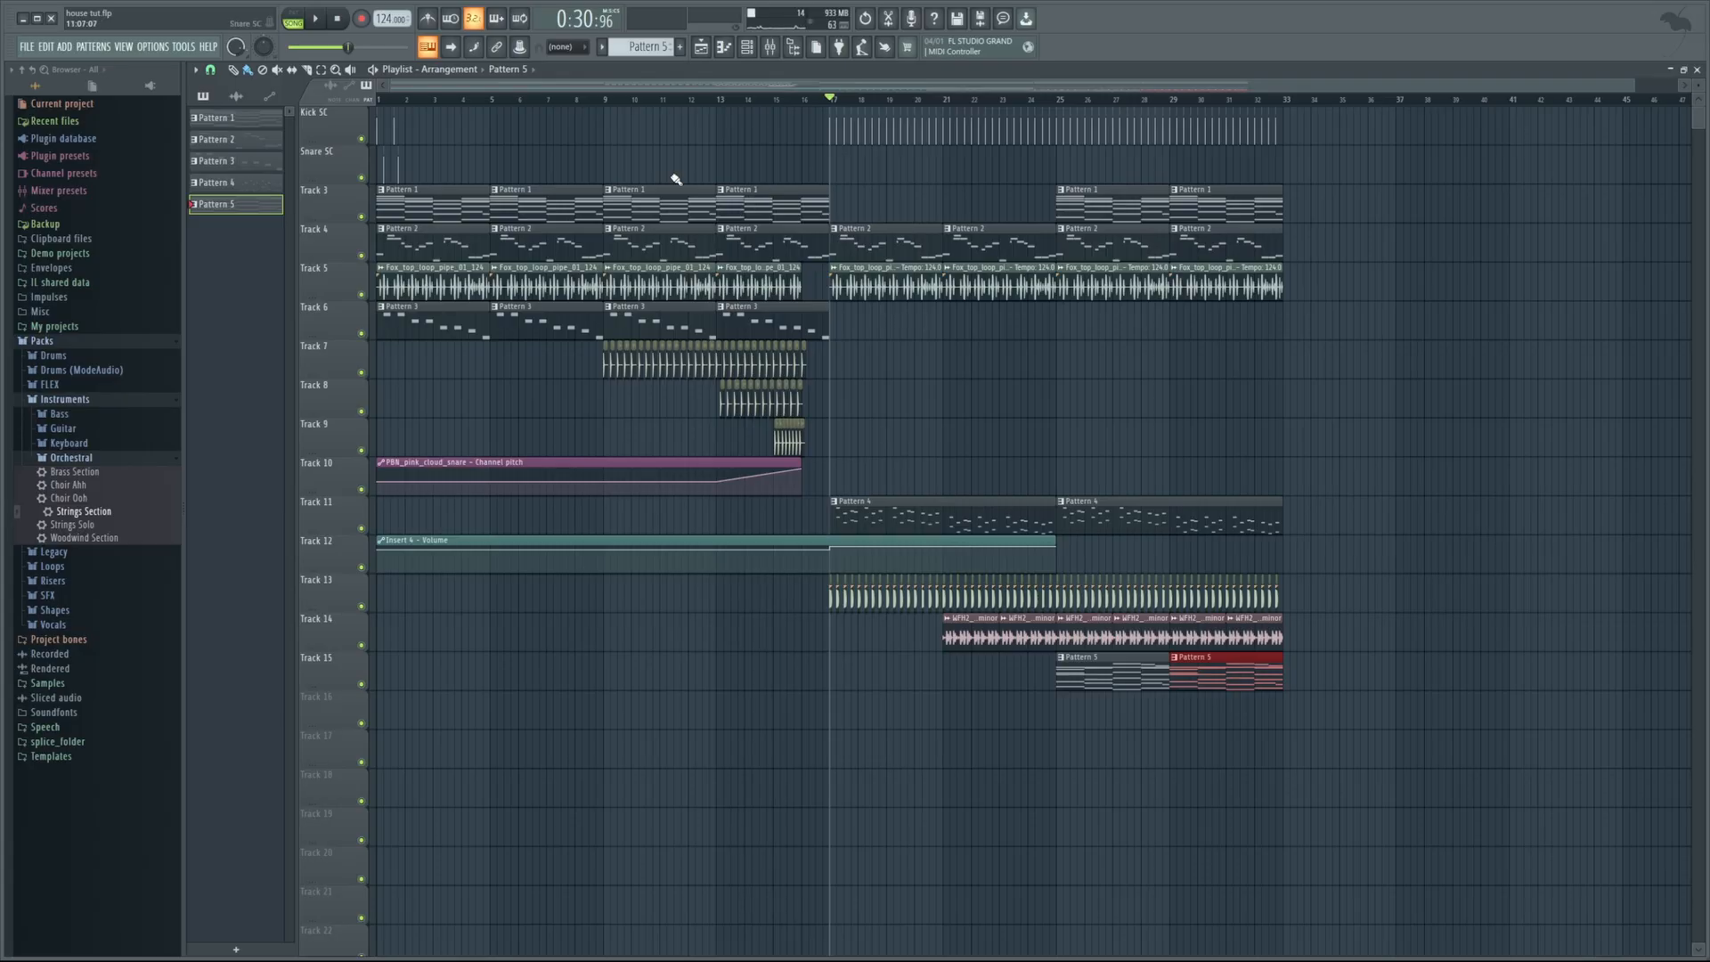
Play the song from the start and place the V_RIOT_fx_falldown_bubblefall sample on Track 16, ending at bar 16
mouse_move(1634, 86)
mouse_down()
mouse_move(1069, 122)
mouse_move(1417, 186)
mouse_up()
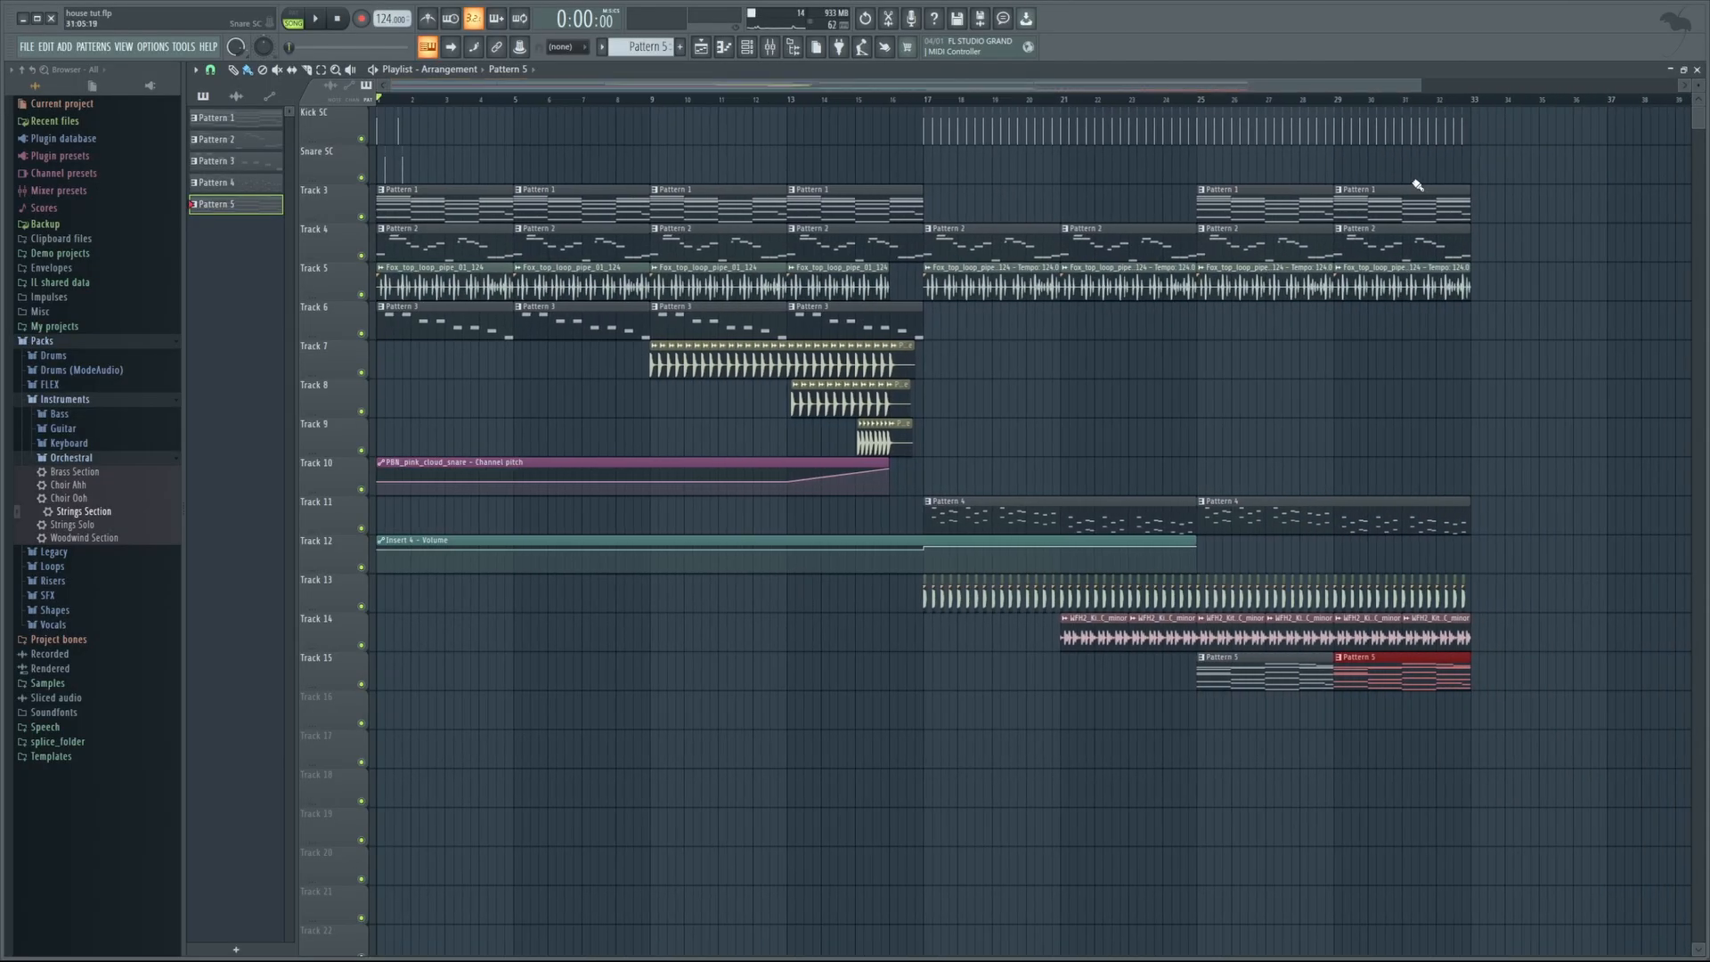
click(318, 20)
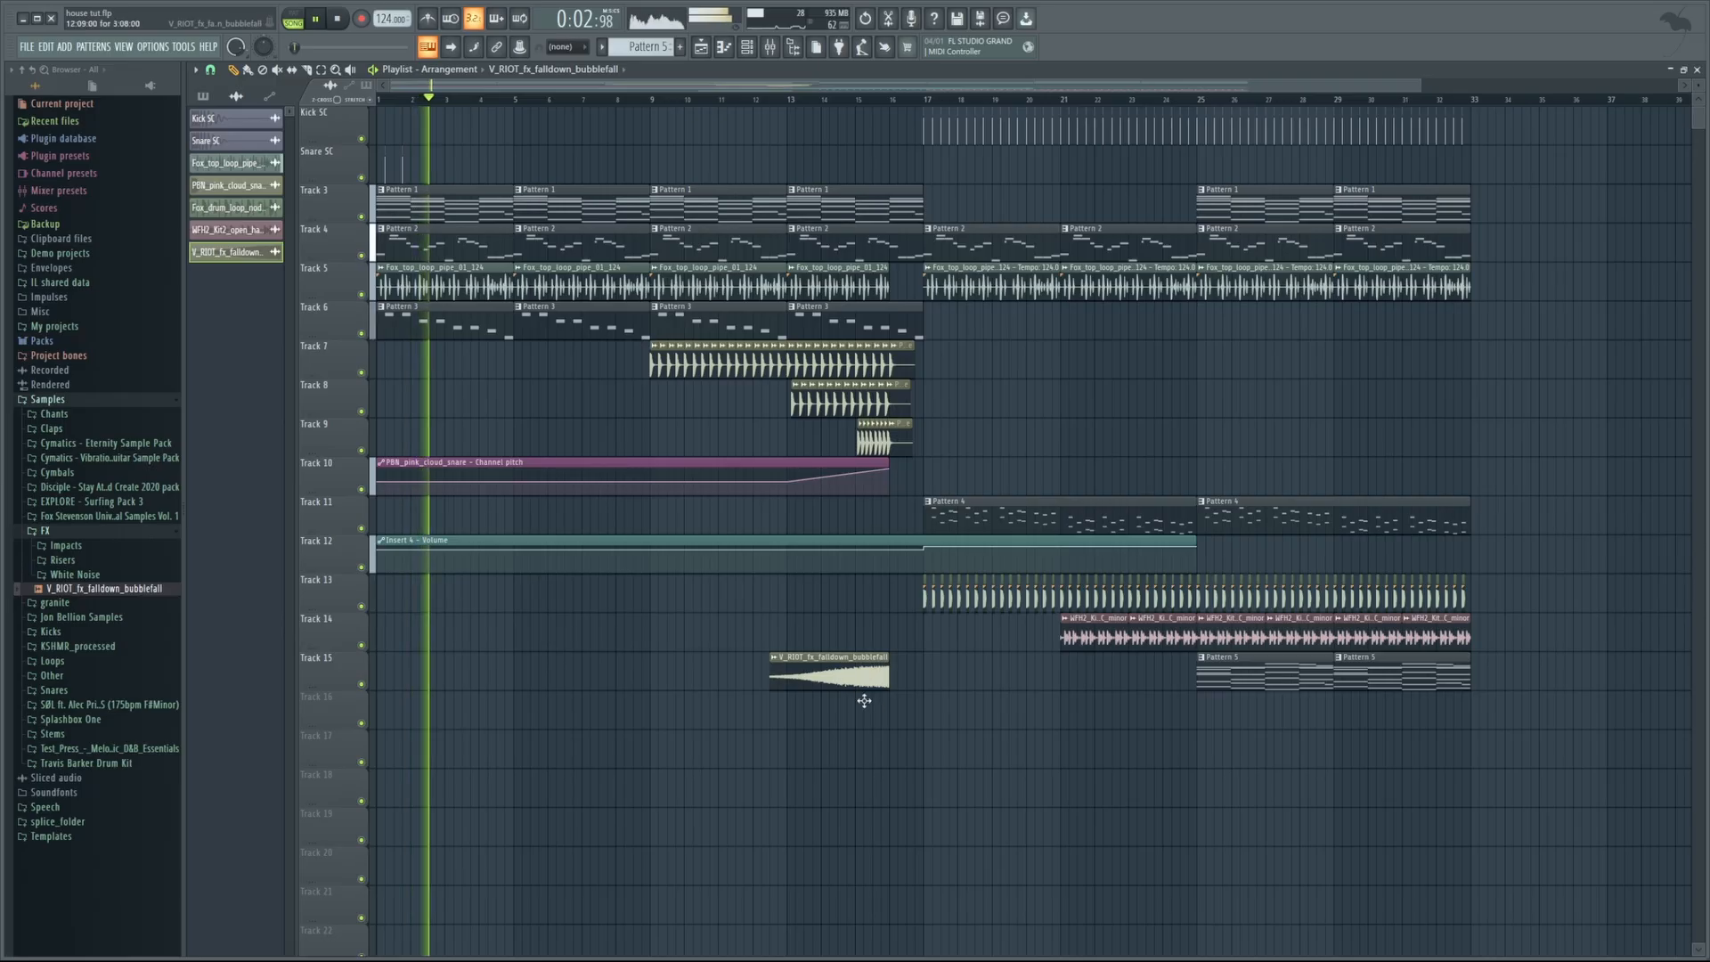
drag(867, 684, 867, 723)
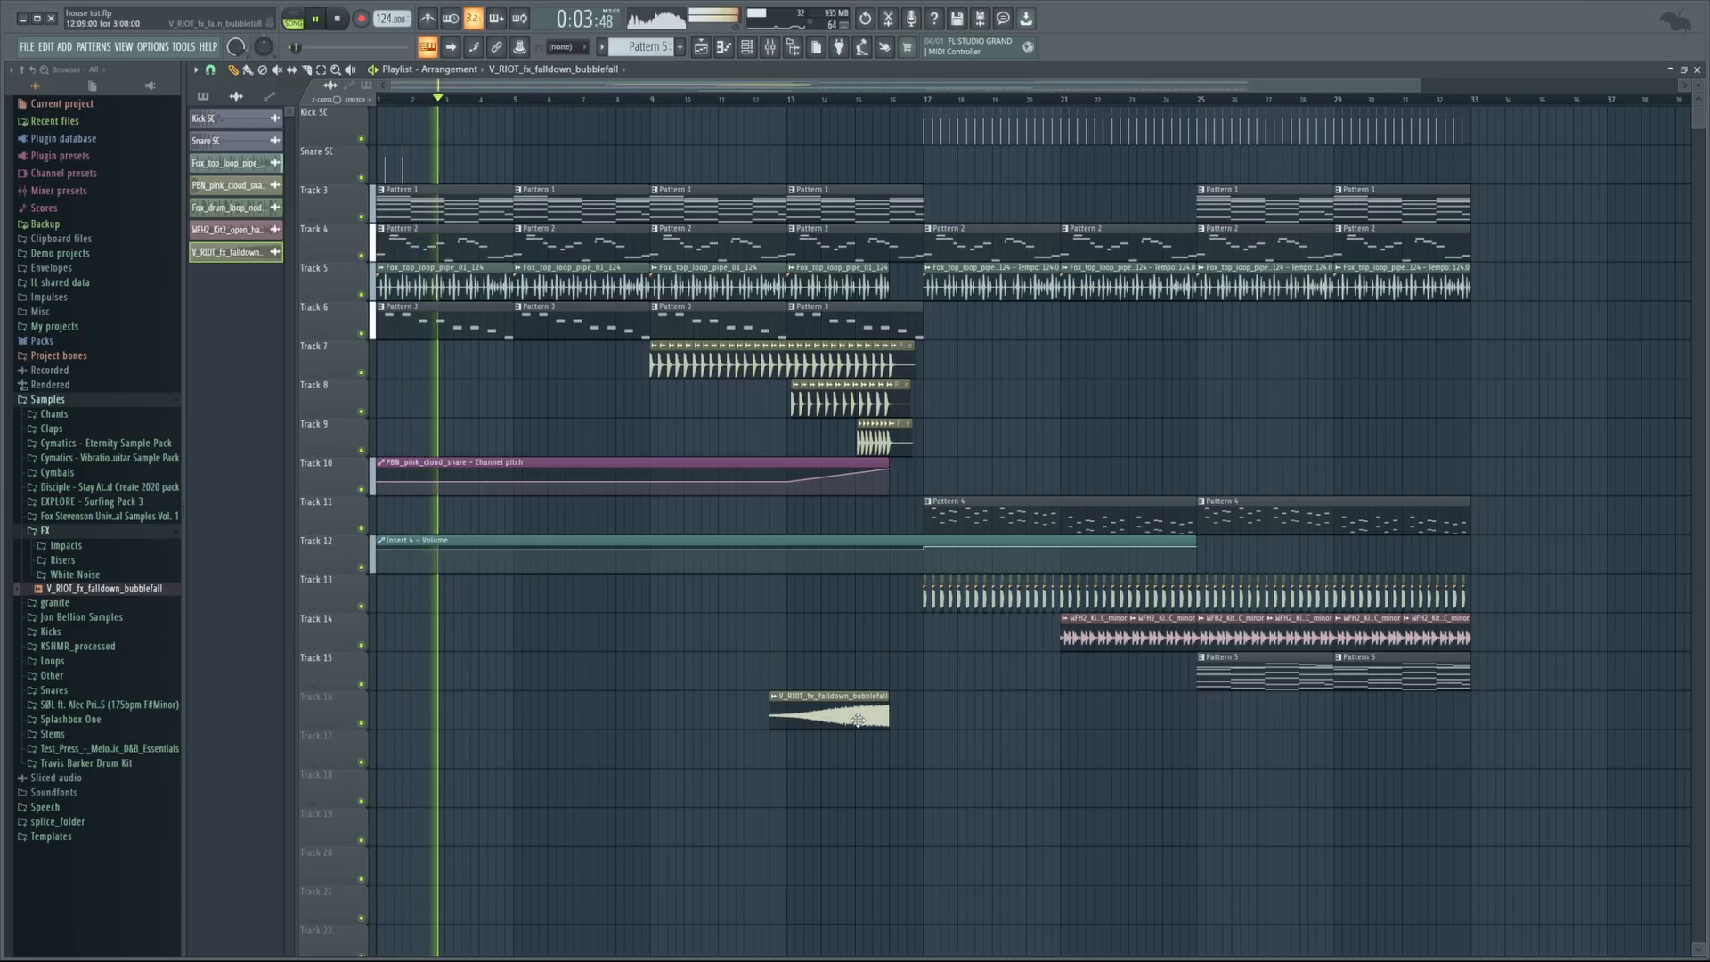
Add the DIRTY_uplifter_02 riser on Track 17 ending around bar 16 and lower its channel volume to 24%
click(125, 560)
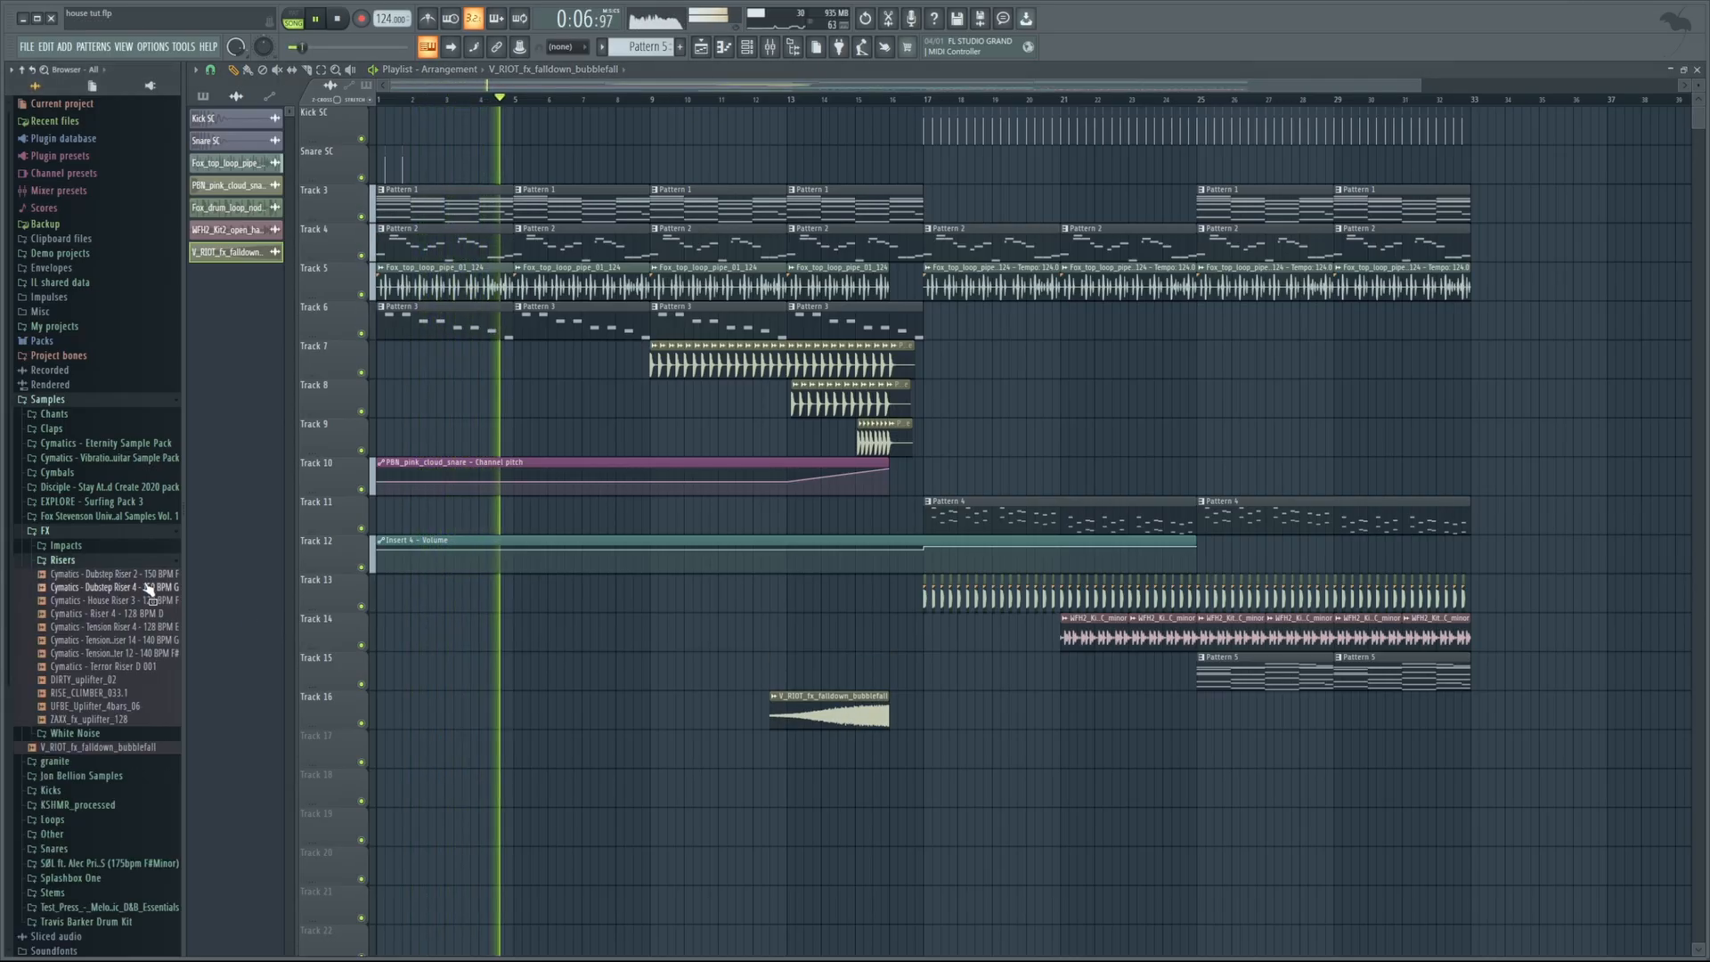
drag(156, 664, 661, 730)
double_click(696, 702)
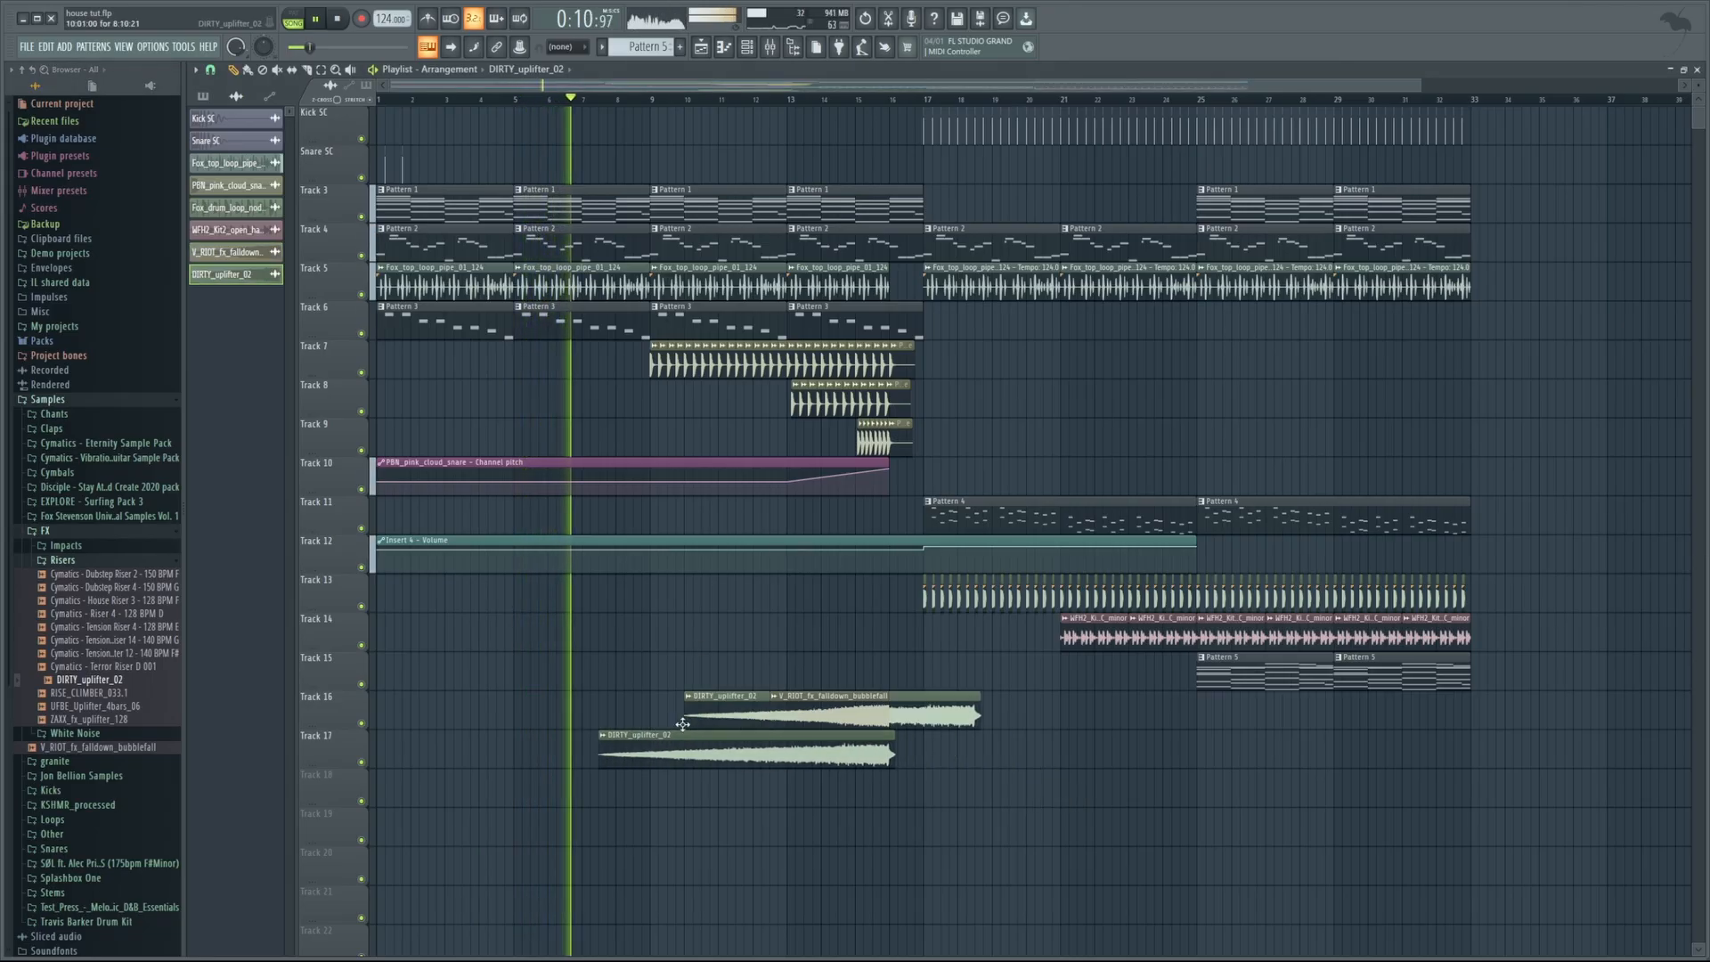
right_click(713, 699)
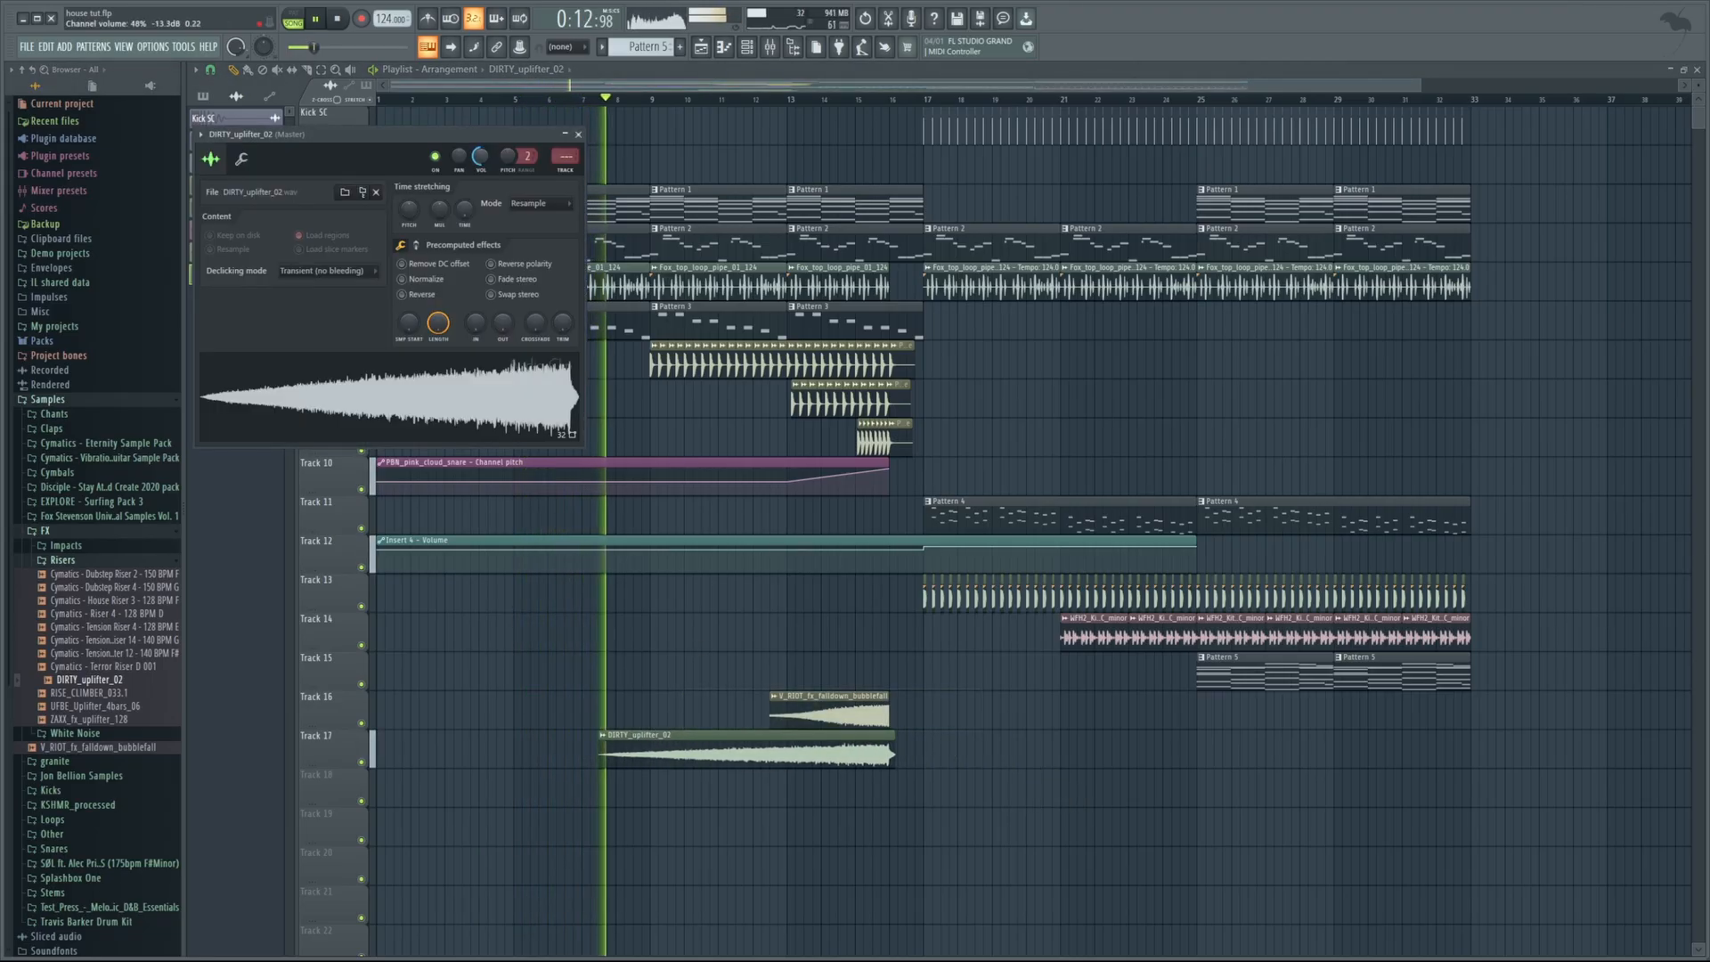
drag(481, 156, 481, 166)
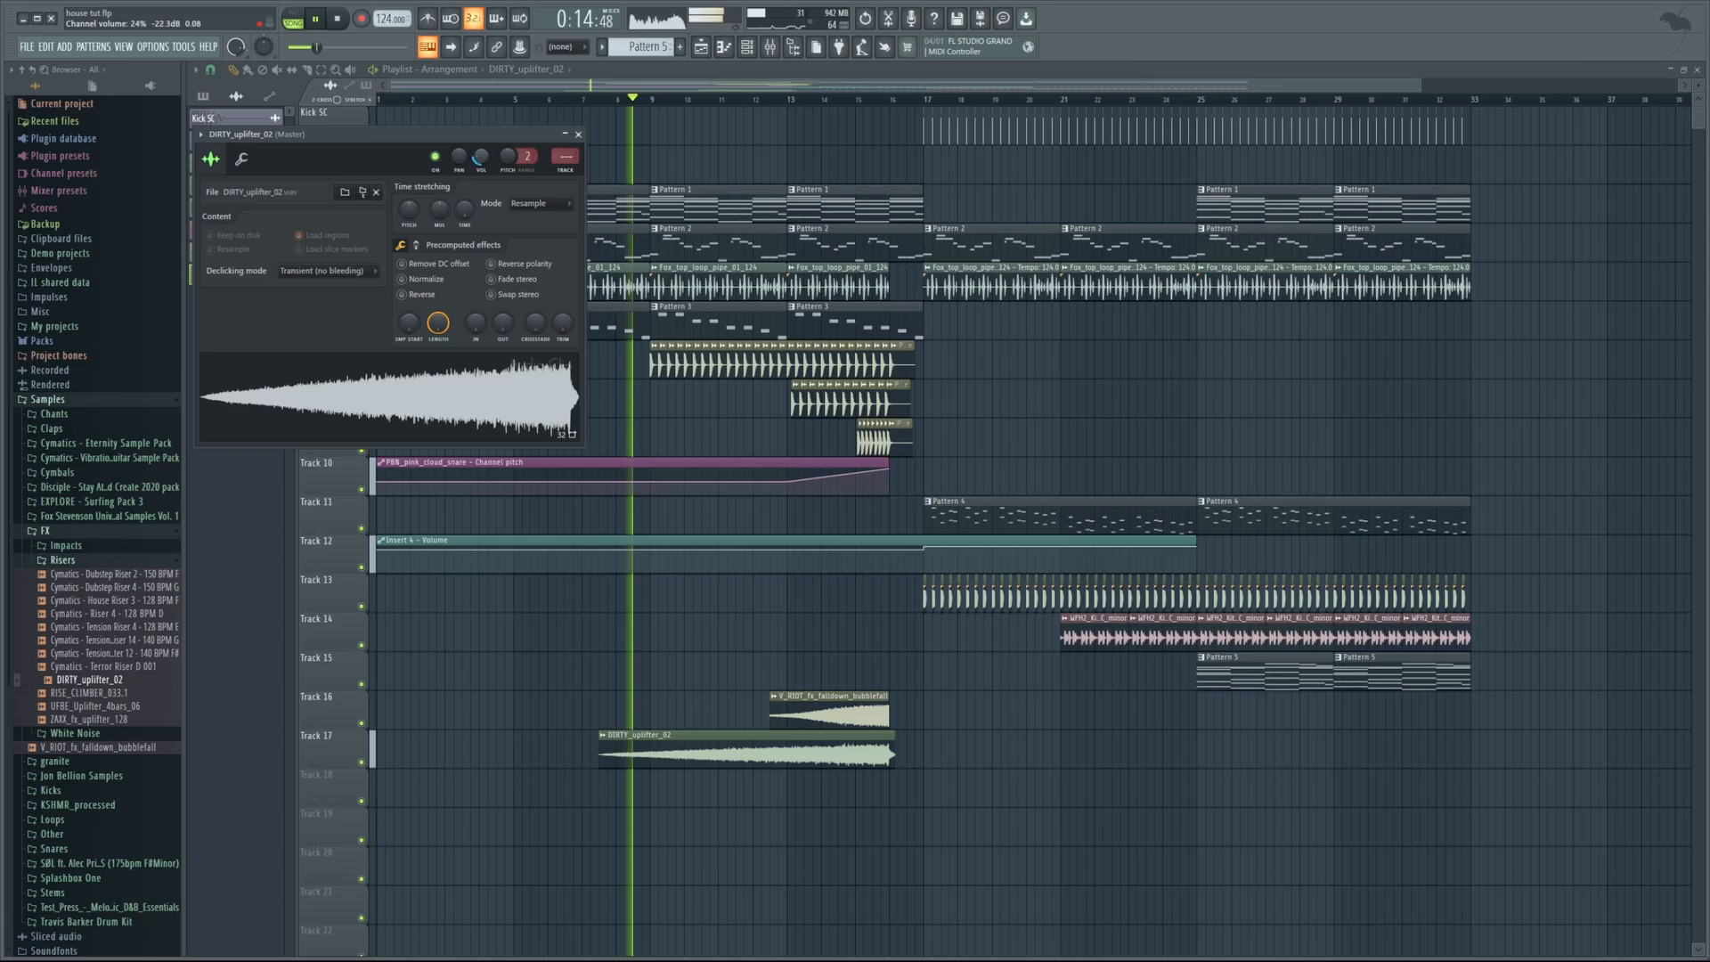
Slice off the uplifter clip's tail at bar 16 and save the project
click(308, 73)
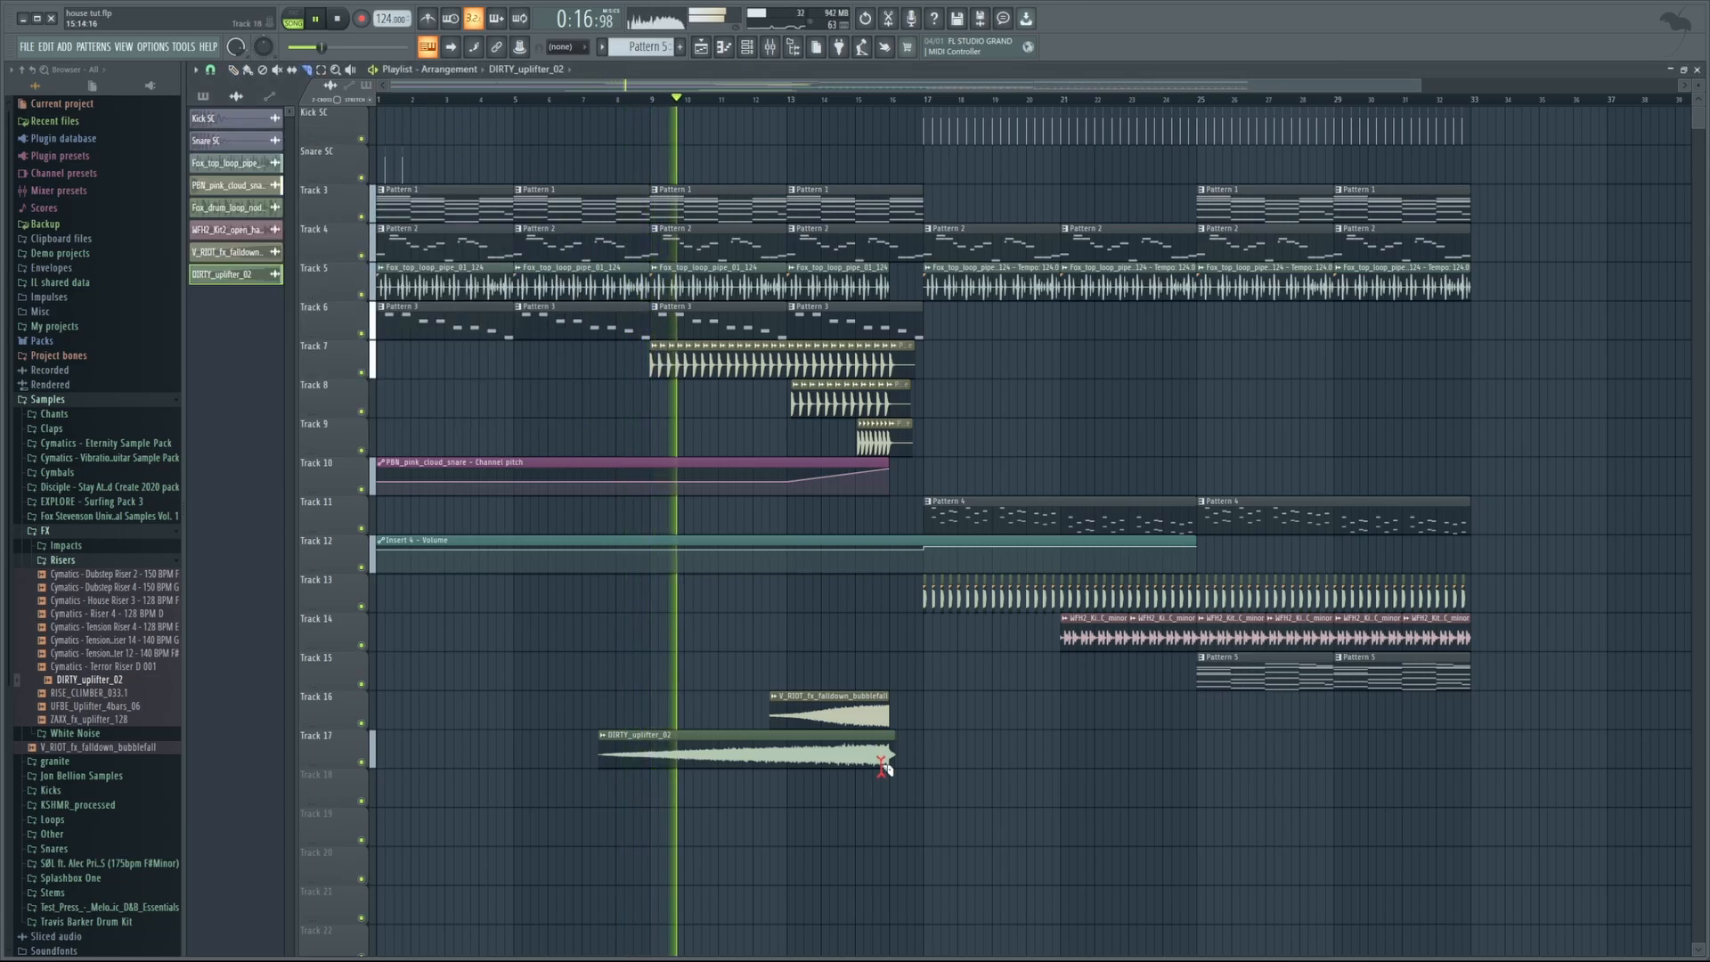
key(ctrl+s)
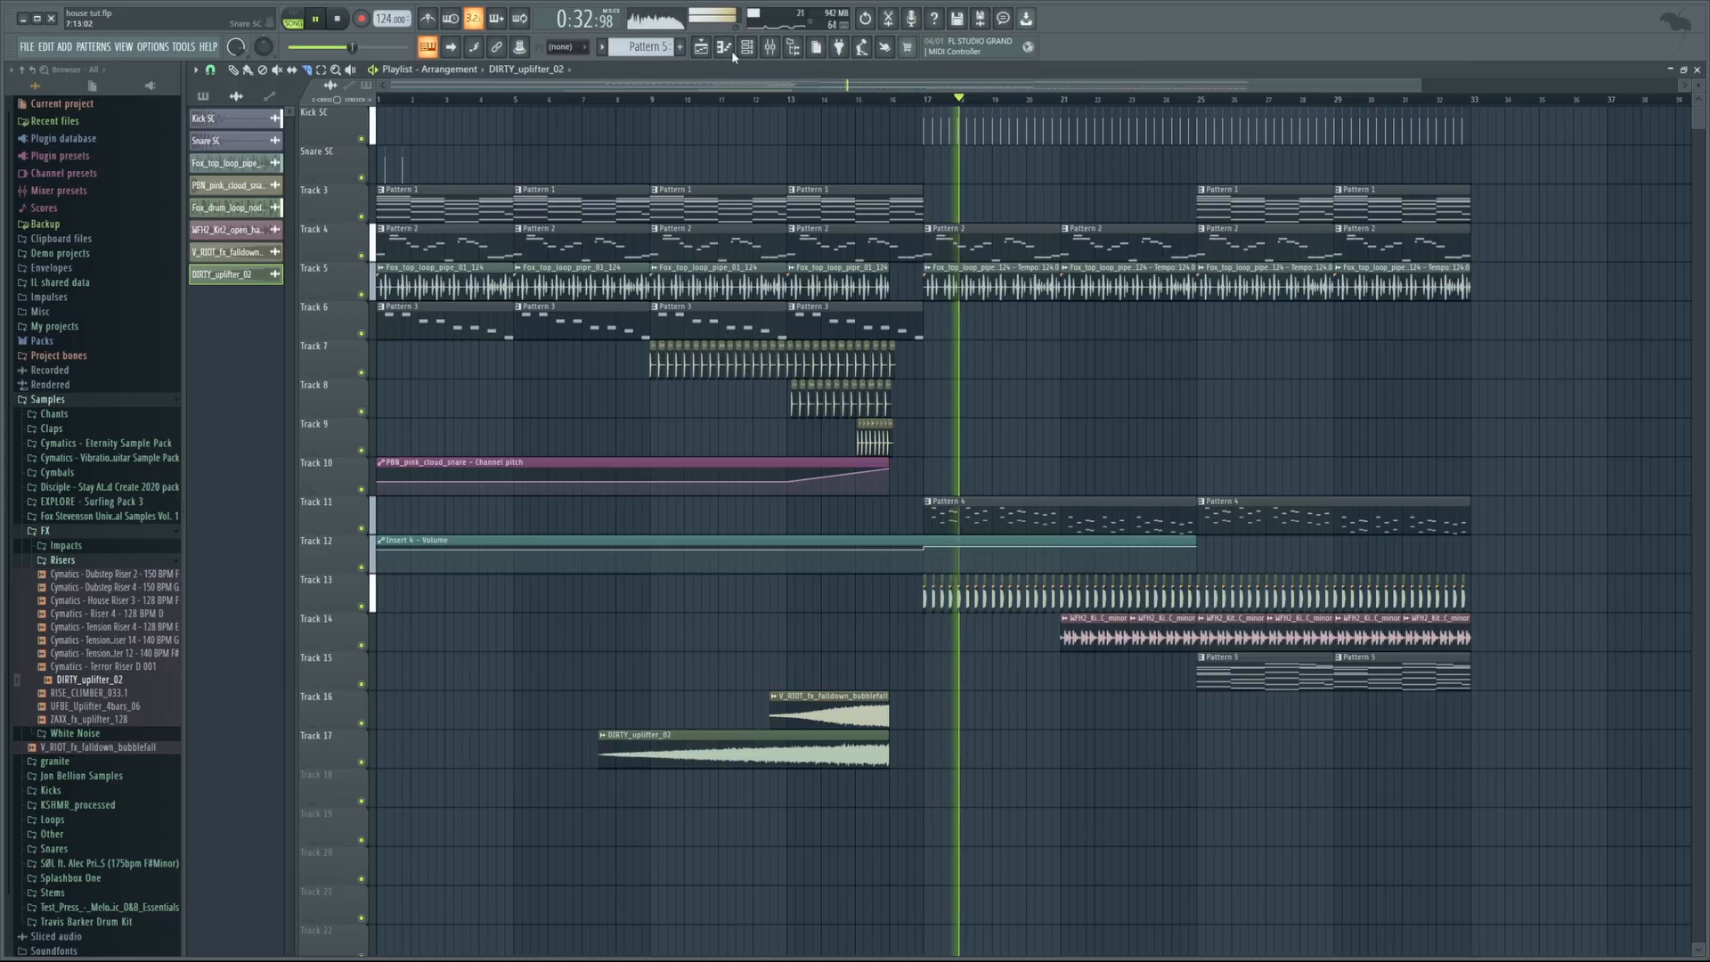
Show the mixer during playback and load Oszillos Mega Scope on the Master track
click(769, 49)
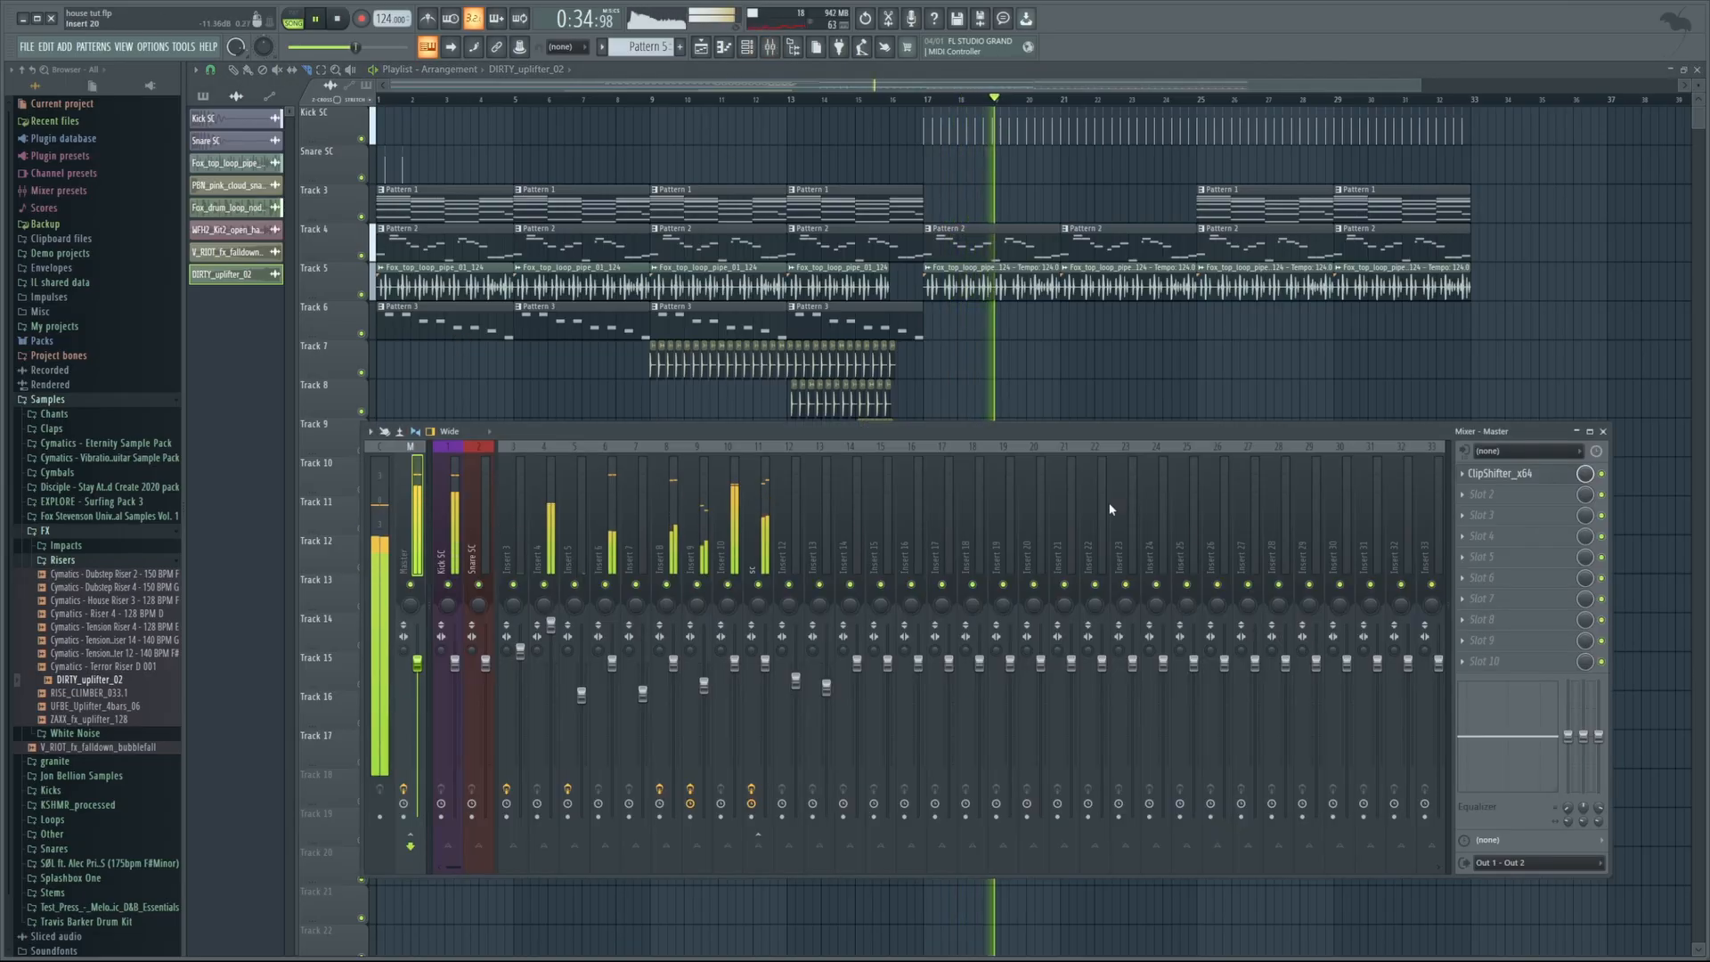
click(1646, 447)
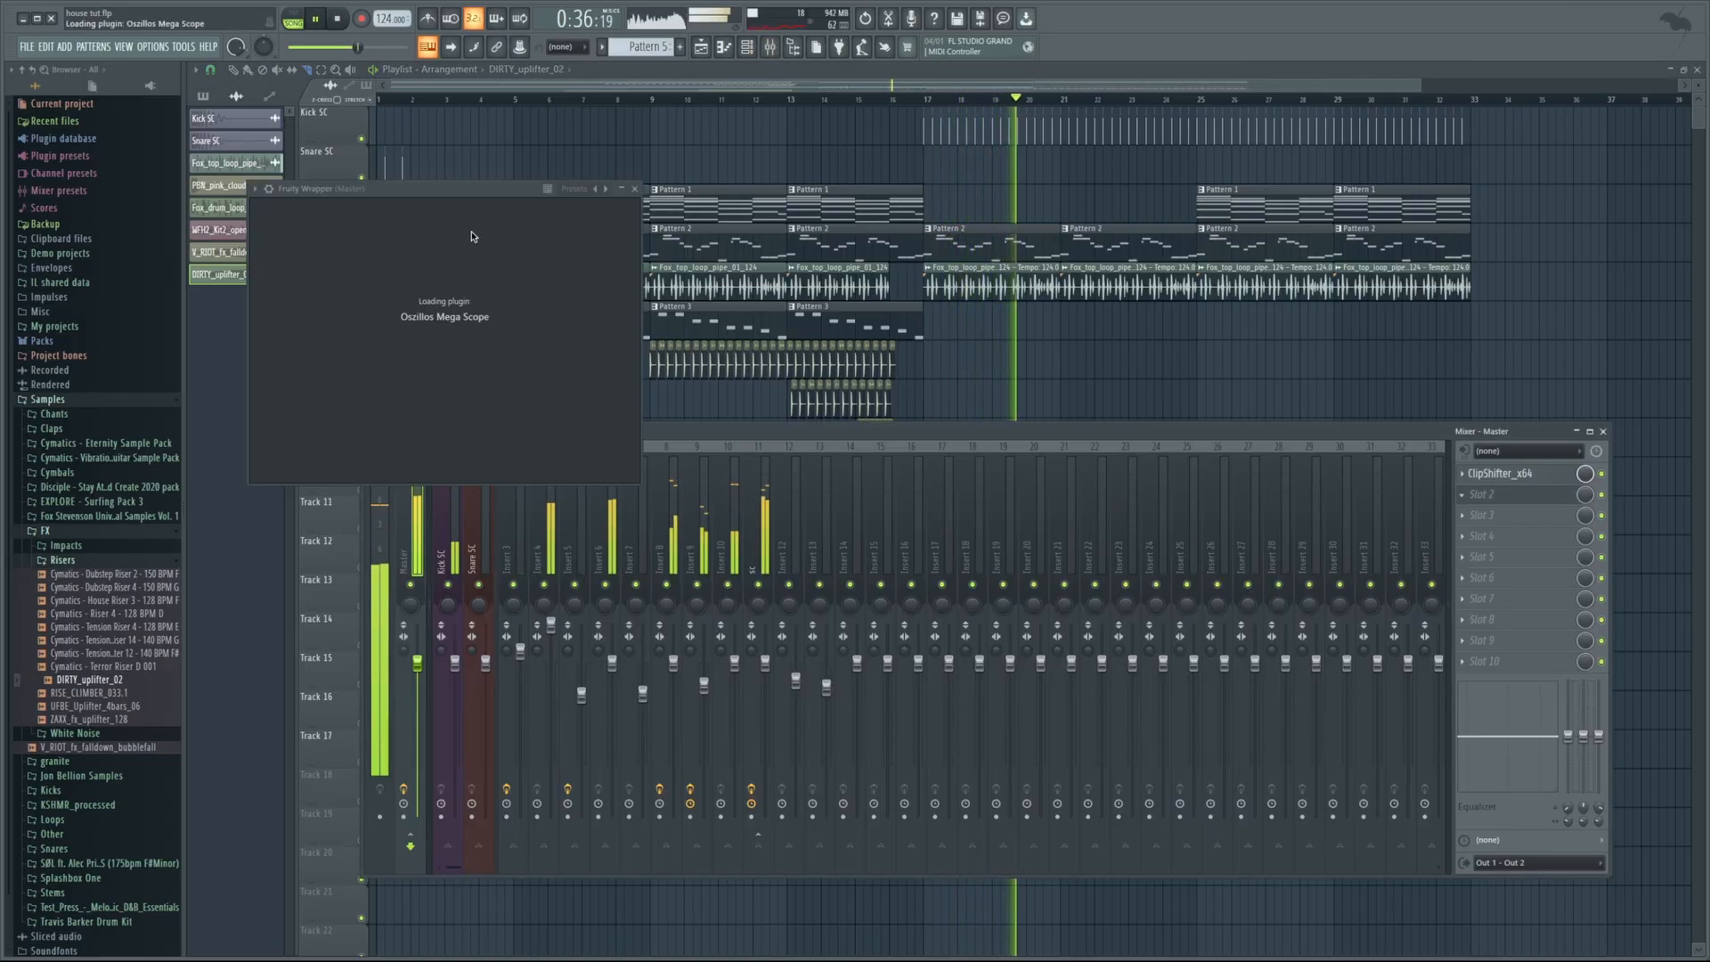